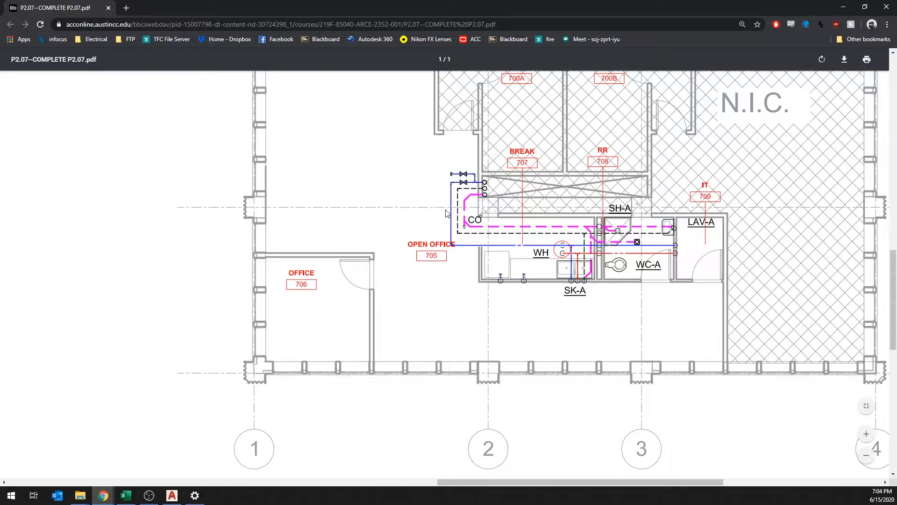
Step: Compare the cold and hot water piping on the Level 7 plumbing plan with the partial plumbing riser in the reference PDF
{"action": "scroll", "coordinate": [595, 251], "scroll_direction": "down", "scroll_amount": 5, "text": "ctrl"}
{"action": "scroll", "coordinate": [407, 244], "scroll_direction": "up", "scroll_amount": 4, "text": "ctrl"}
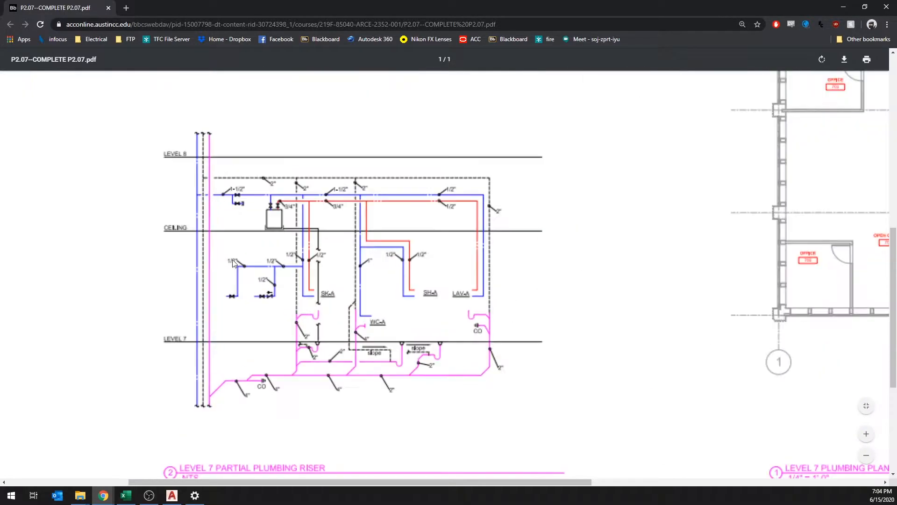
{"action": "scroll", "coordinate": [259, 270], "scroll_direction": "down", "scroll_amount": 1, "text": "ctrl"}
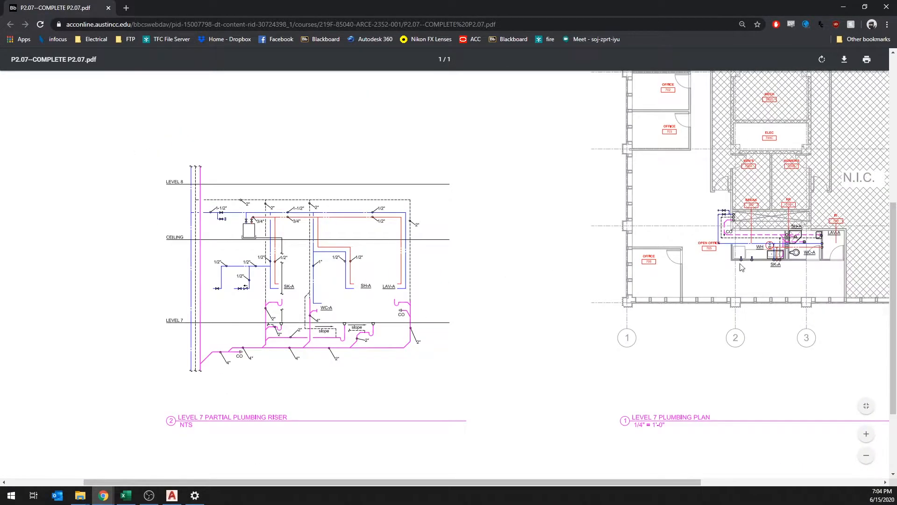
{"action": "scroll", "coordinate": [803, 244], "scroll_direction": "up", "scroll_amount": 3, "text": "ctrl"}
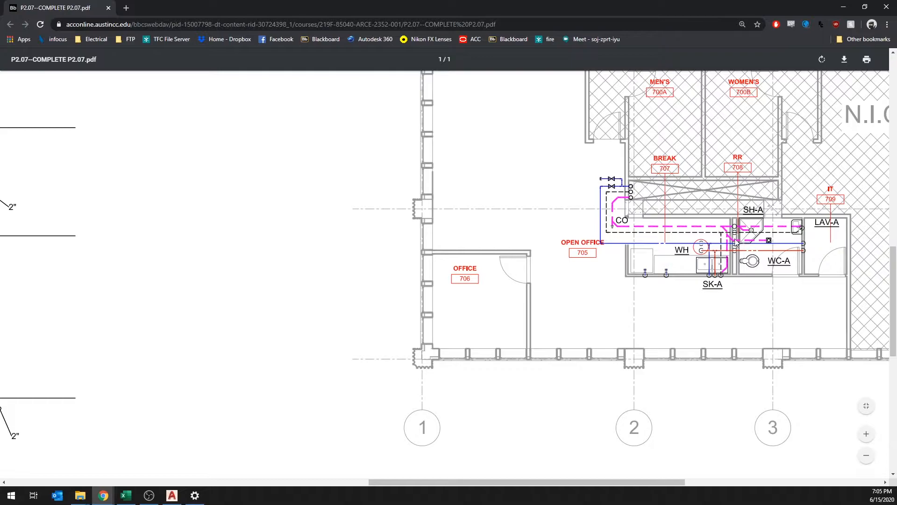
{"action": "scroll", "coordinate": [727, 259], "scroll_direction": "down", "scroll_amount": 5, "text": "ctrl"}
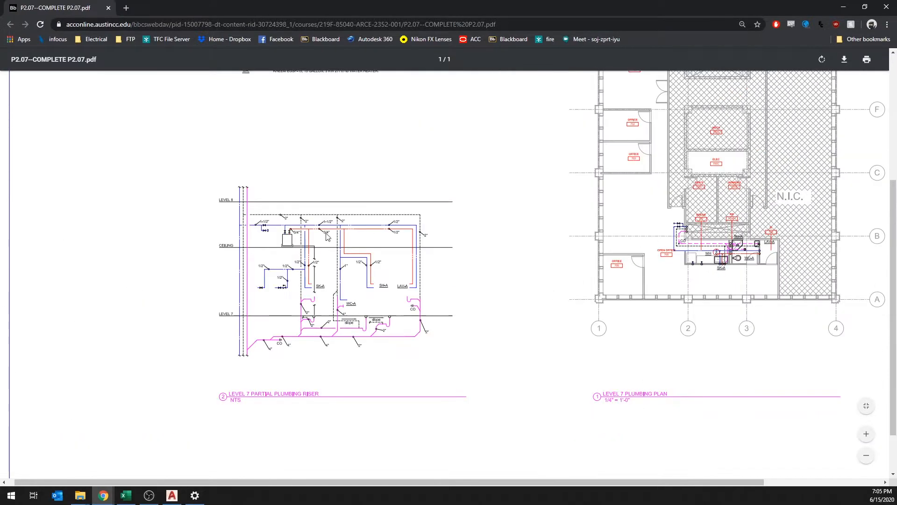
{"action": "scroll", "coordinate": [260, 249], "scroll_direction": "up", "scroll_amount": 3, "text": "ctrl"}
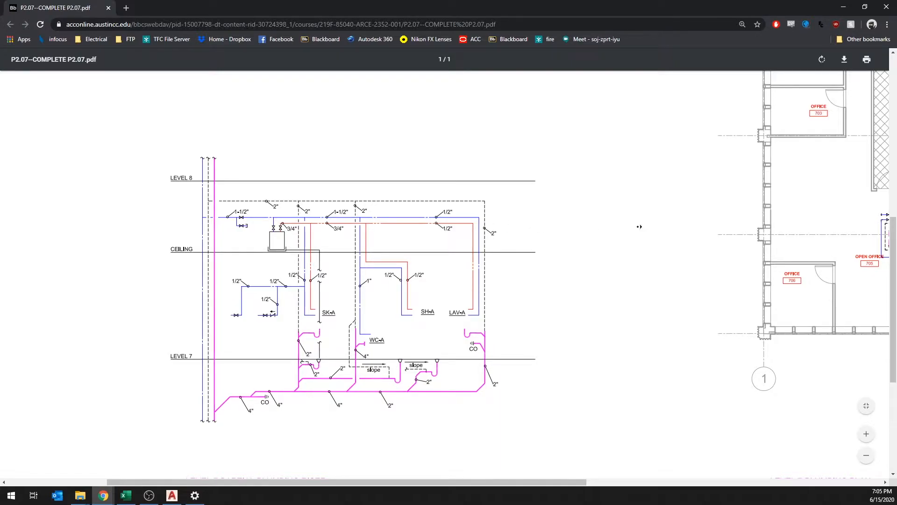
{"action": "scroll", "coordinate": [638, 226], "scroll_direction": "right", "scroll_amount": 2}
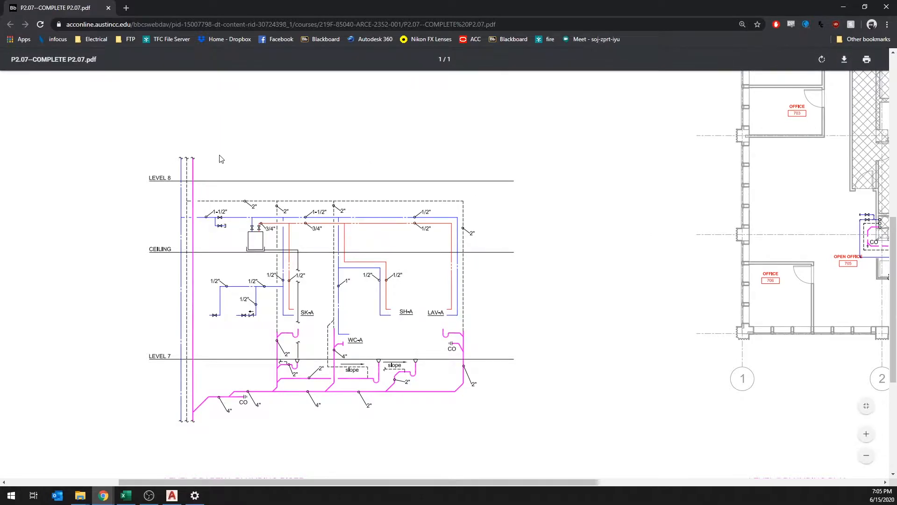
{"action": "scroll", "coordinate": [177, 171], "scroll_direction": "up", "scroll_amount": 4, "text": "ctrl"}
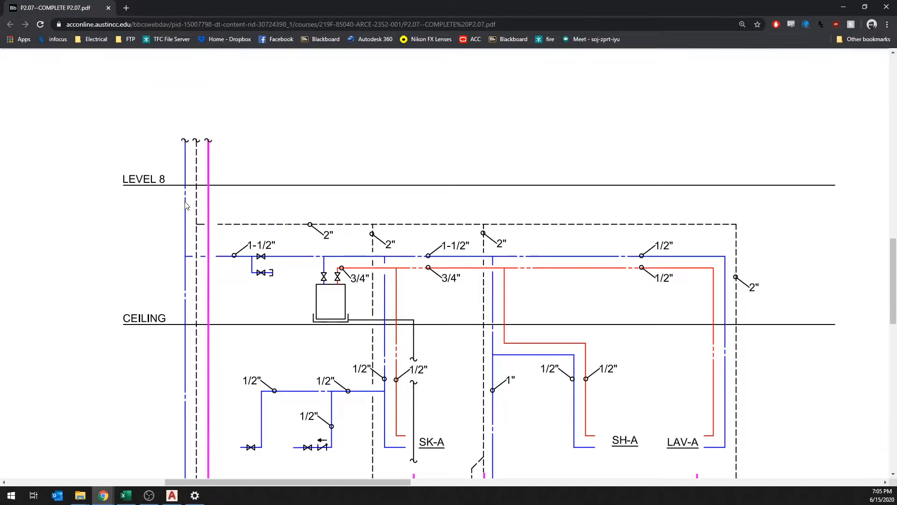
{"action": "scroll", "coordinate": [185, 248], "scroll_direction": "down", "scroll_amount": 2, "text": "ctrl"}
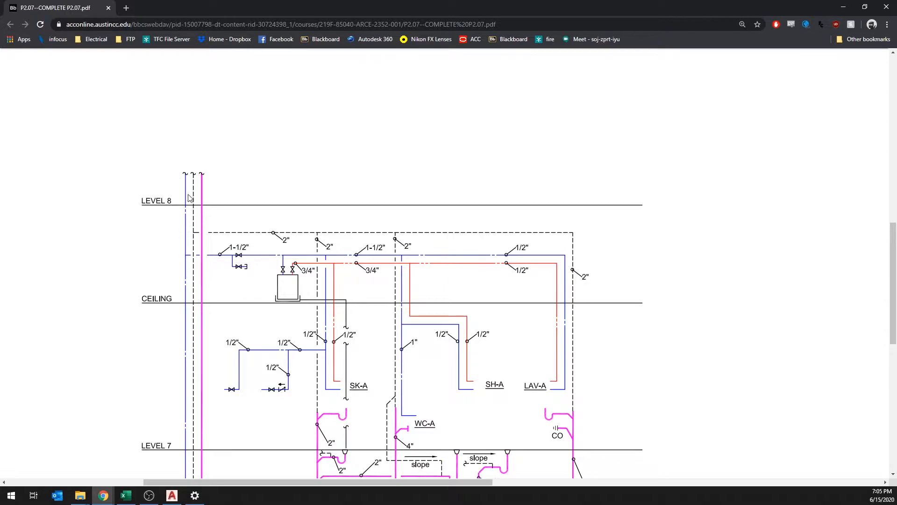
{"action": "scroll", "coordinate": [204, 216], "scroll_direction": "down", "scroll_amount": 3, "text": "ctrl"}
{"action": "scroll", "coordinate": [715, 259], "scroll_direction": "up", "scroll_amount": 5, "text": "ctrl"}
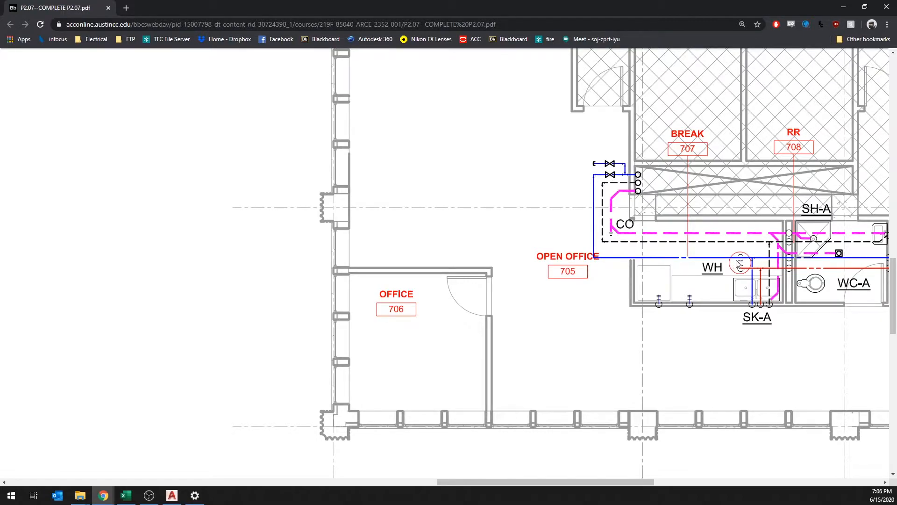
{"action": "scroll", "coordinate": [741, 260], "scroll_direction": "down", "scroll_amount": 5, "text": "ctrl"}
{"action": "scroll", "coordinate": [70, 166], "scroll_direction": "up", "scroll_amount": 4, "text": "ctrl"}
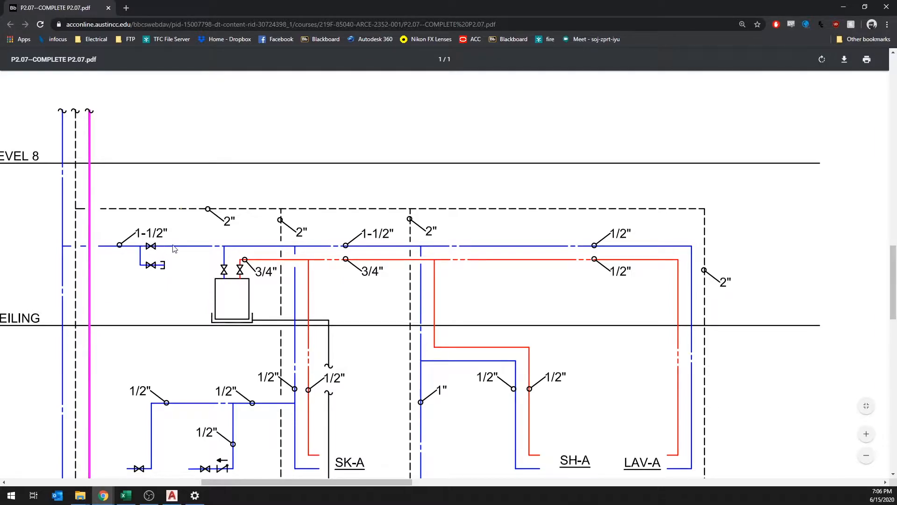
{"action": "scroll", "coordinate": [223, 277], "scroll_direction": "down", "scroll_amount": 2, "text": "ctrl"}
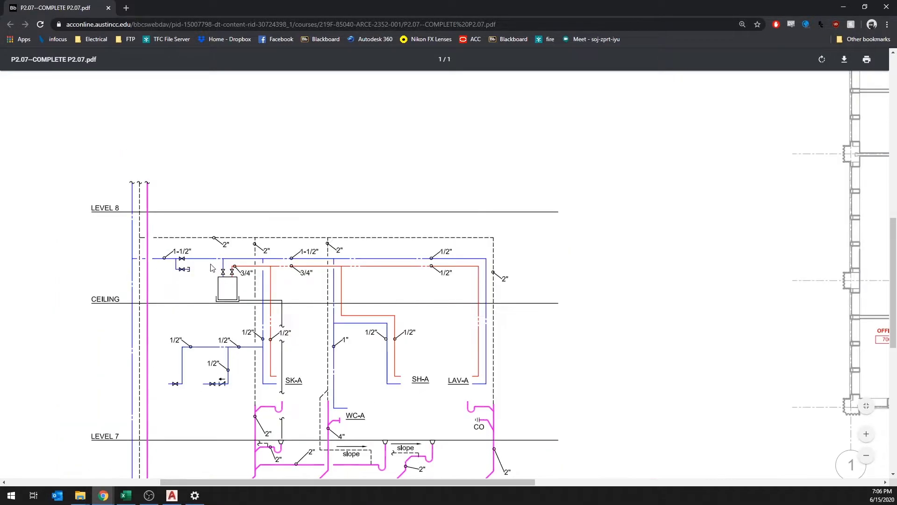
Step: Examine the riser's sanitary and vent lines around Level 7 and match them with the break room and restroom piping on the plan
{"action": "scroll", "coordinate": [125, 223], "scroll_direction": "down", "scroll_amount": 4}
{"action": "scroll", "coordinate": [108, 181], "scroll_direction": "up", "scroll_amount": 4}
{"action": "scroll", "coordinate": [126, 299], "scroll_direction": "down", "scroll_amount": 1}
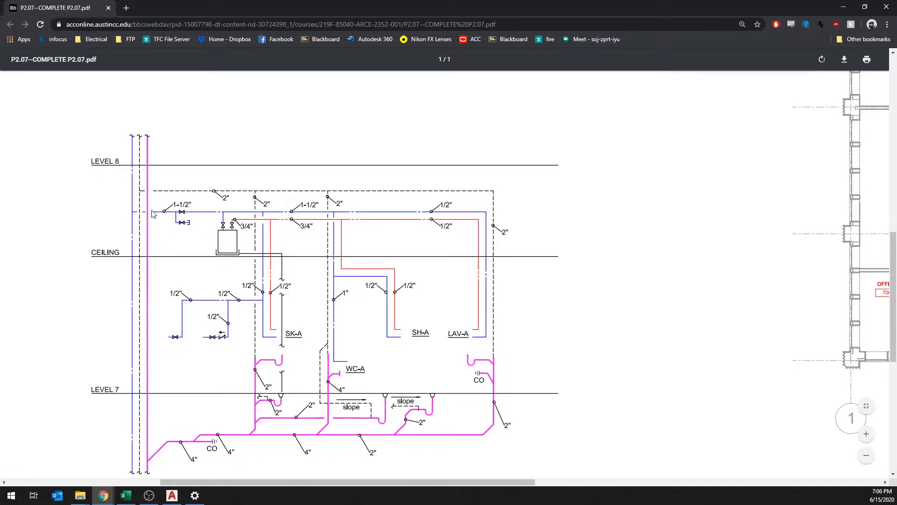
{"action": "scroll", "coordinate": [107, 400], "scroll_direction": "down", "scroll_amount": 1}
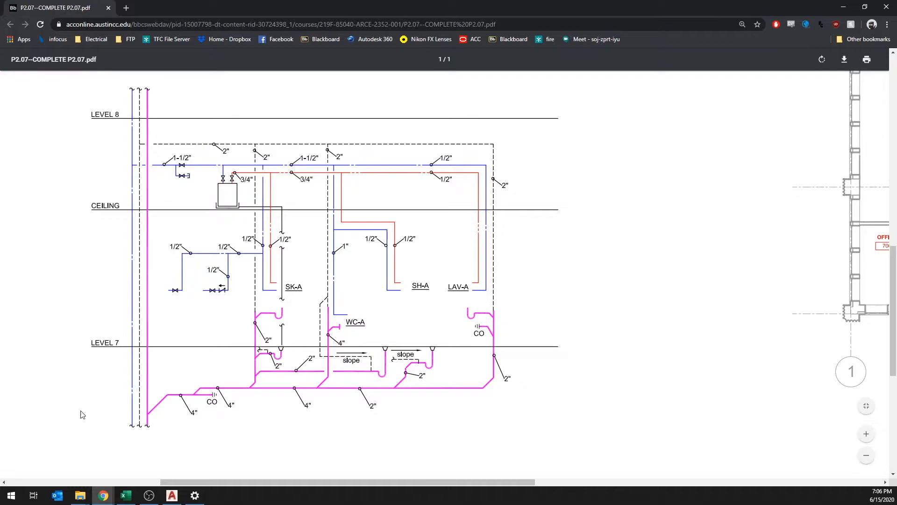
{"action": "scroll", "coordinate": [342, 304], "scroll_direction": "down", "scroll_amount": 1, "text": "ctrl"}
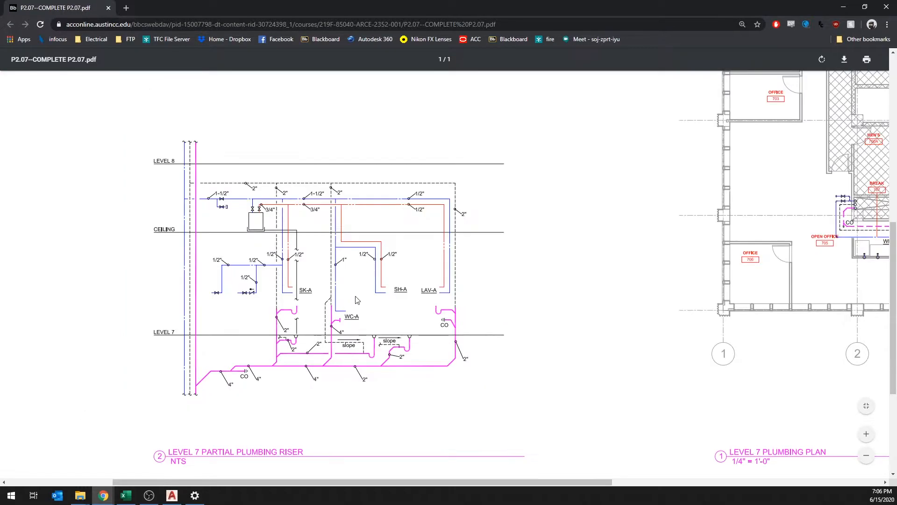
{"action": "scroll", "coordinate": [421, 257], "scroll_direction": "down", "scroll_amount": 1, "text": "ctrl"}
{"action": "scroll", "coordinate": [318, 222], "scroll_direction": "up", "scroll_amount": 2, "text": "ctrl"}
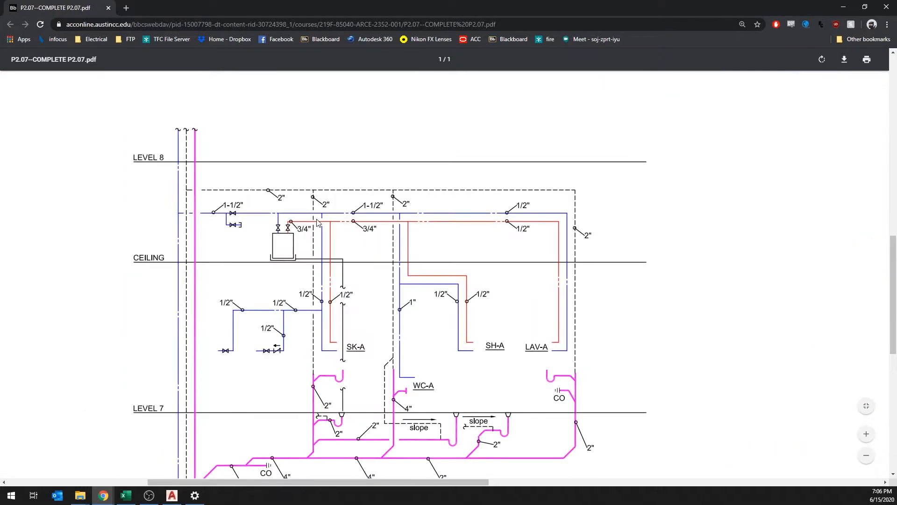
{"action": "scroll", "coordinate": [516, 263], "scroll_direction": "down", "scroll_amount": 2, "text": "ctrl"}
{"action": "scroll", "coordinate": [745, 285], "scroll_direction": "up", "scroll_amount": 4, "text": "ctrl"}
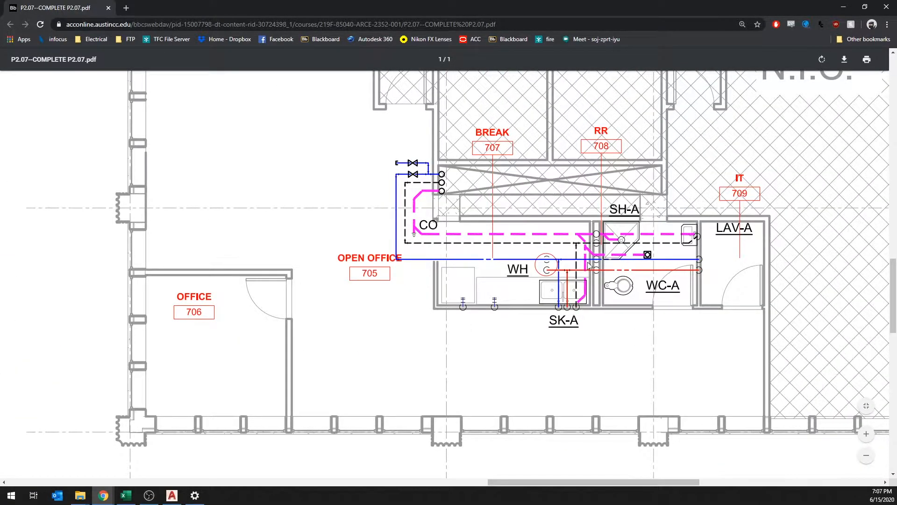
{"action": "scroll", "coordinate": [466, 248], "scroll_direction": "down", "scroll_amount": 5, "text": "ctrl"}
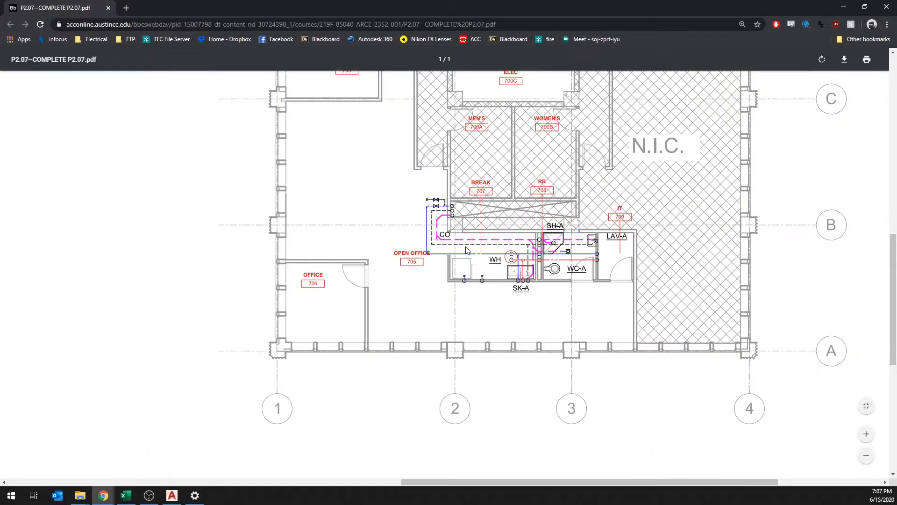
{"action": "scroll", "coordinate": [341, 231], "scroll_direction": "down", "scroll_amount": 3, "text": "ctrl"}
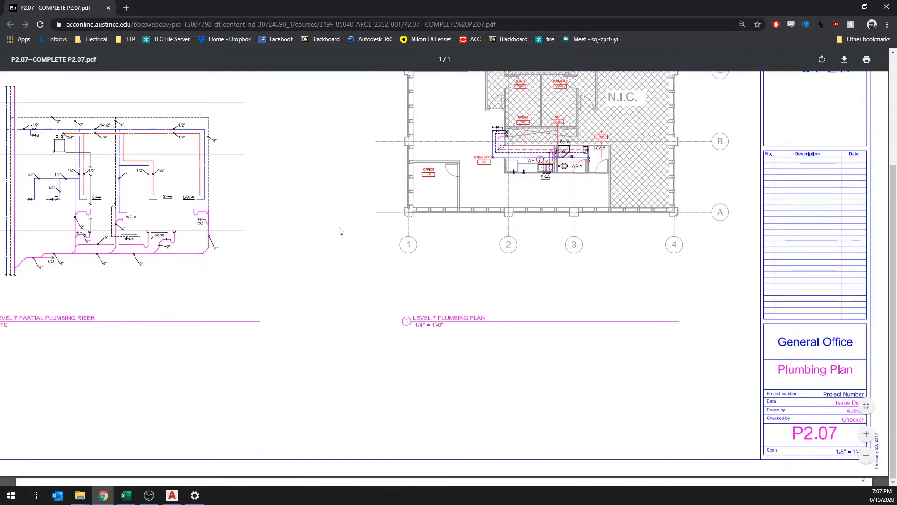
Step: Read the fixture schedule on sheet P2.07 and review its fixtures on the Level 7 plumbing plan
{"action": "scroll", "coordinate": [343, 128], "scroll_direction": "up", "scroll_amount": 5, "text": "ctrl"}
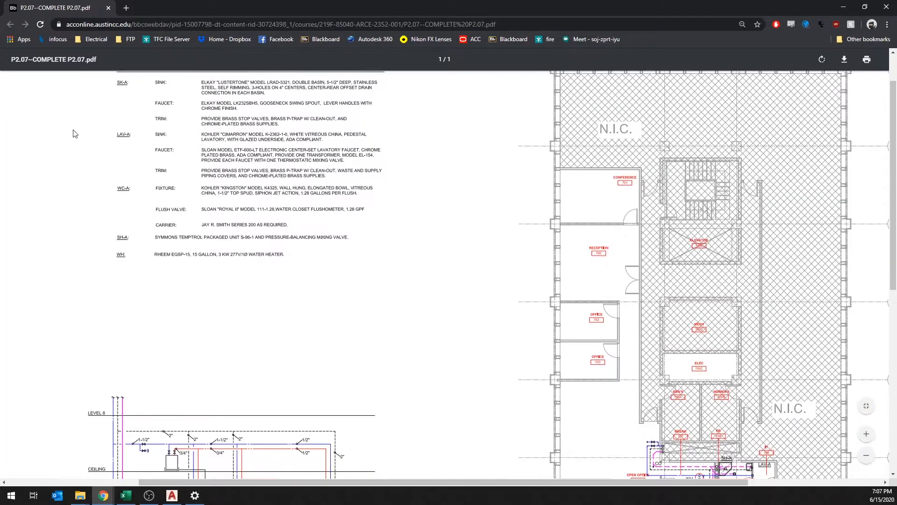
{"action": "scroll", "coordinate": [105, 152], "scroll_direction": "up", "scroll_amount": 2}
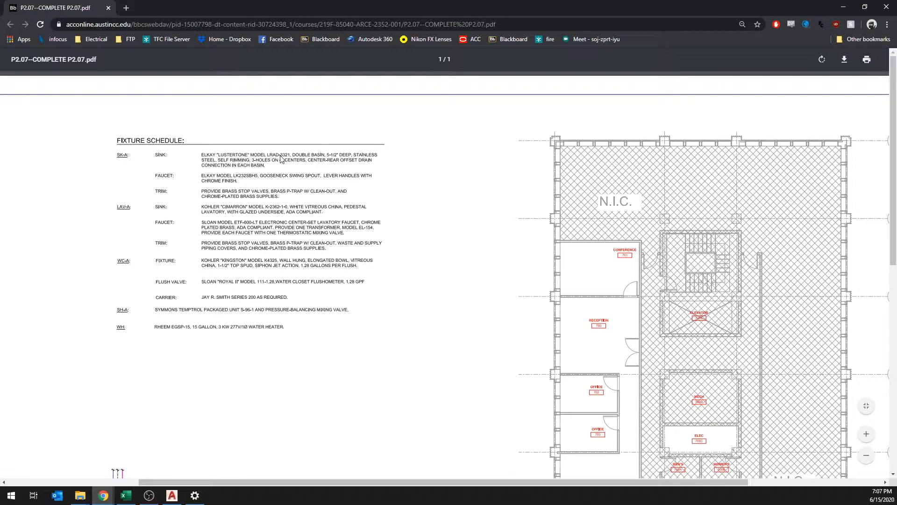
{"action": "scroll", "coordinate": [486, 300], "scroll_direction": "down", "scroll_amount": 3, "text": "ctrl"}
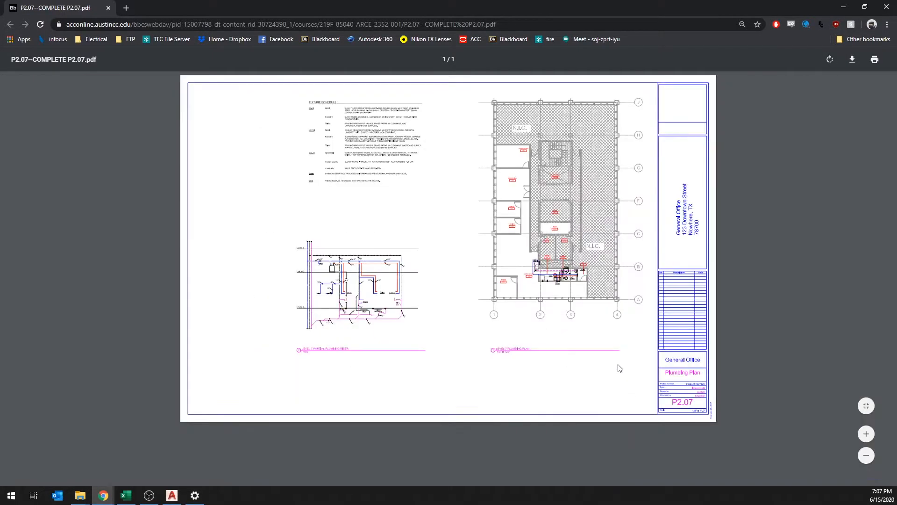
{"action": "scroll", "coordinate": [623, 249], "scroll_direction": "up", "scroll_amount": 5, "text": "ctrl"}
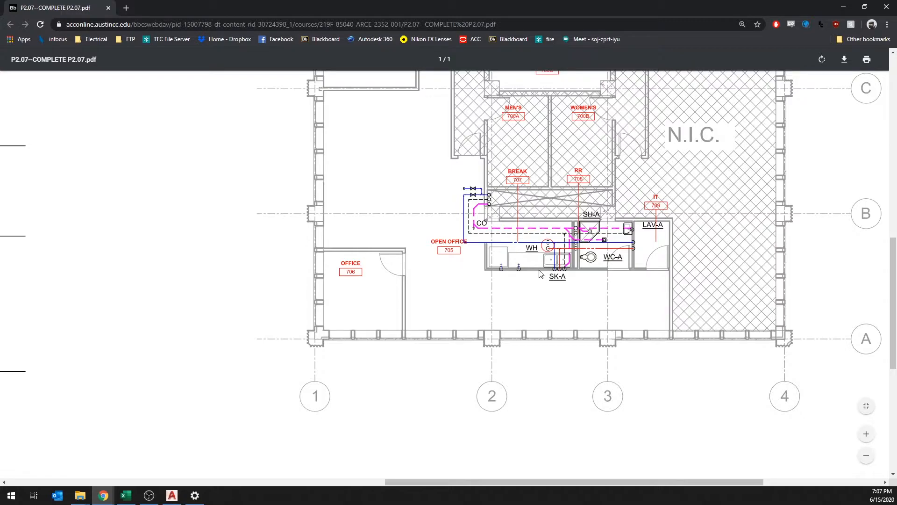
{"action": "scroll", "coordinate": [558, 263], "scroll_direction": "down", "scroll_amount": 5, "text": "ctrl"}
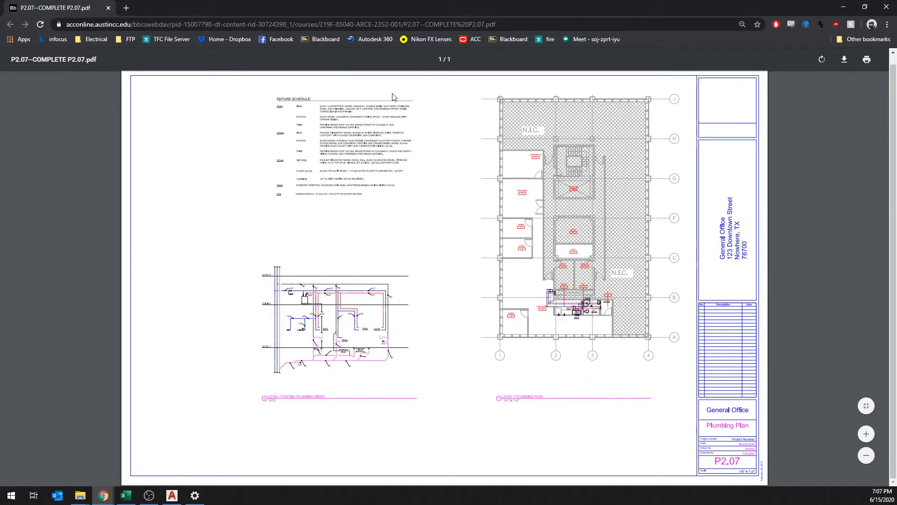
Step: Move the reference PDF window off the AutoCAD drawing P2.07--NEW PLUMBING.dwg and switch the drawing to model space
{"action": "double_click", "coordinate": [342, 8]}
{"action": "left_click_drag", "start_coordinate": [343, 13], "coordinate": [0, 19]}
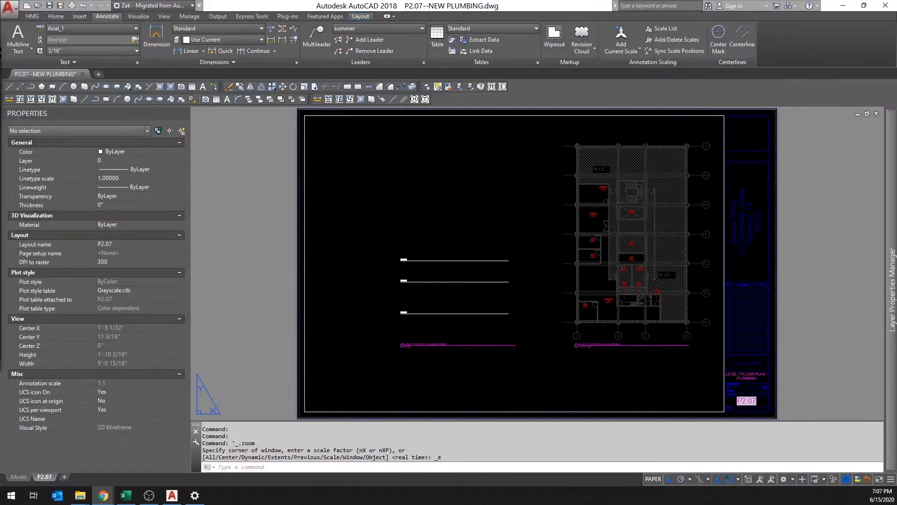
{"action": "left_click", "coordinate": [18, 476]}
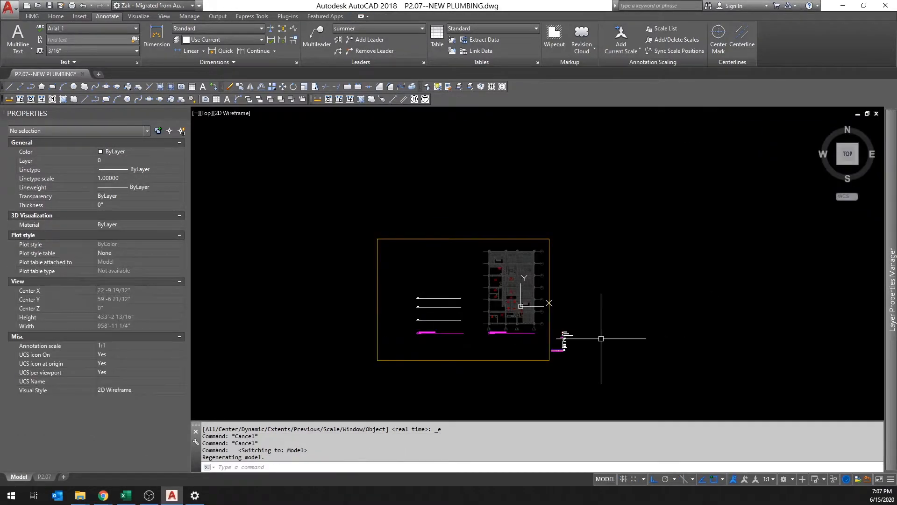
Step: Inspect the Water Heater, Backflow Preventer, Hub drain, P-trap, End Cap and Valve symbols in the legend beside the sheet
{"action": "scroll", "coordinate": [602, 337], "scroll_direction": "up", "scroll_amount": 10}
{"action": "left_click", "coordinate": [382, 240]}
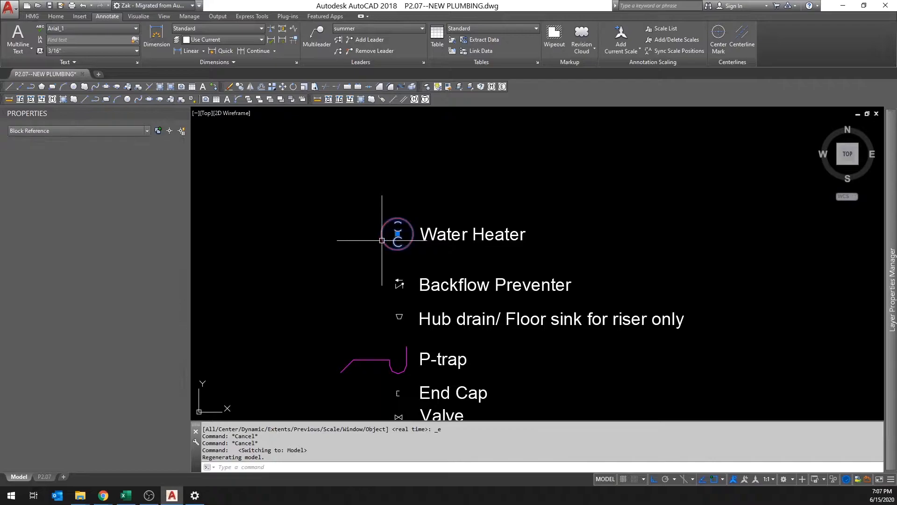
{"action": "key", "text": "Escape"}
{"action": "left_click", "coordinate": [400, 282]}
{"action": "key", "text": "Escape"}
{"action": "left_click", "coordinate": [398, 314]}
{"action": "key", "text": "Escape"}
{"action": "left_click", "coordinate": [344, 367]}
{"action": "key", "text": "Escape"}
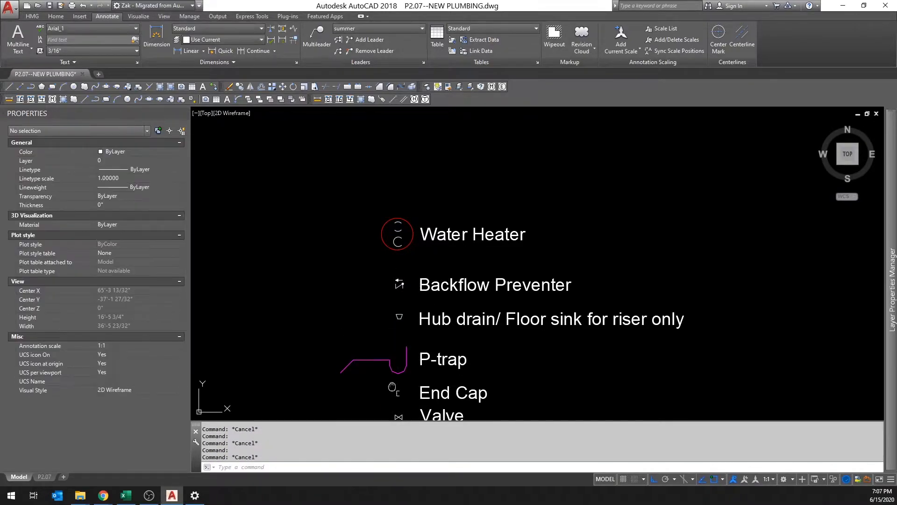
{"action": "middle_click_drag", "start_coordinate": [391, 387], "coordinate": [380, 301]}
{"action": "left_click", "coordinate": [387, 331]}
{"action": "key", "text": "Escape"}
{"action": "left_click", "coordinate": [386, 357]}
{"action": "key", "text": "Escape"}
{"action": "middle_click_drag", "start_coordinate": [379, 379], "coordinate": [357, 286]}
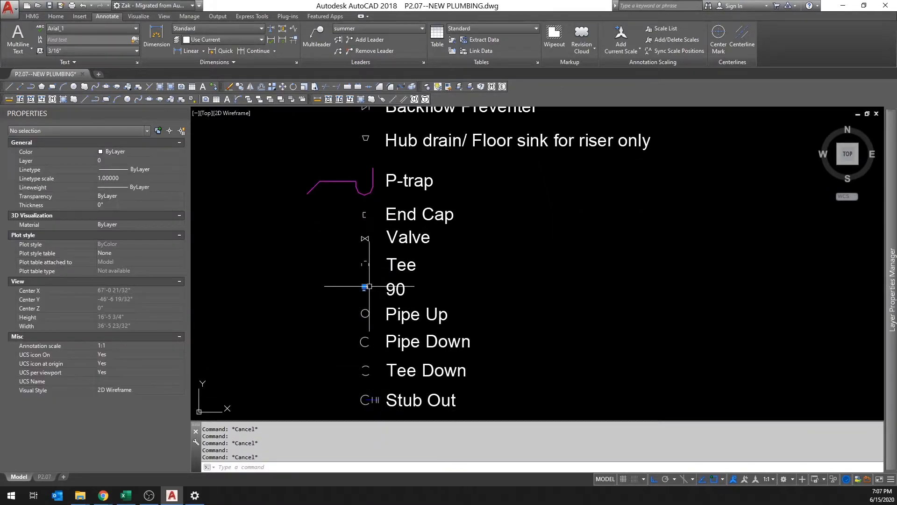
Step: Inspect the Pipe Up, Pipe Down, Tee Down and Tee symbols in the legend, including the Tee block's layer
{"action": "left_click", "coordinate": [365, 314]}
{"action": "key", "text": "Escape"}
{"action": "left_click", "coordinate": [366, 340]}
{"action": "key", "text": "Escape"}
{"action": "left_click", "coordinate": [366, 370]}
{"action": "key", "text": "Escape"}
{"action": "scroll", "coordinate": [371, 303], "scroll_direction": "down", "scroll_amount": 5}
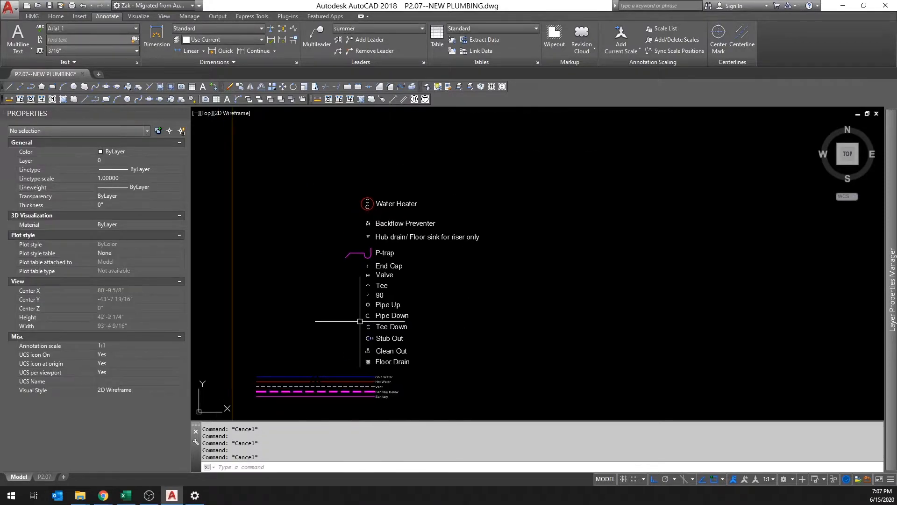
{"action": "scroll", "coordinate": [372, 337], "scroll_direction": "up", "scroll_amount": 4}
{"action": "left_click", "coordinate": [360, 310]}
{"action": "key", "text": "Escape"}
{"action": "left_click", "coordinate": [361, 282]}
{"action": "key", "text": "Escape"}
{"action": "left_click", "coordinate": [362, 256]}
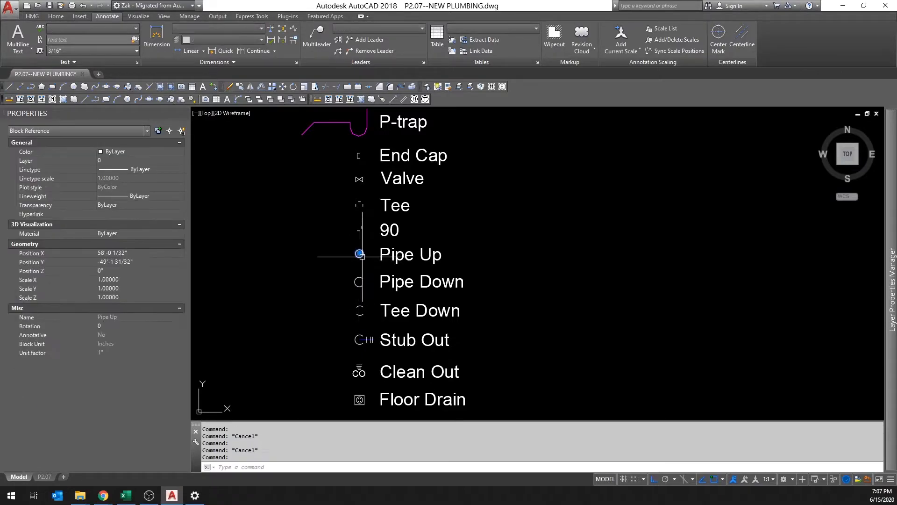
{"action": "key", "text": "Escape"}
{"action": "left_click", "coordinate": [360, 205]}
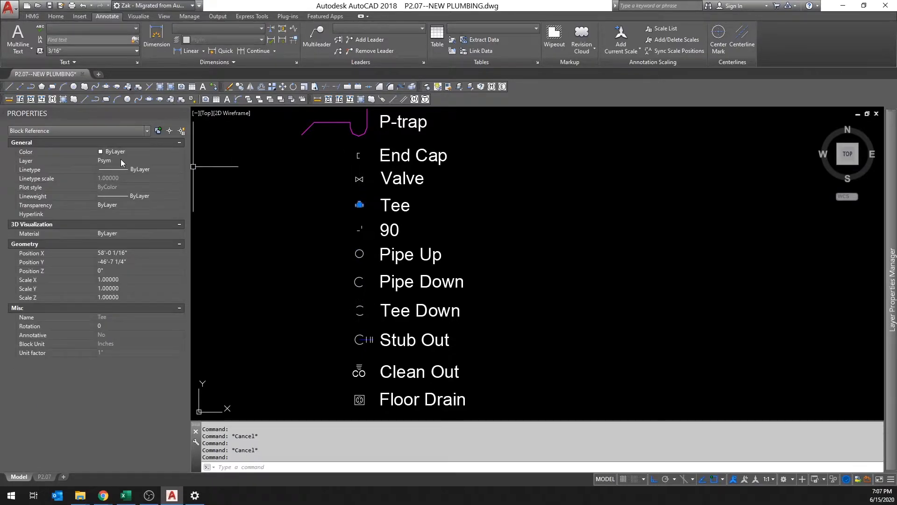
{"action": "key", "text": "Escape"}
{"action": "mouse_move", "coordinate": [358, 367]}
{"action": "middle_mouse_down"}
{"action": "mouse_move", "coordinate": [363, 296]}
{"action": "mouse_move", "coordinate": [352, 237]}
{"action": "middle_mouse_up"}
{"action": "scroll", "coordinate": [352, 236], "scroll_direction": "down", "scroll_amount": 2}
{"action": "middle_click_drag", "start_coordinate": [353, 90], "coordinate": [355, 186]}
{"action": "scroll", "coordinate": [355, 187], "scroll_direction": "up", "scroll_amount": 2}
{"action": "middle_click_drag", "start_coordinate": [360, 108], "coordinate": [366, 162]}
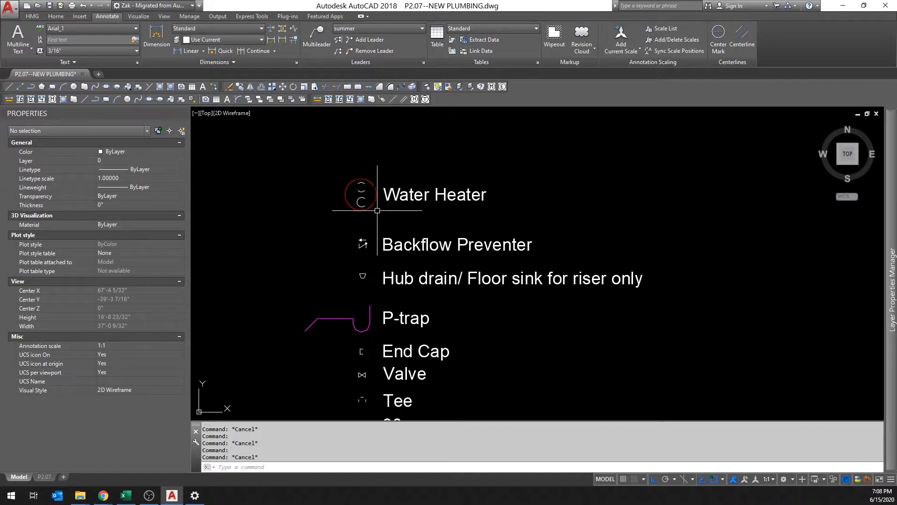
Step: Return to the riser area of the drawing and place the reference PDF window over it, showing the riser around the ceiling line
{"action": "scroll", "coordinate": [376, 194], "scroll_direction": "down", "scroll_amount": 6}
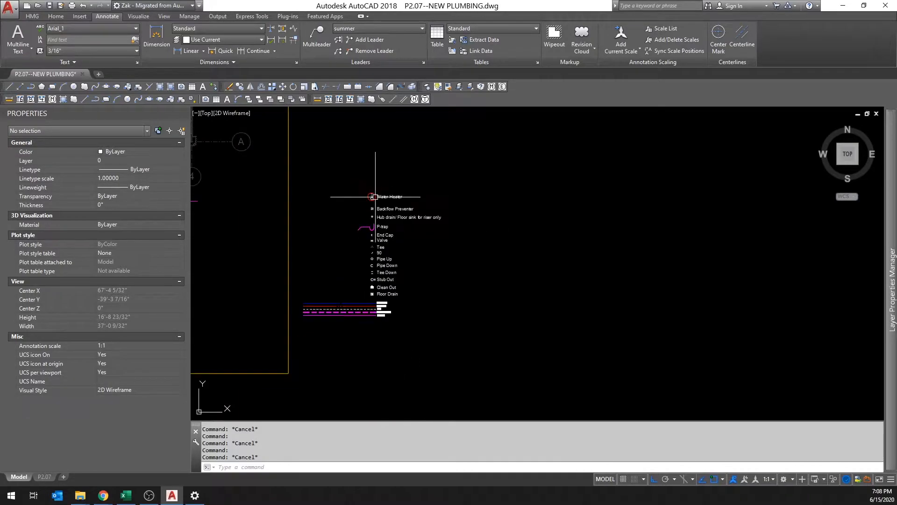
{"action": "middle_click_drag", "start_coordinate": [326, 196], "coordinate": [681, 285]}
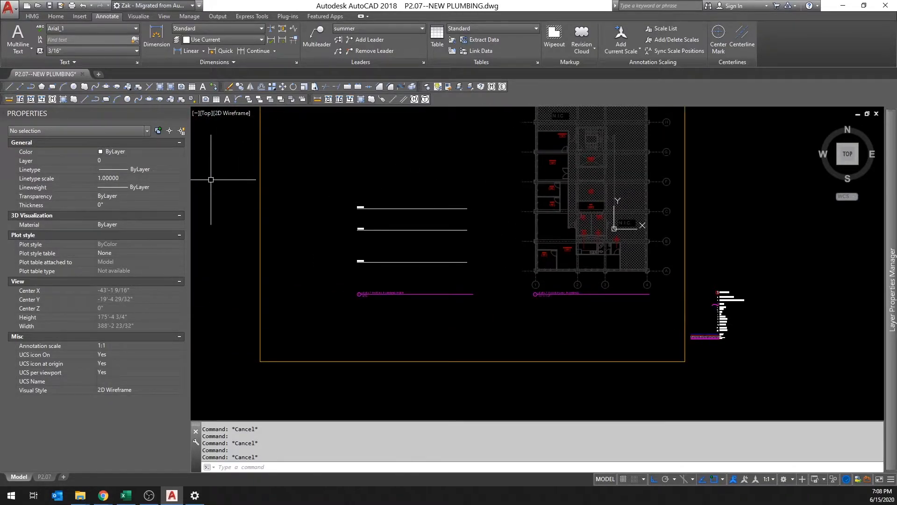
{"action": "left_click_drag", "start_coordinate": [0, 138], "coordinate": [467, 79]}
{"action": "scroll", "coordinate": [381, 221], "scroll_direction": "up", "scroll_amount": 5, "text": "ctrl"}
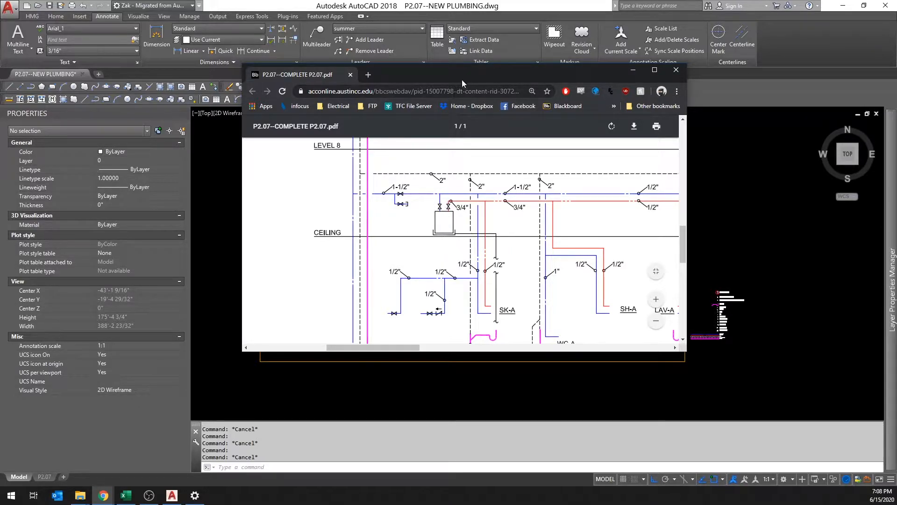
Step: Switch back to AutoCAD and inspect the Water Heater, Backflow Preventer, Hub drain and P-trap symbols in the legend beside the sheet
{"action": "key", "text": "alt+Tab"}
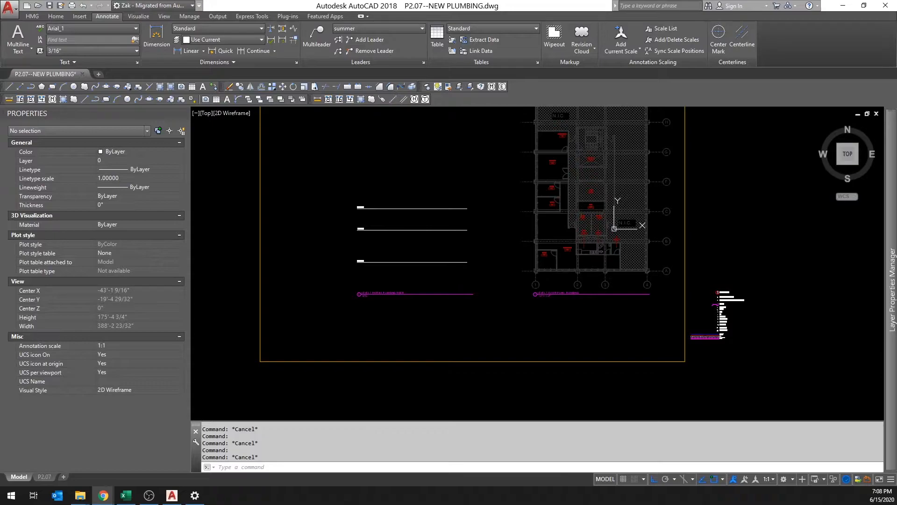
{"action": "left_click", "coordinate": [508, 224]}
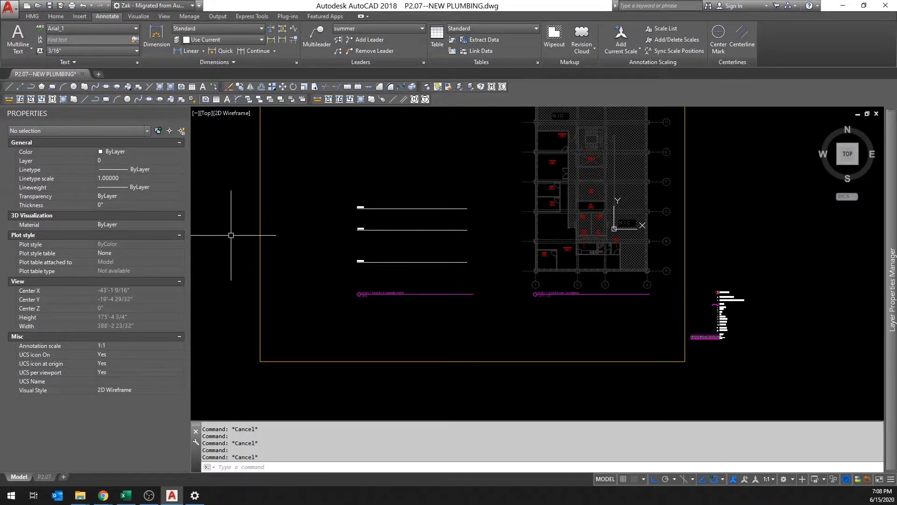
{"action": "left_click", "coordinate": [481, 200]}
{"action": "scroll", "coordinate": [861, 310], "scroll_direction": "up", "scroll_amount": 3}
{"action": "key", "text": "Escape"}
{"action": "scroll", "coordinate": [665, 288], "scroll_direction": "up", "scroll_amount": 5}
{"action": "middle_click_drag", "start_coordinate": [665, 289], "coordinate": [456, 229]}
{"action": "scroll", "coordinate": [518, 253], "scroll_direction": "up", "scroll_amount": 2}
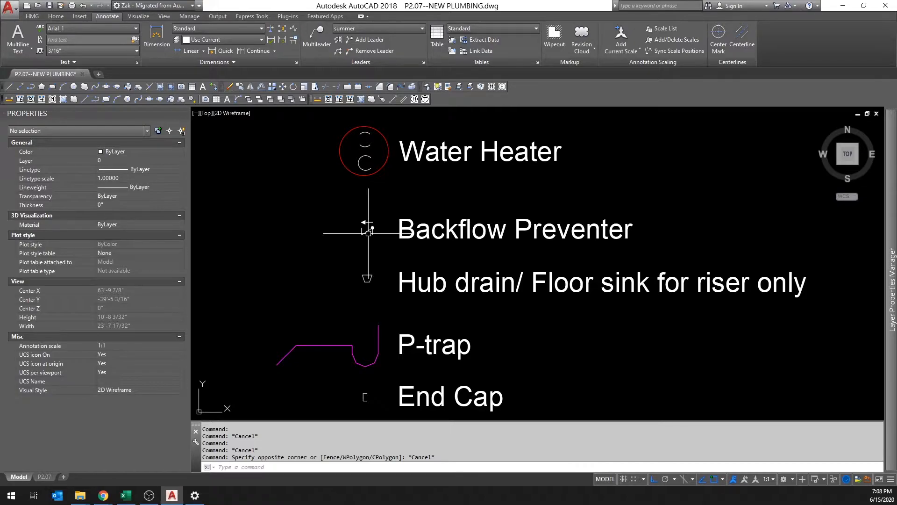
{"action": "middle_click_drag", "start_coordinate": [365, 281], "coordinate": [371, 160]}
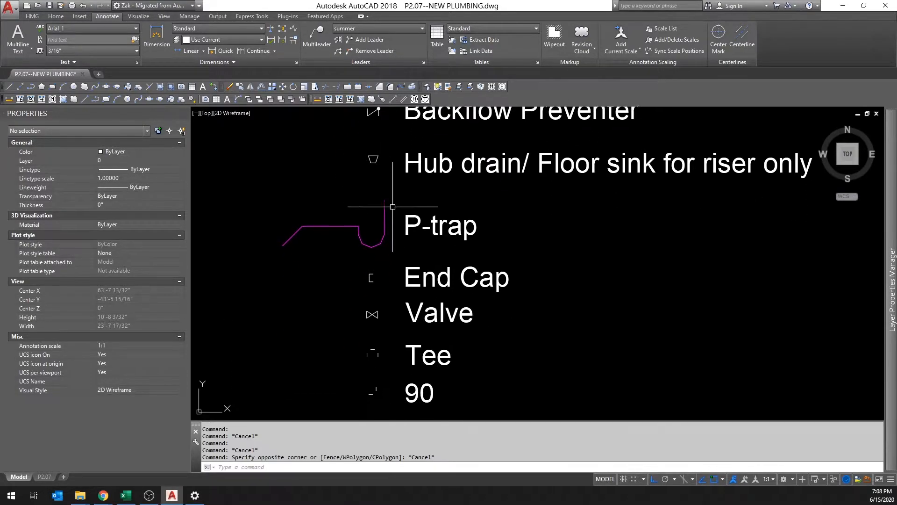
{"action": "middle_click_drag", "start_coordinate": [402, 218], "coordinate": [382, 155]}
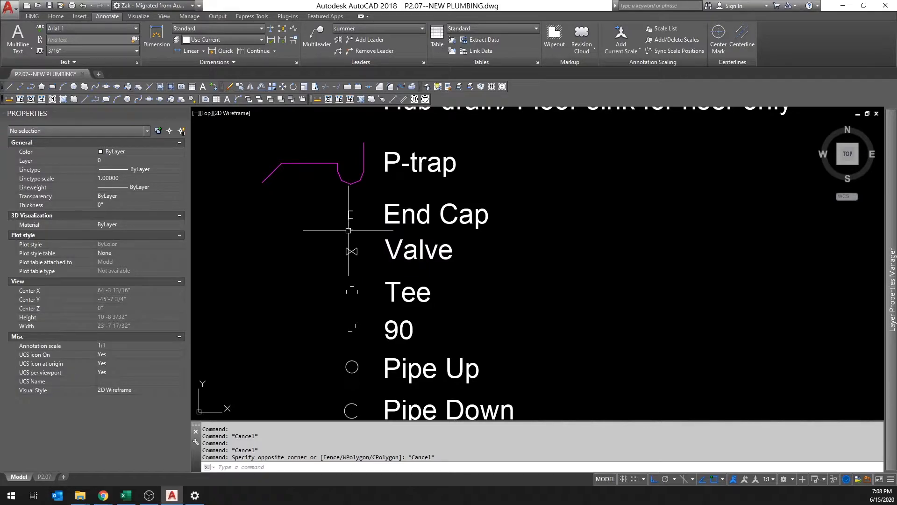
Step: Inspect the End Cap, Valve, Tee and 90 symbols in the legend at close range
{"action": "middle_click_drag", "start_coordinate": [346, 230], "coordinate": [346, 164]}
{"action": "scroll", "coordinate": [334, 198], "scroll_direction": "up", "scroll_amount": 2}
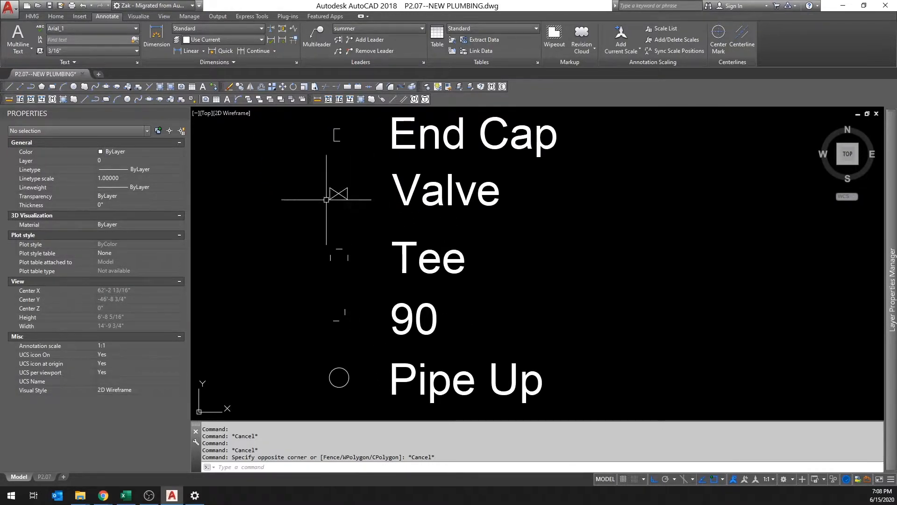
{"action": "scroll", "coordinate": [326, 193], "scroll_direction": "down", "scroll_amount": 2}
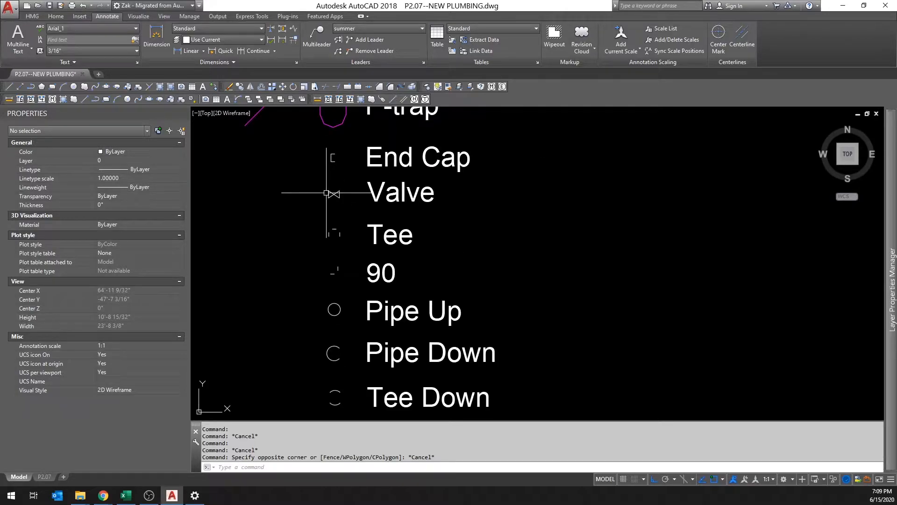
{"action": "scroll", "coordinate": [322, 226], "scroll_direction": "up", "scroll_amount": 3}
{"action": "scroll", "coordinate": [325, 230], "scroll_direction": "down", "scroll_amount": 1}
{"action": "scroll", "coordinate": [325, 230], "scroll_direction": "down", "scroll_amount": 2}
{"action": "scroll", "coordinate": [348, 210], "scroll_direction": "up", "scroll_amount": 2}
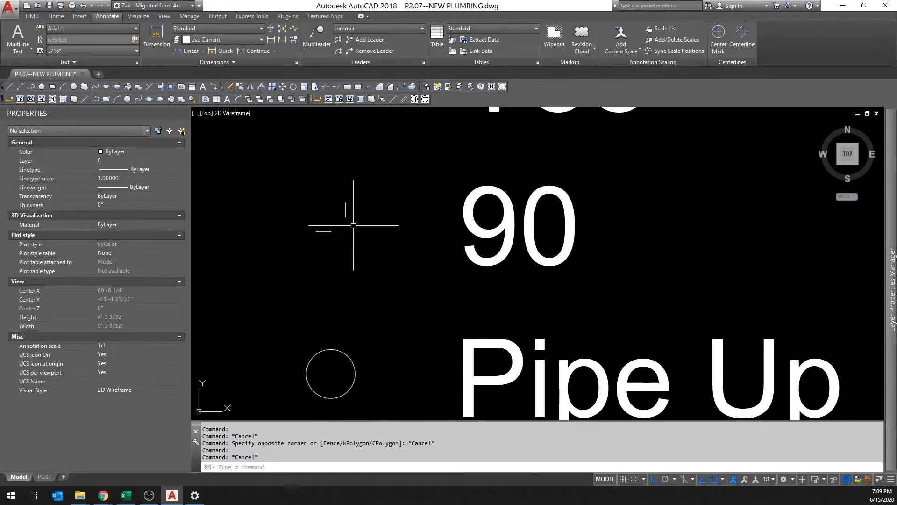
{"action": "scroll", "coordinate": [350, 204], "scroll_direction": "down", "scroll_amount": 2}
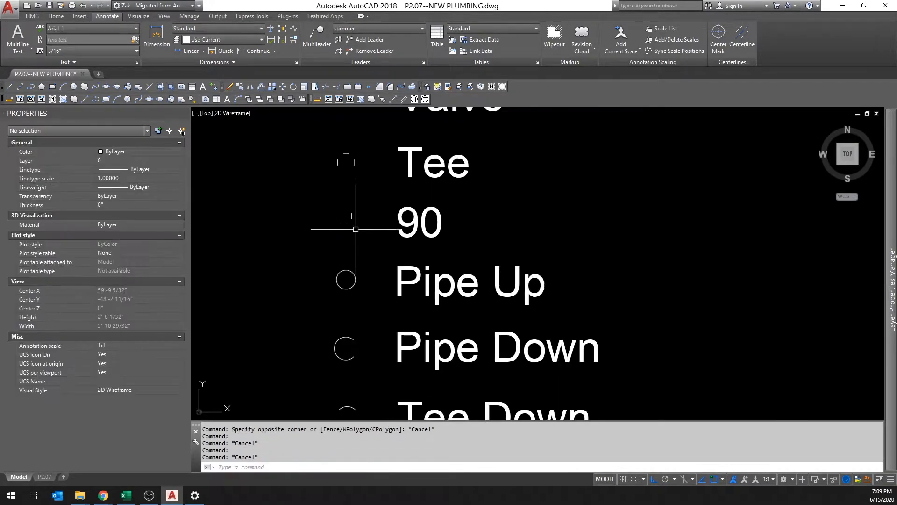
Step: Examine the Pipe Up, Pipe Down and Tee Down symbols in the legend
{"action": "middle_click_drag", "start_coordinate": [354, 225], "coordinate": [371, 177]}
{"action": "left_click", "coordinate": [363, 201]}
{"action": "key", "text": "Escape"}
{"action": "left_click", "coordinate": [370, 269]}
{"action": "key", "text": "Escape"}
{"action": "mouse_move", "coordinate": [353, 271]}
{"action": "middle_mouse_down"}
{"action": "mouse_move", "coordinate": [346, 227]}
{"action": "mouse_move", "coordinate": [370, 153]}
{"action": "middle_mouse_up"}
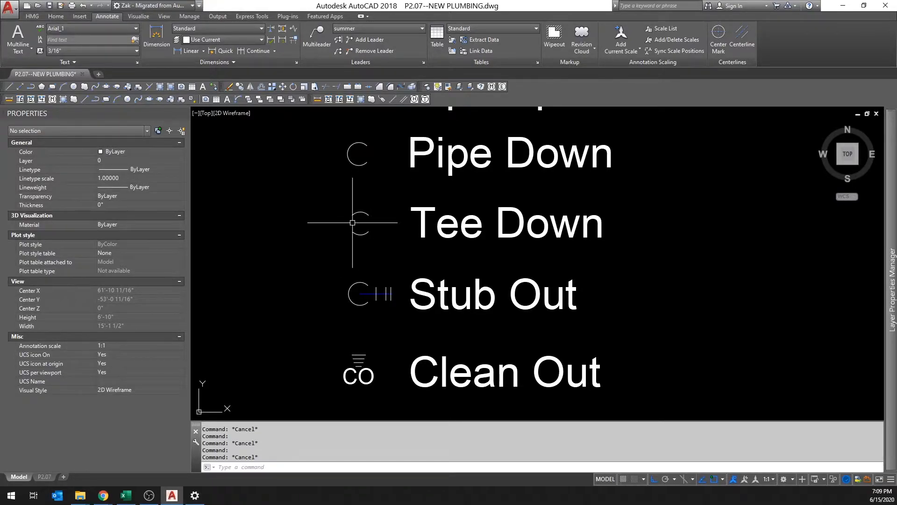
{"action": "middle_click_drag", "start_coordinate": [422, 225], "coordinate": [398, 165]}
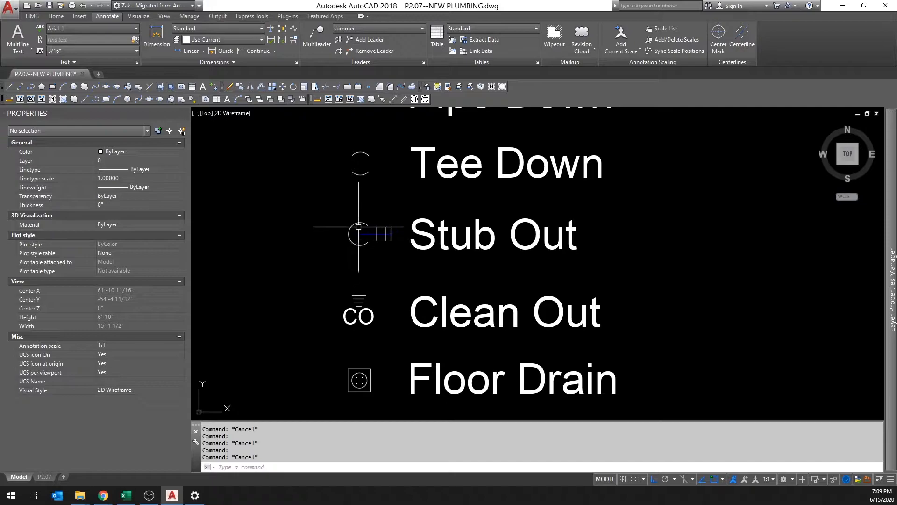
Step: Examine the Stub Out, Clean Out and Floor Drain symbols at the end of the symbol legend
{"action": "scroll", "coordinate": [368, 240], "scroll_direction": "down", "scroll_amount": 1}
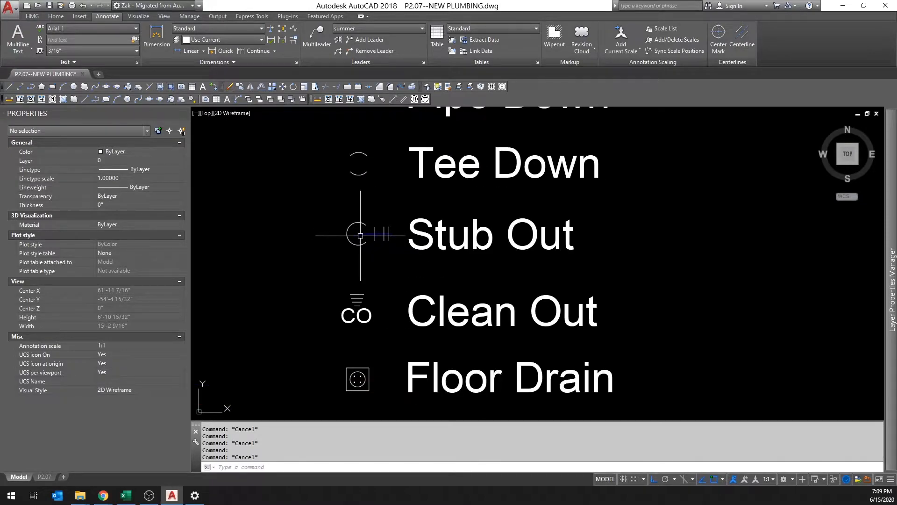
{"action": "scroll", "coordinate": [386, 231], "scroll_direction": "down", "scroll_amount": 2}
{"action": "middle_click_drag", "start_coordinate": [386, 231], "coordinate": [382, 195]}
{"action": "scroll", "coordinate": [376, 245], "scroll_direction": "up", "scroll_amount": 4}
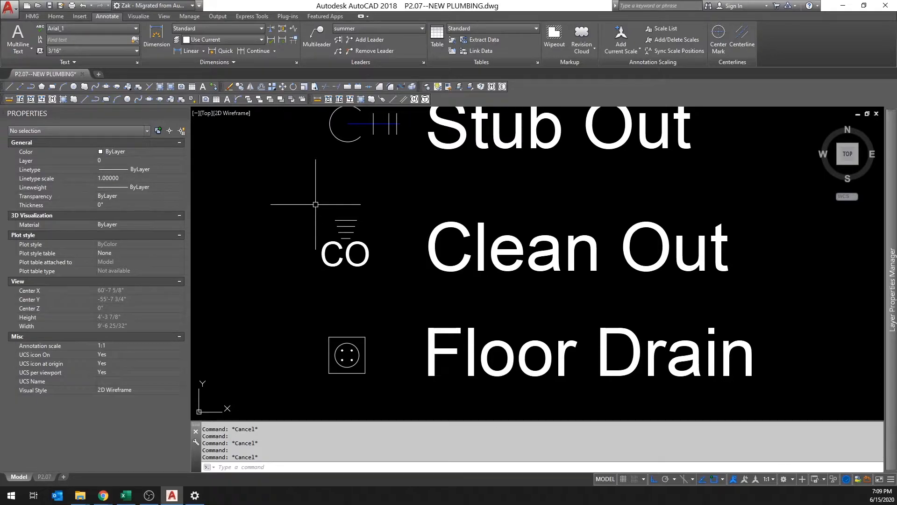
{"action": "scroll", "coordinate": [315, 204], "scroll_direction": "down", "scroll_amount": 2}
{"action": "middle_click_drag", "start_coordinate": [335, 292], "coordinate": [353, 256]}
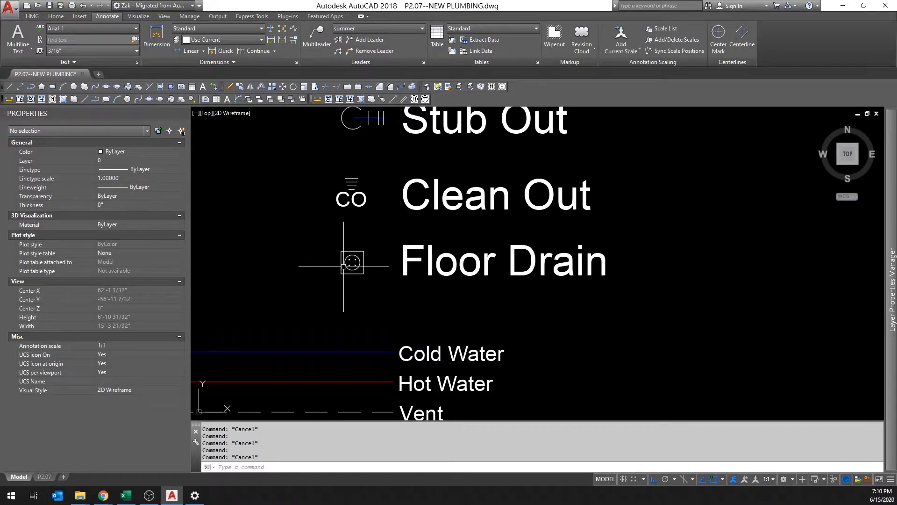
Step: Check the layers of the Hot Water, Cold Water, Vent and Sanitary Below sample lines under the symbol legend
{"action": "scroll", "coordinate": [342, 266], "scroll_direction": "down", "scroll_amount": 2}
{"action": "middle_click_drag", "start_coordinate": [342, 267], "coordinate": [474, 226]}
{"action": "scroll", "coordinate": [474, 226], "scroll_direction": "down", "scroll_amount": 2}
{"action": "middle_click_drag", "start_coordinate": [411, 236], "coordinate": [450, 240]}
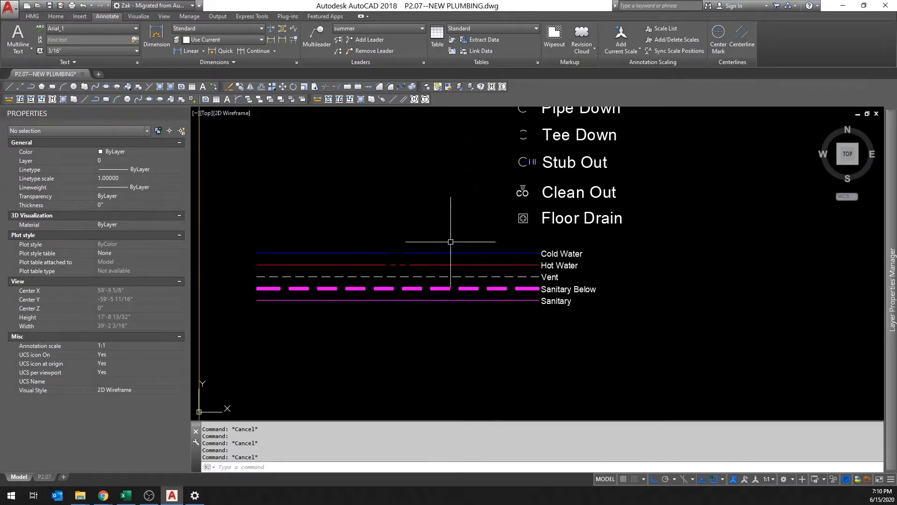
{"action": "left_click", "coordinate": [434, 263]}
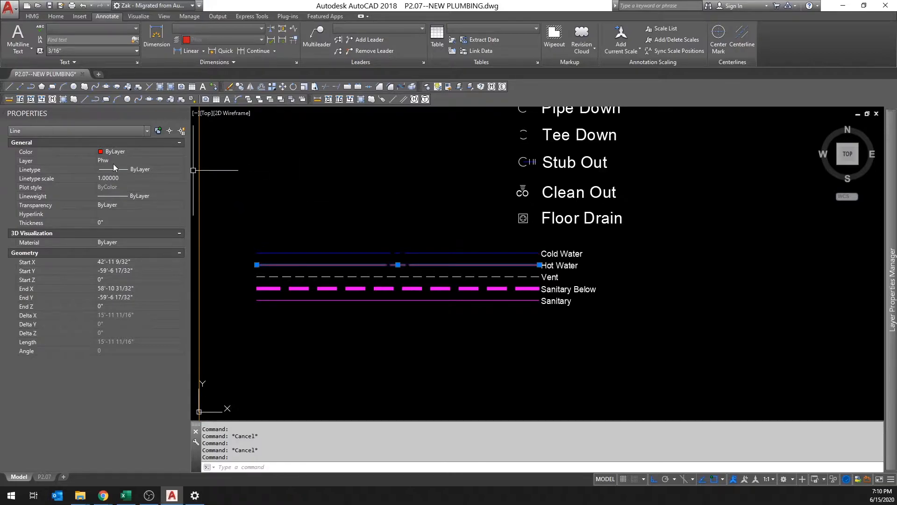
{"action": "left_click", "coordinate": [313, 252]}
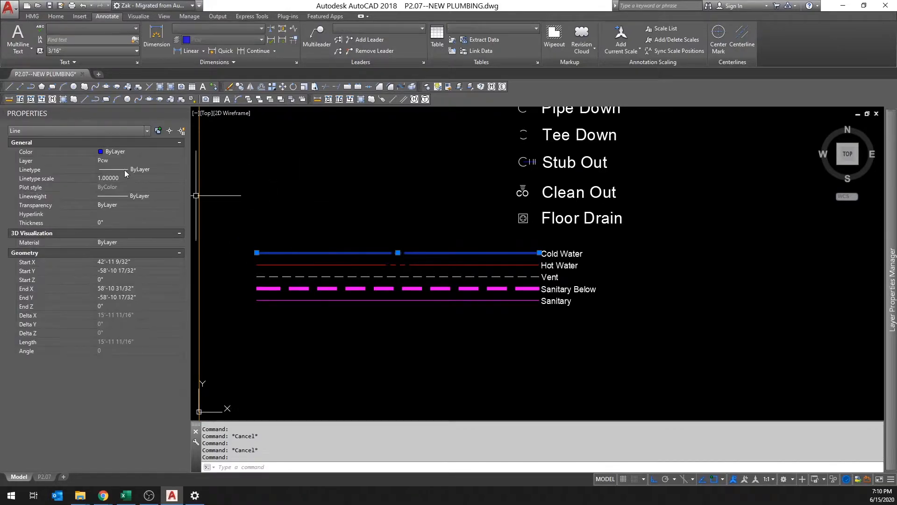
{"action": "left_click", "coordinate": [341, 276]}
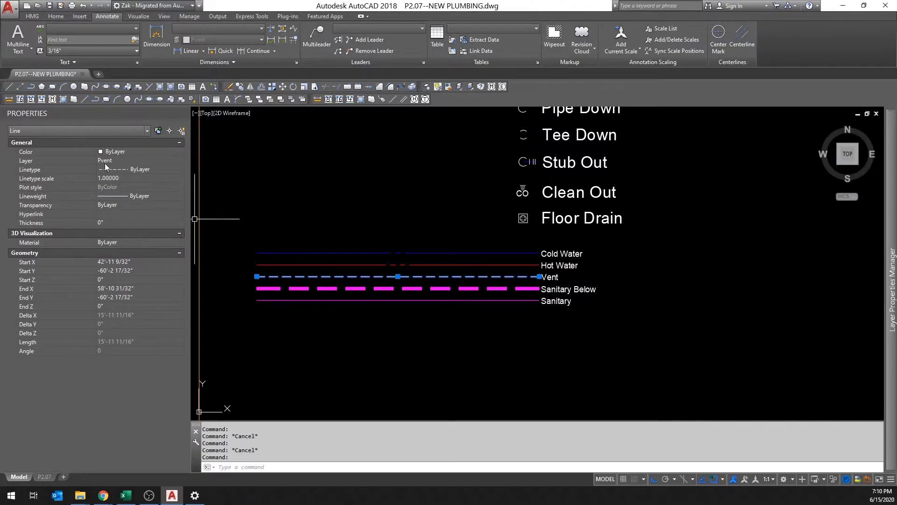
{"action": "left_click", "coordinate": [380, 289]}
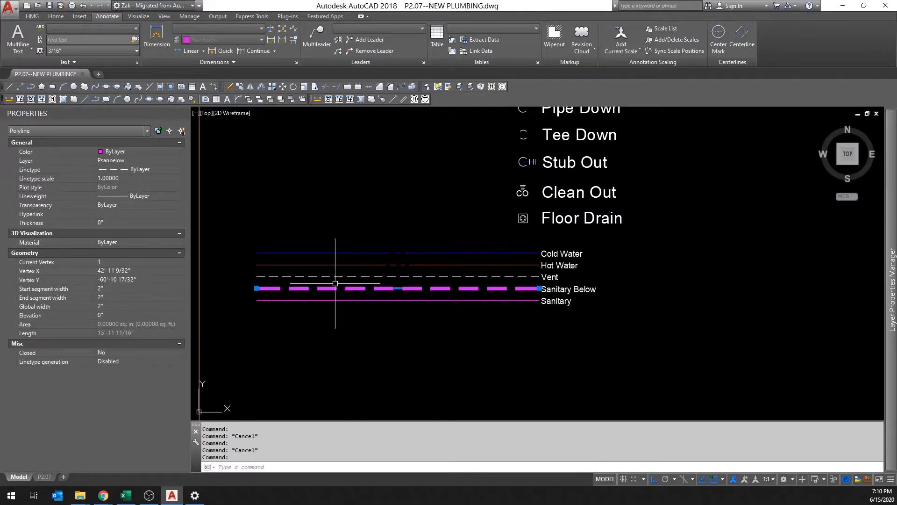
{"action": "key", "text": "Escape"}
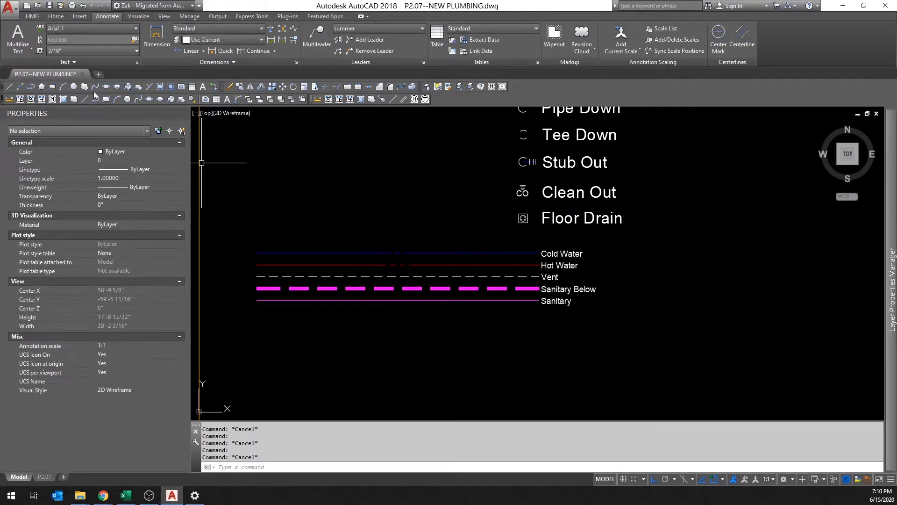
Step: Locate the Polyline command and check the layer and global width of the Sanitary Below and Sanitary sample polylines
{"action": "left_click", "coordinate": [57, 16]}
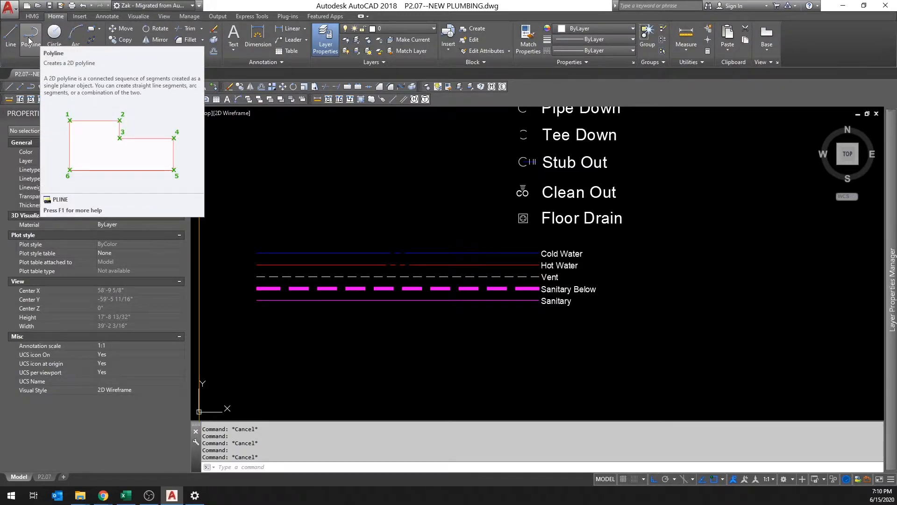
{"action": "left_click", "coordinate": [382, 289]}
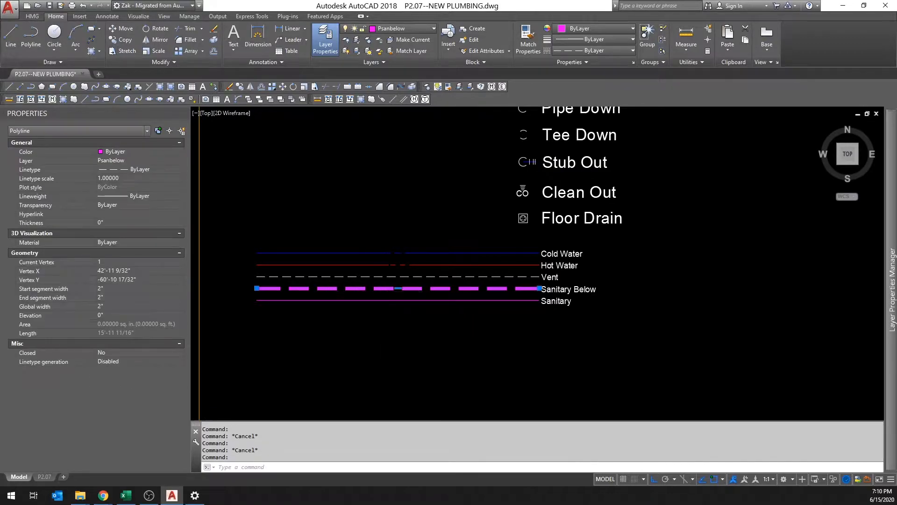
{"action": "scroll", "coordinate": [378, 291], "scroll_direction": "up", "scroll_amount": 2}
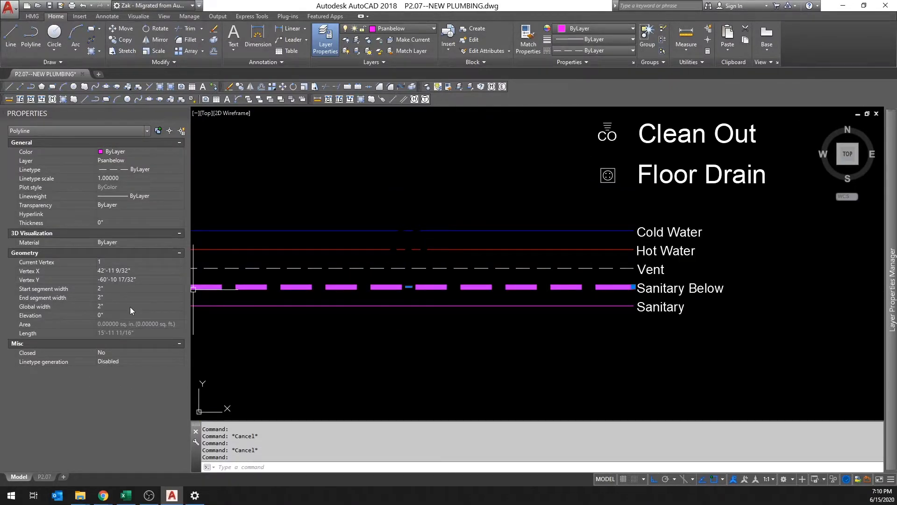
{"action": "left_click", "coordinate": [117, 306]}
{"action": "left_click", "coordinate": [310, 330]}
{"action": "key", "text": "Escape"}
{"action": "key", "text": "Escape"}
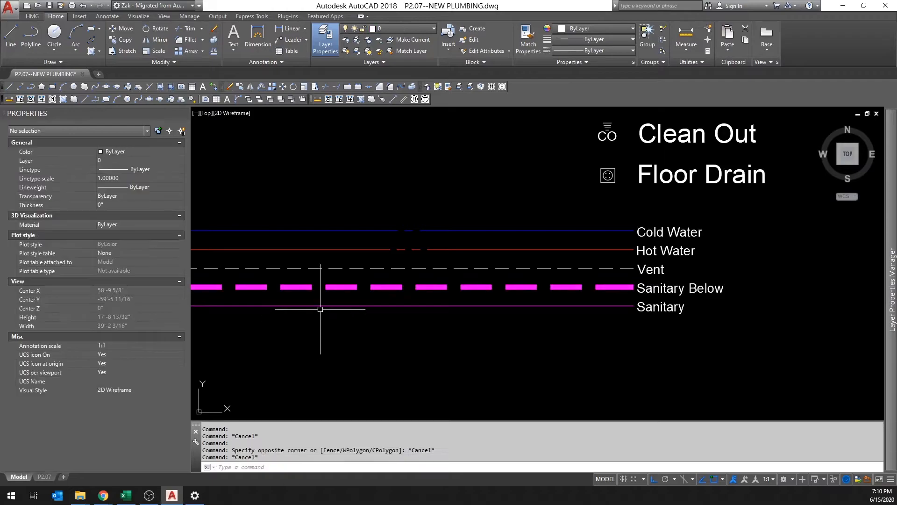
{"action": "scroll", "coordinate": [321, 304], "scroll_direction": "down", "scroll_amount": 3}
{"action": "left_click", "coordinate": [406, 311]}
{"action": "scroll", "coordinate": [481, 322], "scroll_direction": "up", "scroll_amount": 2}
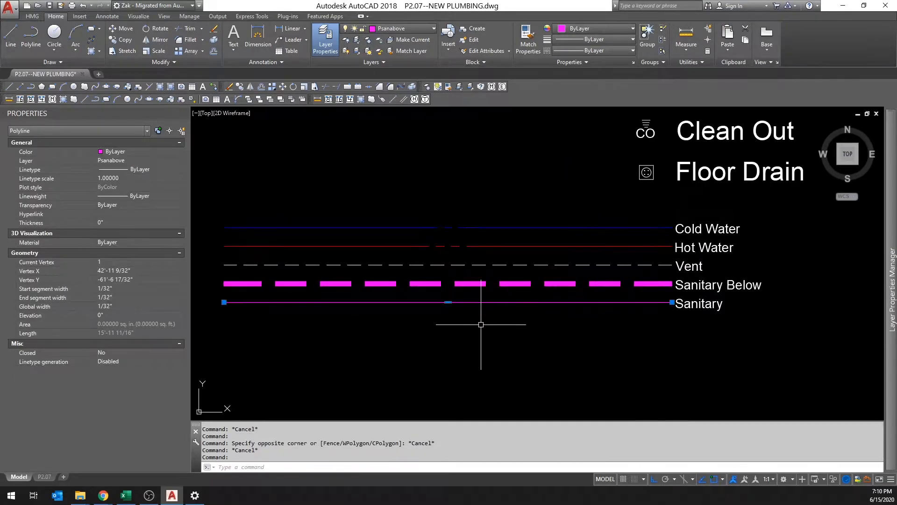
{"action": "middle_click_drag", "start_coordinate": [428, 305], "coordinate": [473, 306]}
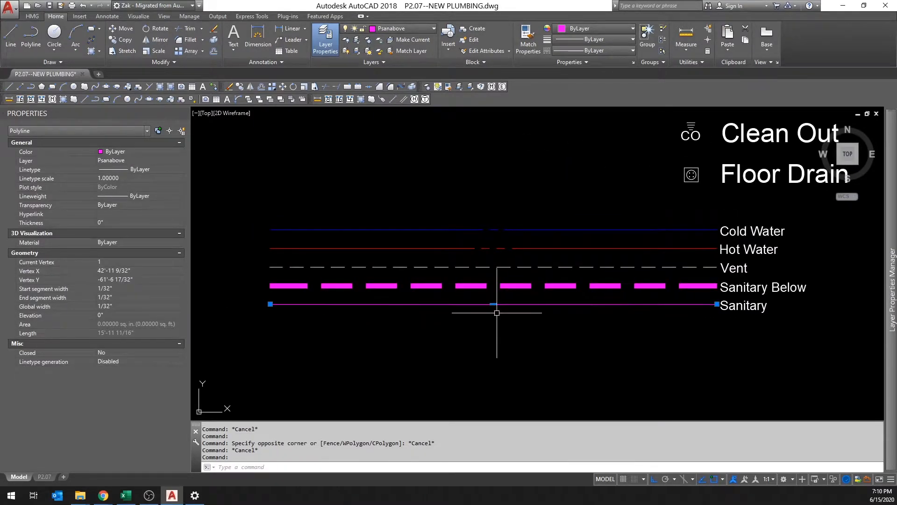
{"action": "key", "text": "Escape"}
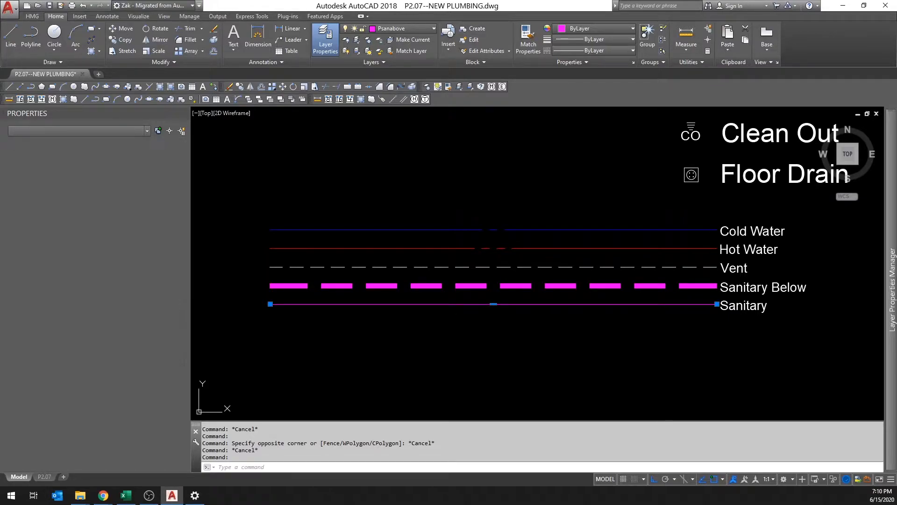
Step: Copy the Pipe Up symbol from the legend to the clipboard with its circle's center as the base point
{"action": "scroll", "coordinate": [530, 306], "scroll_direction": "down", "scroll_amount": 5}
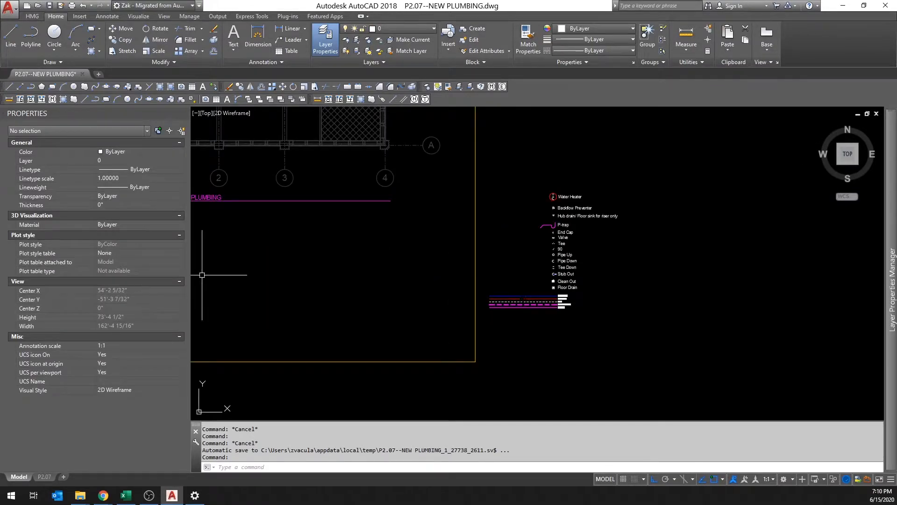
{"action": "scroll", "coordinate": [552, 247], "scroll_direction": "up", "scroll_amount": 4}
{"action": "scroll", "coordinate": [532, 290], "scroll_direction": "up", "scroll_amount": 4}
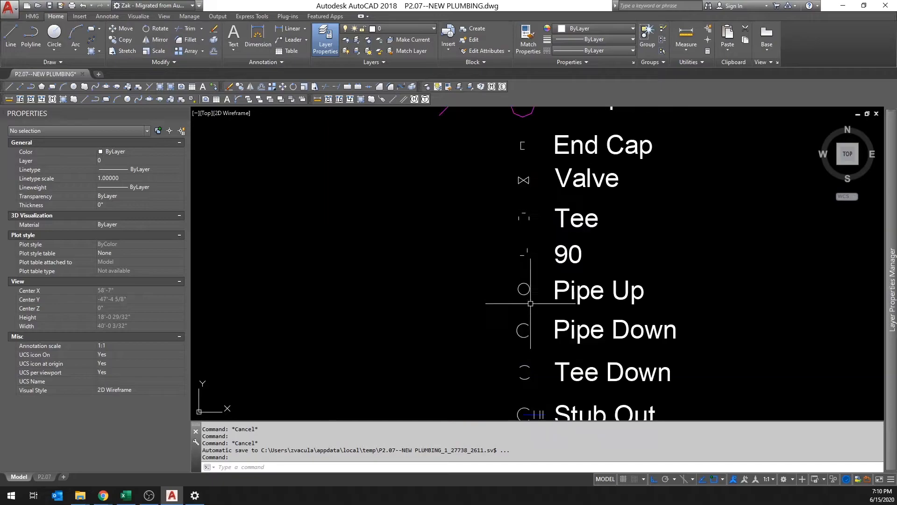
{"action": "left_click", "coordinate": [524, 289]}
{"action": "key", "text": "ctrl+shift+c"}
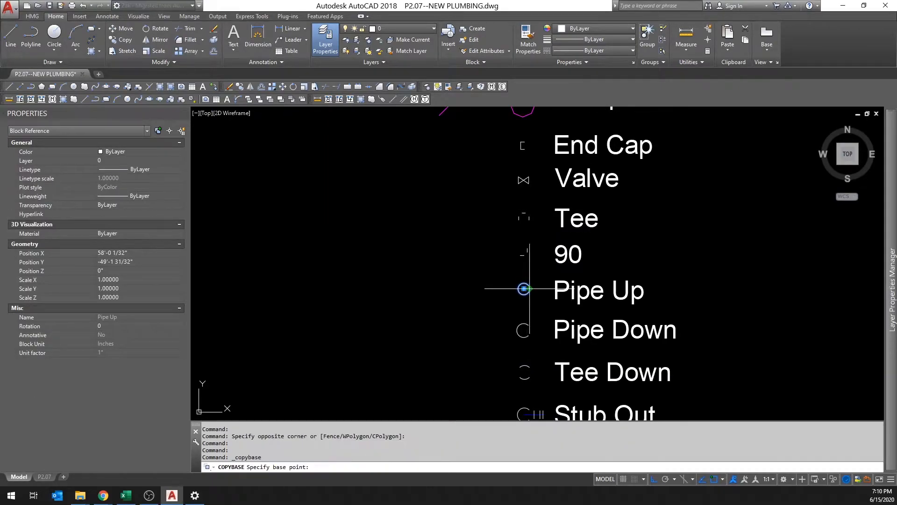
{"action": "left_click", "coordinate": [524, 289]}
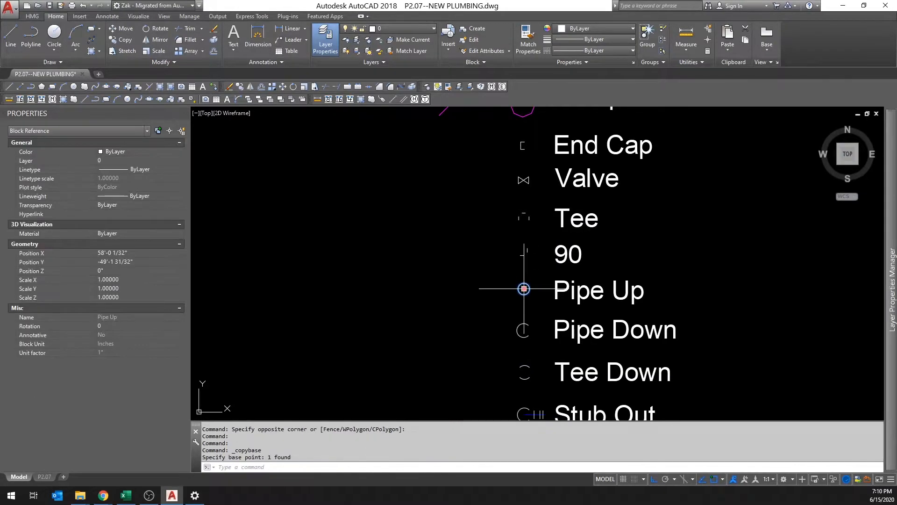
{"action": "scroll", "coordinate": [522, 287], "scroll_direction": "down", "scroll_amount": 2}
{"action": "key", "text": "Escape"}
{"action": "key", "text": "Escape"}
Step: Switch to the P2.07--COMPLETE P2.07.pdf reference, maximize it and examine the piping at the chase beside BREAK 707 and RR 708
{"action": "key", "text": "alt+Tab"}
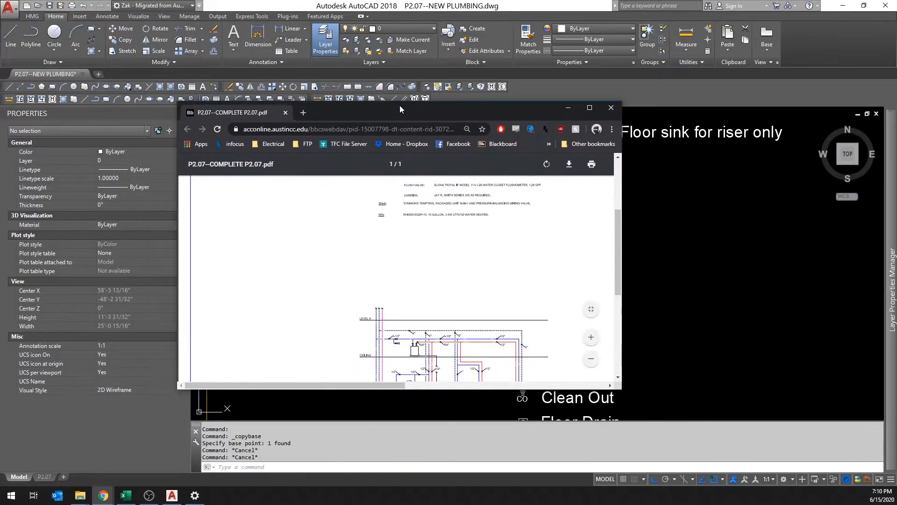
{"action": "double_click", "coordinate": [459, 110]}
{"action": "scroll", "coordinate": [622, 252], "scroll_direction": "up", "scroll_amount": 3, "text": "ctrl"}
{"action": "scroll", "coordinate": [621, 253], "scroll_direction": "up", "scroll_amount": 2, "text": "ctrl"}
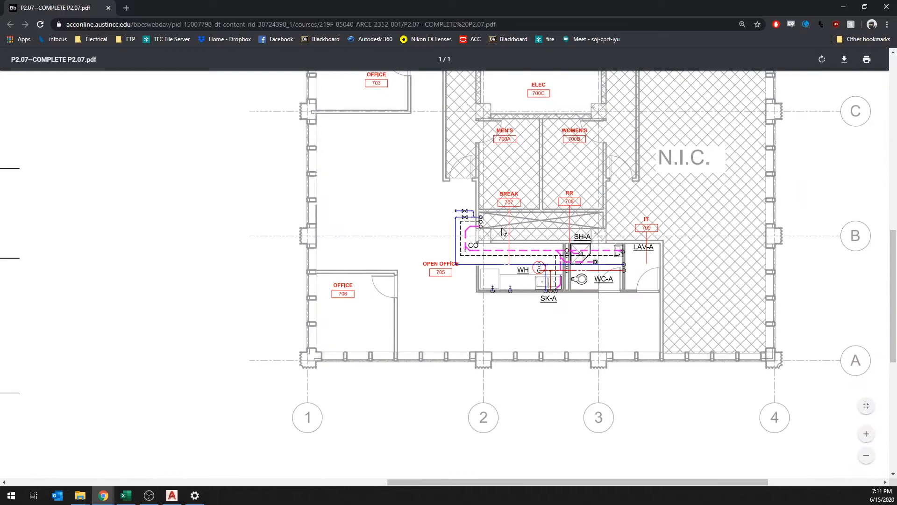
{"action": "scroll", "coordinate": [474, 220], "scroll_direction": "up", "scroll_amount": 1, "text": "ctrl"}
{"action": "scroll", "coordinate": [478, 234], "scroll_direction": "up", "scroll_amount": 2}
{"action": "scroll", "coordinate": [479, 267], "scroll_direction": "up", "scroll_amount": 1, "text": "ctrl"}
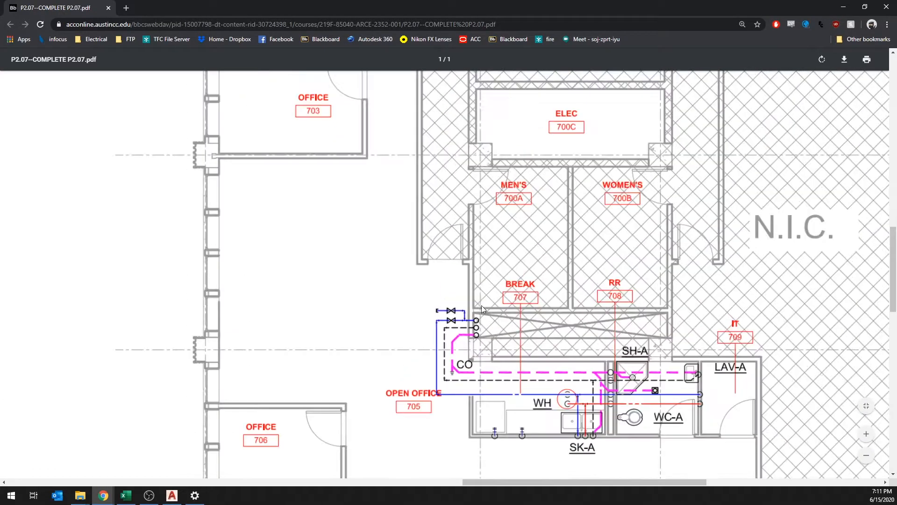
{"action": "scroll", "coordinate": [482, 304], "scroll_direction": "up", "scroll_amount": 3, "text": "ctrl"}
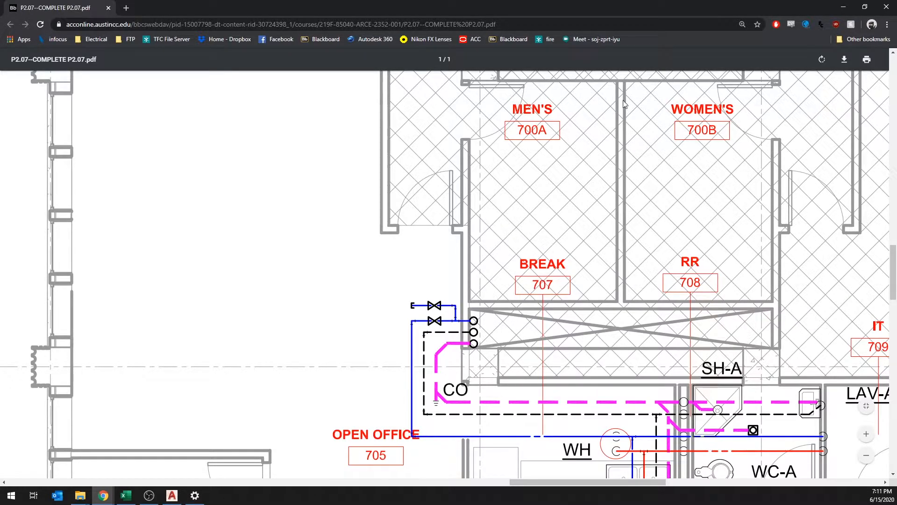
Step: Switch to the P2.07--NEW PLUMBING drawing in AutoCAD and paste a Pipe Up symbol inside the west end of the chase below BREAK 707
{"action": "key", "text": "alt+Tab"}
{"action": "scroll", "coordinate": [391, 281], "scroll_direction": "down", "scroll_amount": 5}
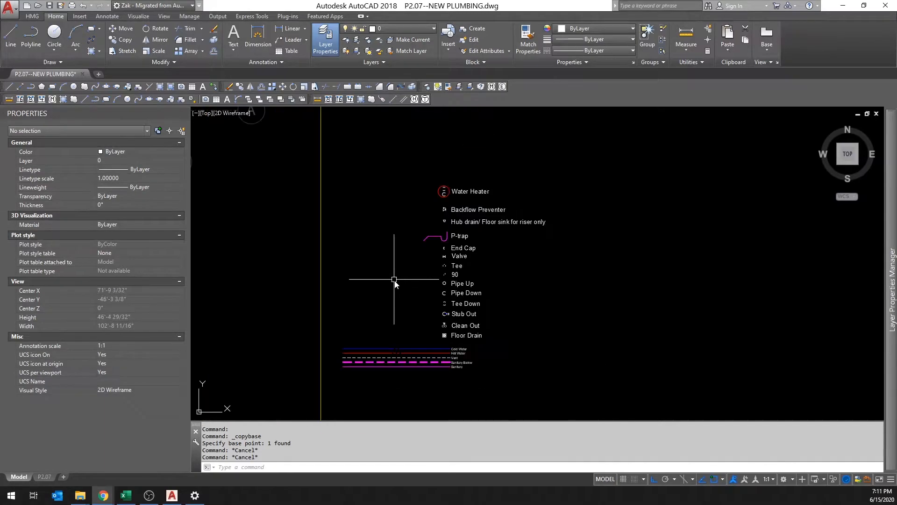
{"action": "scroll", "coordinate": [295, 210], "scroll_direction": "up", "scroll_amount": 2}
{"action": "scroll", "coordinate": [301, 223], "scroll_direction": "up", "scroll_amount": 5}
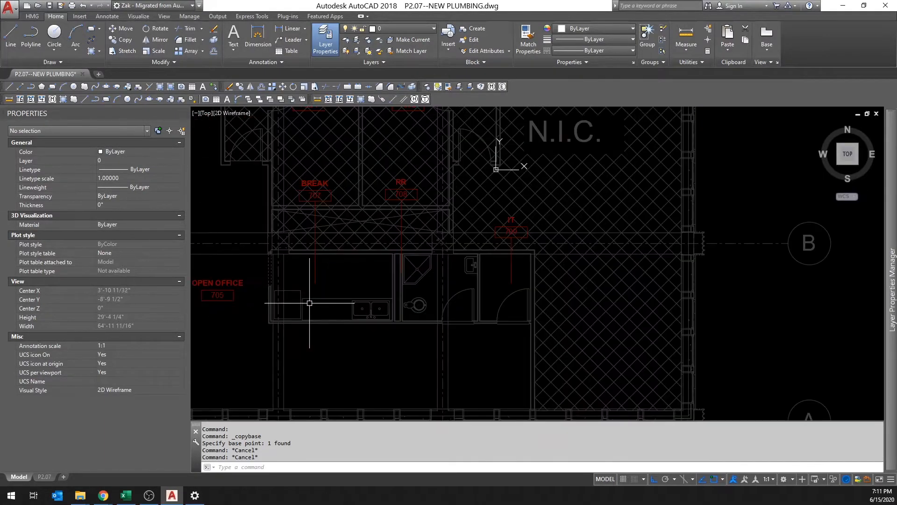
{"action": "key", "text": "ctrl+v"}
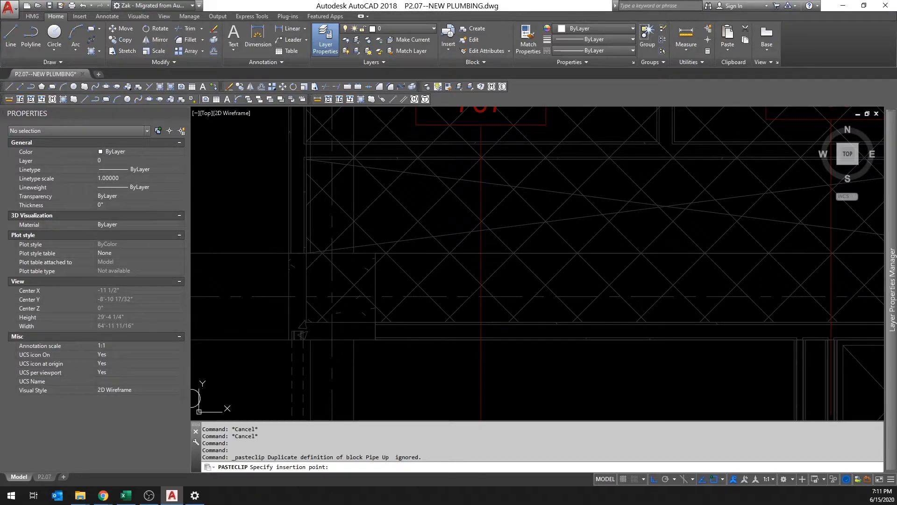
{"action": "scroll", "coordinate": [320, 237], "scroll_direction": "up", "scroll_amount": 2}
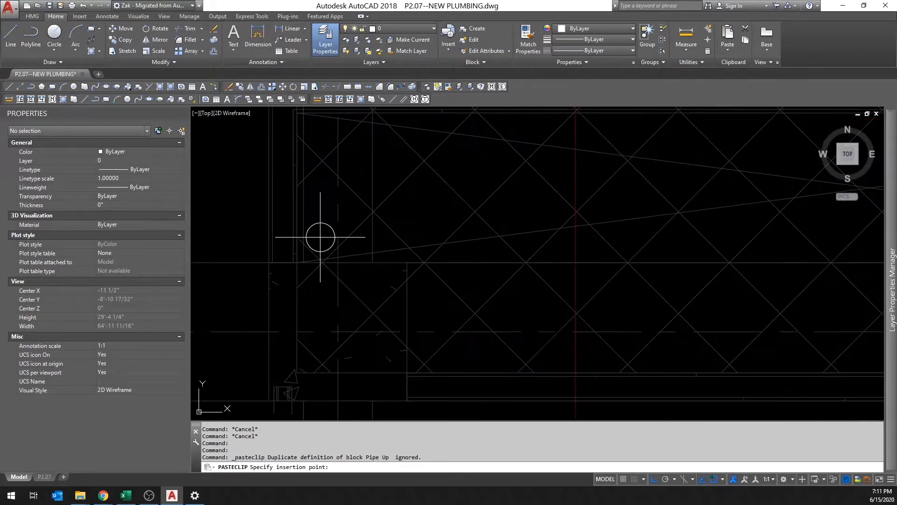
{"action": "left_click", "coordinate": [317, 243]}
Step: Paste two more Pipe Up symbols directly above the first, forming an evenly spaced vertical column at the chase's west end
{"action": "key", "text": "ctrl+v"}
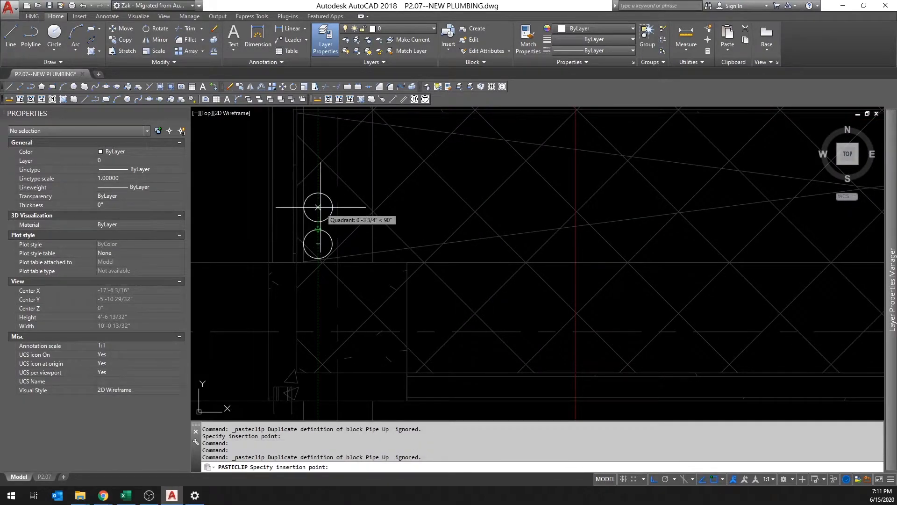
{"action": "left_click", "coordinate": [317, 208]}
{"action": "left_click", "coordinate": [318, 222]}
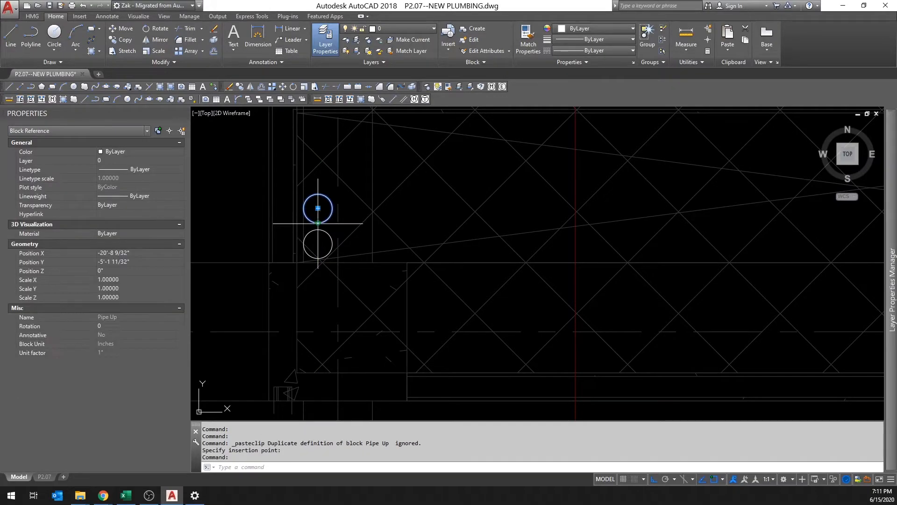
{"action": "key", "text": "ctrl+shift+c"}
{"action": "left_click", "coordinate": [318, 230]}
{"action": "key", "text": "ctrl+v"}
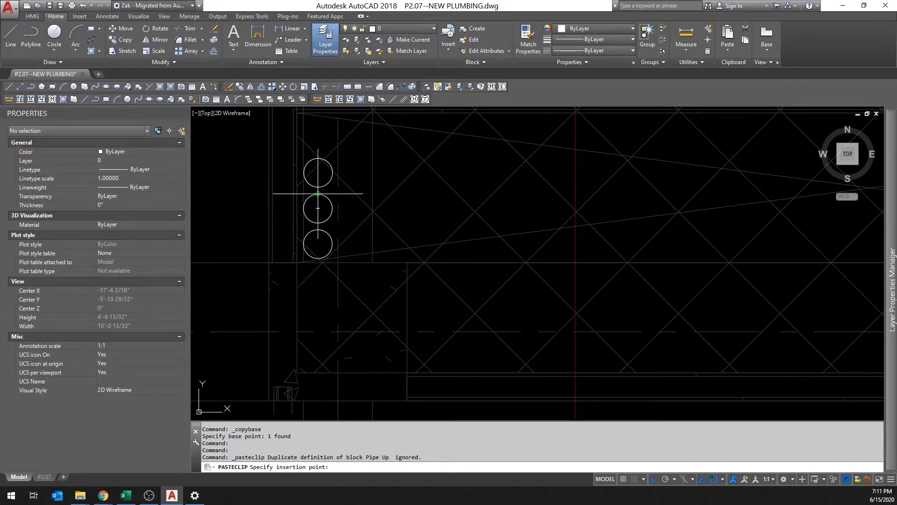
{"action": "left_click", "coordinate": [317, 193]}
Step: Draw a polyline from the uppermost Pipe Up center about 3' west, about 6'-1" south, then east into the east wall of IT 709
{"action": "scroll", "coordinate": [280, 201], "scroll_direction": "down", "scroll_amount": 5}
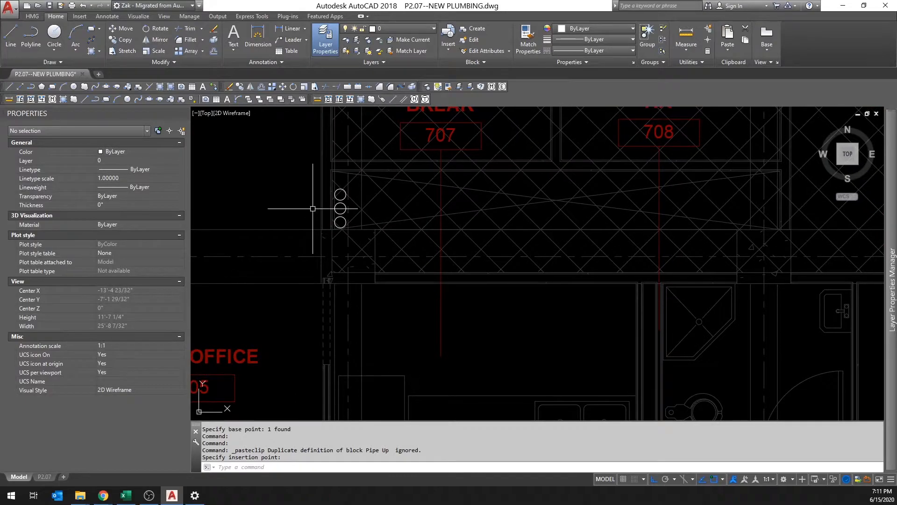
{"action": "scroll", "coordinate": [313, 208], "scroll_direction": "down", "scroll_amount": 4}
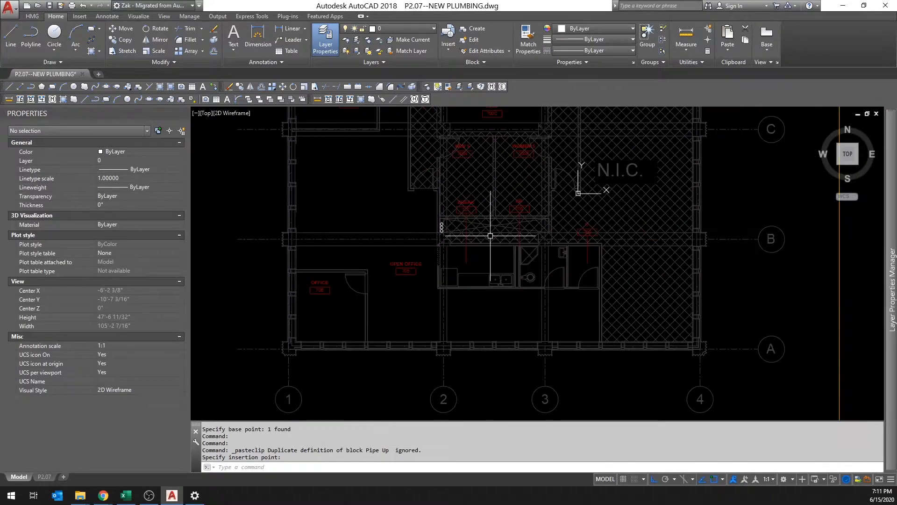
{"action": "key", "text": "Escape"}
{"action": "left_click", "coordinate": [34, 35]}
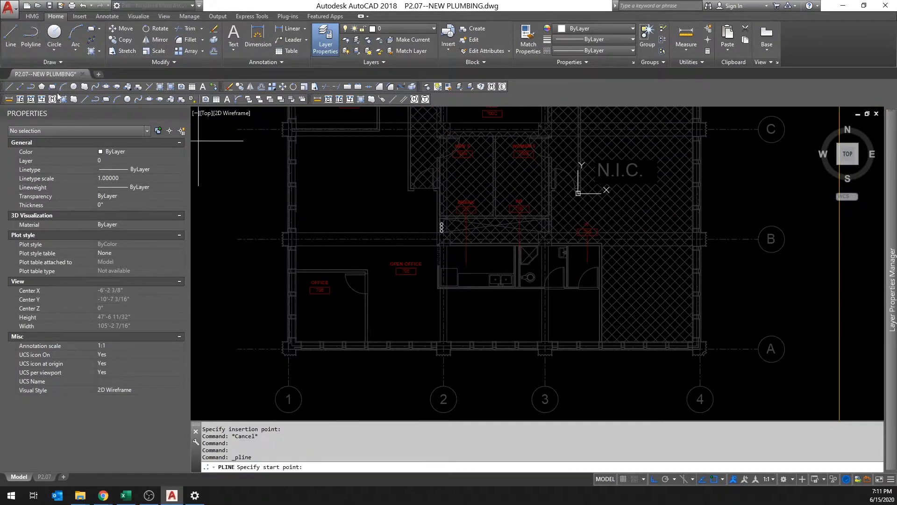
{"action": "scroll", "coordinate": [431, 227], "scroll_direction": "up", "scroll_amount": 6}
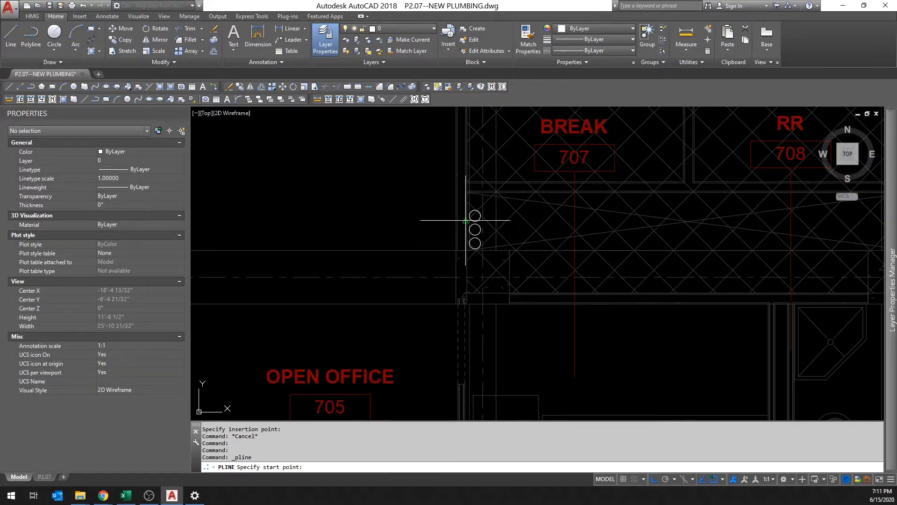
{"action": "left_click", "coordinate": [474, 216]}
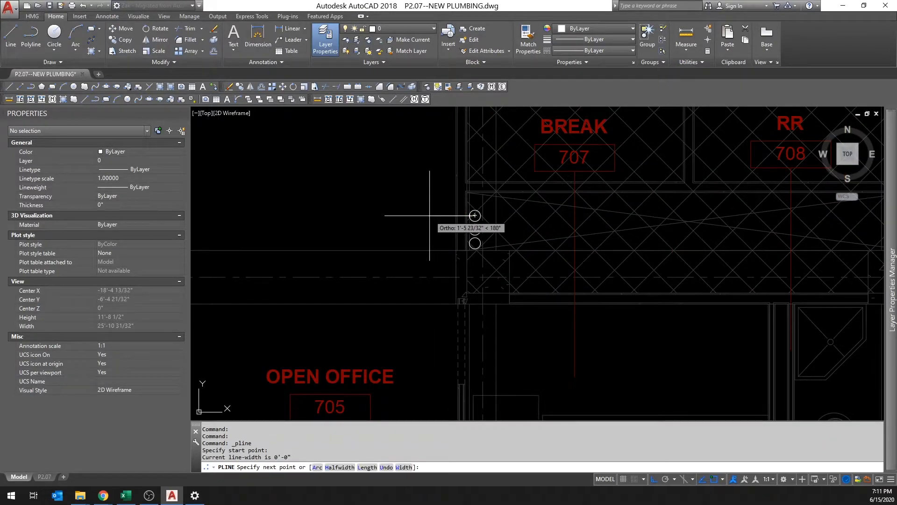
{"action": "scroll", "coordinate": [430, 215], "scroll_direction": "down", "scroll_amount": 4}
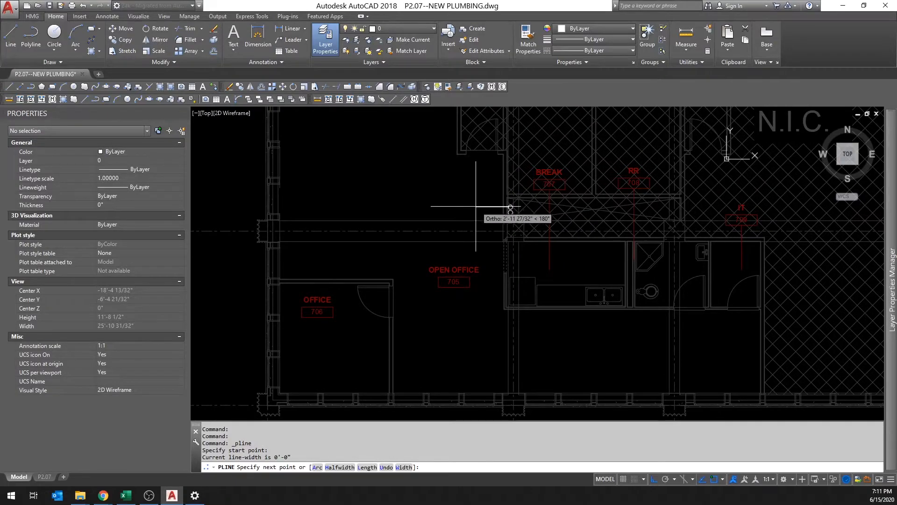
{"action": "left_click", "coordinate": [475, 205]}
{"action": "scroll", "coordinate": [485, 266], "scroll_direction": "up", "scroll_amount": 2}
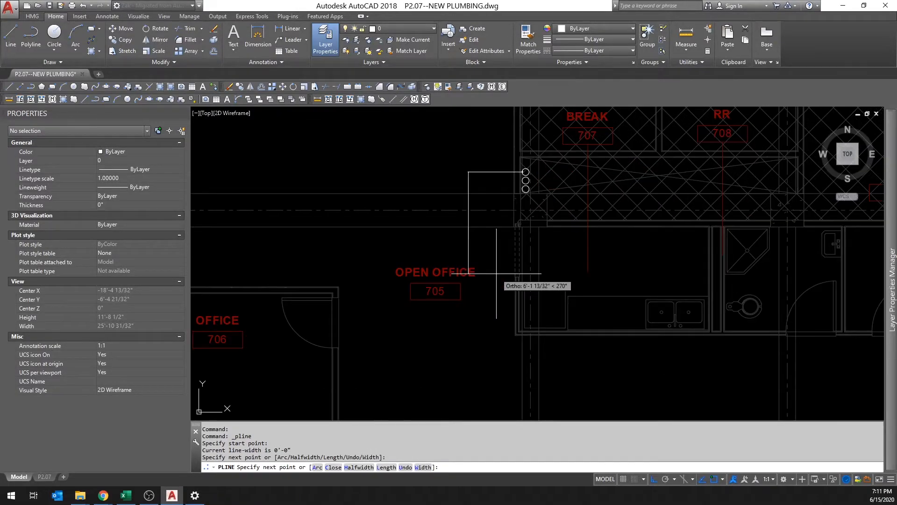
{"action": "left_click", "coordinate": [496, 273]}
{"action": "middle_click_drag", "start_coordinate": [608, 276], "coordinate": [488, 264]}
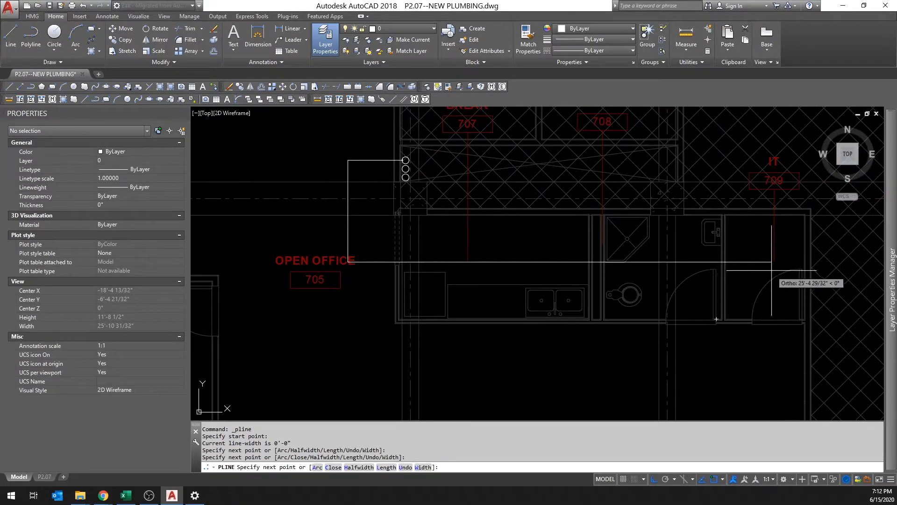
{"action": "scroll", "coordinate": [772, 270], "scroll_direction": "up", "scroll_amount": 6}
{"action": "left_click", "coordinate": [822, 263]}
{"action": "key", "text": "Escape"}
Step: Select the Pipe Down symbol in the legend and check its rotation property
{"action": "scroll", "coordinate": [841, 264], "scroll_direction": "down", "scroll_amount": 6}
{"action": "middle_click_drag", "start_coordinate": [841, 264], "coordinate": [568, 248]}
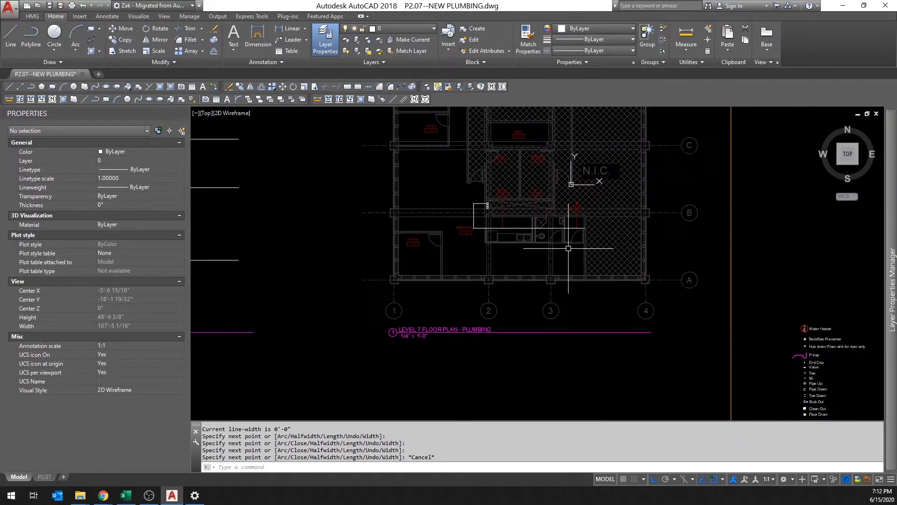
{"action": "middle_click_drag", "start_coordinate": [662, 297], "coordinate": [500, 223]}
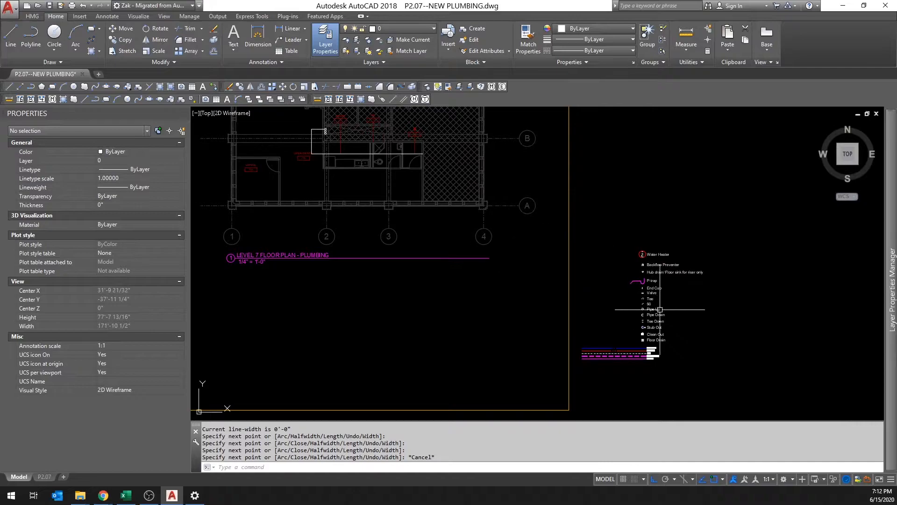
{"action": "scroll", "coordinate": [660, 308], "scroll_direction": "up", "scroll_amount": 10}
{"action": "left_click", "coordinate": [608, 321]}
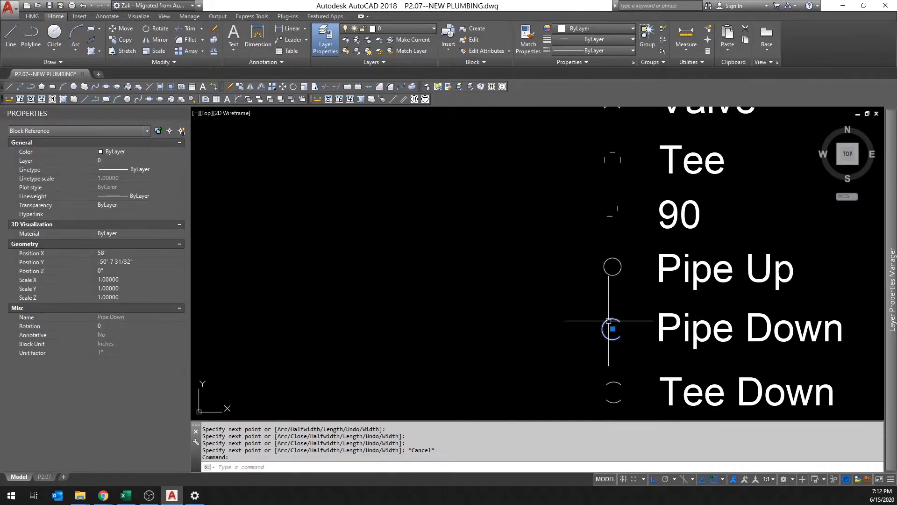
{"action": "key", "text": "ctrl+shift+c"}
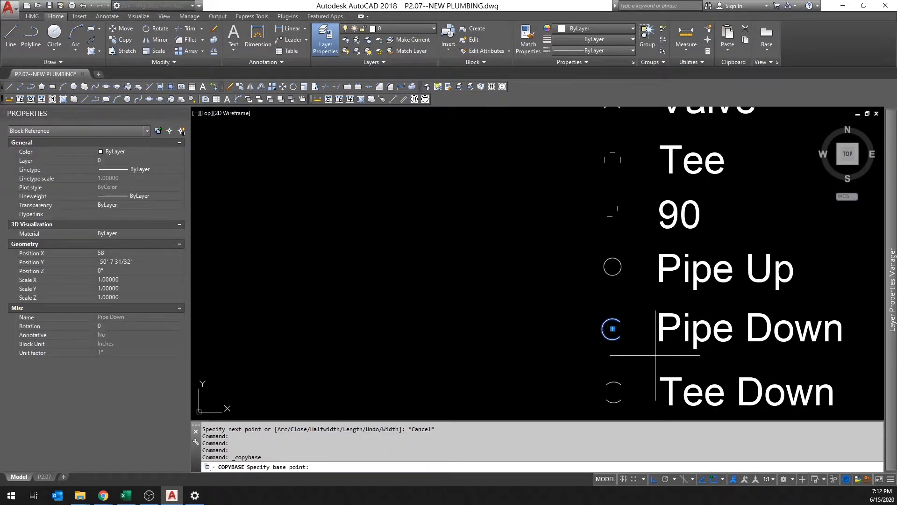
{"action": "scroll", "coordinate": [575, 318], "scroll_direction": "up", "scroll_amount": 4}
{"action": "key", "text": "Escape"}
{"action": "key", "text": "Escape"}
{"action": "left_click", "coordinate": [542, 265]}
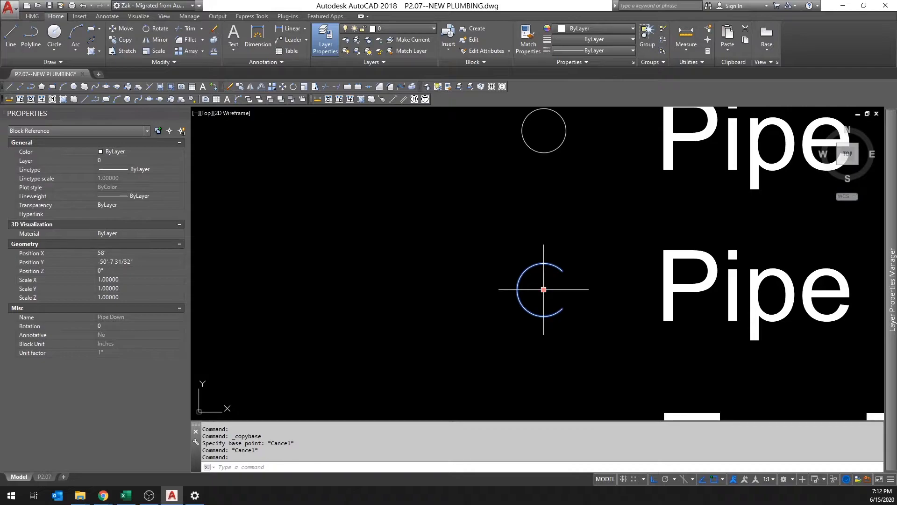
{"action": "scroll", "coordinate": [543, 290], "scroll_direction": "down", "scroll_amount": 2}
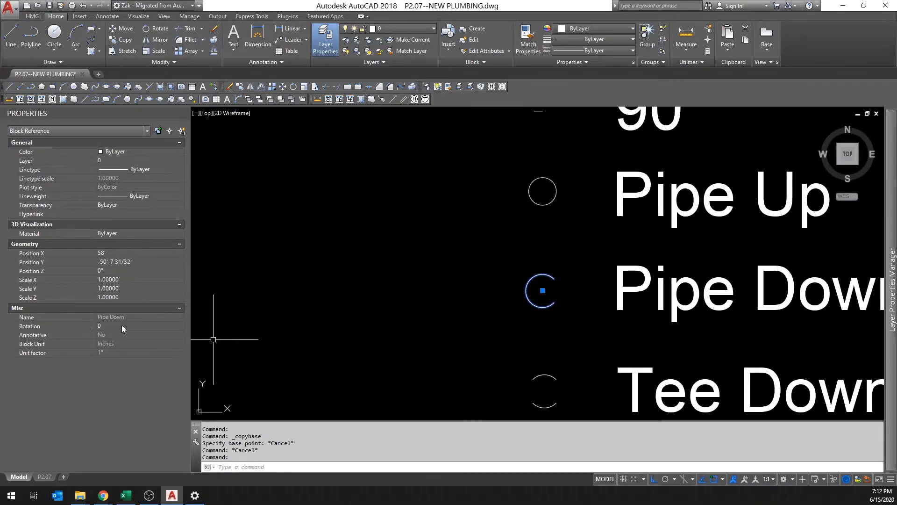
{"action": "key", "text": "Escape"}
{"action": "key", "text": "Escape"}
Step: Copy the legend's Pipe Down symbol to the clipboard with its center as the base point
{"action": "left_click", "coordinate": [552, 277]}
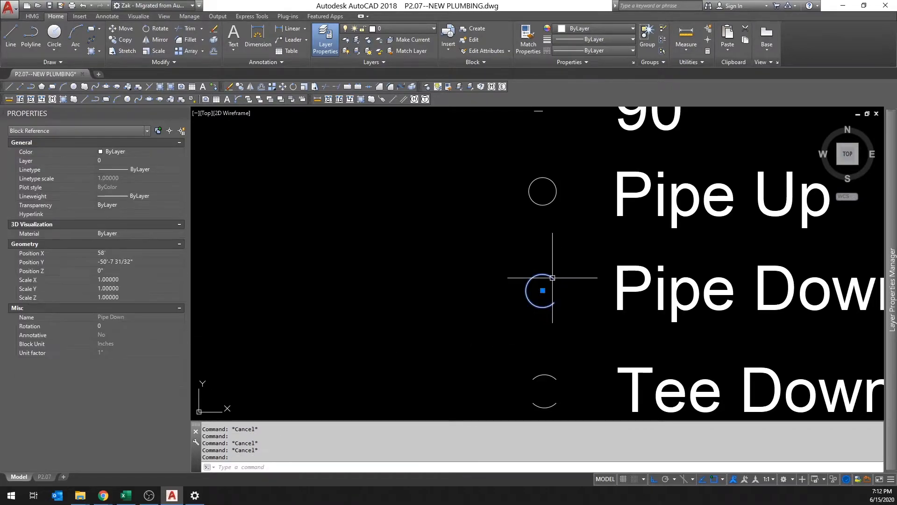
{"action": "key", "text": "ctrl+shift+c"}
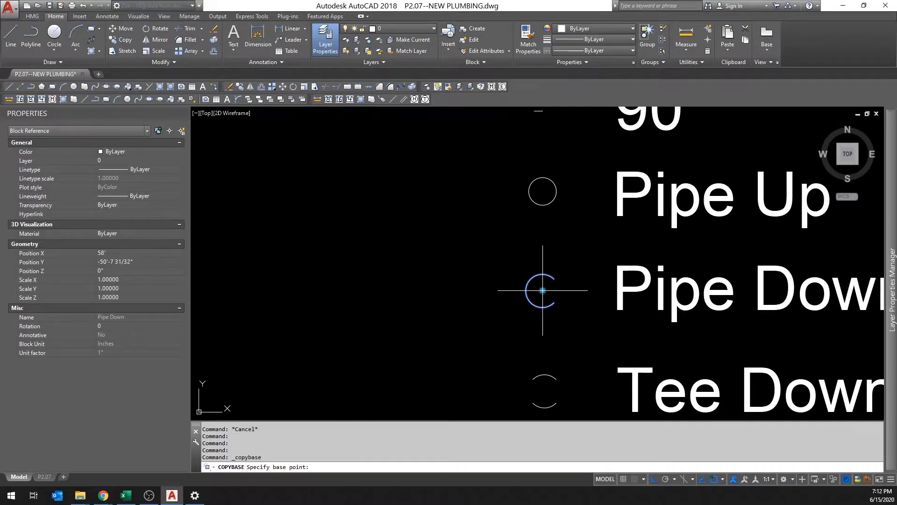
{"action": "left_click", "coordinate": [542, 290]}
Step: Paste the Pipe Down symbol onto the polyline's east end in the wall of IT 709
{"action": "middle_click_drag", "start_coordinate": [425, 266], "coordinate": [680, 336]}
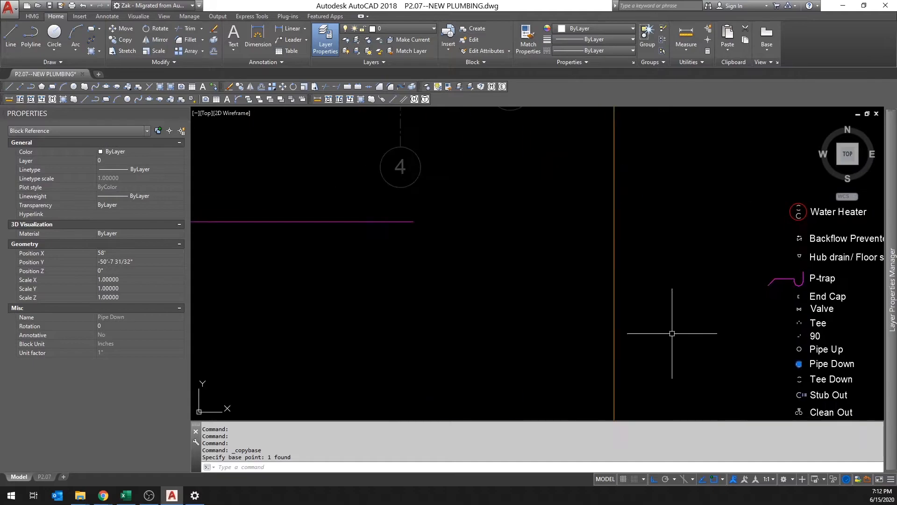
{"action": "middle_click_drag", "start_coordinate": [461, 300], "coordinate": [540, 373]}
{"action": "scroll", "coordinate": [543, 368], "scroll_direction": "down", "scroll_amount": 4}
{"action": "scroll", "coordinate": [454, 219], "scroll_direction": "up", "scroll_amount": 6}
{"action": "left_click", "coordinate": [441, 280]}
{"action": "key", "text": "ctrl+v"}
Step: Set the rotation of the Pipe Down symbol at the polyline's east end to 180
{"action": "scroll", "coordinate": [467, 327], "scroll_direction": "up", "scroll_amount": 5}
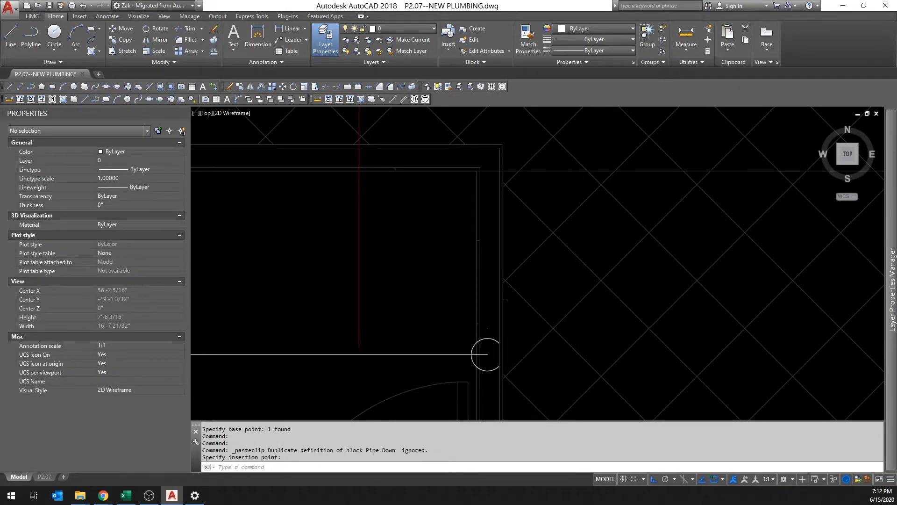
{"action": "left_click", "coordinate": [484, 352]}
{"action": "left_click", "coordinate": [109, 326]}
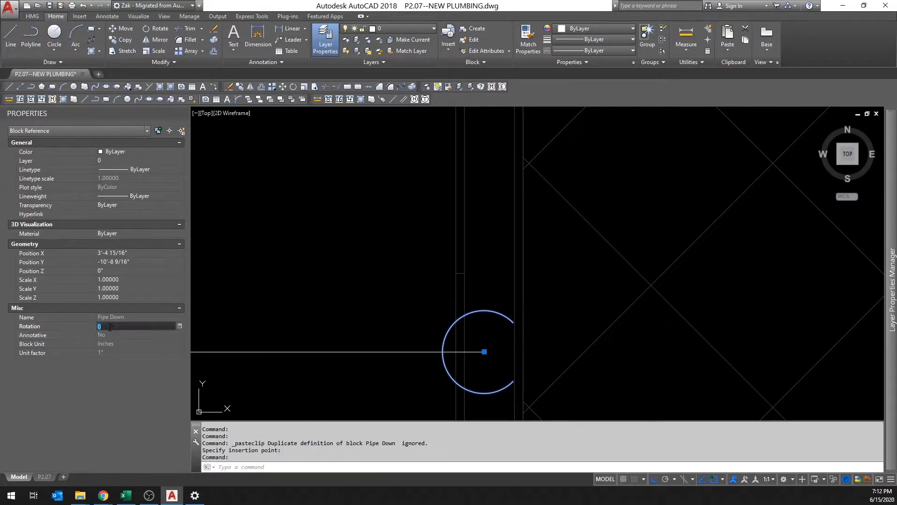
{"action": "type", "text": "180"}
{"action": "key", "text": "Return"}
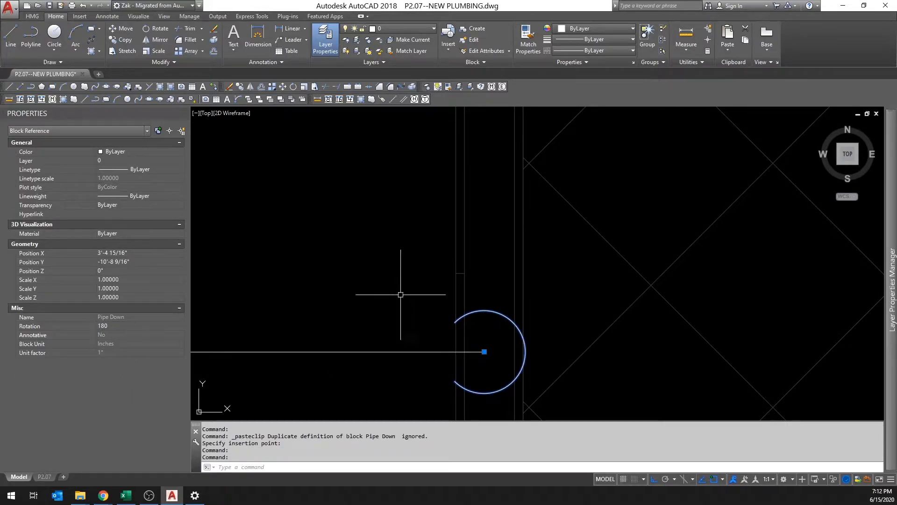
{"action": "key", "text": "Escape"}
{"action": "key", "text": "Escape"}
Step: Match the properties of the legend's Cold Water sample line onto the new polyline running from the chase to IT 709
{"action": "scroll", "coordinate": [432, 294], "scroll_direction": "down", "scroll_amount": 5}
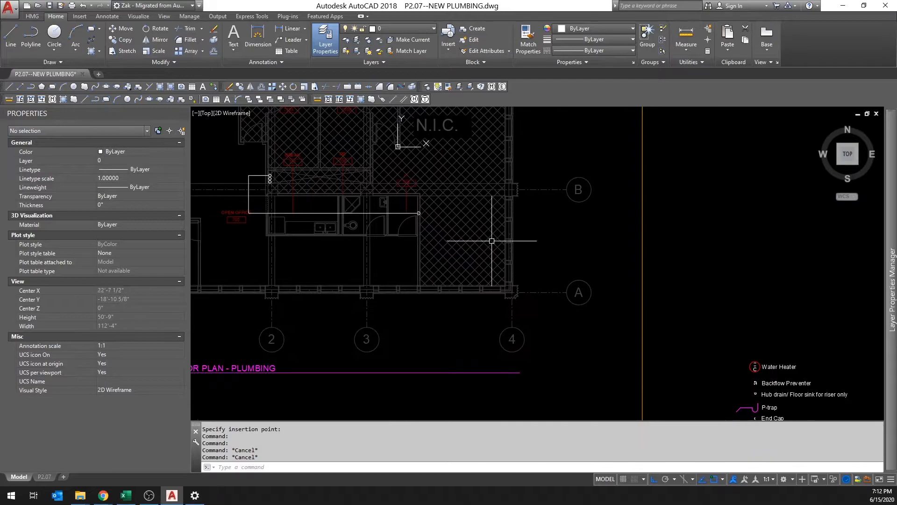
{"action": "scroll", "coordinate": [571, 360], "scroll_direction": "up", "scroll_amount": 4}
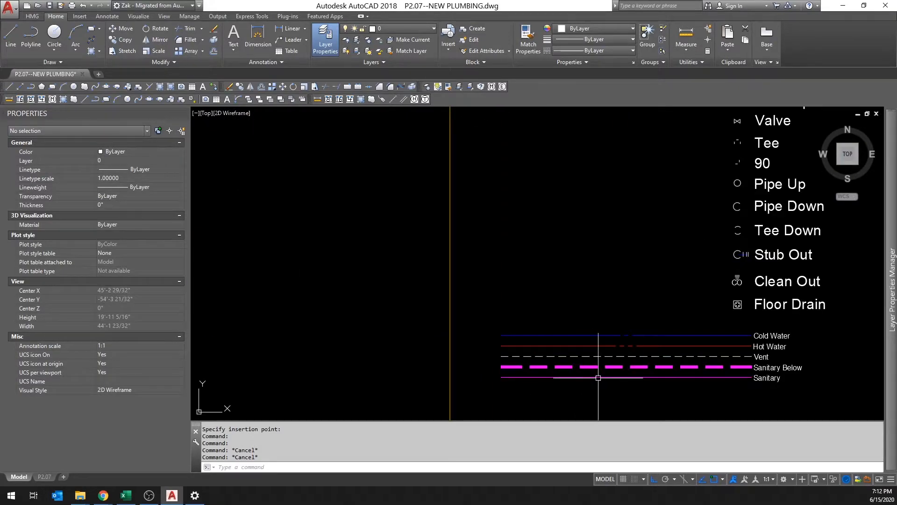
{"action": "left_click", "coordinate": [699, 335]}
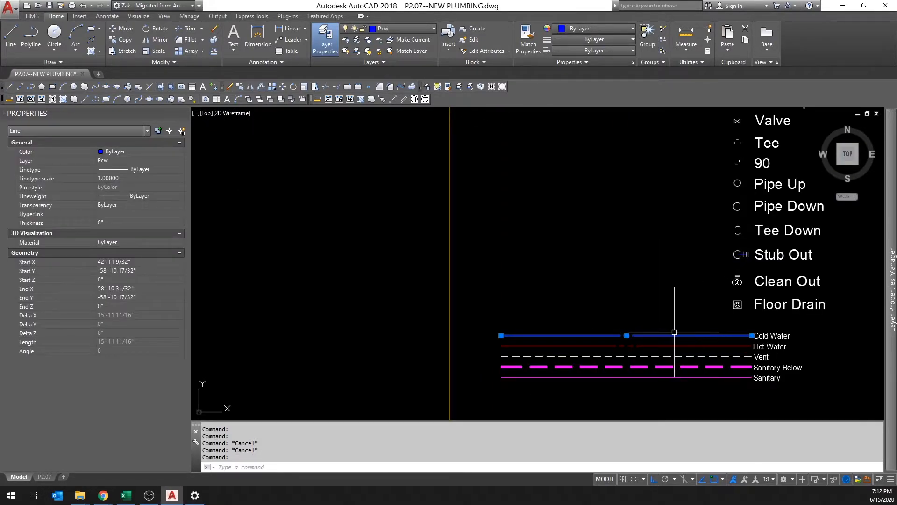
{"action": "type", "text": "ma"}
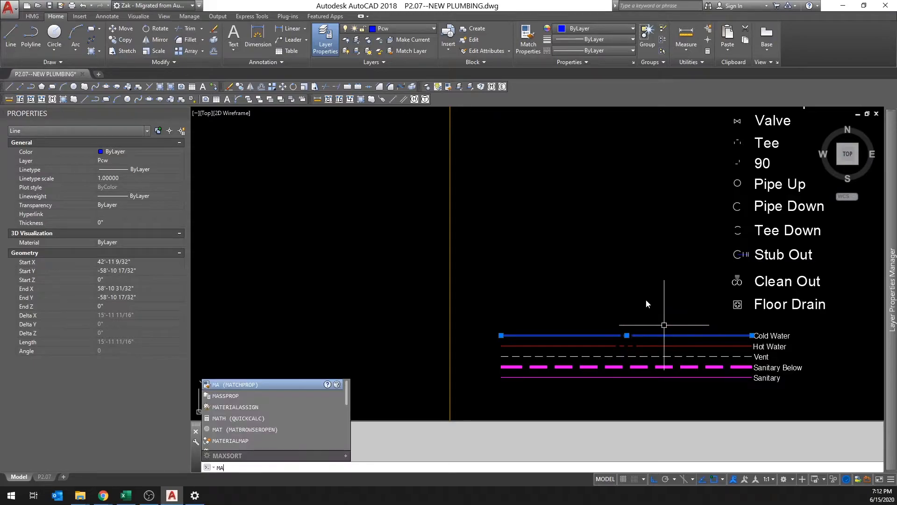
{"action": "key", "text": "Return"}
{"action": "scroll", "coordinate": [647, 304], "scroll_direction": "down", "scroll_amount": 4}
{"action": "middle_click_drag", "start_coordinate": [270, 233], "coordinate": [368, 368]}
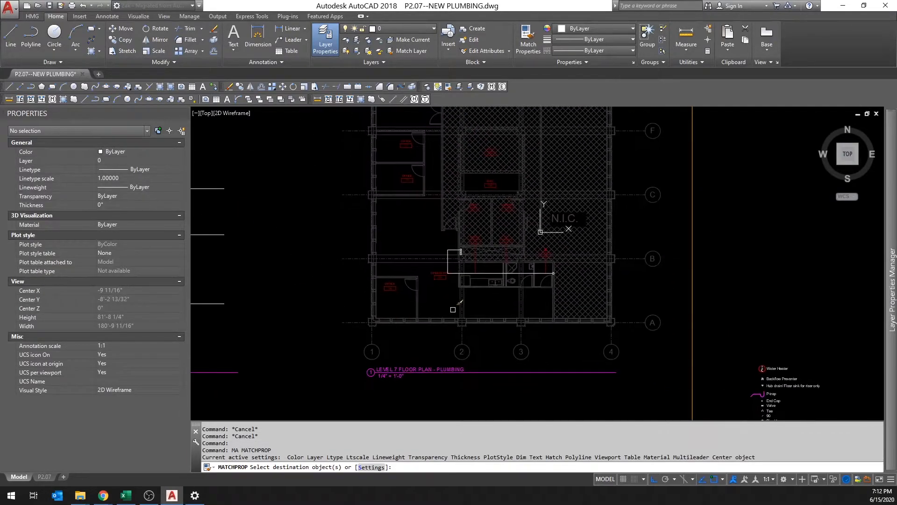
{"action": "scroll", "coordinate": [443, 257], "scroll_direction": "up", "scroll_amount": 2}
{"action": "key", "text": "Escape"}
{"action": "key", "text": "Escape"}
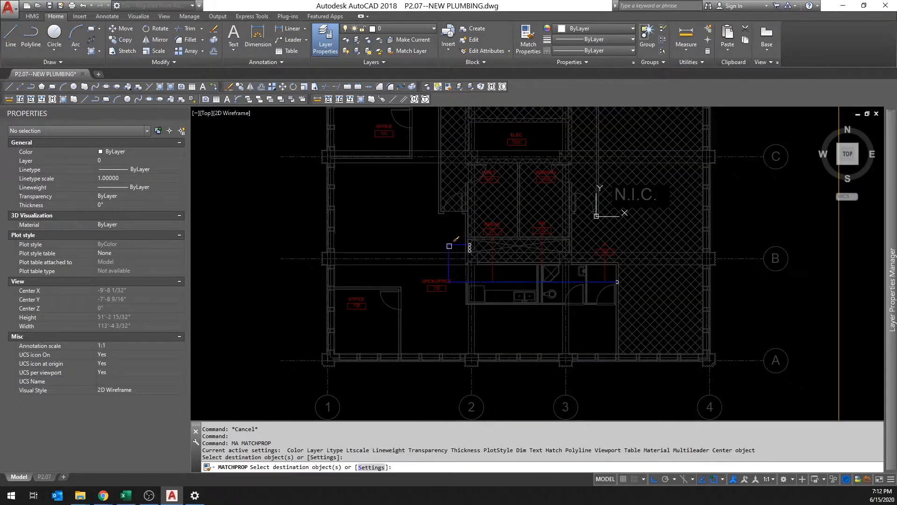
{"action": "scroll", "coordinate": [571, 281], "scroll_direction": "up", "scroll_amount": 4}
{"action": "scroll", "coordinate": [571, 282], "scroll_direction": "down", "scroll_amount": 2}
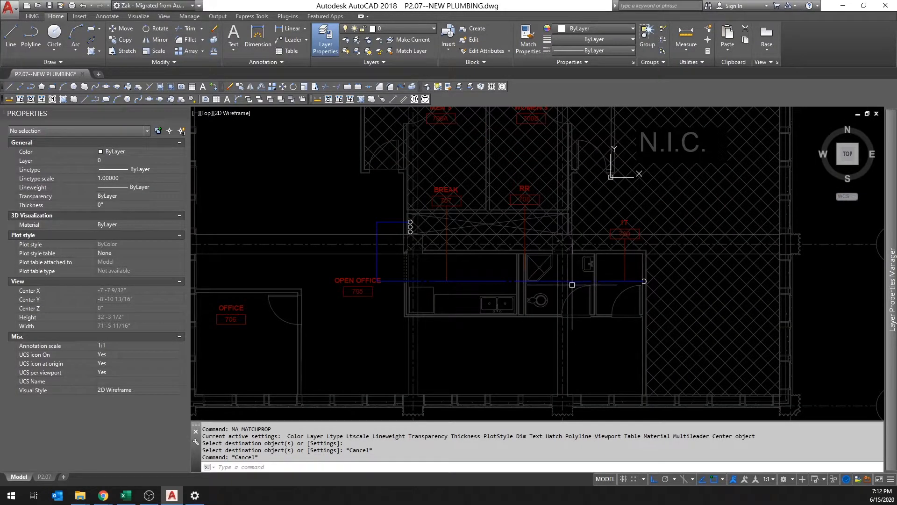
{"action": "middle_click_drag", "start_coordinate": [579, 303], "coordinate": [538, 308]}
{"action": "scroll", "coordinate": [538, 307], "scroll_direction": "down", "scroll_amount": 2}
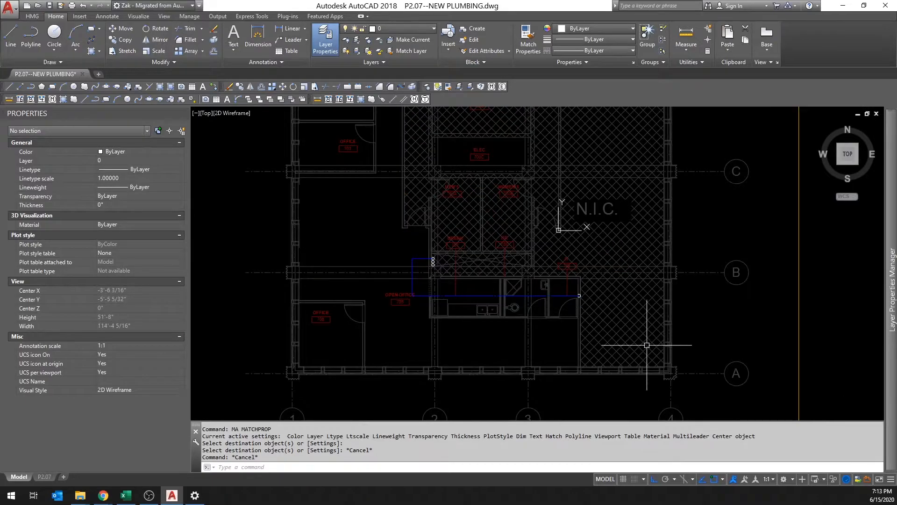
Step: Draw a short branch polyline from the cold water line just west of the chase, running north and turning west
{"action": "middle_click_drag", "start_coordinate": [646, 346], "coordinate": [587, 317]}
{"action": "left_click", "coordinate": [31, 35]}
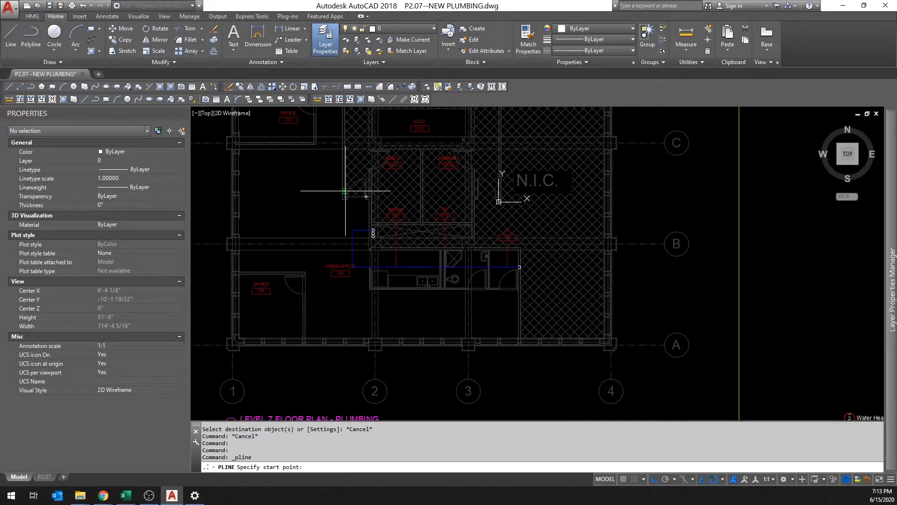
{"action": "scroll", "coordinate": [363, 220], "scroll_direction": "up", "scroll_amount": 6}
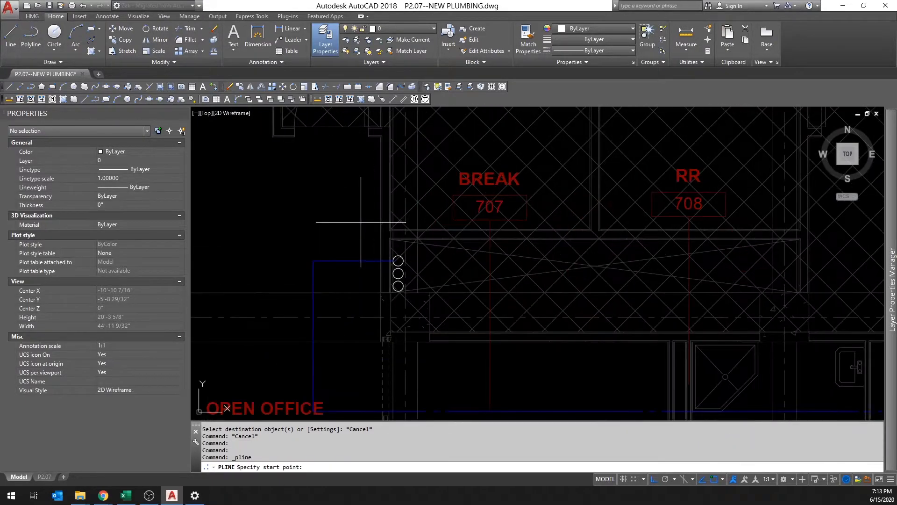
{"action": "left_click", "coordinate": [358, 260]}
{"action": "left_click", "coordinate": [321, 260]}
{"action": "left_click", "coordinate": [321, 258]}
{"action": "key", "text": "Escape"}
{"action": "key", "text": "Escape"}
Step: Match the properties of the existing cold water line onto the new branch polyline
{"action": "left_click", "coordinate": [322, 260]}
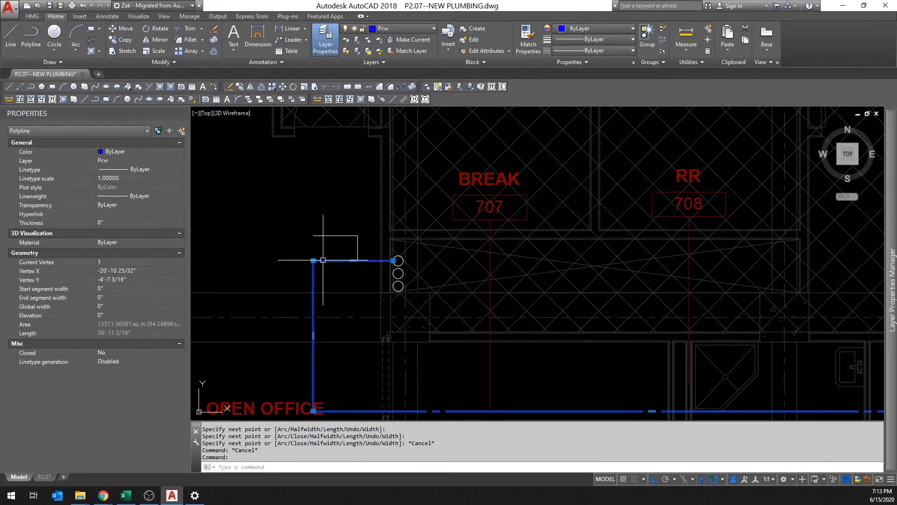
{"action": "type", "text": "ma"}
{"action": "key", "text": "Return"}
{"action": "left_click", "coordinate": [367, 239]}
{"action": "left_click", "coordinate": [343, 222]}
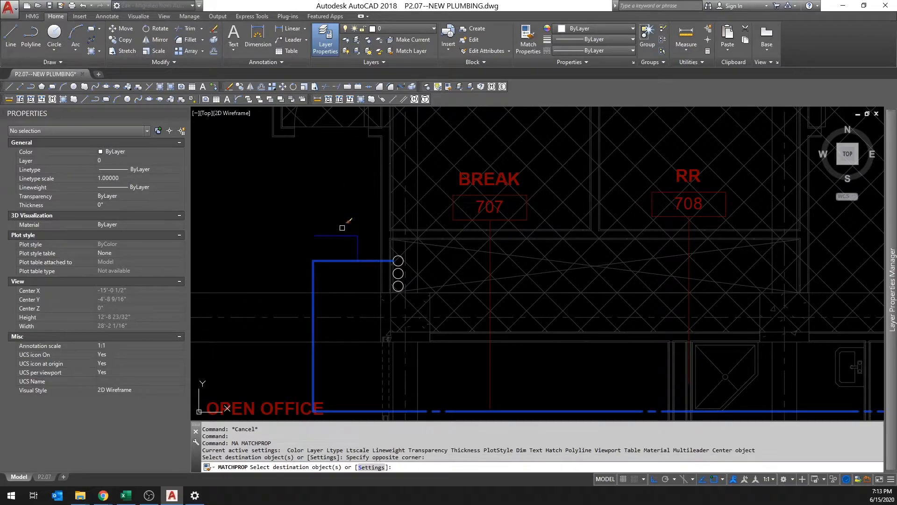
{"action": "key", "text": "Escape"}
Step: Copy the legend's Tee and 90 symbols to the clipboard together
{"action": "scroll", "coordinate": [342, 228], "scroll_direction": "down", "scroll_amount": 2}
{"action": "scroll", "coordinate": [567, 365], "scroll_direction": "down", "scroll_amount": 3}
{"action": "scroll", "coordinate": [545, 290], "scroll_direction": "up", "scroll_amount": 6}
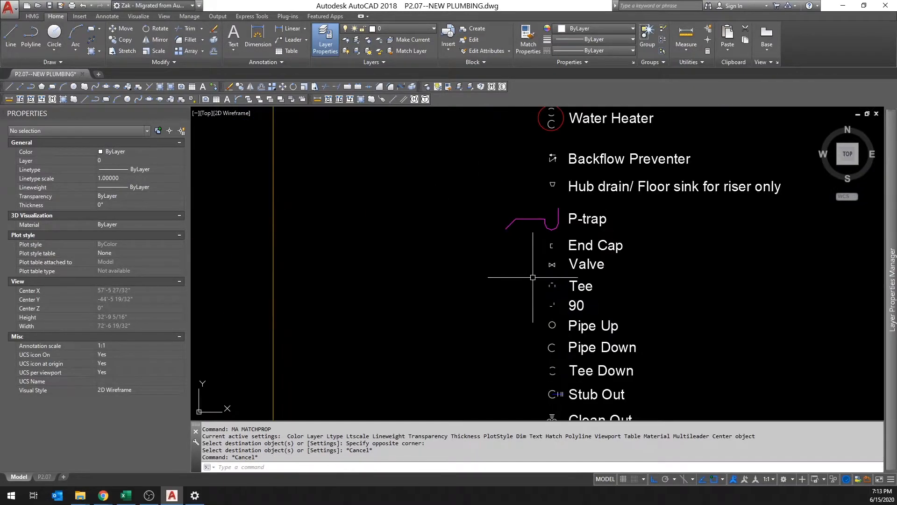
{"action": "left_click", "coordinate": [537, 279]}
{"action": "left_click", "coordinate": [567, 328]}
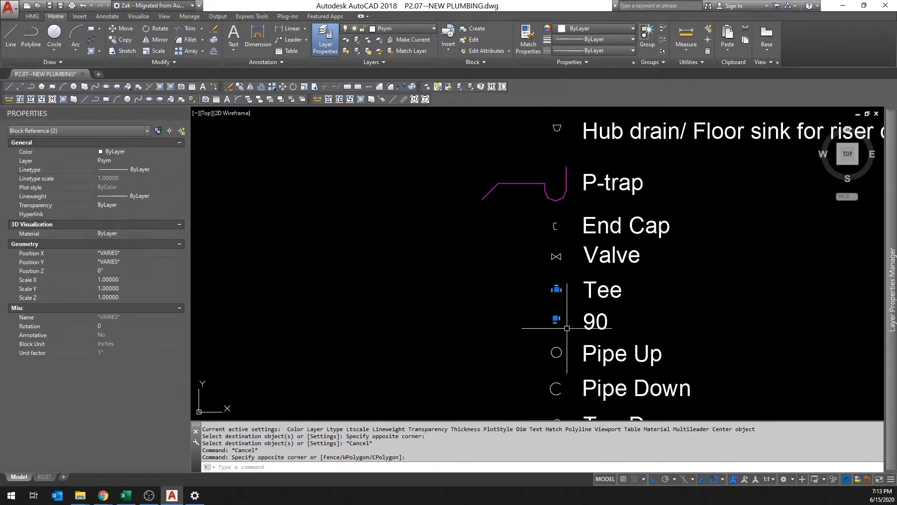
{"action": "key", "text": "ctrl+c"}
Step: Paste the Tee and 90 symbols into the open space west of the cold water branch
{"action": "scroll", "coordinate": [568, 328], "scroll_direction": "down", "scroll_amount": 4}
{"action": "scroll", "coordinate": [495, 304], "scroll_direction": "up", "scroll_amount": 3}
{"action": "scroll", "coordinate": [494, 303], "scroll_direction": "down", "scroll_amount": 2}
{"action": "key", "text": "ctrl+v"}
{"action": "scroll", "coordinate": [611, 369], "scroll_direction": "up", "scroll_amount": 10}
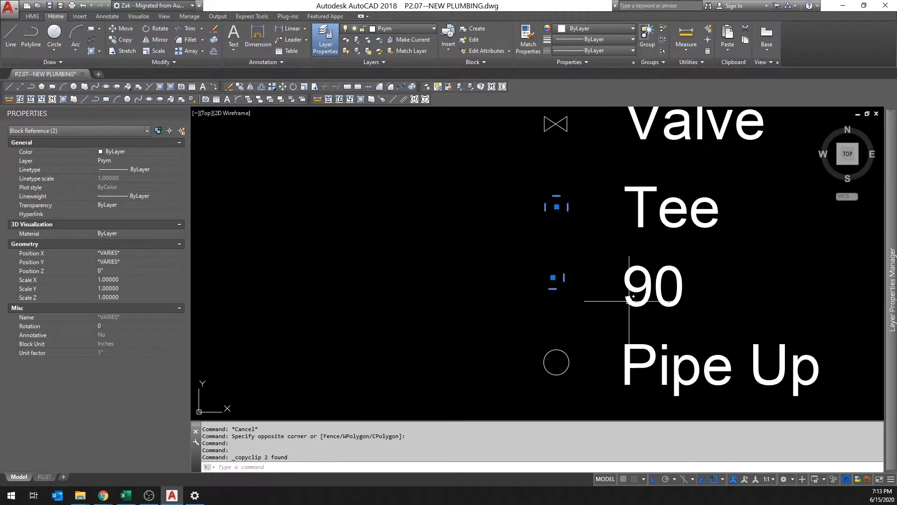
{"action": "scroll", "coordinate": [629, 301], "scroll_direction": "down", "scroll_amount": 8}
{"action": "scroll", "coordinate": [468, 276], "scroll_direction": "down", "scroll_amount": 5}
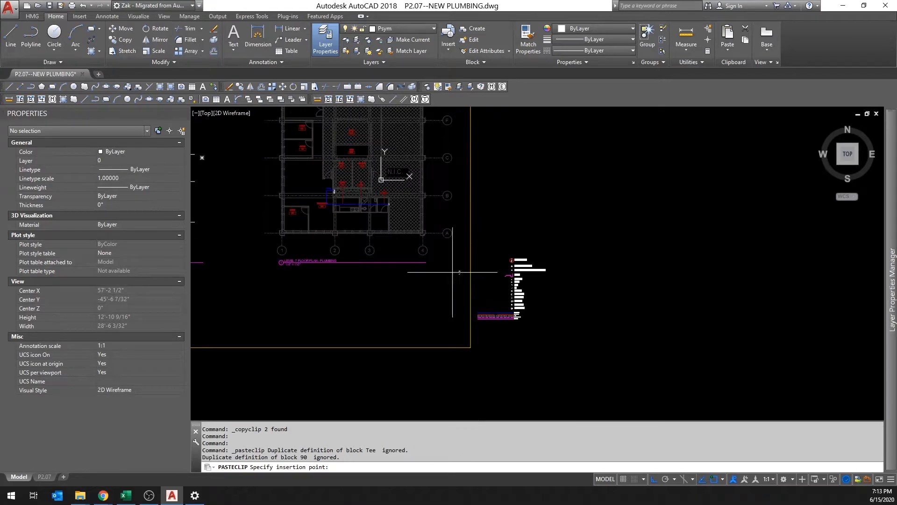
{"action": "scroll", "coordinate": [502, 261], "scroll_direction": "up", "scroll_amount": 8}
{"action": "left_click", "coordinate": [434, 245]}
{"action": "scroll", "coordinate": [433, 245], "scroll_direction": "up", "scroll_amount": 4}
{"action": "left_click", "coordinate": [426, 187]}
{"action": "key", "text": "Escape"}
{"action": "key", "text": "Escape"}
Step: Move the Tee symbol by its grip onto the junction of the branch and the main cold water line
{"action": "left_click", "coordinate": [427, 188]}
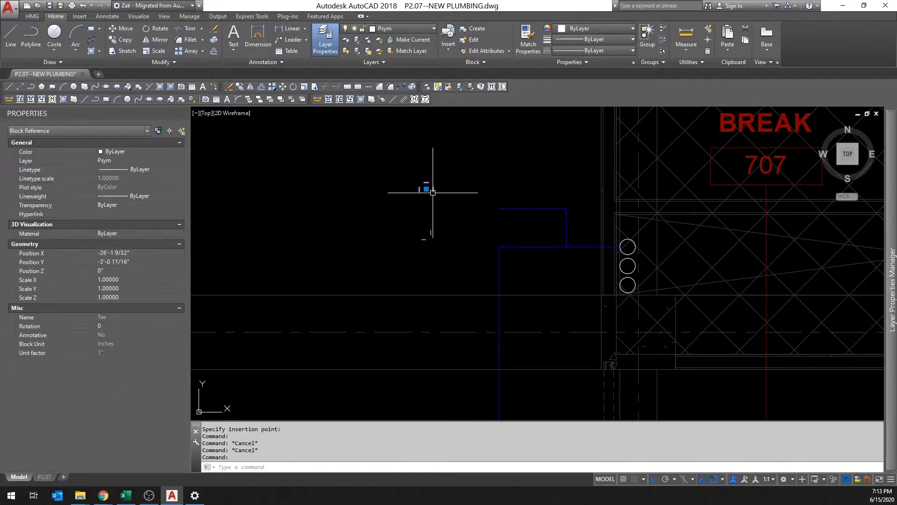
{"action": "scroll", "coordinate": [433, 192], "scroll_direction": "up", "scroll_amount": 4}
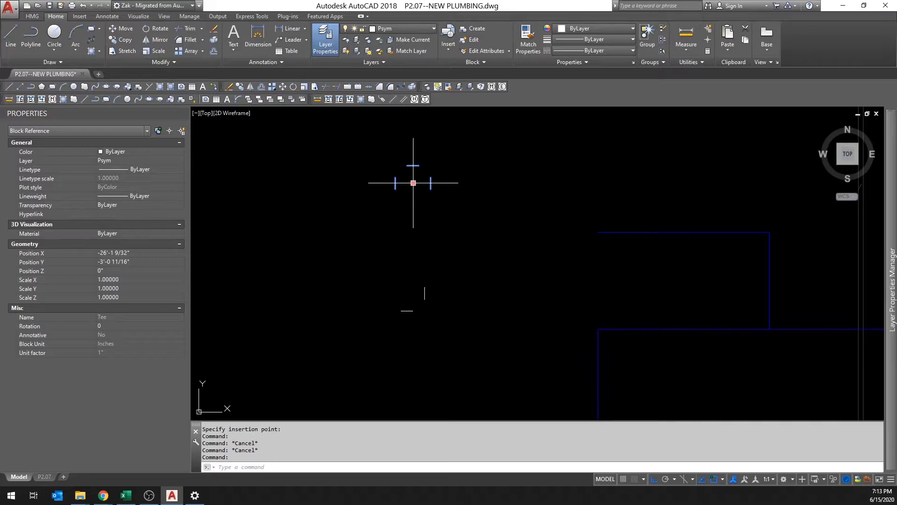
{"action": "left_click", "coordinate": [413, 183]}
{"action": "middle_click_drag", "start_coordinate": [569, 252], "coordinate": [414, 234]}
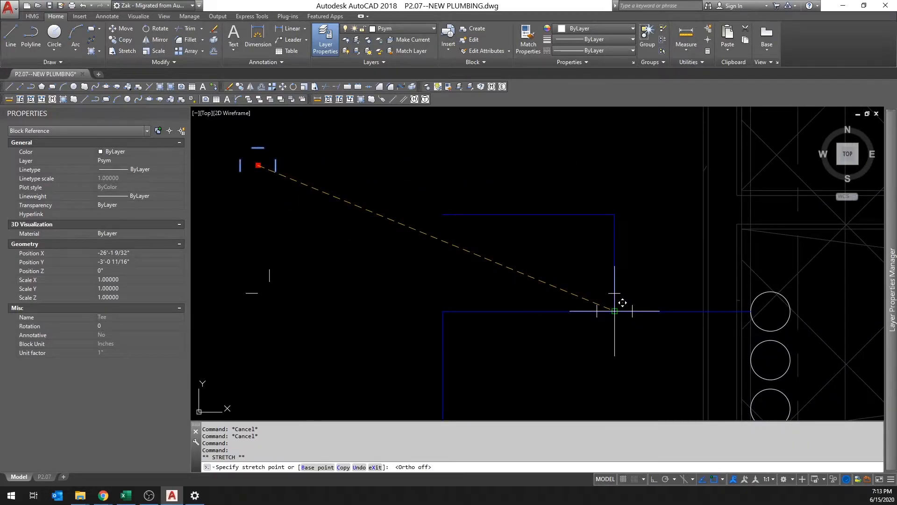
{"action": "key", "text": "Escape"}
{"action": "scroll", "coordinate": [616, 311], "scroll_direction": "up", "scroll_amount": 5}
{"action": "left_click", "coordinate": [610, 293]}
{"action": "key", "text": "Escape"}
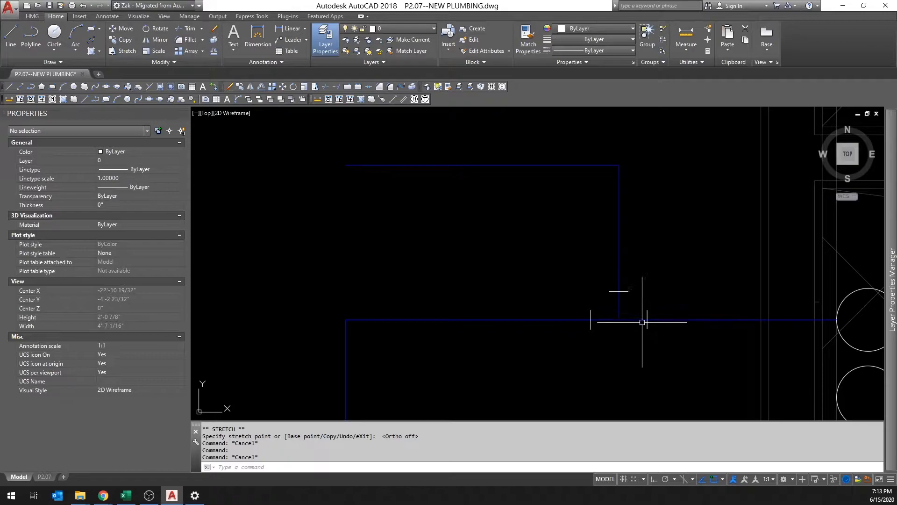
Step: Move the 90 symbol by its grip onto the corner of the cold water branch
{"action": "scroll", "coordinate": [635, 317], "scroll_direction": "down", "scroll_amount": 4}
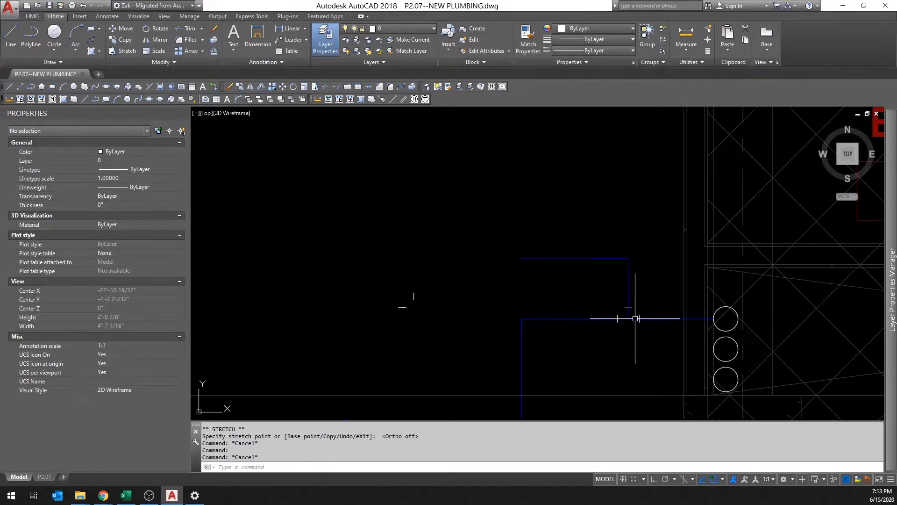
{"action": "left_click", "coordinate": [415, 294]}
{"action": "left_click", "coordinate": [403, 296]}
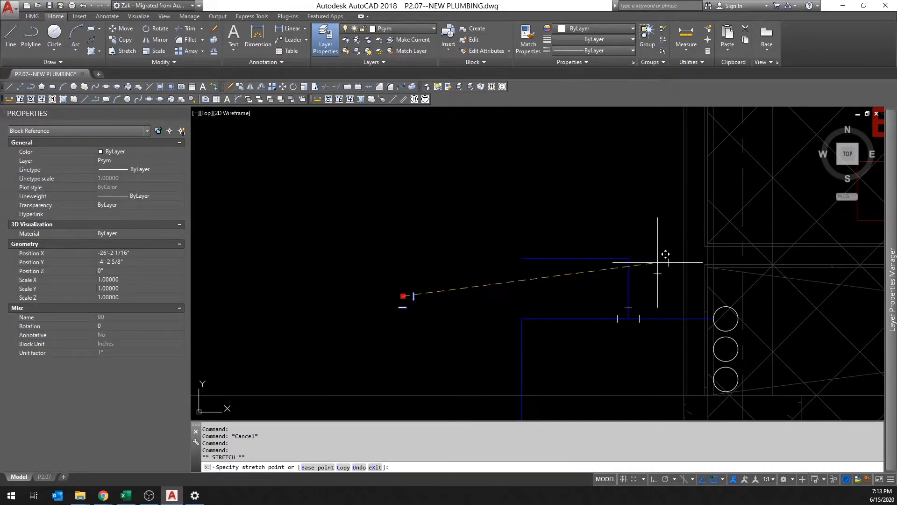
{"action": "left_click", "coordinate": [629, 258]}
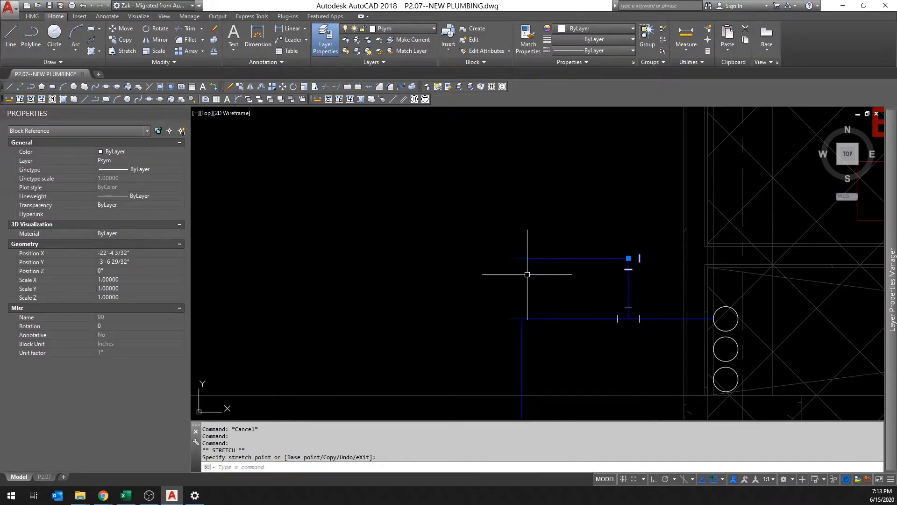
Step: Try rotations of 180 and 90 on the 90 symbol at the branch corner
{"action": "scroll", "coordinate": [660, 257], "scroll_direction": "up", "scroll_amount": 4}
{"action": "left_click", "coordinate": [119, 324]}
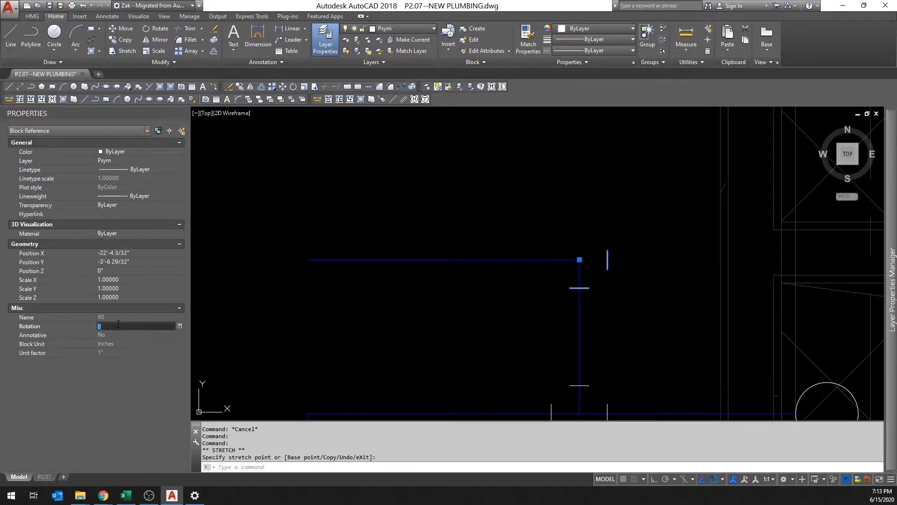
{"action": "key", "text": "Return"}
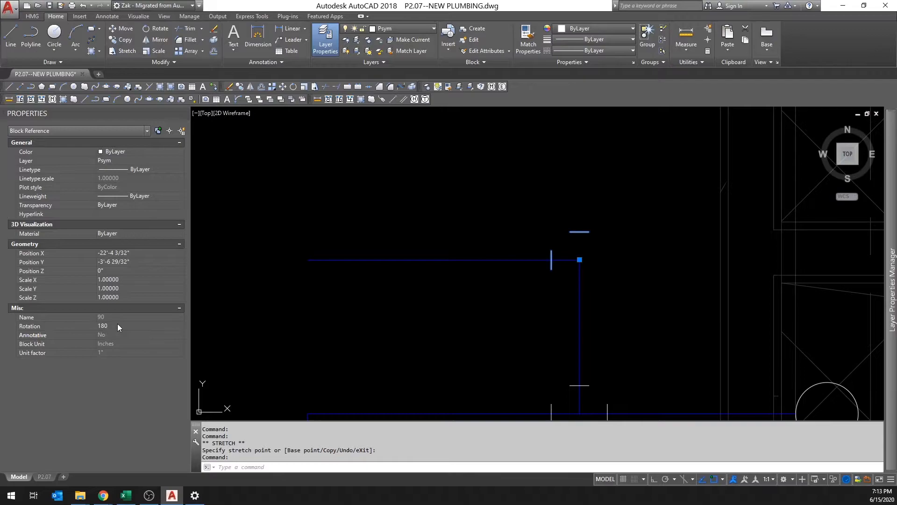
{"action": "left_click", "coordinate": [118, 325]}
{"action": "type", "text": "90"}
{"action": "key", "text": "Return"}
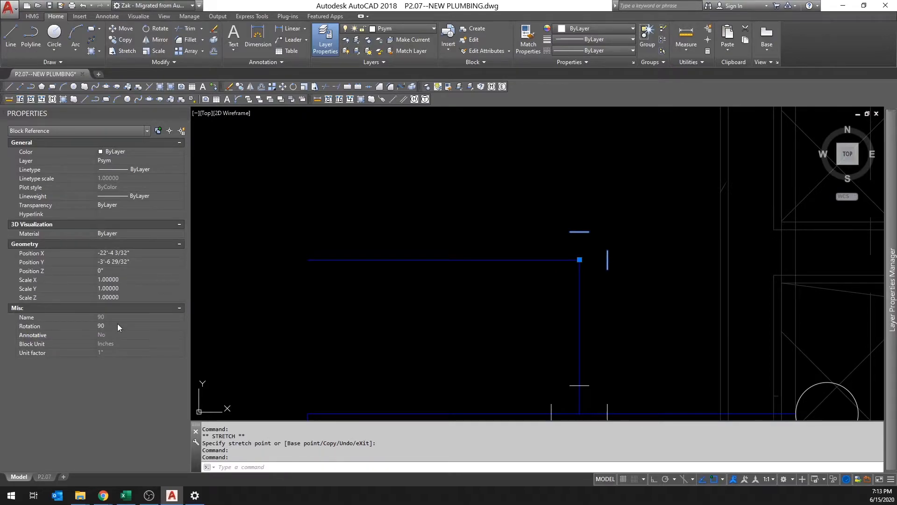
Step: Set the rotation of the 90 symbol at the branch corner to 270
{"action": "left_click", "coordinate": [117, 324]}
{"action": "type", "text": "270"}
{"action": "key", "text": "Return"}
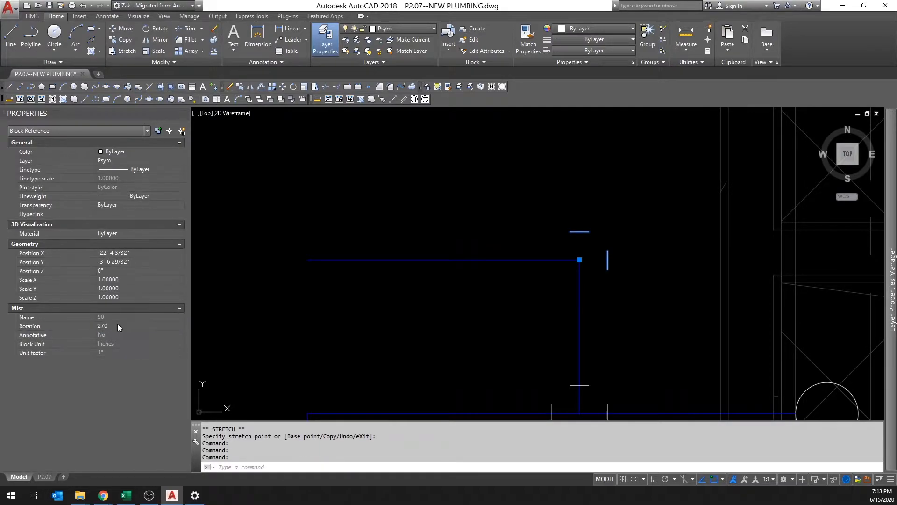
{"action": "key", "text": "Escape"}
{"action": "key", "text": "Escape"}
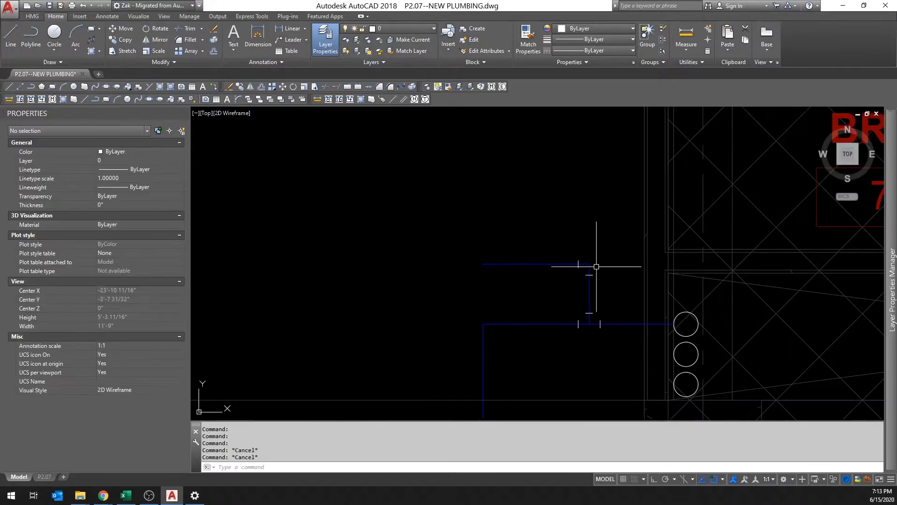
Step: Copy the legend's End Cap symbol to the clipboard with its insertion point as the base point
{"action": "scroll", "coordinate": [596, 266], "scroll_direction": "down", "scroll_amount": 3}
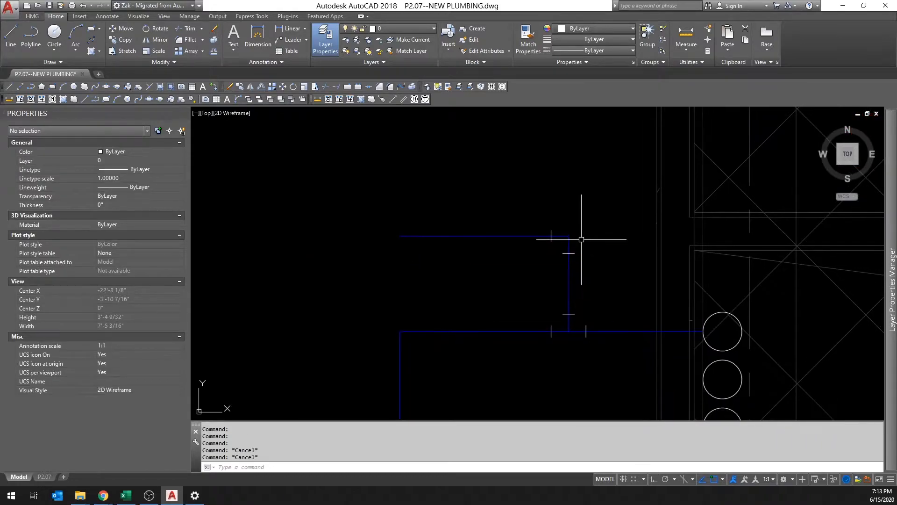
{"action": "scroll", "coordinate": [580, 245], "scroll_direction": "down", "scroll_amount": 6}
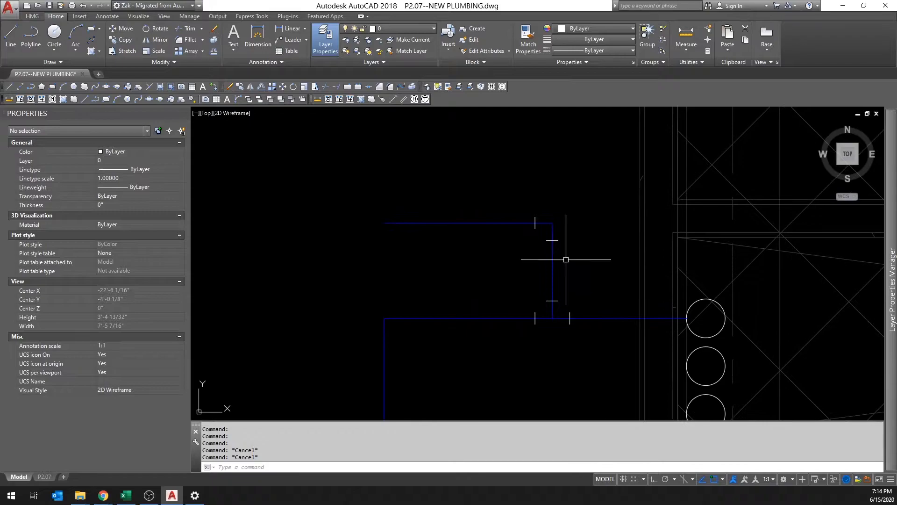
{"action": "scroll", "coordinate": [533, 227], "scroll_direction": "down", "scroll_amount": 5}
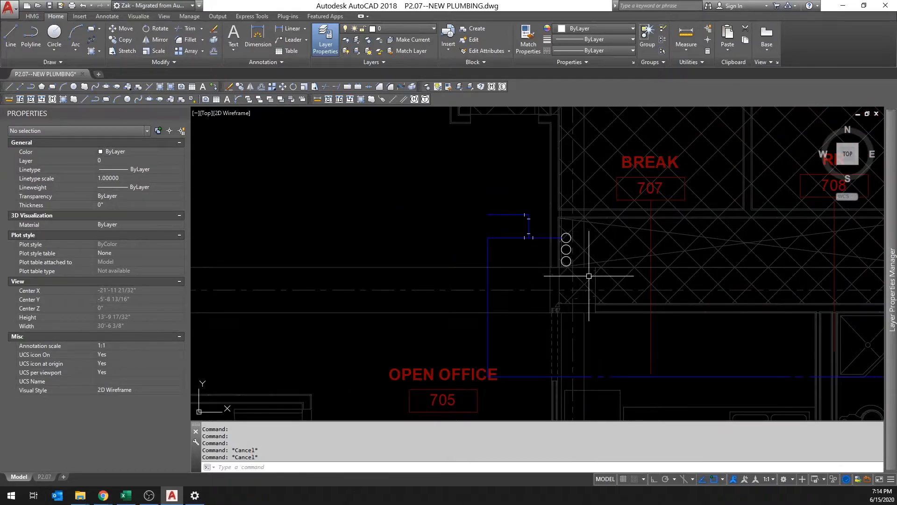
{"action": "scroll", "coordinate": [597, 277], "scroll_direction": "down", "scroll_amount": 3}
{"action": "mouse_move", "coordinate": [671, 326]}
{"action": "middle_mouse_down"}
{"action": "mouse_move", "coordinate": [650, 309]}
{"action": "mouse_move", "coordinate": [491, 305]}
{"action": "mouse_move", "coordinate": [525, 275]}
{"action": "middle_mouse_up"}
{"action": "scroll", "coordinate": [525, 274], "scroll_direction": "up", "scroll_amount": 4}
{"action": "scroll", "coordinate": [543, 372], "scroll_direction": "down", "scroll_amount": 1}
{"action": "scroll", "coordinate": [543, 372], "scroll_direction": "down", "scroll_amount": 4}
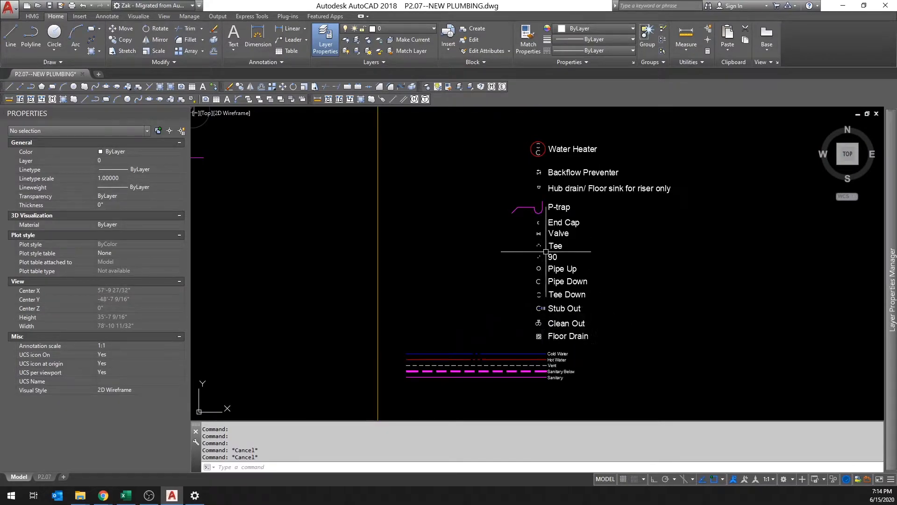
{"action": "scroll", "coordinate": [541, 205], "scroll_direction": "up", "scroll_amount": 6}
{"action": "left_click", "coordinate": [525, 304]}
{"action": "left_click", "coordinate": [510, 283]}
{"action": "left_click", "coordinate": [514, 286]}
{"action": "key", "text": "ctrl+shift+c"}
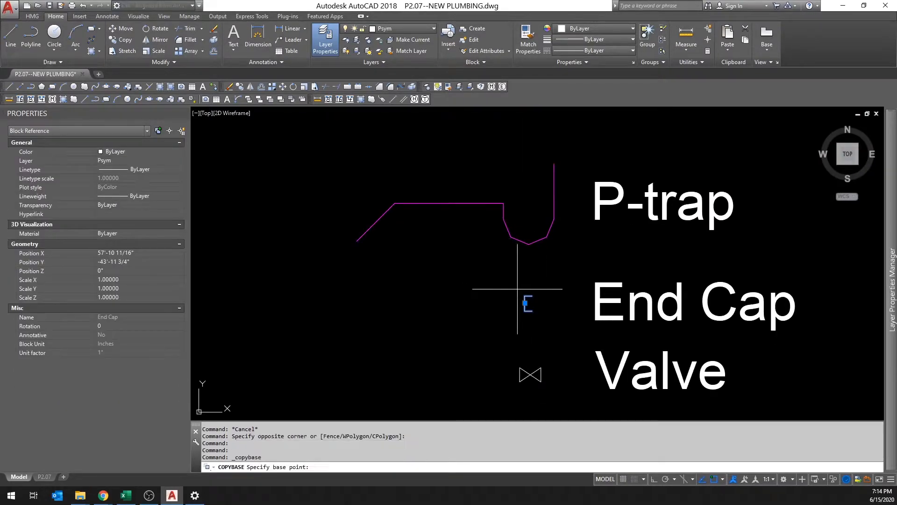
{"action": "left_click", "coordinate": [526, 303]}
Step: Paste the End Cap symbol onto the west end of the cold water branch
{"action": "scroll", "coordinate": [526, 304], "scroll_direction": "down", "scroll_amount": 5}
{"action": "middle_click_drag", "start_coordinate": [401, 247], "coordinate": [476, 265]}
{"action": "scroll", "coordinate": [382, 185], "scroll_direction": "up", "scroll_amount": 5}
{"action": "key", "text": "ctrl+v"}
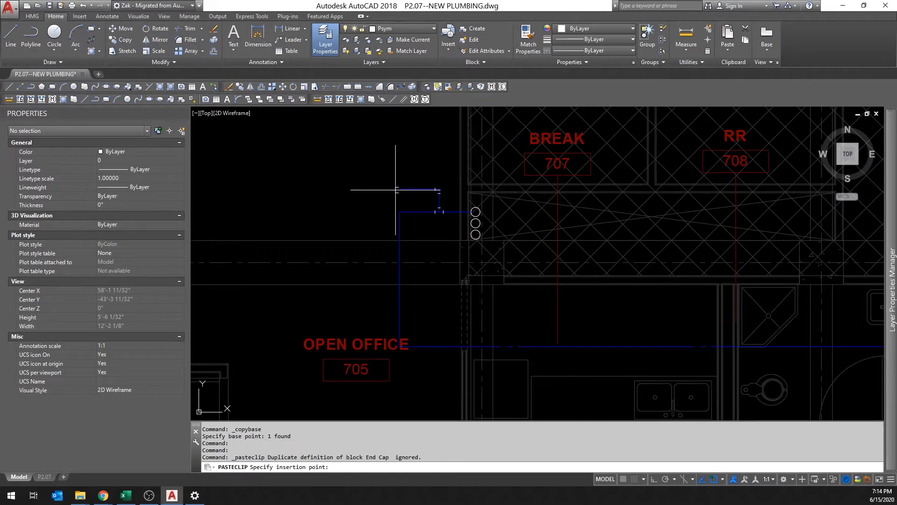
{"action": "left_click", "coordinate": [400, 190]}
{"action": "key", "text": "Escape"}
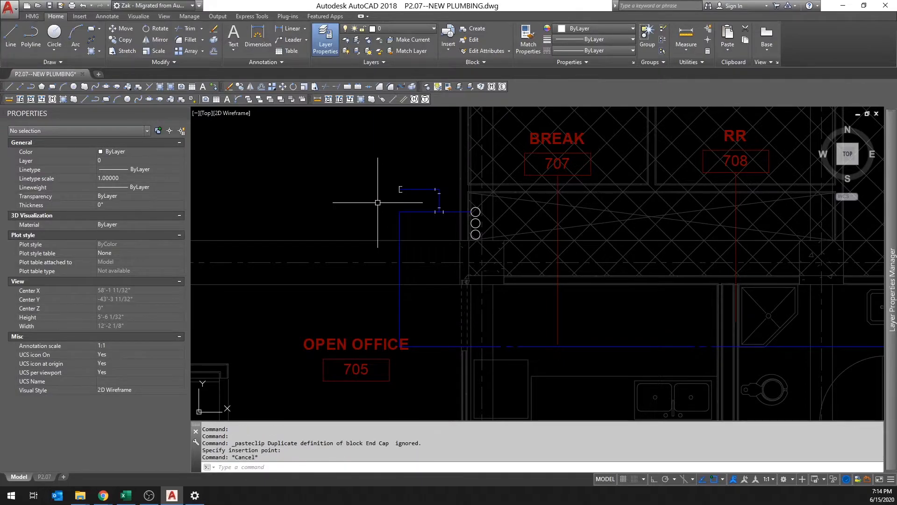
Step: Copy the 90 symbol at the branch corner to the clipboard, using that corner as the base point
{"action": "scroll", "coordinate": [405, 240], "scroll_direction": "up", "scroll_amount": 4}
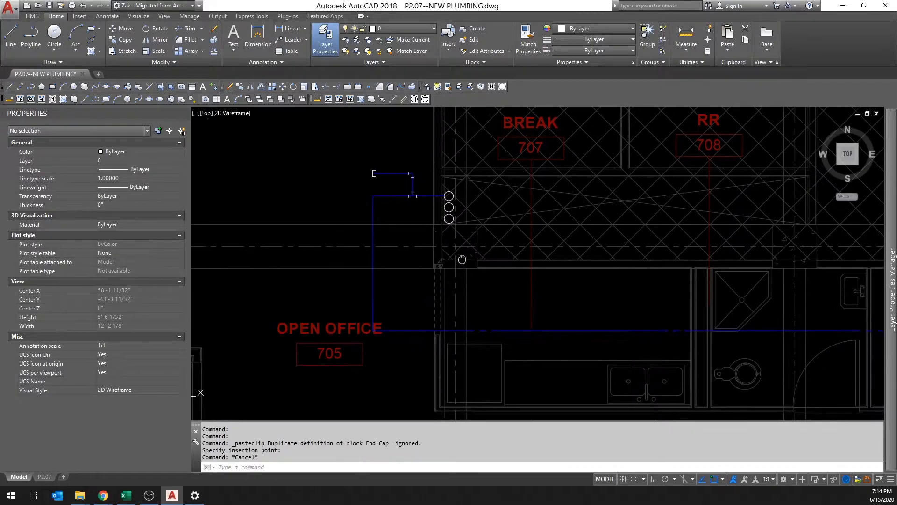
{"action": "left_click", "coordinate": [393, 156]}
{"action": "left_click", "coordinate": [413, 185]}
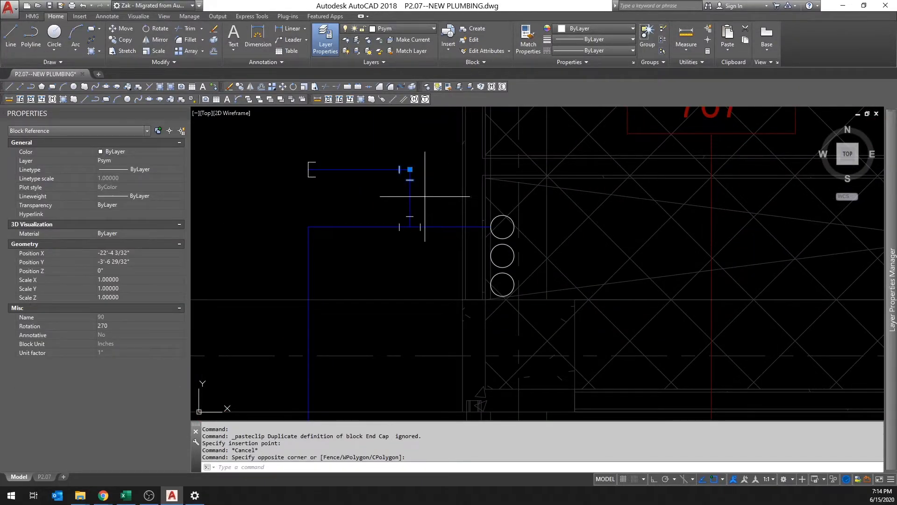
{"action": "key", "text": "ctrl+shift+c"}
{"action": "left_click", "coordinate": [410, 169]}
Step: Paste the 90 symbol onto the main cold water line's southwest corner at the OPEN OFFICE label
{"action": "scroll", "coordinate": [410, 169], "scroll_direction": "down", "scroll_amount": 5}
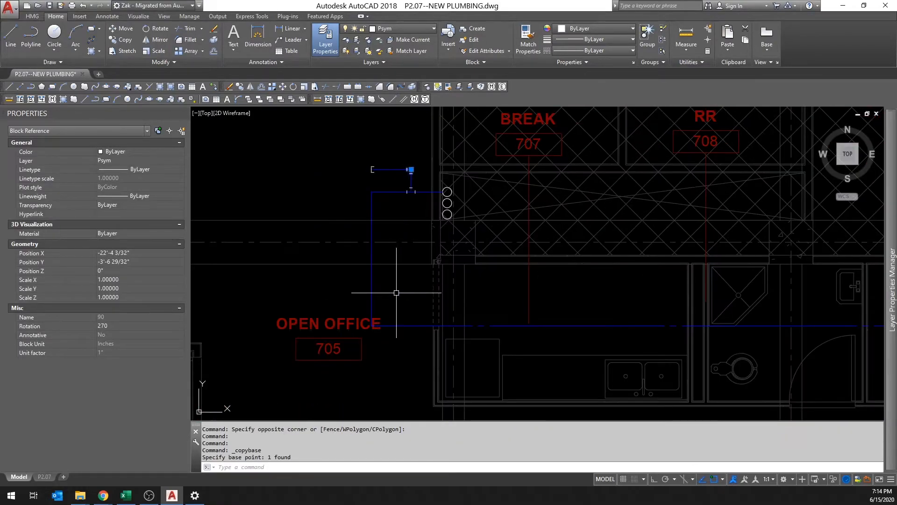
{"action": "scroll", "coordinate": [397, 290], "scroll_direction": "up", "scroll_amount": 5}
{"action": "key", "text": "ctrl+v"}
{"action": "left_click", "coordinate": [332, 301]}
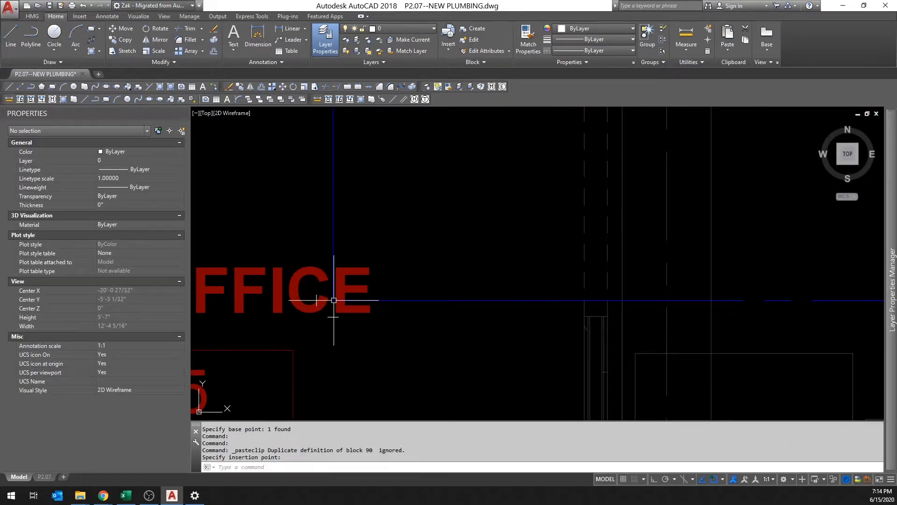
Step: Set the rotation of the 90 symbol at the main line's southwest corner to 90
{"action": "left_click", "coordinate": [315, 297]}
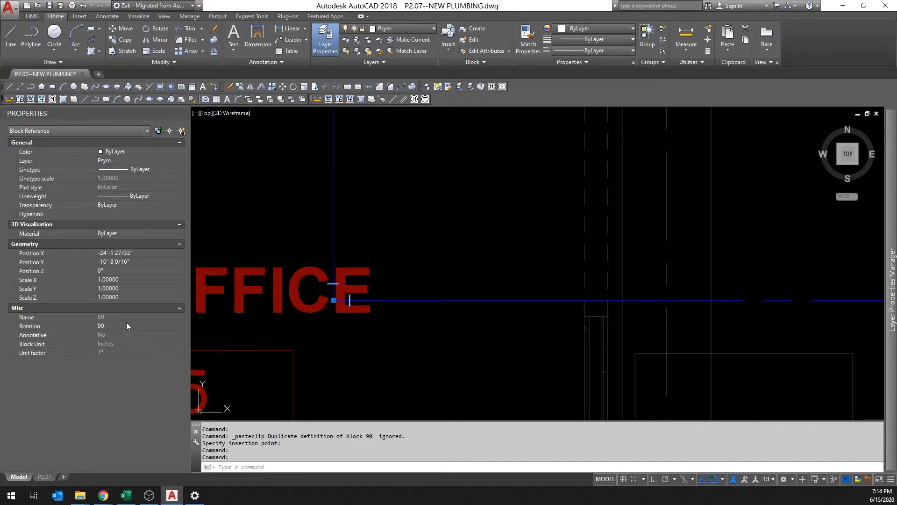
{"action": "key", "text": "Escape"}
{"action": "key", "text": "Escape"}
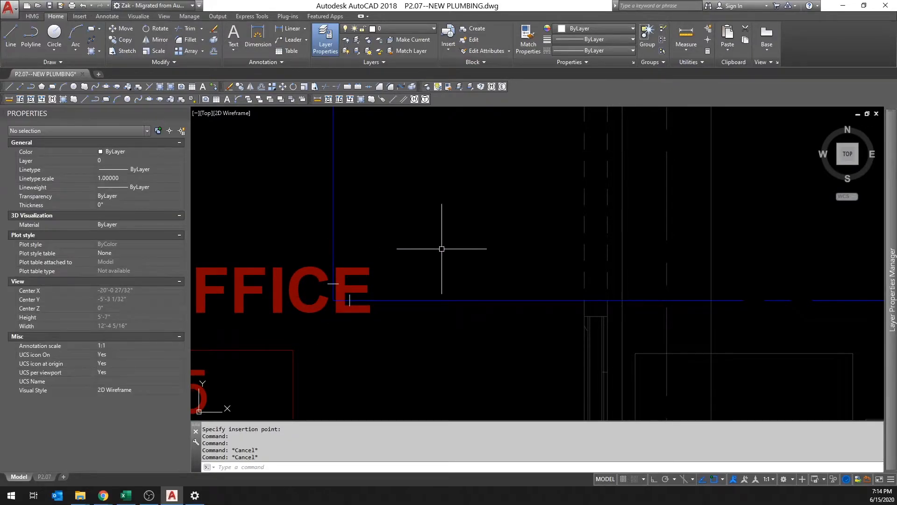
Step: Copy the legend's Water Heater symbol to the clipboard, using the center of its upper pair of arcs as the base point
{"action": "scroll", "coordinate": [441, 249], "scroll_direction": "down", "scroll_amount": 2}
{"action": "scroll", "coordinate": [456, 294], "scroll_direction": "down", "scroll_amount": 2}
{"action": "middle_click_drag", "start_coordinate": [456, 294], "coordinate": [434, 283]}
{"action": "scroll", "coordinate": [275, 239], "scroll_direction": "down", "scroll_amount": 3}
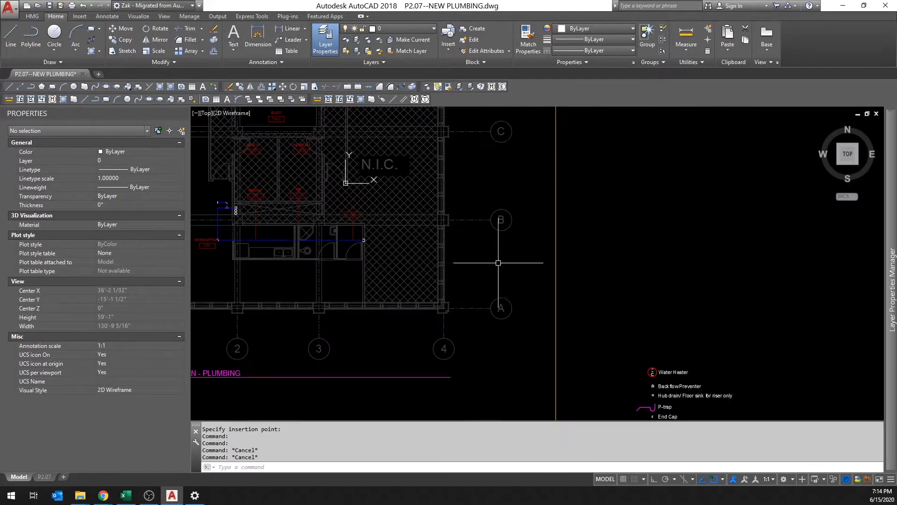
{"action": "middle_click_drag", "start_coordinate": [612, 286], "coordinate": [605, 280]}
{"action": "scroll", "coordinate": [605, 285], "scroll_direction": "up", "scroll_amount": 5}
{"action": "left_click", "coordinate": [602, 293]}
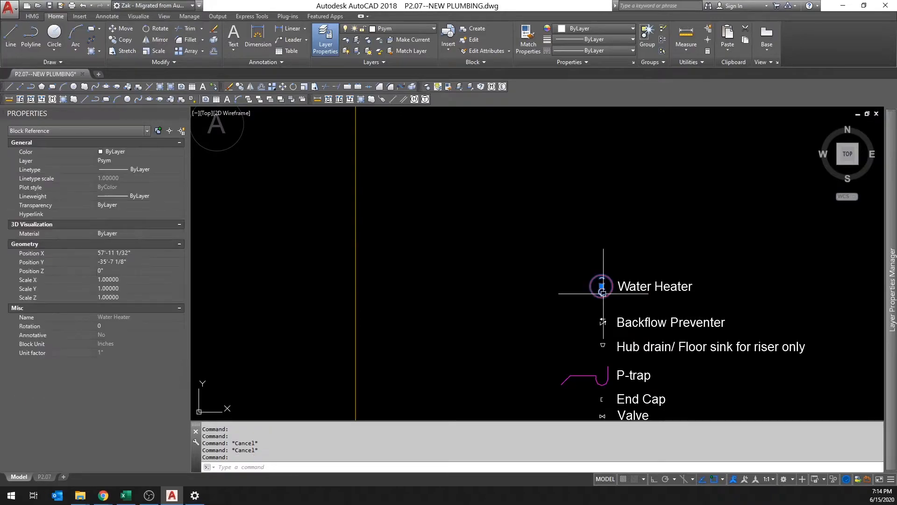
{"action": "scroll", "coordinate": [602, 292], "scroll_direction": "up", "scroll_amount": 6}
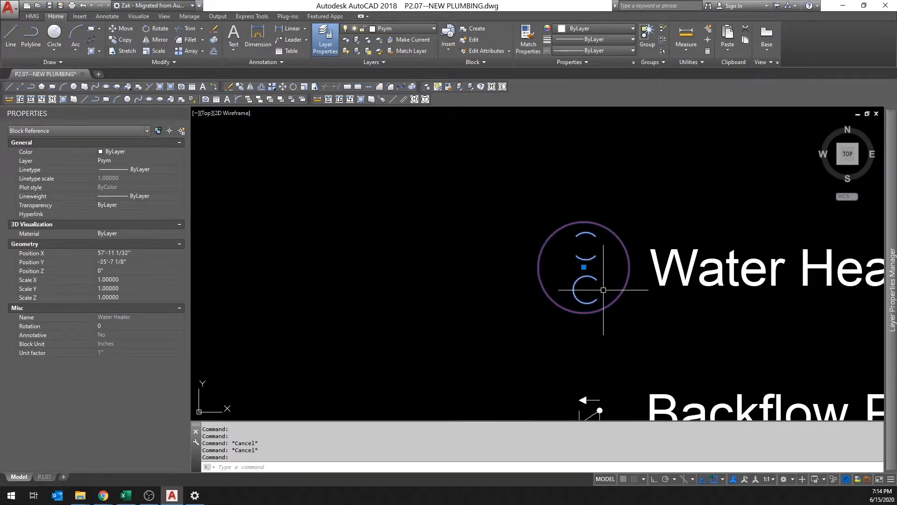
{"action": "key", "text": "ctrl+shift+c"}
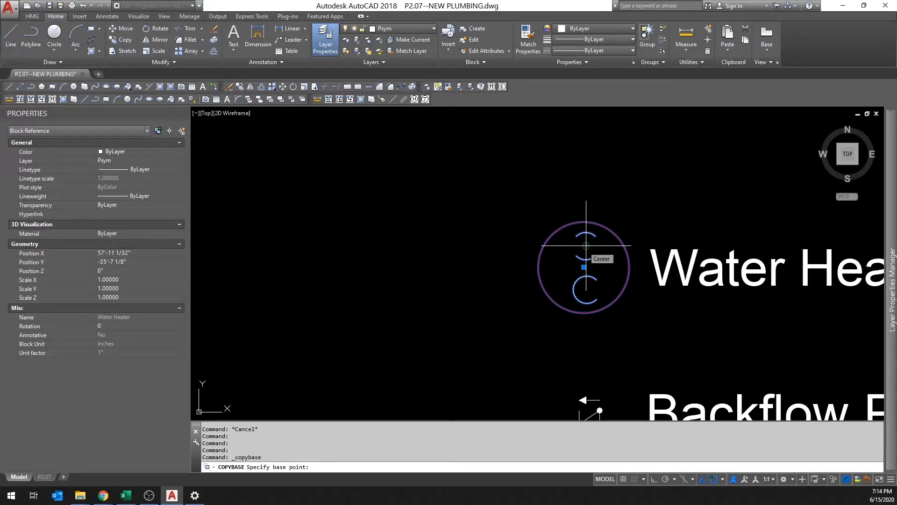
{"action": "left_click", "coordinate": [586, 245]}
{"action": "scroll", "coordinate": [581, 254], "scroll_direction": "down", "scroll_amount": 3}
{"action": "scroll", "coordinate": [588, 236], "scroll_direction": "up", "scroll_amount": 5}
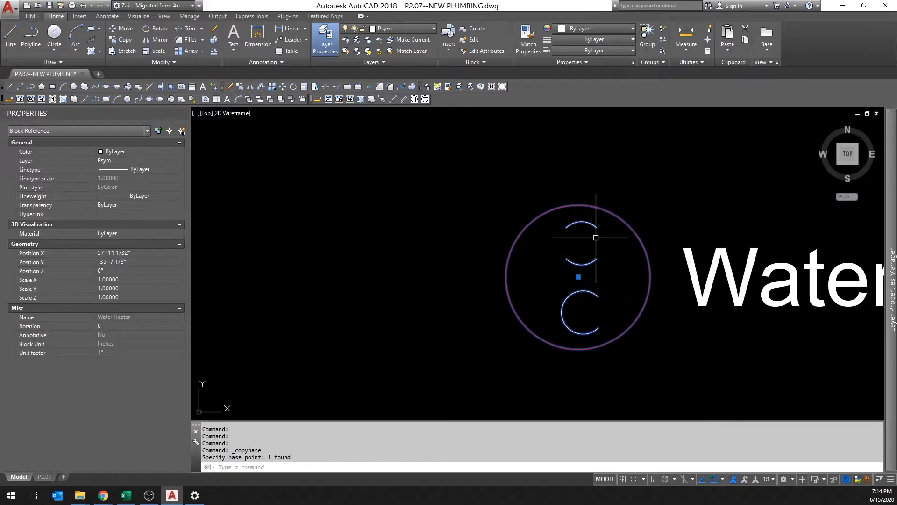
{"action": "scroll", "coordinate": [584, 242], "scroll_direction": "down", "scroll_amount": 6}
{"action": "middle_click_drag", "start_coordinate": [586, 328], "coordinate": [577, 117]}
{"action": "scroll", "coordinate": [575, 392], "scroll_direction": "up", "scroll_amount": 2}
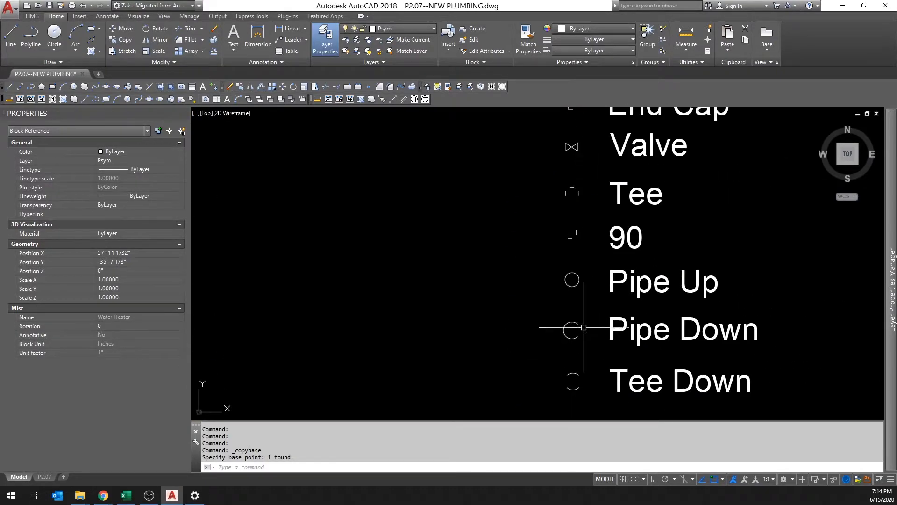
Step: Paste the Water Heater symbol onto the horizontal cold water line just north of the double sink in the break room
{"action": "scroll", "coordinate": [579, 336], "scroll_direction": "down", "scroll_amount": 3}
{"action": "middle_click_drag", "start_coordinate": [540, 254], "coordinate": [495, 315]}
{"action": "left_click", "coordinate": [496, 315]}
{"action": "key", "text": "ctrl+v"}
{"action": "middle_click_drag", "start_coordinate": [260, 210], "coordinate": [451, 284]}
{"action": "scroll", "coordinate": [437, 275], "scroll_direction": "up", "scroll_amount": 4}
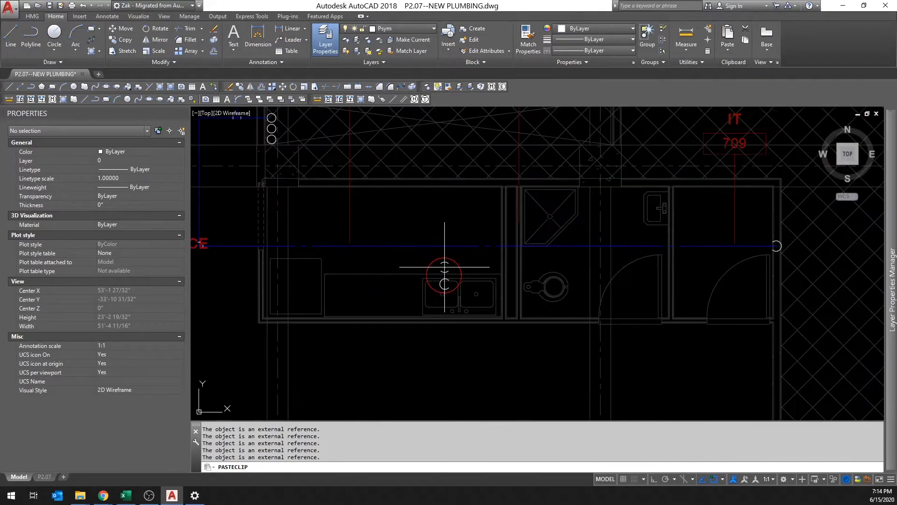
{"action": "scroll", "coordinate": [455, 258], "scroll_direction": "up", "scroll_amount": 4}
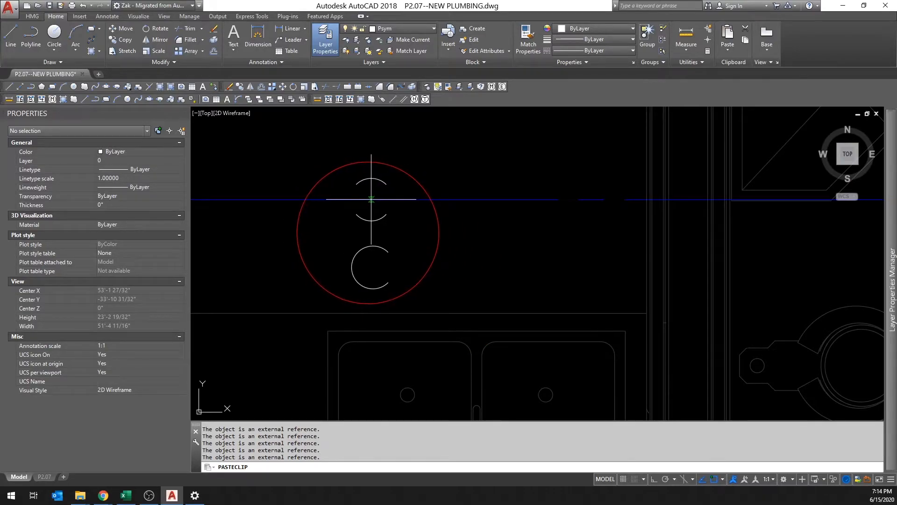
{"action": "left_click", "coordinate": [371, 199]}
{"action": "scroll", "coordinate": [486, 262], "scroll_direction": "down", "scroll_amount": 5}
{"action": "middle_click_drag", "start_coordinate": [221, 226], "coordinate": [350, 226]}
{"action": "key", "text": "Escape"}
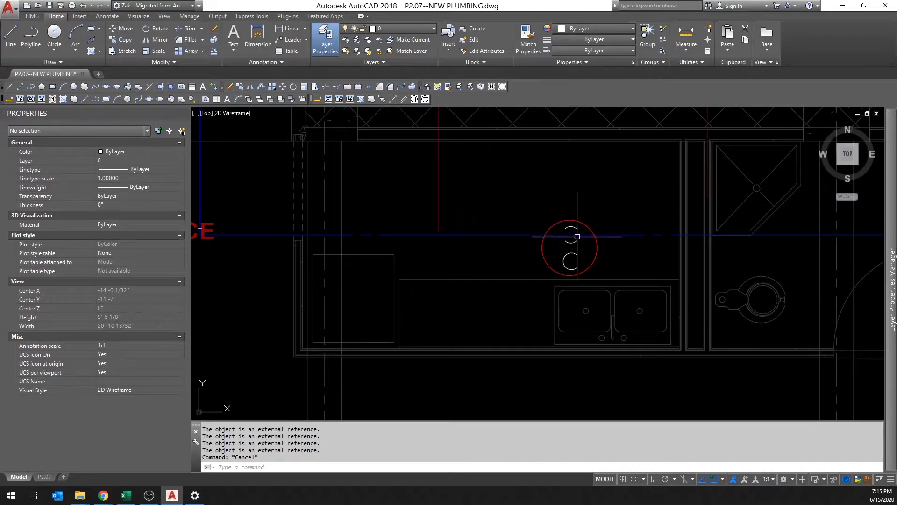
{"action": "scroll", "coordinate": [574, 236], "scroll_direction": "down", "scroll_amount": 2}
{"action": "middle_click_drag", "start_coordinate": [574, 236], "coordinate": [414, 222]}
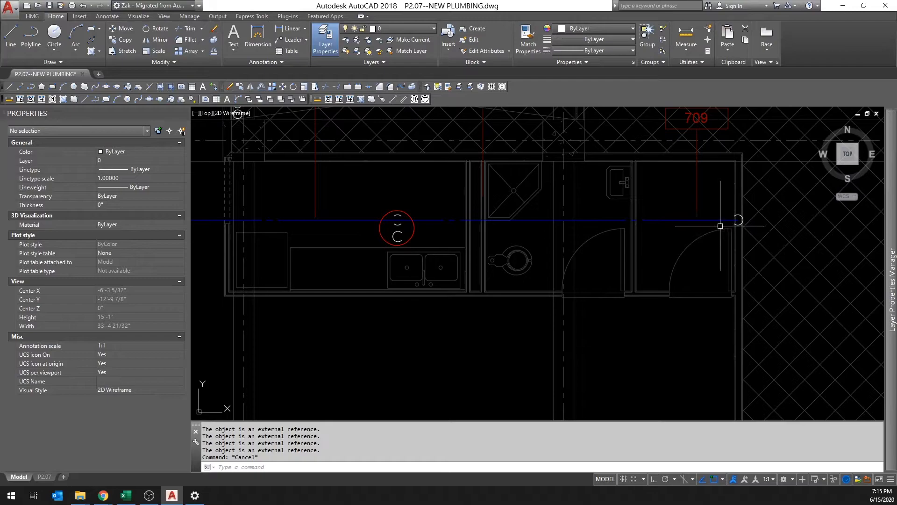
{"action": "scroll", "coordinate": [397, 233], "scroll_direction": "up", "scroll_amount": 2}
{"action": "key", "text": "Escape"}
{"action": "key", "text": "Escape"}
{"action": "key", "text": "Escape"}
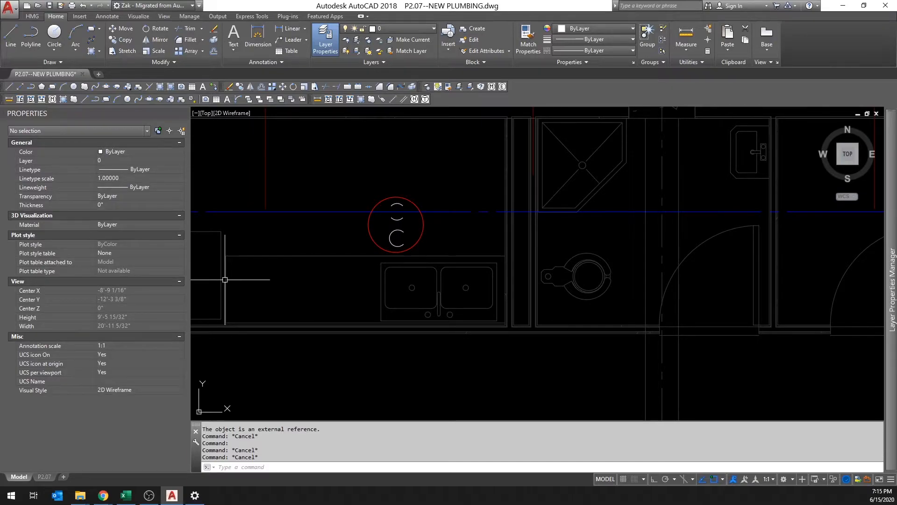
Step: Switch to Chrome and examine the piping around WH, SK-A and the restroom fixtures in the completed P2.07 PDF
{"action": "left_click", "coordinate": [103, 495]}
{"action": "double_click", "coordinate": [573, 139]}
{"action": "scroll", "coordinate": [338, 154], "scroll_direction": "up", "scroll_amount": 3, "text": "ctrl"}
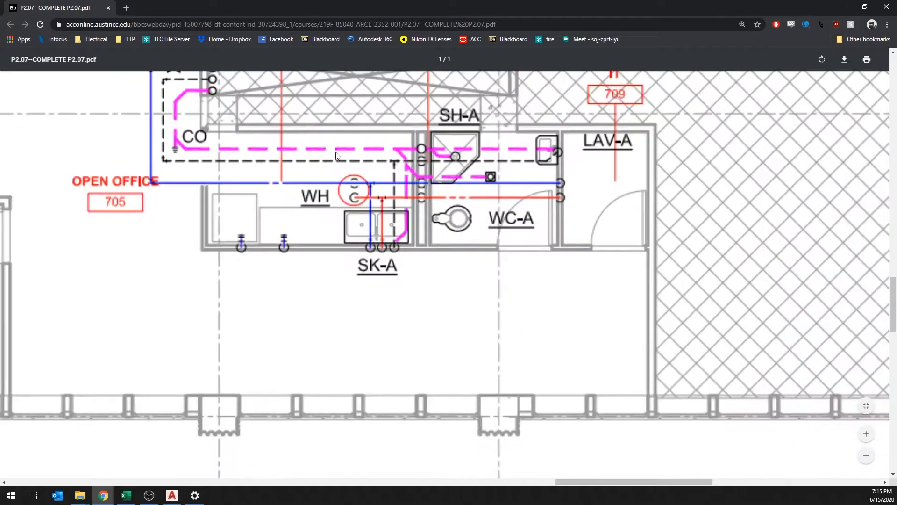
{"action": "scroll", "coordinate": [351, 203], "scroll_direction": "up", "scroll_amount": 2, "text": "ctrl"}
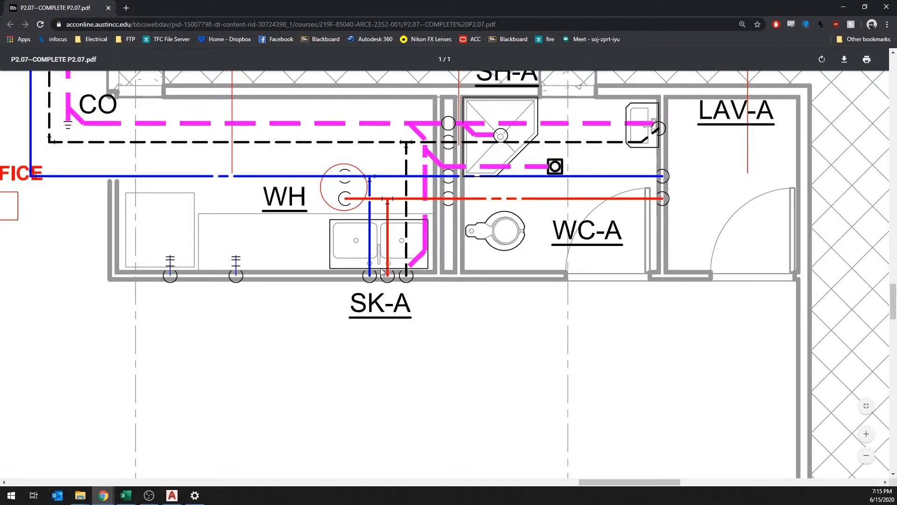
{"action": "scroll", "coordinate": [387, 274], "scroll_direction": "down", "scroll_amount": 5, "text": "ctrl"}
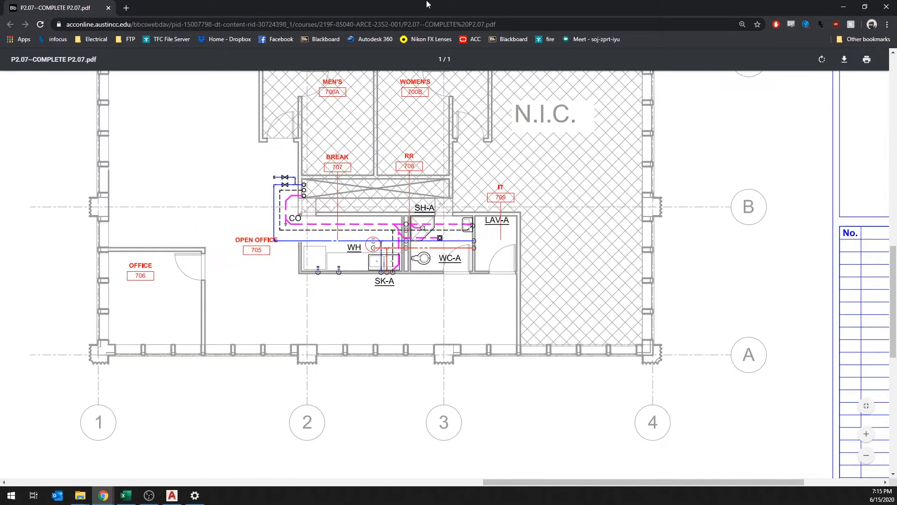
Step: Switch back to AutoCAD and inspect the legend's symbols, line types and the properties of the Sanitary Below line
{"action": "key", "text": "alt+Tab"}
{"action": "scroll", "coordinate": [462, 264], "scroll_direction": "down", "scroll_amount": 10}
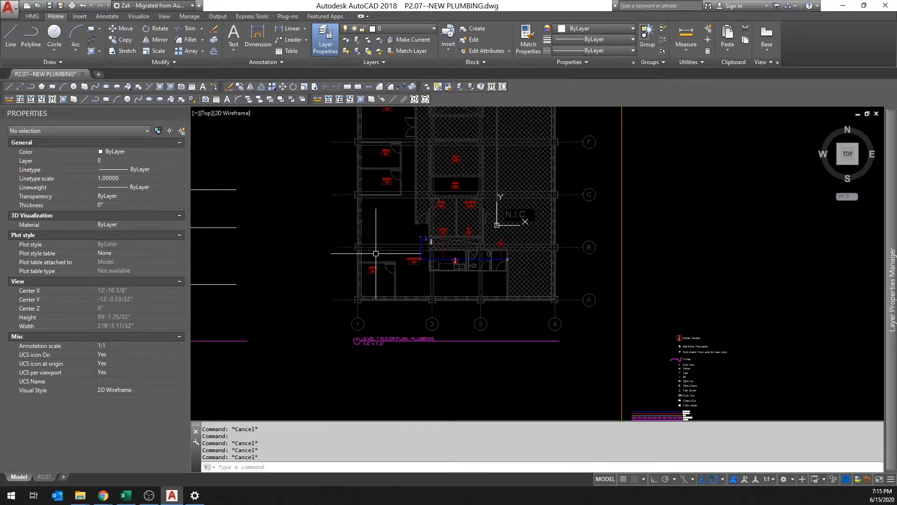
{"action": "scroll", "coordinate": [461, 262], "scroll_direction": "up", "scroll_amount": 8}
{"action": "scroll", "coordinate": [551, 270], "scroll_direction": "down", "scroll_amount": 4}
{"action": "middle_click_drag", "start_coordinate": [718, 385], "coordinate": [306, 187]}
{"action": "middle_click_drag", "start_coordinate": [586, 306], "coordinate": [422, 186]}
{"action": "scroll", "coordinate": [502, 193], "scroll_direction": "up", "scroll_amount": 4}
{"action": "scroll", "coordinate": [537, 294], "scroll_direction": "down", "scroll_amount": 3}
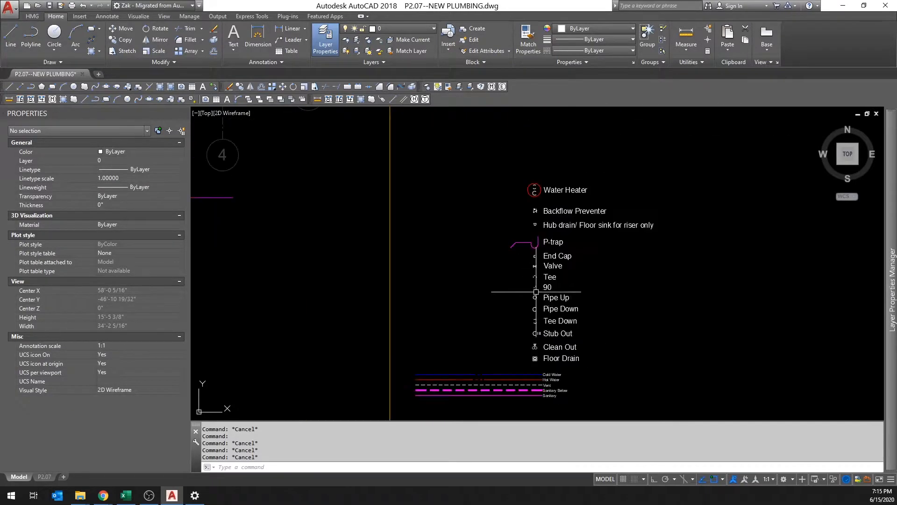
{"action": "scroll", "coordinate": [536, 397], "scroll_direction": "up", "scroll_amount": 4}
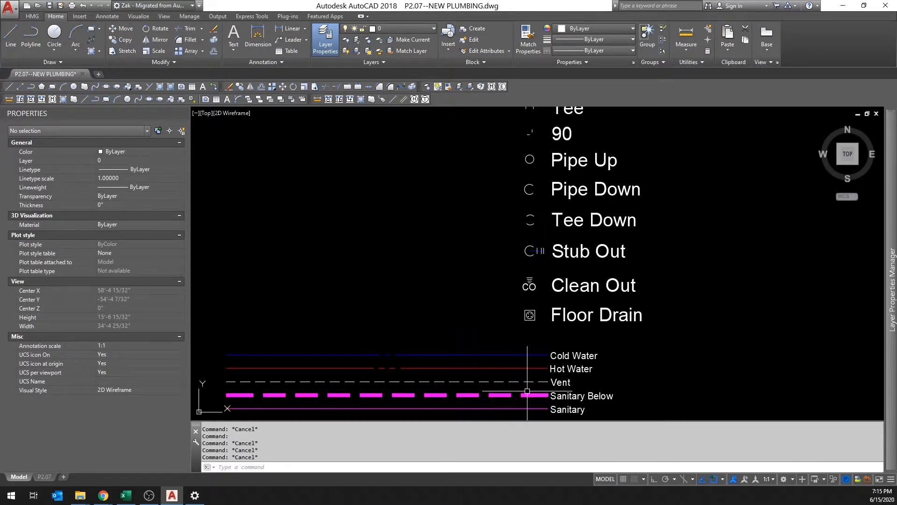
{"action": "scroll", "coordinate": [447, 362], "scroll_direction": "down", "scroll_amount": 2}
{"action": "mouse_move", "coordinate": [449, 361]}
{"action": "middle_mouse_down"}
{"action": "mouse_move", "coordinate": [429, 323]}
{"action": "mouse_move", "coordinate": [481, 301]}
{"action": "middle_mouse_up"}
{"action": "scroll", "coordinate": [486, 294], "scroll_direction": "up", "scroll_amount": 2}
{"action": "scroll", "coordinate": [510, 273], "scroll_direction": "up", "scroll_amount": 3}
{"action": "left_click", "coordinate": [495, 273]}
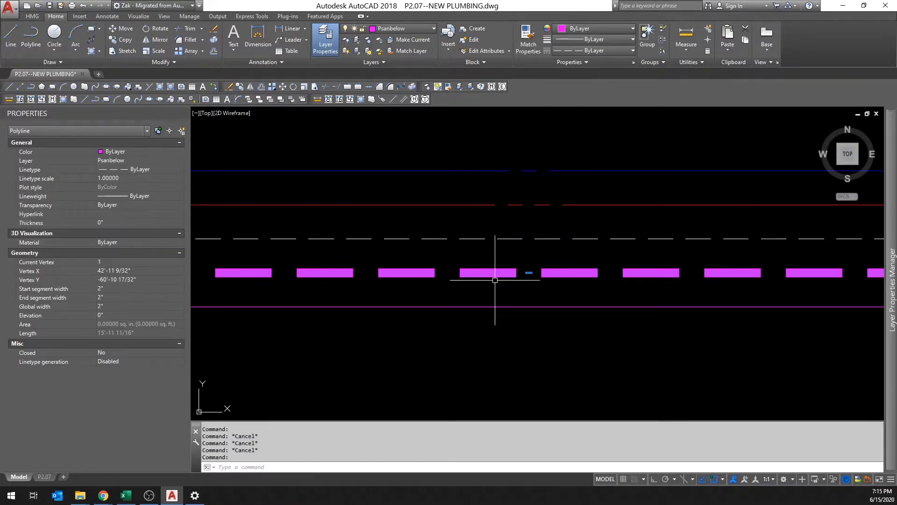
{"action": "scroll", "coordinate": [495, 279], "scroll_direction": "down", "scroll_amount": 3}
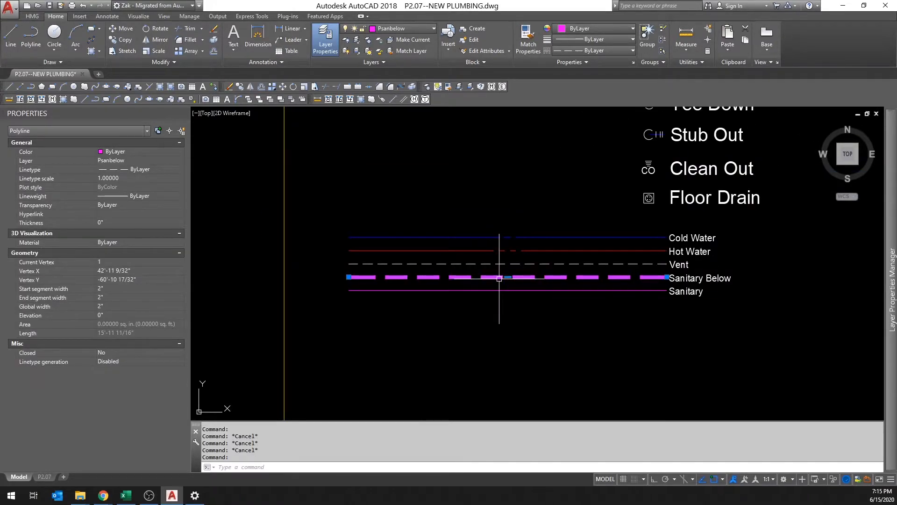
{"action": "key", "text": "Escape"}
Step: Try stretching the main cold water line's long horizontal segment southward, and undo the grip edits
{"action": "scroll", "coordinate": [499, 279], "scroll_direction": "down", "scroll_amount": 2}
{"action": "scroll", "coordinate": [499, 278], "scroll_direction": "up", "scroll_amount": 3}
{"action": "scroll", "coordinate": [499, 278], "scroll_direction": "down", "scroll_amount": 1}
{"action": "scroll", "coordinate": [499, 279], "scroll_direction": "down", "scroll_amount": 3}
{"action": "scroll", "coordinate": [505, 290], "scroll_direction": "down", "scroll_amount": 2}
{"action": "scroll", "coordinate": [481, 260], "scroll_direction": "up", "scroll_amount": 2}
{"action": "scroll", "coordinate": [565, 229], "scroll_direction": "up", "scroll_amount": 2}
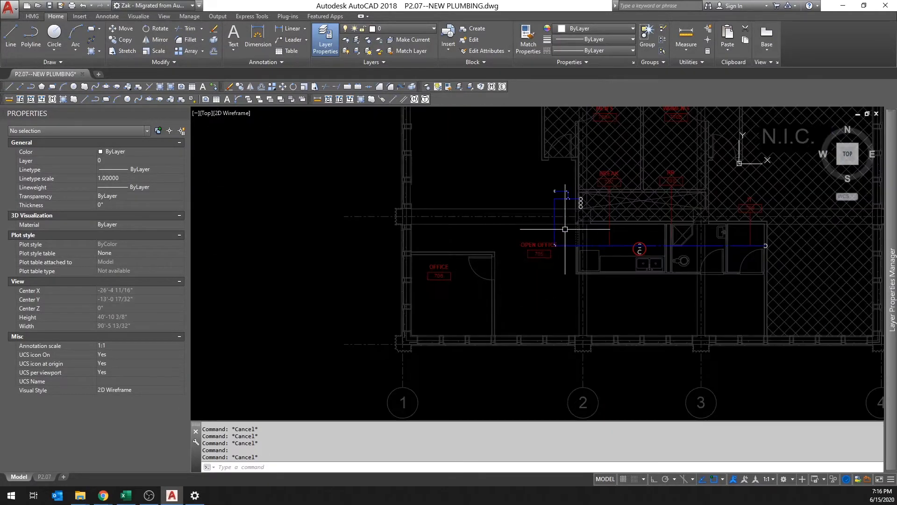
{"action": "left_click", "coordinate": [553, 214]}
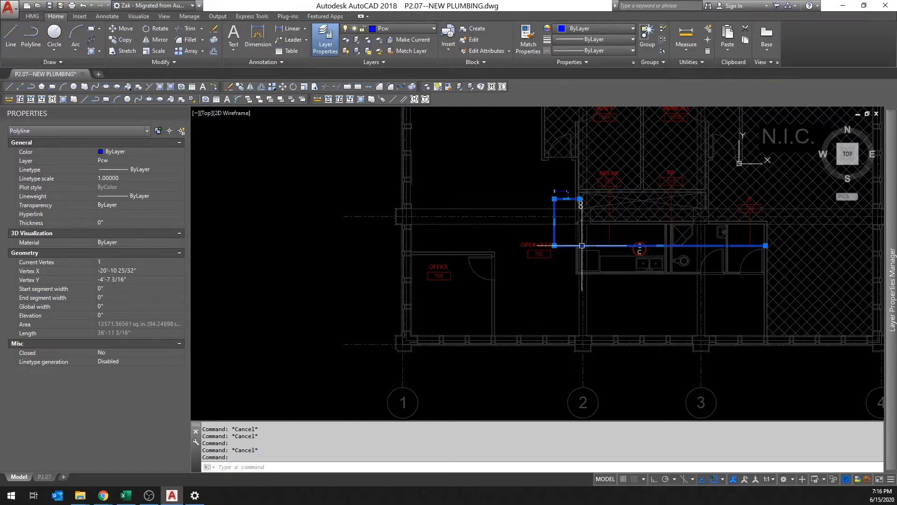
{"action": "left_click", "coordinate": [659, 245]}
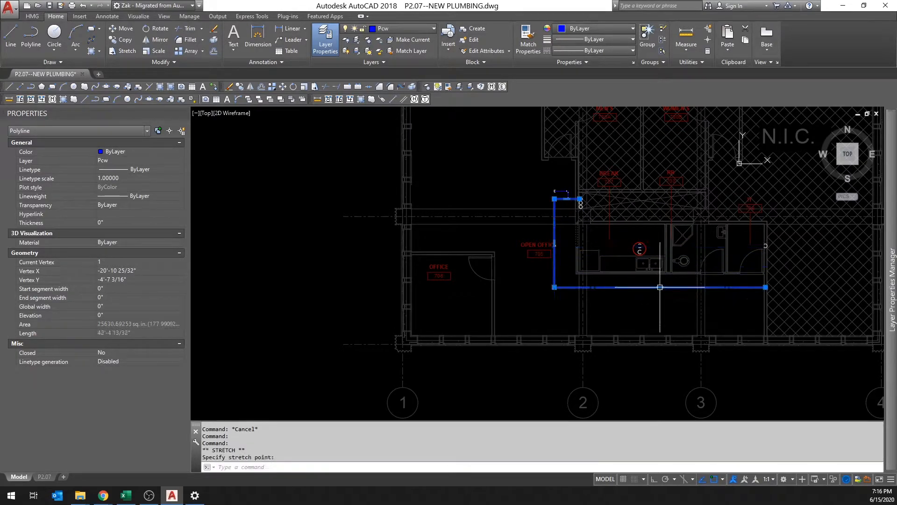
{"action": "key", "text": "Escape"}
{"action": "key", "text": "ctrl+z"}
{"action": "key", "text": "ctrl+z"}
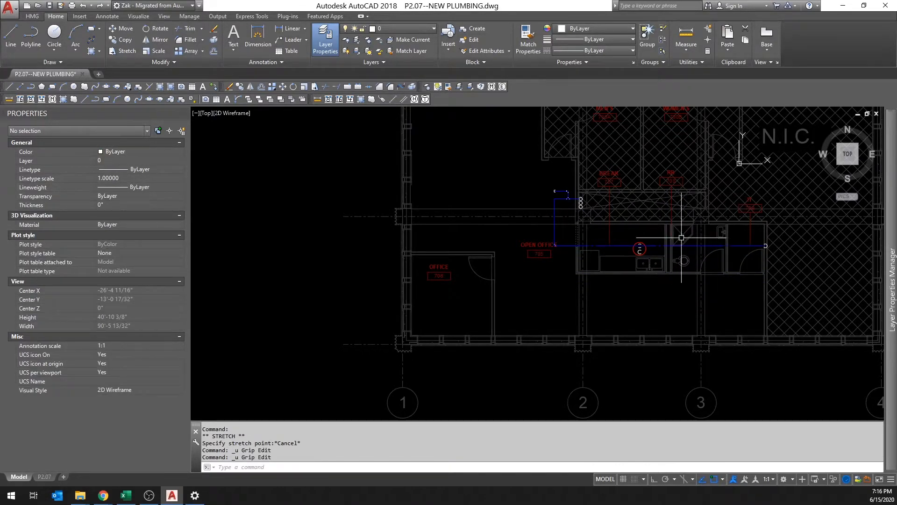
Step: Draw a horizontal polyline segment about 11" long, running west from the west edge of the southernmost riser circle
{"action": "scroll", "coordinate": [688, 244], "scroll_direction": "up", "scroll_amount": 4}
{"action": "scroll", "coordinate": [439, 168], "scroll_direction": "down", "scroll_amount": 2}
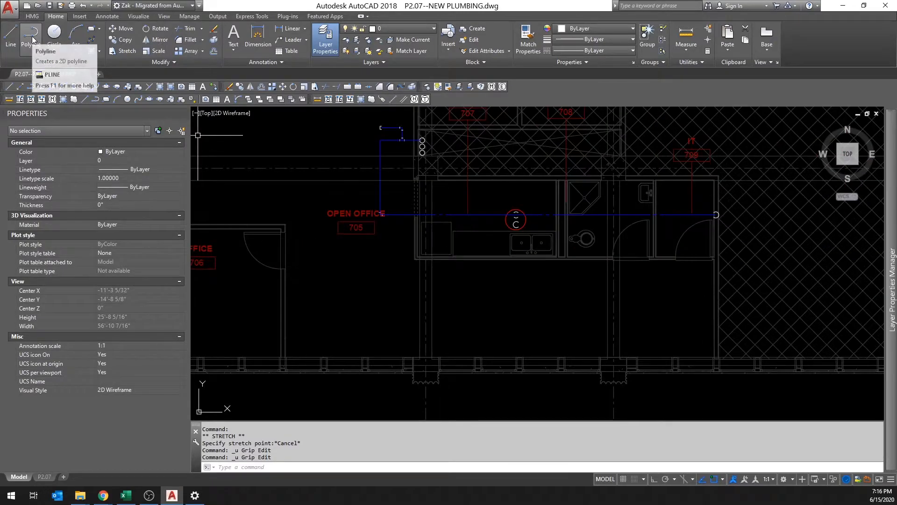
{"action": "left_click", "coordinate": [32, 39]}
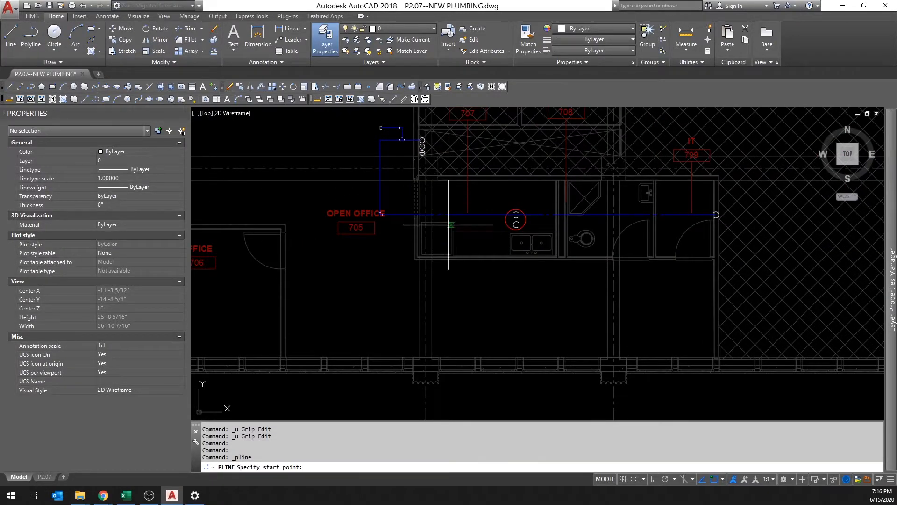
{"action": "scroll", "coordinate": [416, 145], "scroll_direction": "up", "scroll_amount": 5}
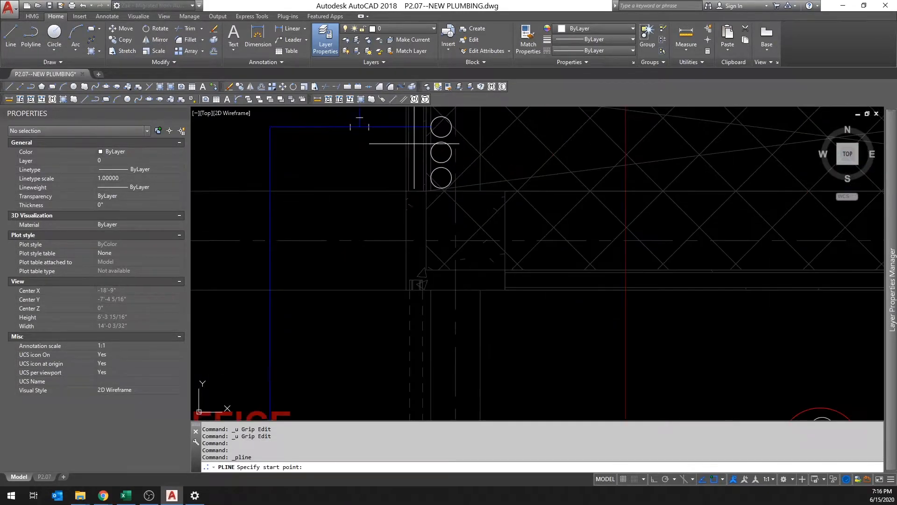
{"action": "left_click", "coordinate": [431, 177]}
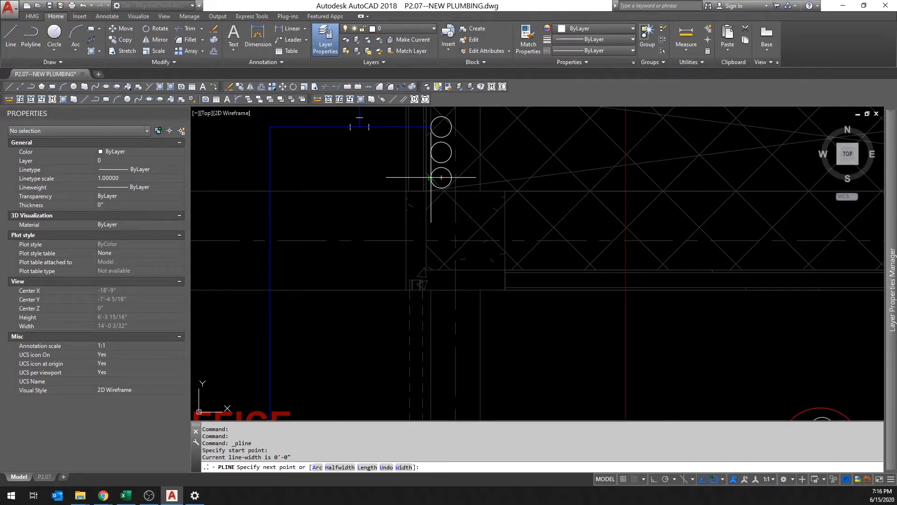
{"action": "left_click", "coordinate": [387, 178]}
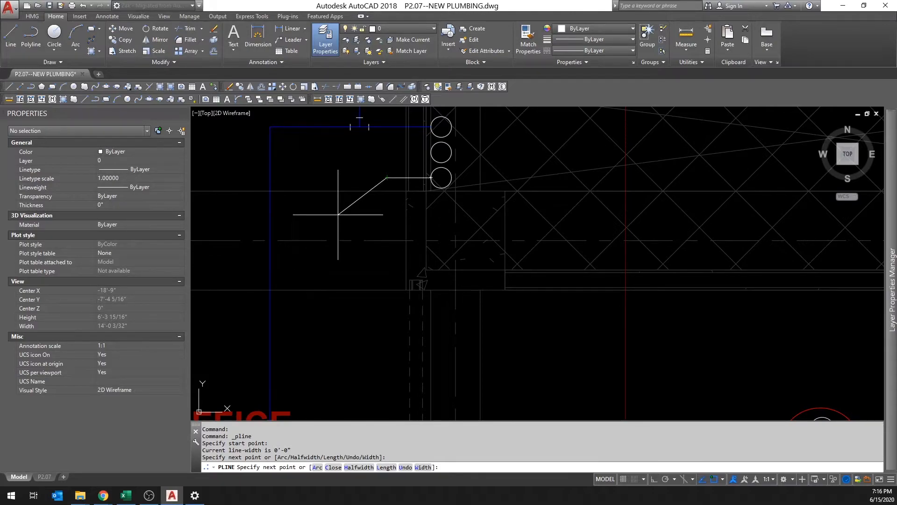
Step: Try to continue the polyline southwest from its west end with a <45 angle override
{"action": "key", "text": "F8"}
{"action": "key", "text": "F8"}
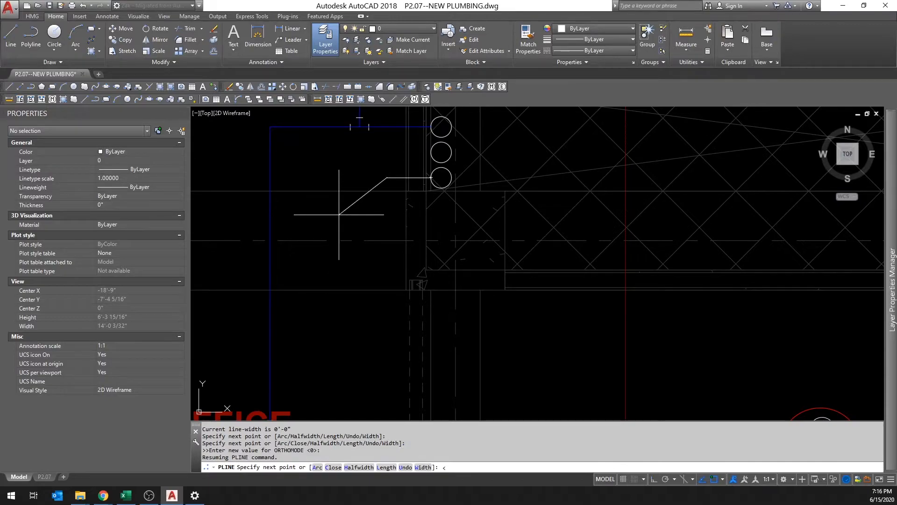
{"action": "type", "text": "<45"}
{"action": "key", "text": "Return"}
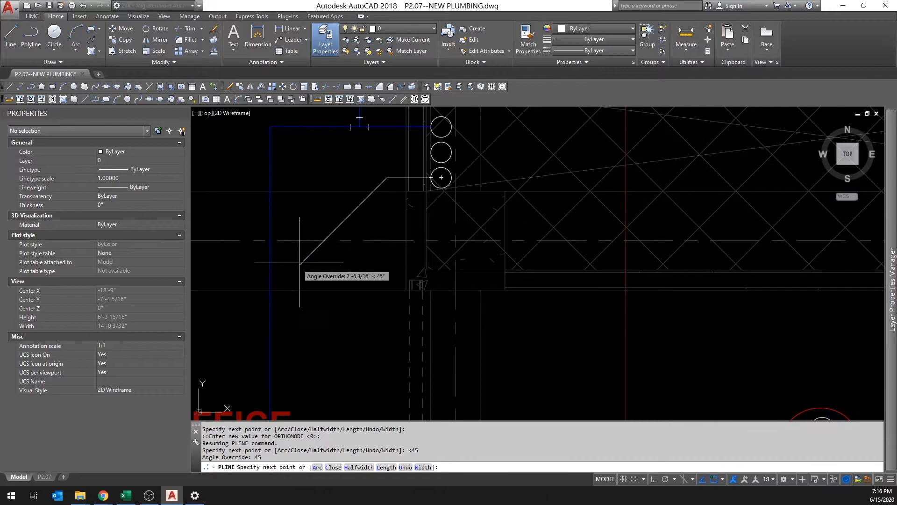
{"action": "key", "text": "Escape"}
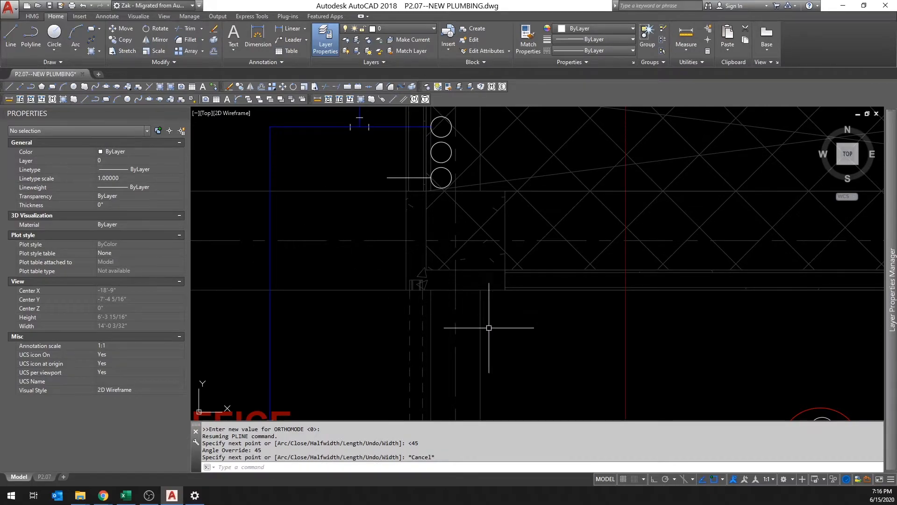
Step: Turn on polar tracking with an increment angle of 45 in the Drafting Settings
{"action": "left_click", "coordinate": [722, 479]}
{"action": "left_click", "coordinate": [727, 468]}
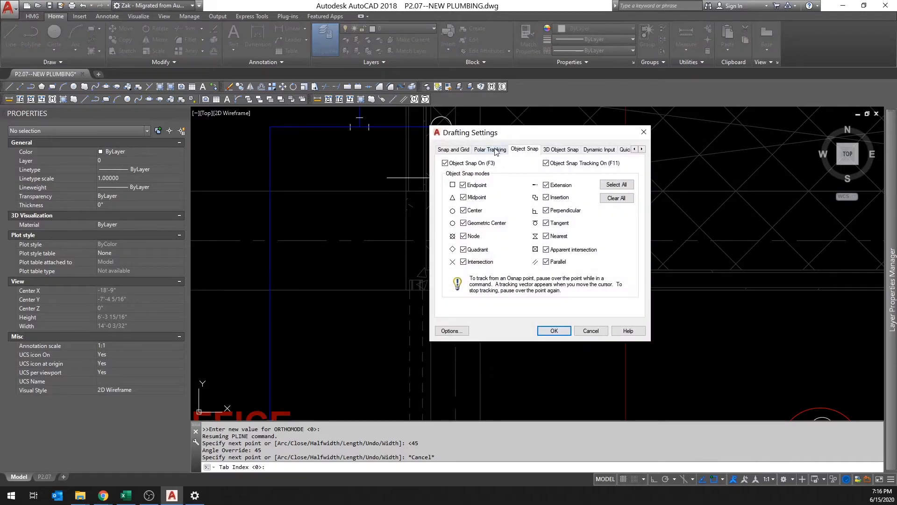
{"action": "left_click", "coordinate": [494, 149]}
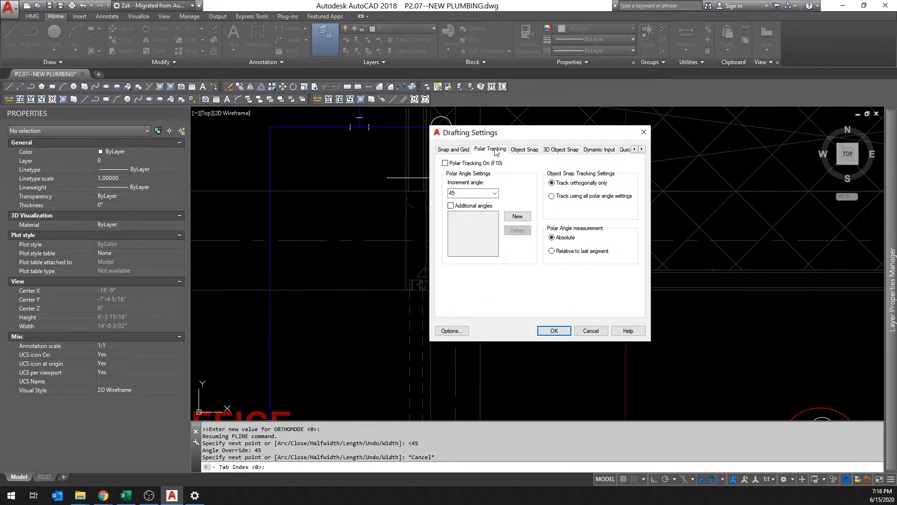
{"action": "left_click", "coordinate": [466, 163]}
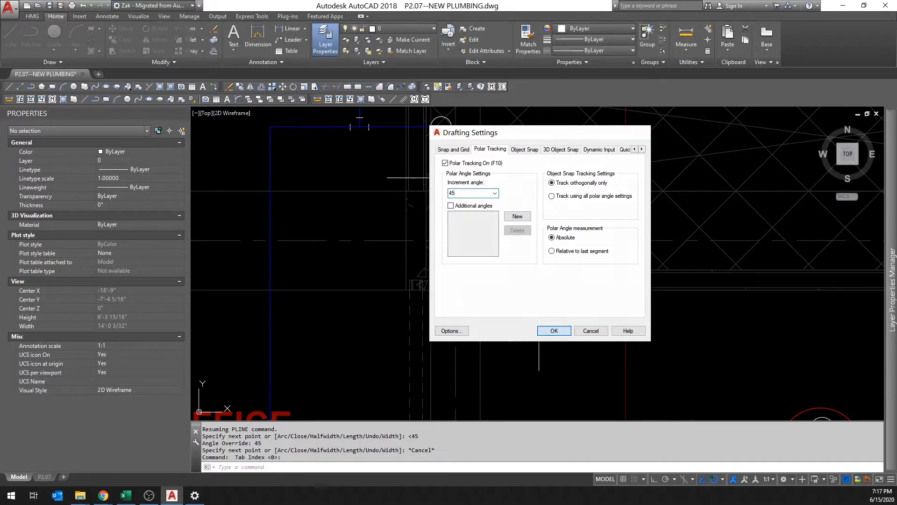
{"action": "left_click", "coordinate": [544, 331]}
Step: Erase the short polyline at the southernmost riser circle and start a new one running west, angling 45 degrees southwest
{"action": "left_click", "coordinate": [389, 178]}
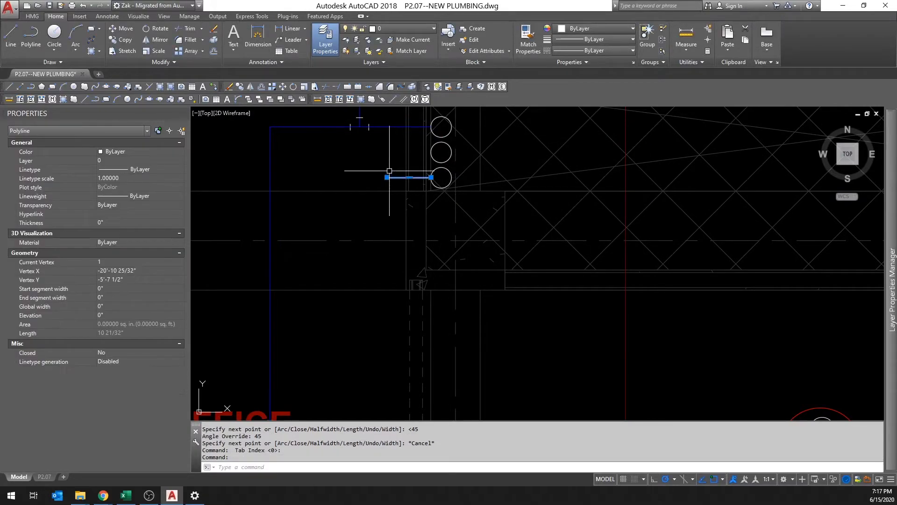
{"action": "key", "text": "Delete"}
{"action": "left_click", "coordinate": [32, 38]}
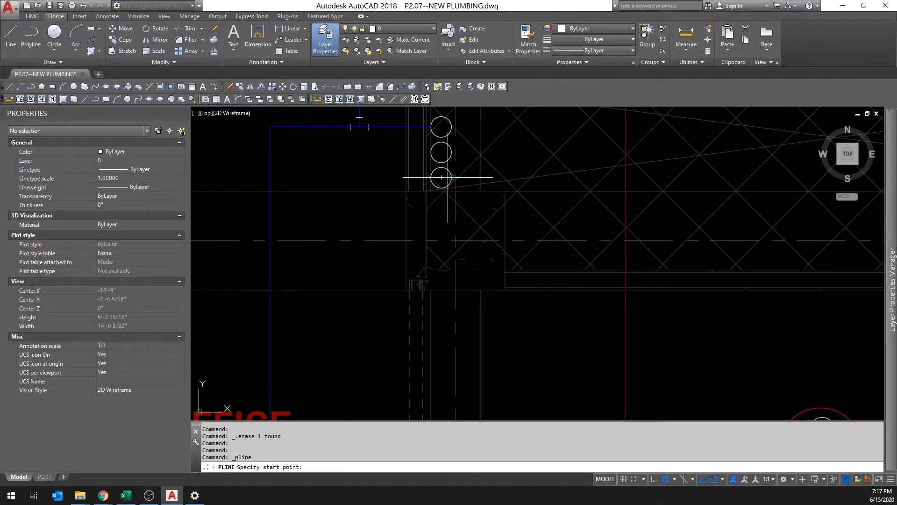
{"action": "left_click", "coordinate": [431, 177]}
{"action": "left_click", "coordinate": [369, 177]}
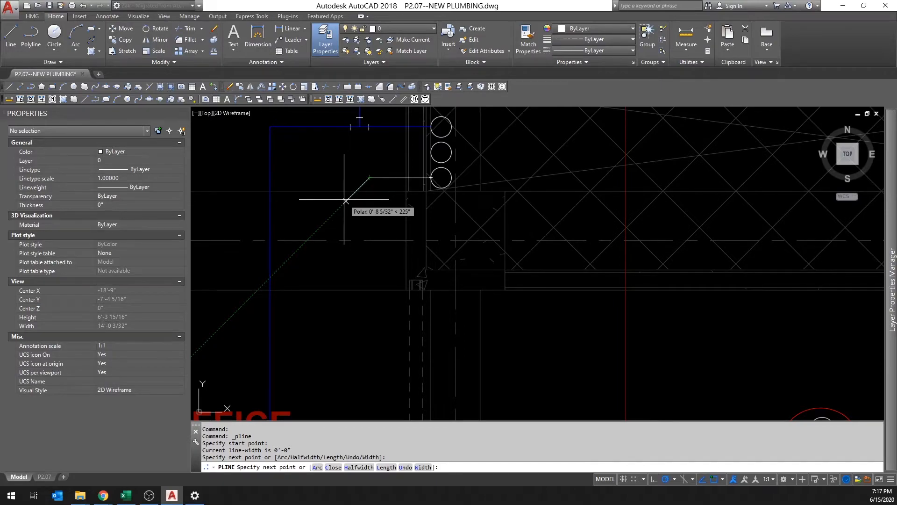
{"action": "left_click", "coordinate": [323, 224]}
Step: Continue the polyline south, about 11" diagonally southeast at 45 degrees, and east to the wall west of the shower
{"action": "middle_click_drag", "start_coordinate": [323, 369], "coordinate": [398, 182]}
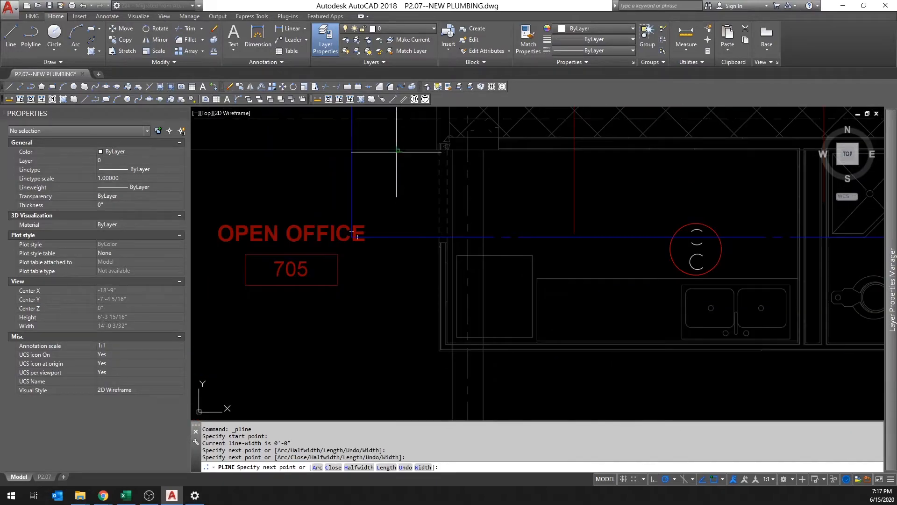
{"action": "left_click", "coordinate": [402, 193]}
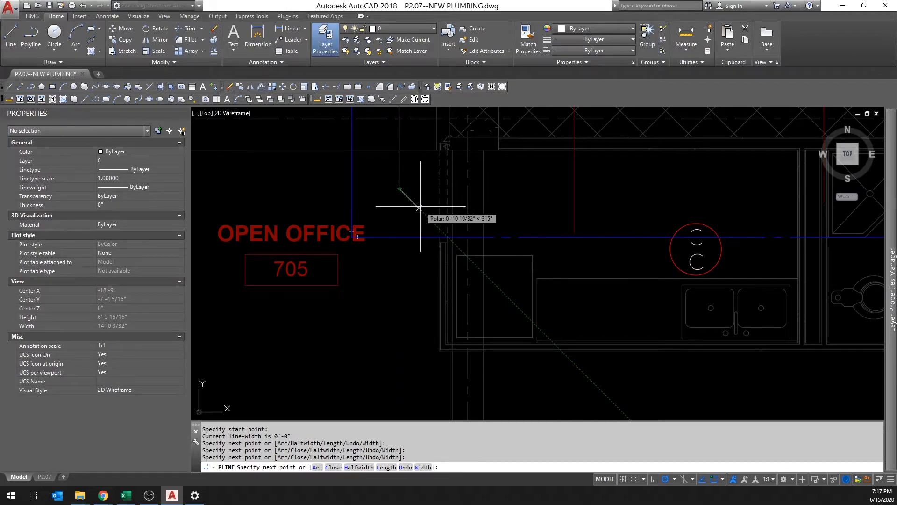
{"action": "left_click", "coordinate": [418, 207]}
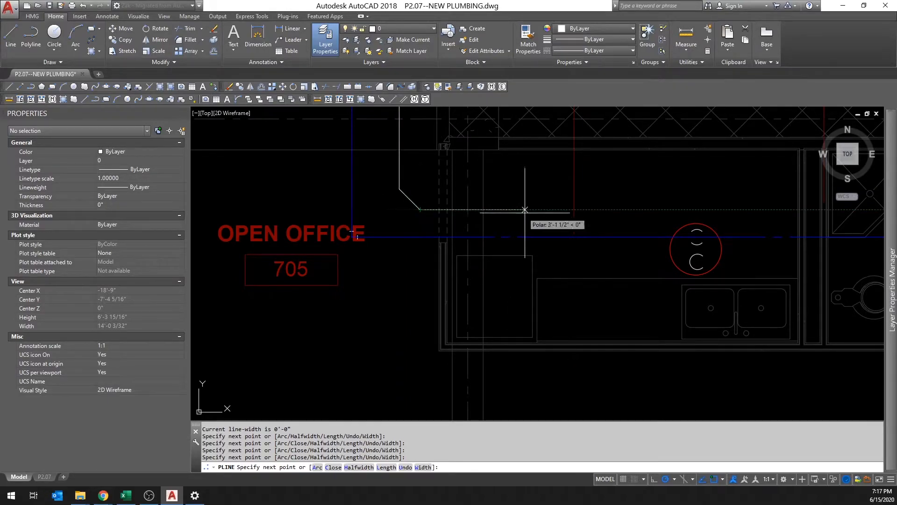
{"action": "middle_click_drag", "start_coordinate": [529, 213], "coordinate": [441, 194]}
{"action": "middle_click_drag", "start_coordinate": [555, 184], "coordinate": [416, 160]}
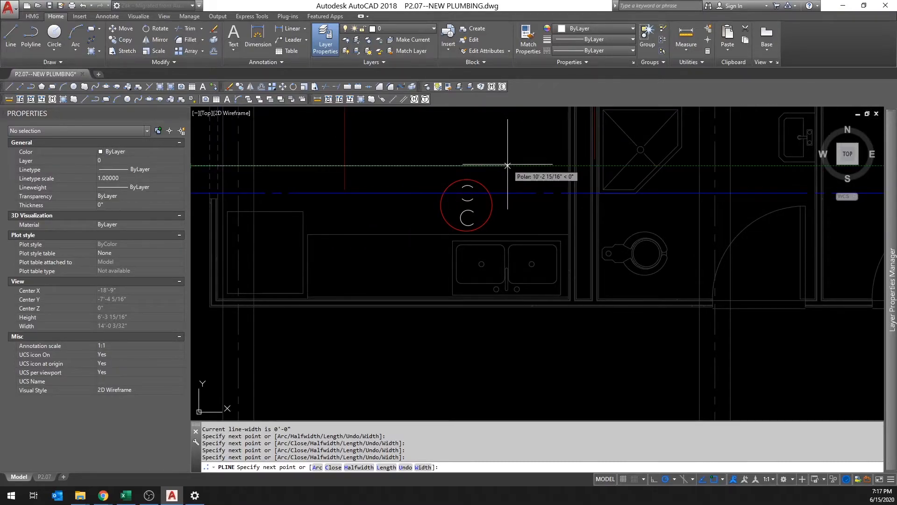
{"action": "middle_click_drag", "start_coordinate": [507, 166], "coordinate": [456, 162]}
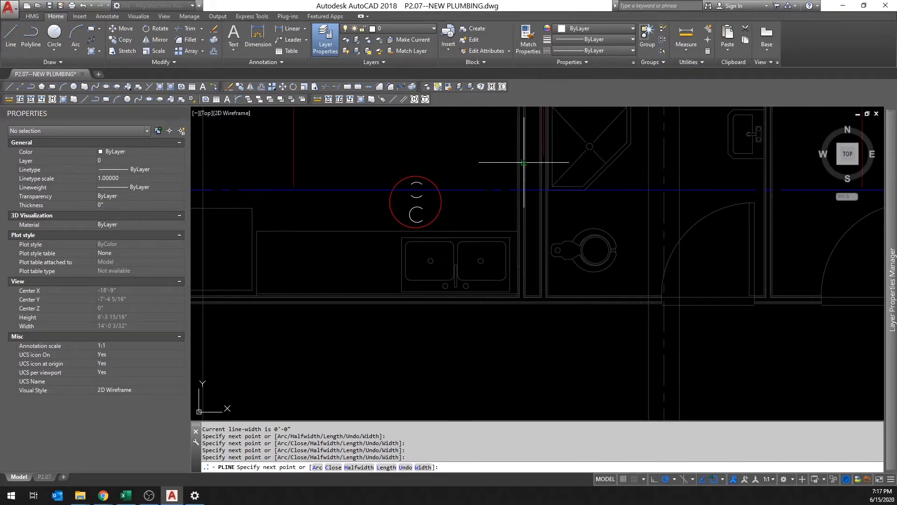
{"action": "scroll", "coordinate": [526, 162], "scroll_direction": "up", "scroll_amount": 6}
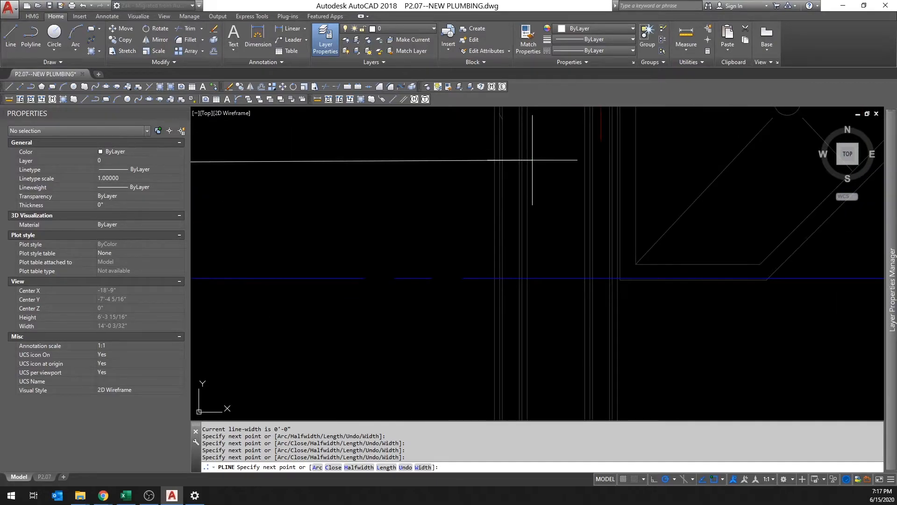
{"action": "key", "text": "Escape"}
Step: Match the new polyline's properties to the Sanitary Below line in the legend
{"action": "scroll", "coordinate": [531, 164], "scroll_direction": "down", "scroll_amount": 6}
{"action": "scroll", "coordinate": [510, 280], "scroll_direction": "down", "scroll_amount": 5}
{"action": "scroll", "coordinate": [605, 303], "scroll_direction": "up", "scroll_amount": 5}
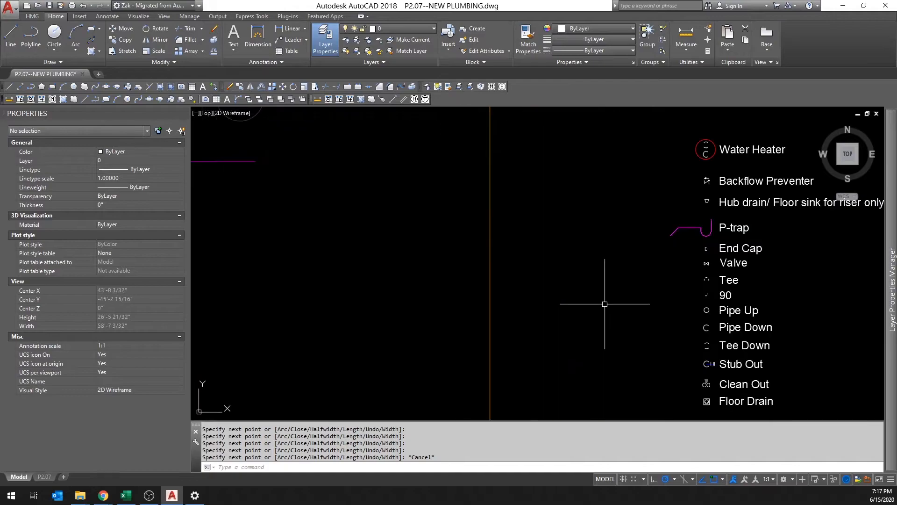
{"action": "scroll", "coordinate": [604, 303], "scroll_direction": "down", "scroll_amount": 3}
{"action": "left_click", "coordinate": [463, 134]}
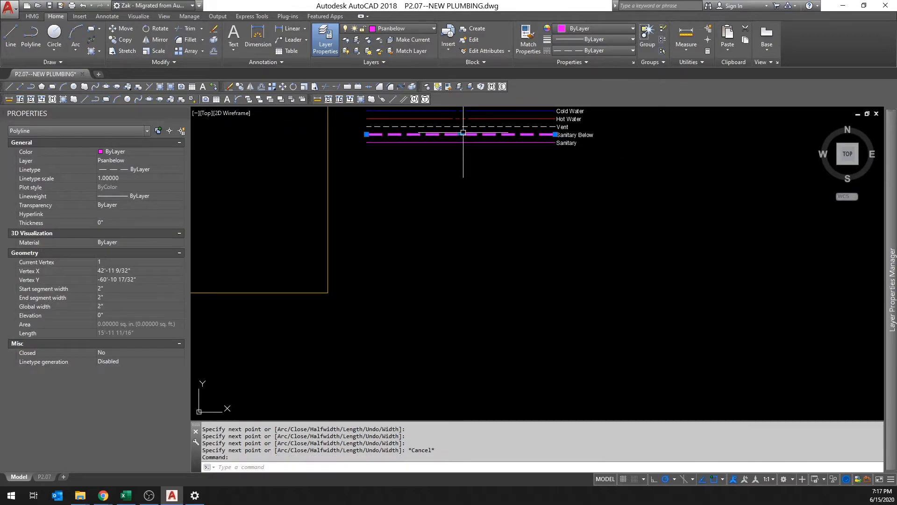
{"action": "type", "text": "ma"}
{"action": "key", "text": "Return"}
{"action": "scroll", "coordinate": [470, 190], "scroll_direction": "down", "scroll_amount": 3}
{"action": "middle_click_drag", "start_coordinate": [470, 190], "coordinate": [458, 267]}
{"action": "scroll", "coordinate": [573, 279], "scroll_direction": "up", "scroll_amount": 1}
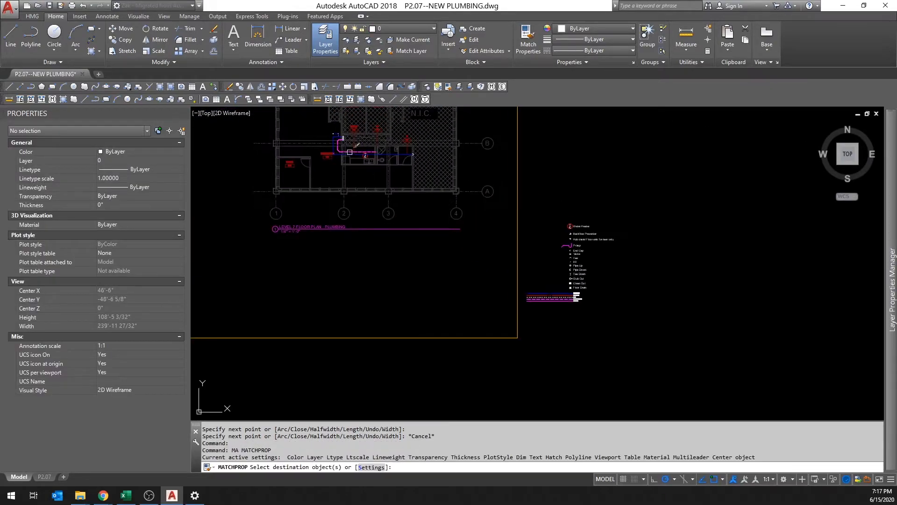
{"action": "scroll", "coordinate": [345, 149], "scroll_direction": "up", "scroll_amount": 4}
{"action": "scroll", "coordinate": [345, 150], "scroll_direction": "up", "scroll_amount": 5}
{"action": "key", "text": "Escape"}
{"action": "key", "text": "Escape"}
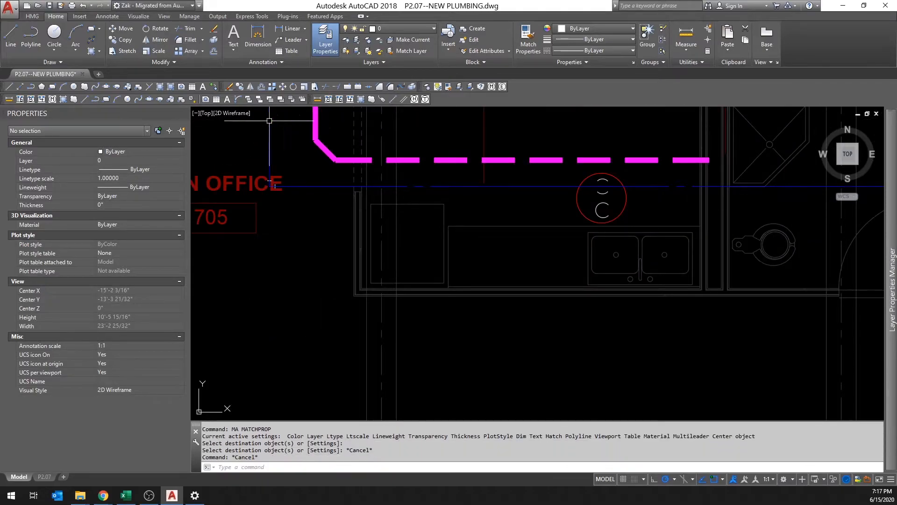
Step: Draw a short polyline stub south from the sanitary line's southwest corner and match its properties to the sanitary line
{"action": "left_click", "coordinate": [31, 34]}
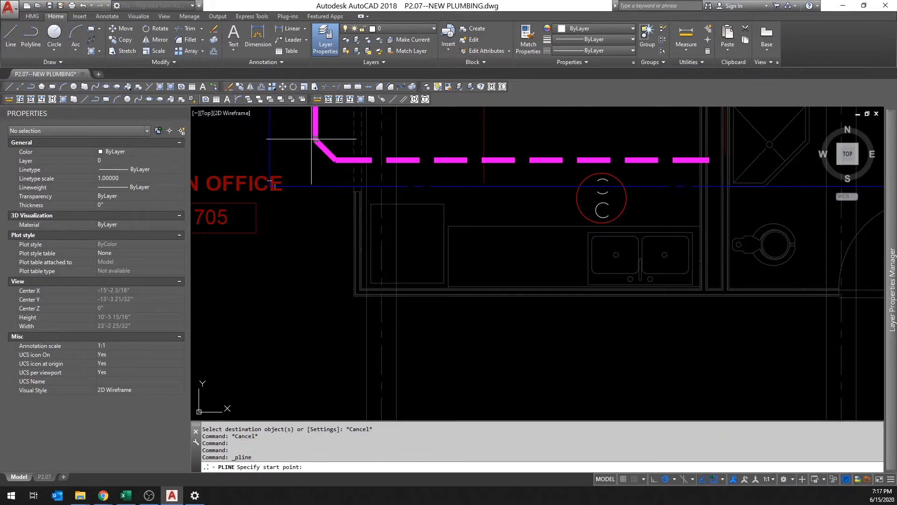
{"action": "left_click", "coordinate": [316, 139]}
{"action": "left_click", "coordinate": [321, 176]}
{"action": "key", "text": "Escape"}
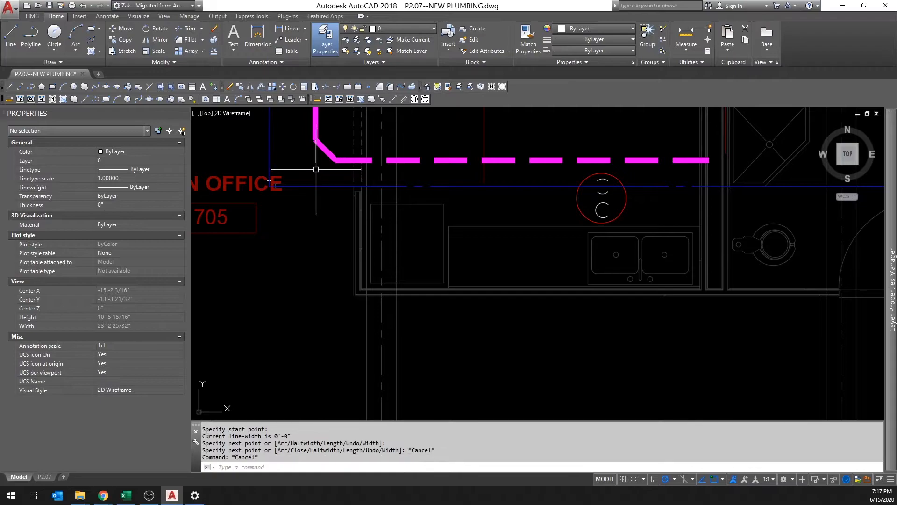
{"action": "left_click", "coordinate": [326, 157]}
{"action": "type", "text": "ma"}
{"action": "key", "text": "Return"}
{"action": "key", "text": "Escape"}
Step: Copy the Clean Out symbol from the legend with its top as base point and paste it at the stub's south end
{"action": "scroll", "coordinate": [304, 176], "scroll_direction": "down", "scroll_amount": 8}
{"action": "scroll", "coordinate": [695, 363], "scroll_direction": "up", "scroll_amount": 6}
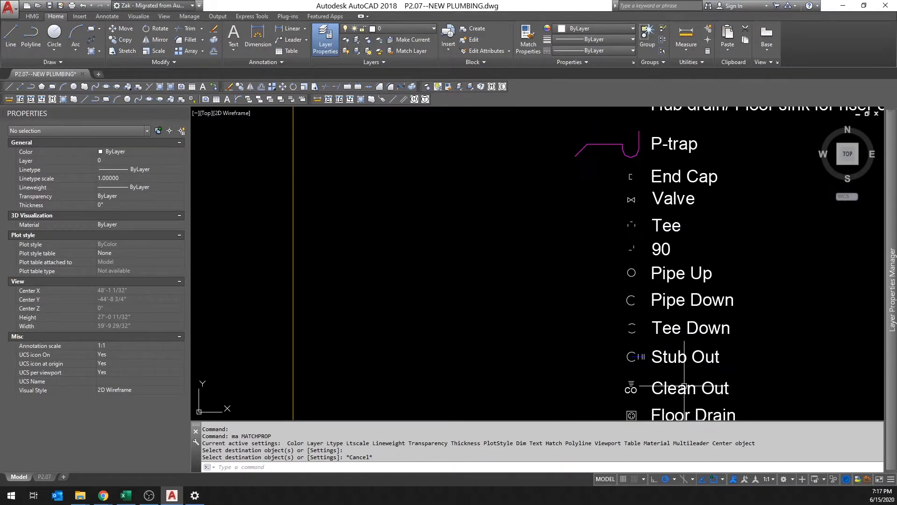
{"action": "middle_click_drag", "start_coordinate": [657, 252], "coordinate": [628, 192]}
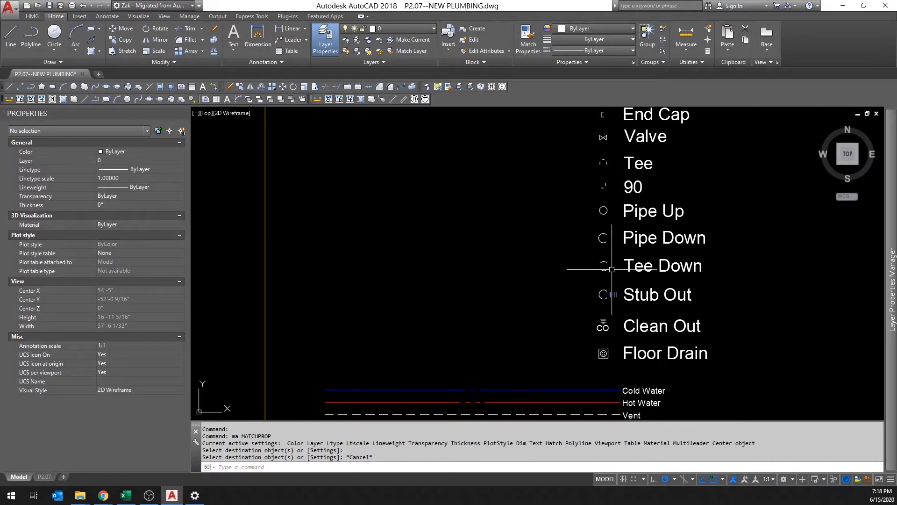
{"action": "scroll", "coordinate": [606, 313], "scroll_direction": "up", "scroll_amount": 4}
{"action": "left_click_drag", "start_coordinate": [621, 361], "coordinate": [561, 304]}
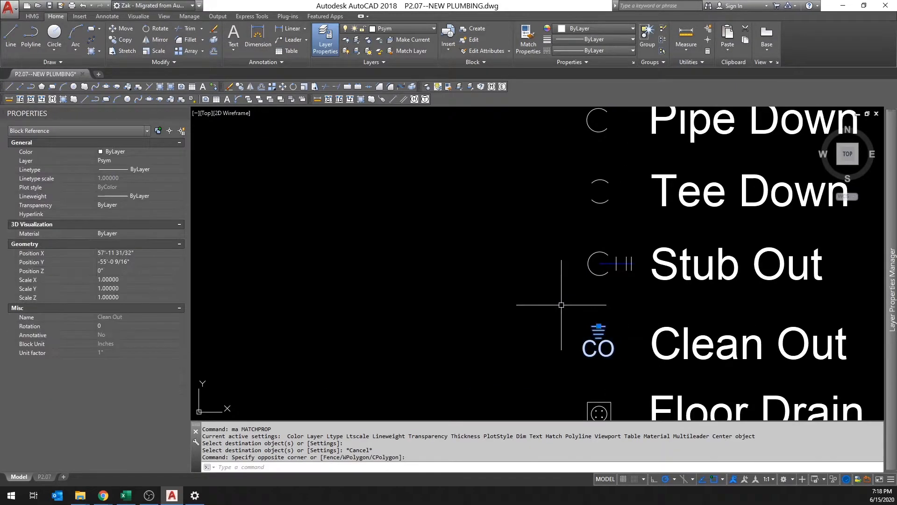
{"action": "key", "text": "ctrl+shift+c"}
{"action": "left_click", "coordinate": [598, 326]}
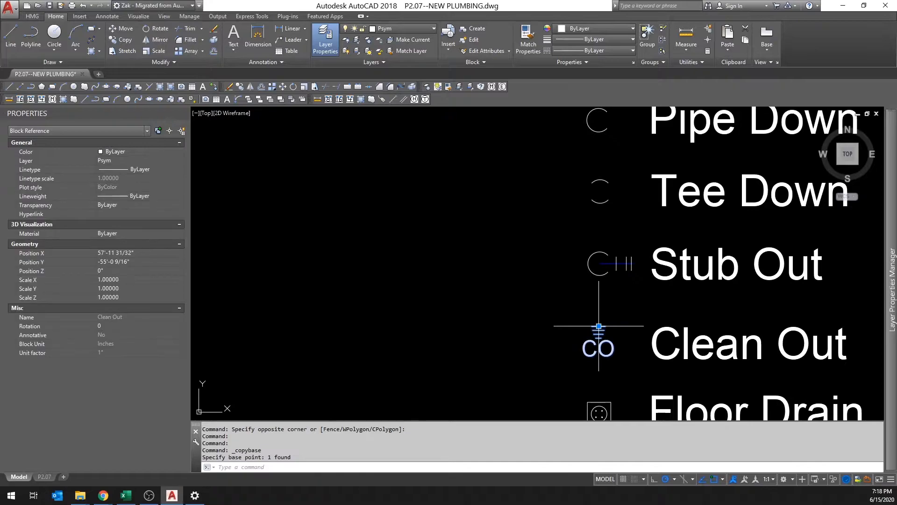
{"action": "scroll", "coordinate": [458, 299], "scroll_direction": "down", "scroll_amount": 5}
{"action": "scroll", "coordinate": [363, 226], "scroll_direction": "up", "scroll_amount": 4}
{"action": "key", "text": "ctrl+v"}
{"action": "scroll", "coordinate": [327, 231], "scroll_direction": "up", "scroll_amount": 3}
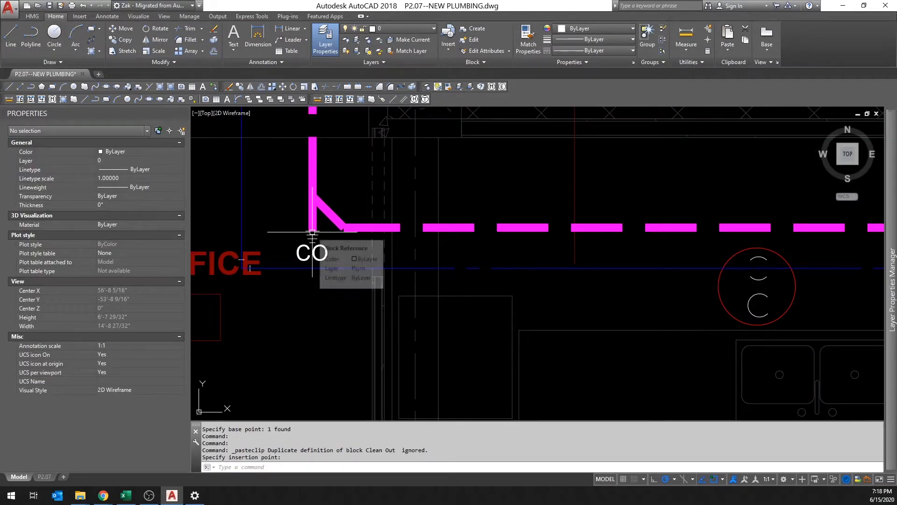
{"action": "scroll", "coordinate": [517, 248], "scroll_direction": "down", "scroll_amount": 4}
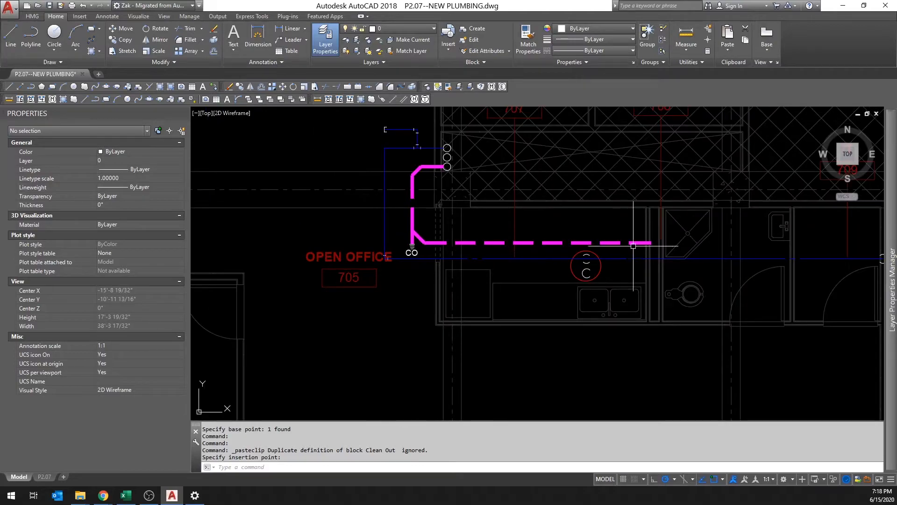
{"action": "scroll", "coordinate": [675, 255], "scroll_direction": "up", "scroll_amount": 2}
{"action": "left_click", "coordinate": [677, 254]}
{"action": "left_click", "coordinate": [343, 195]}
{"action": "key", "text": "Escape"}
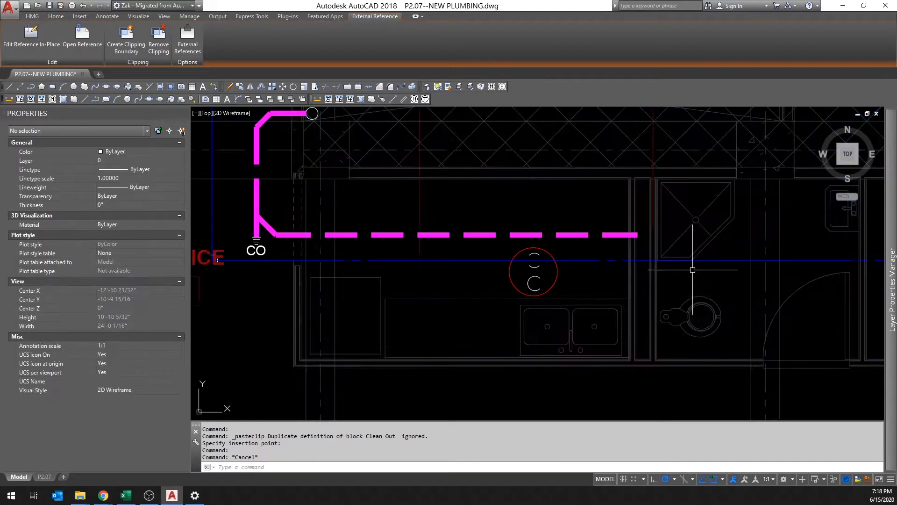
Step: Stretch the sanitary line's long horizontal run, its stub and the Clean Out about 12" north, excluding the water heater from the selection
{"action": "left_click", "coordinate": [727, 254]}
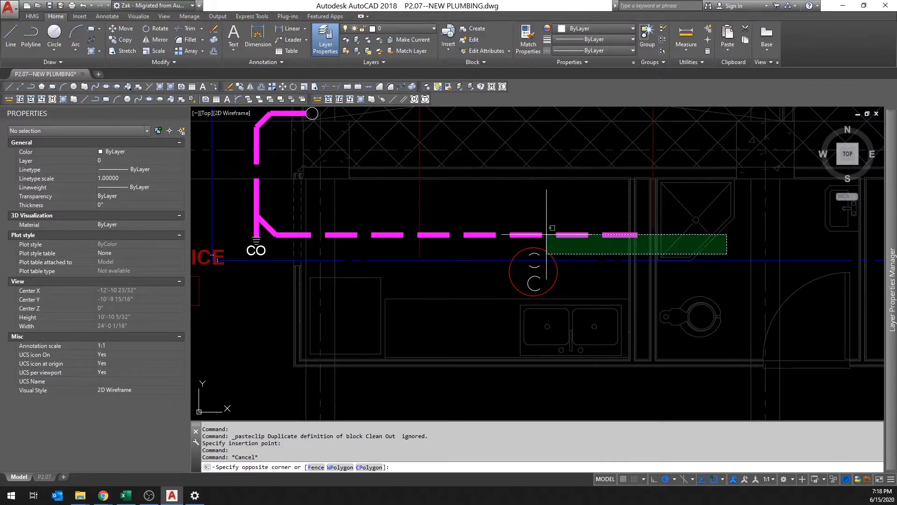
{"action": "left_click", "coordinate": [234, 195]}
{"action": "left_click", "coordinate": [445, 349]}
{"action": "left_click", "coordinate": [341, 310], "text": "shift"}
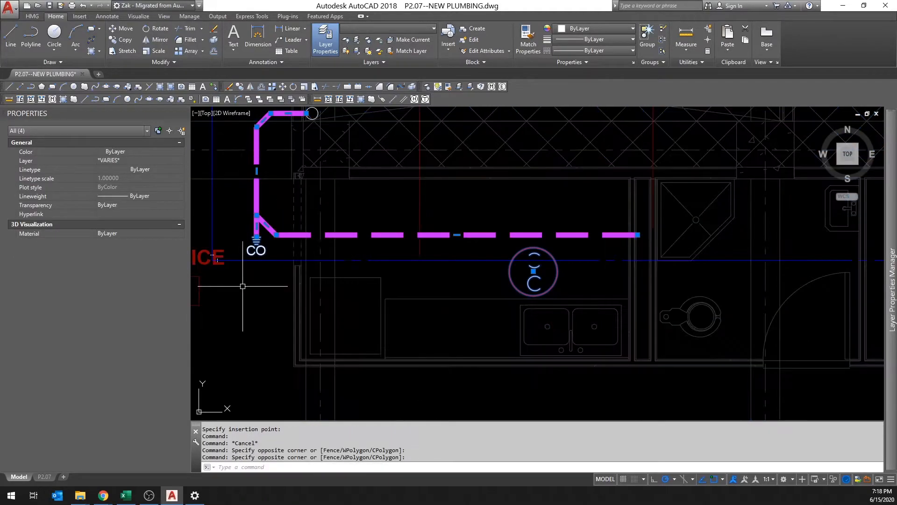
{"action": "middle_click_drag", "start_coordinate": [302, 287], "coordinate": [310, 275]}
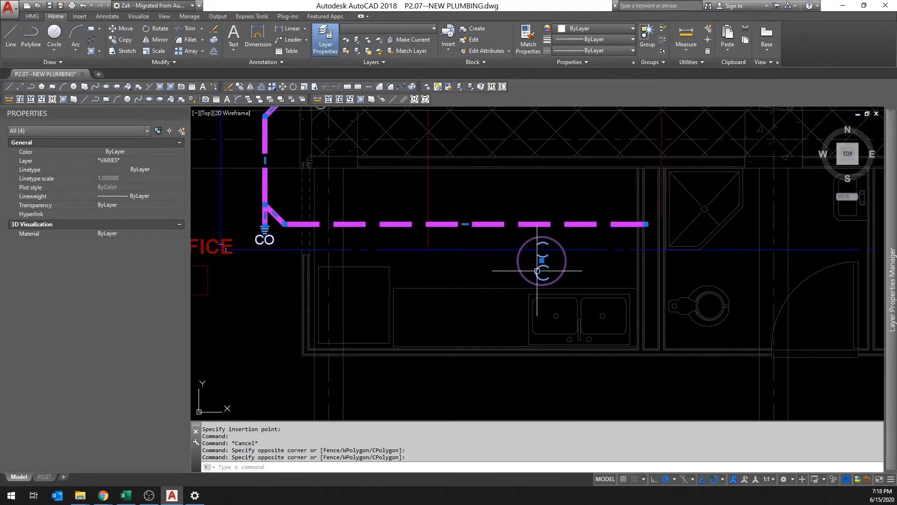
{"action": "left_click", "coordinate": [599, 279]}
{"action": "left_click", "coordinate": [517, 244], "text": "shift"}
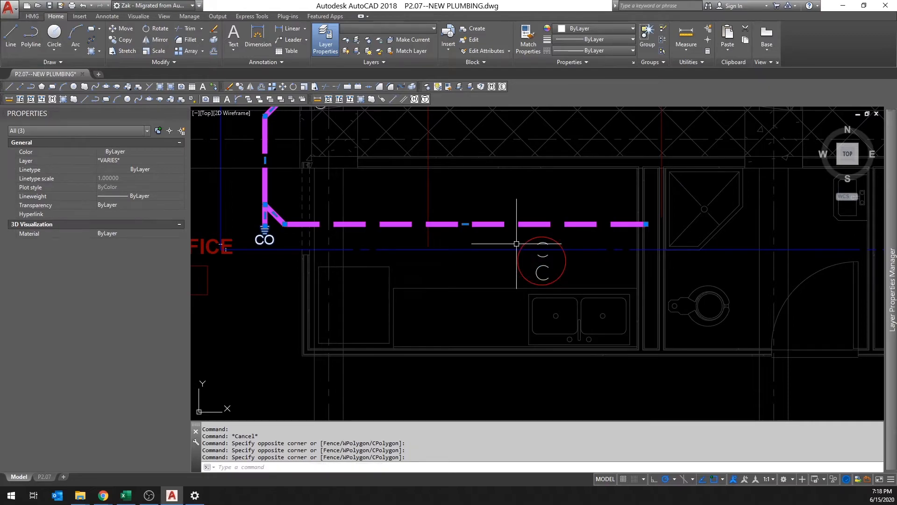
{"action": "key", "text": "Return"}
{"action": "left_click", "coordinate": [492, 208]}
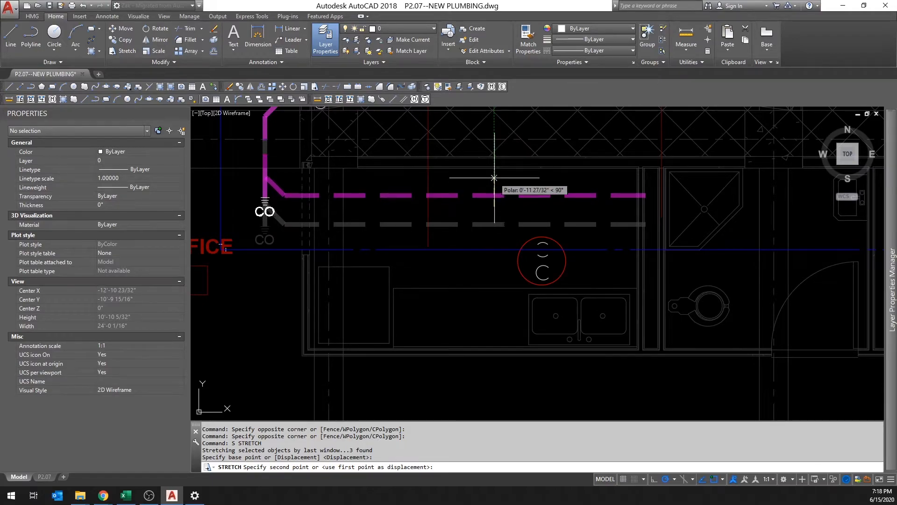
{"action": "left_click", "coordinate": [494, 179]}
{"action": "key", "text": "Escape"}
{"action": "key", "text": "Escape"}
Step: Switch to the completed P2.07 PDF in Chrome and examine the Level 7 plumbing plan and the riser diagram
{"action": "scroll", "coordinate": [481, 167], "scroll_direction": "down", "scroll_amount": 4}
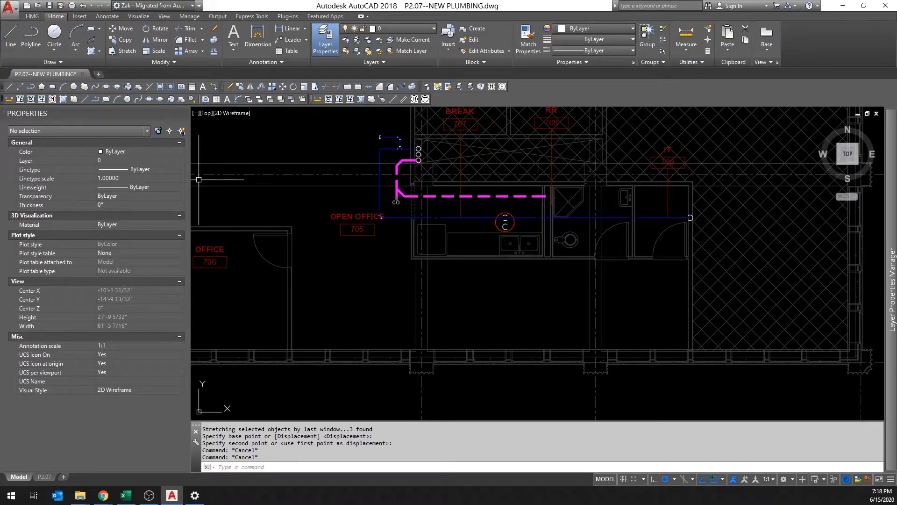
{"action": "key", "text": "alt+Tab"}
{"action": "scroll", "coordinate": [410, 237], "scroll_direction": "up", "scroll_amount": 5, "text": "ctrl"}
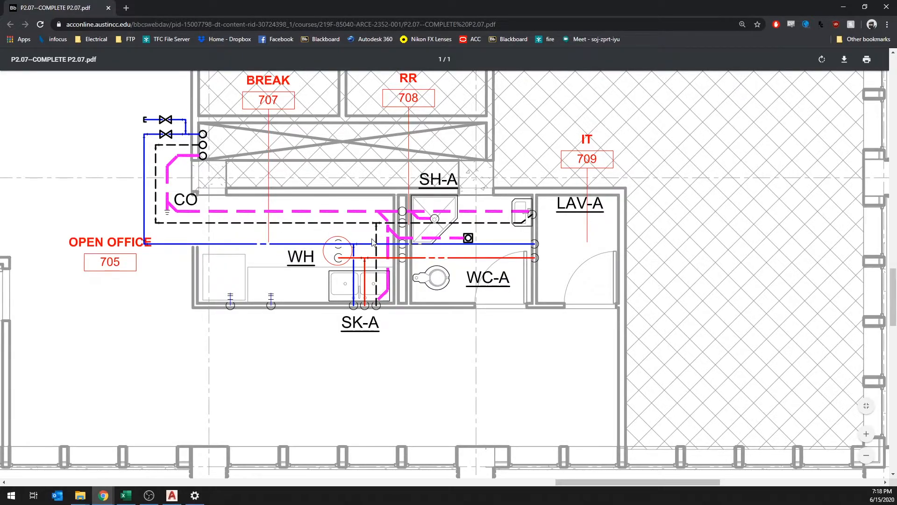
{"action": "scroll", "coordinate": [372, 241], "scroll_direction": "down", "scroll_amount": 2}
{"action": "scroll", "coordinate": [255, 234], "scroll_direction": "down", "scroll_amount": 5, "text": "ctrl"}
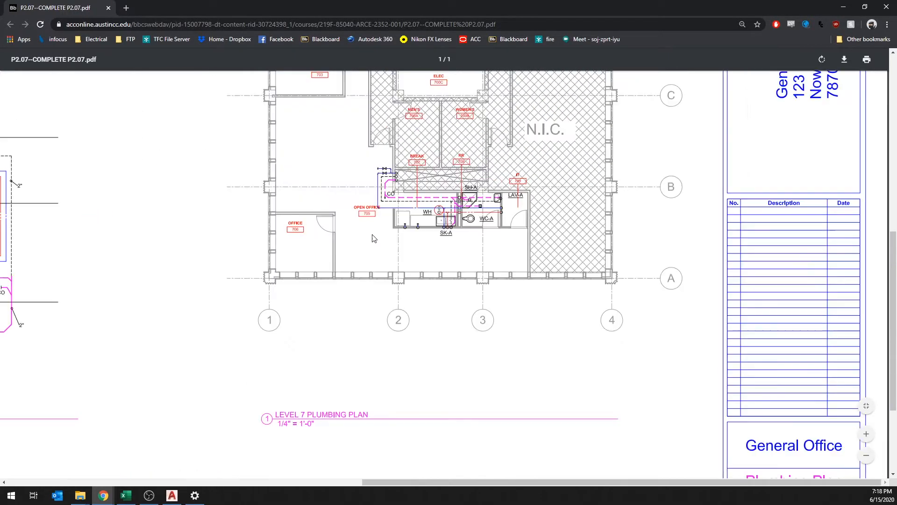
{"action": "scroll", "coordinate": [7, 204], "scroll_direction": "up", "scroll_amount": 4, "text": "ctrl"}
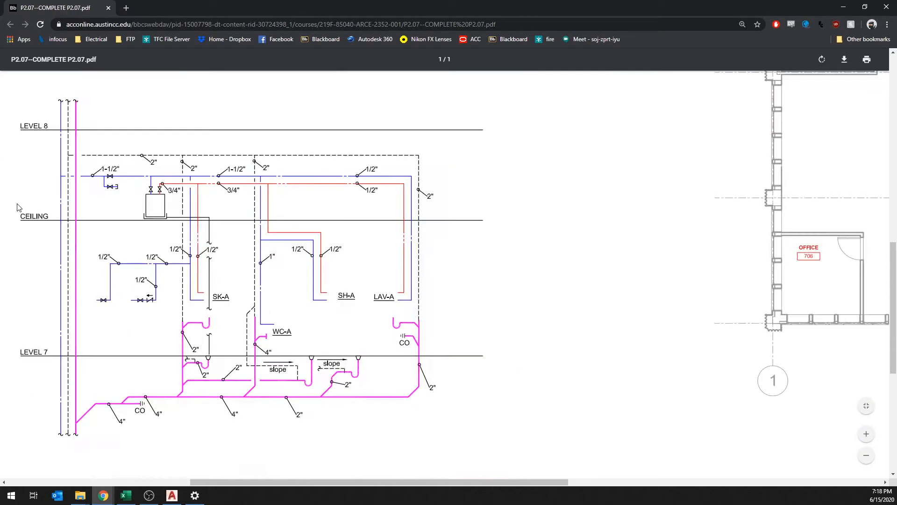
{"action": "scroll", "coordinate": [53, 207], "scroll_direction": "down", "scroll_amount": 5}
{"action": "scroll", "coordinate": [44, 200], "scroll_direction": "up", "scroll_amount": 5}
{"action": "scroll", "coordinate": [15, 203], "scroll_direction": "down", "scroll_amount": 1, "text": "ctrl"}
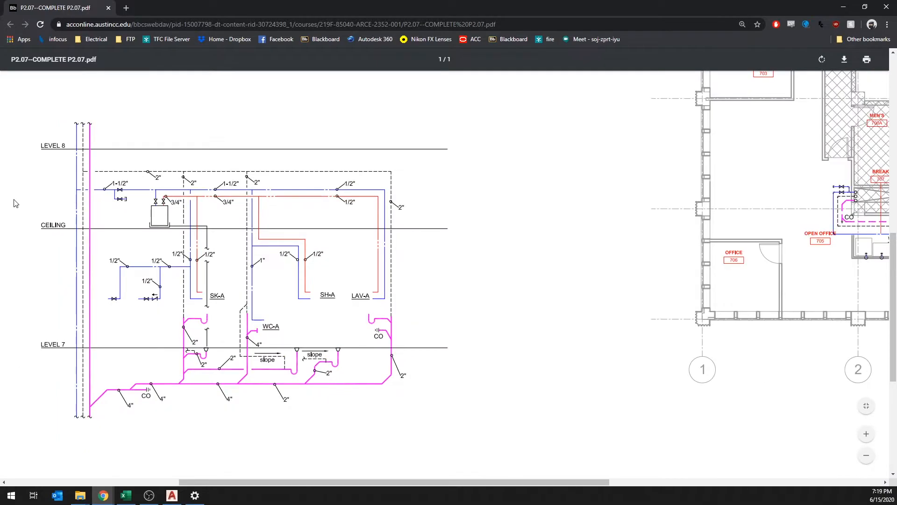
Step: Switch back to AutoCAD and examine the Level 8, Ceiling and Level 7 lines of the partial plumbing riser
{"action": "key", "text": "alt+Tab"}
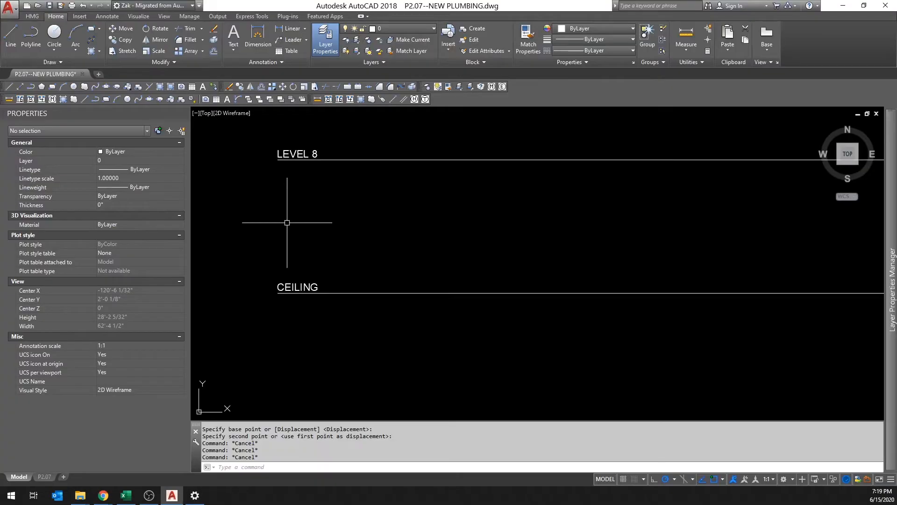
{"action": "scroll", "coordinate": [287, 222], "scroll_direction": "down", "scroll_amount": 2}
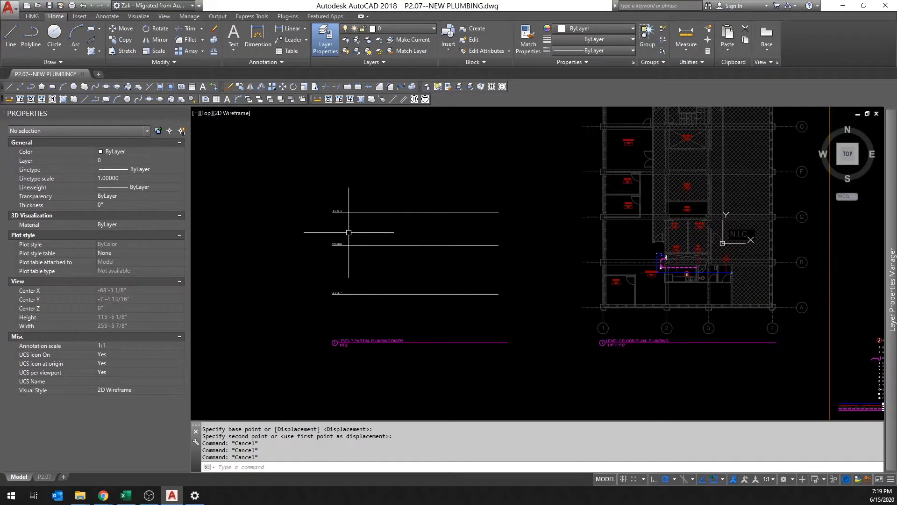
{"action": "scroll", "coordinate": [323, 199], "scroll_direction": "down", "scroll_amount": 2}
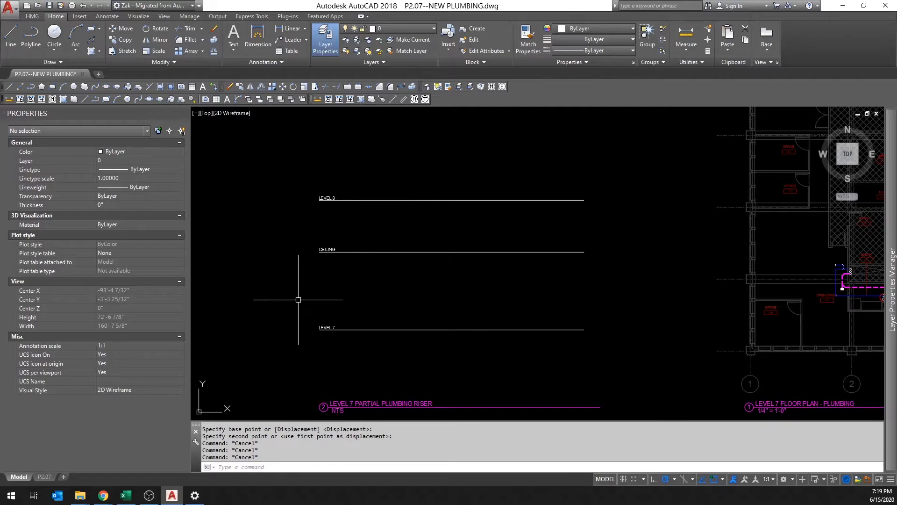
Step: Switch to the completed P2.07 PDF in Chrome, enlarge the riser diagram, examine its three vertical risers from end to end, and return to AutoCAD
{"action": "key", "text": "alt+Tab"}
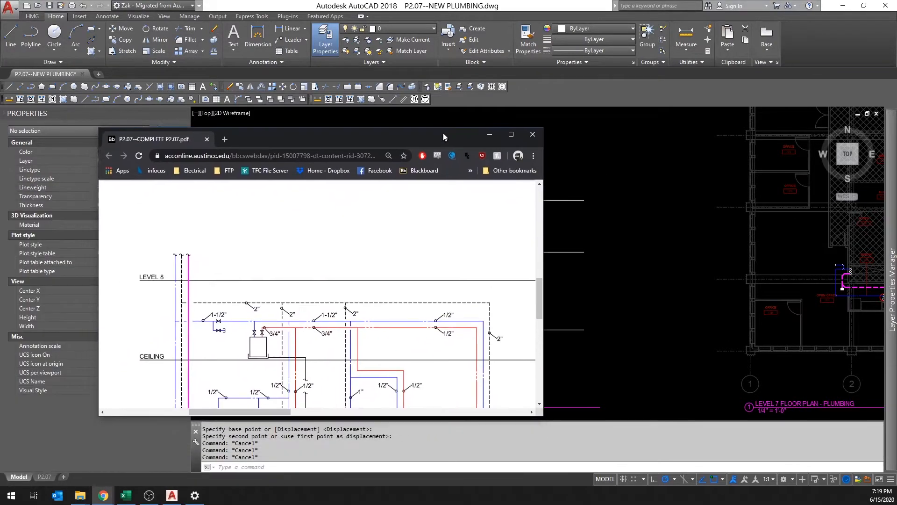
{"action": "left_click_drag", "start_coordinate": [442, 134], "coordinate": [536, 125]}
{"action": "double_click", "coordinate": [535, 125]}
{"action": "scroll", "coordinate": [31, 126], "scroll_direction": "up", "scroll_amount": 5, "text": "ctrl"}
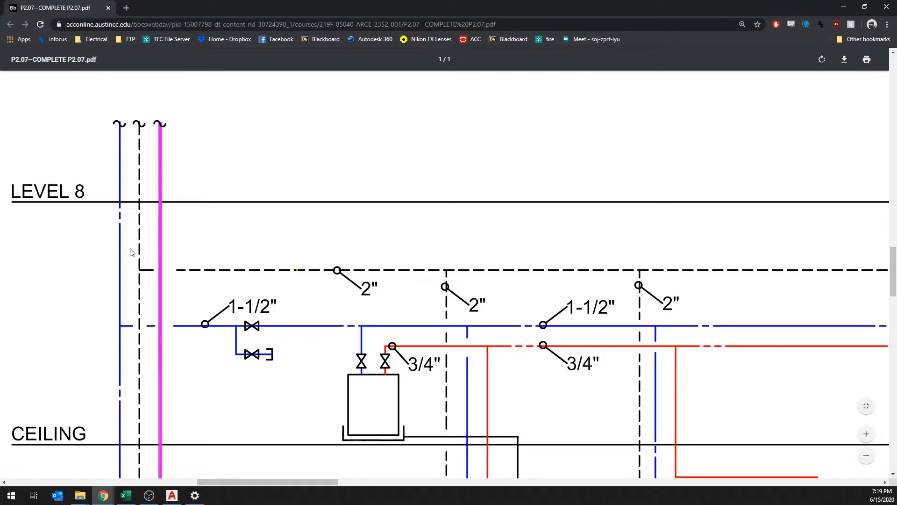
{"action": "scroll", "coordinate": [131, 246], "scroll_direction": "down", "scroll_amount": 15}
{"action": "scroll", "coordinate": [123, 280], "scroll_direction": "up", "scroll_amount": 5}
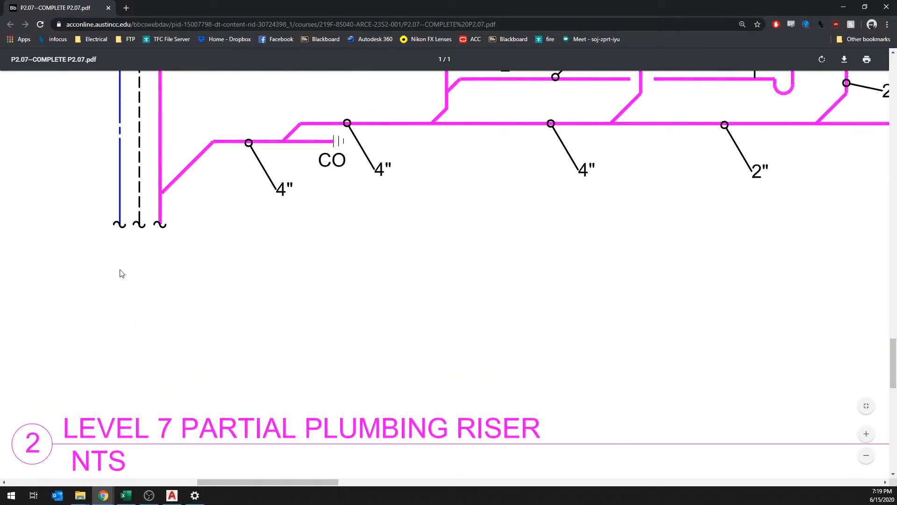
{"action": "key", "text": "alt+Tab"}
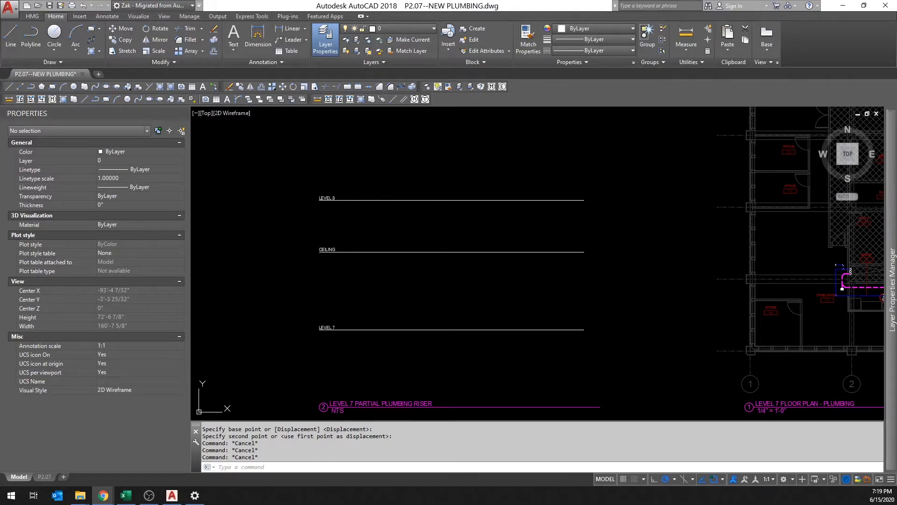
{"action": "key", "text": "Escape"}
{"action": "key", "text": "Escape"}
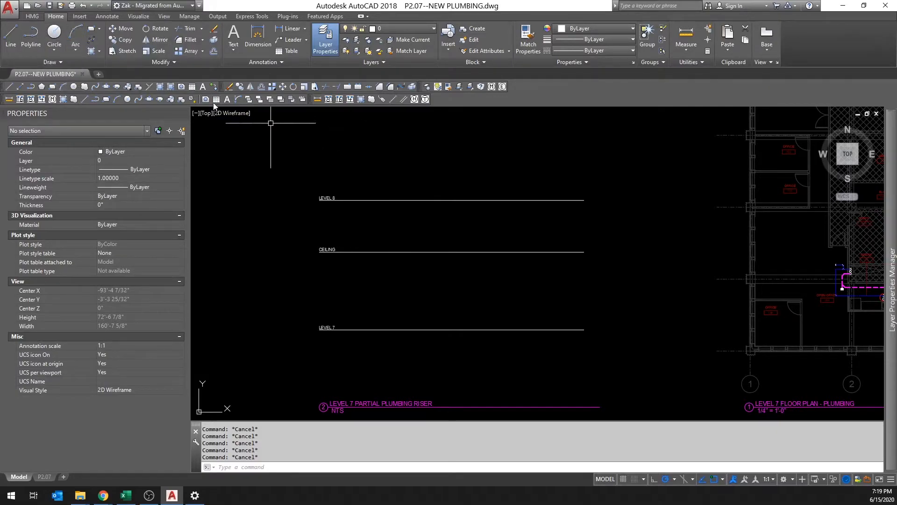
Step: Draw a vertical riser line just right of the level labels, from above the Level 8 line to below the Level 7 line
{"action": "left_click", "coordinate": [11, 37]}
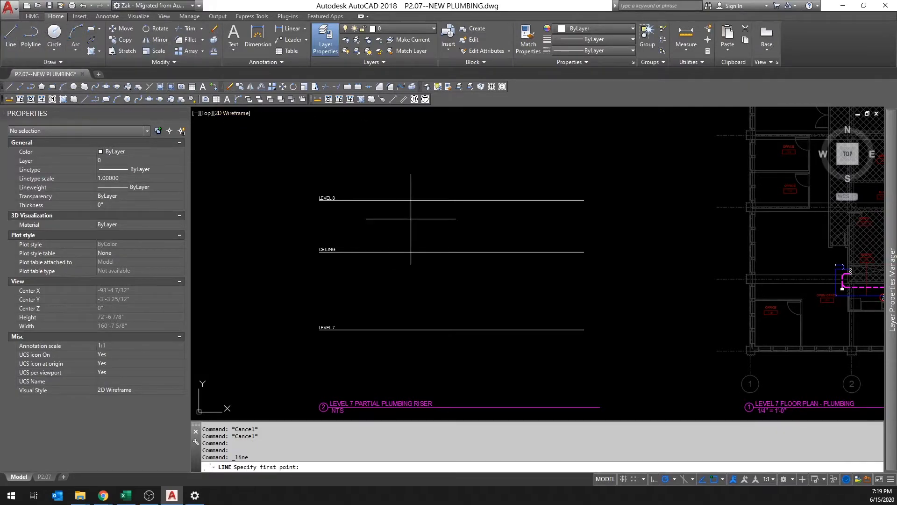
{"action": "left_click", "coordinate": [350, 168]}
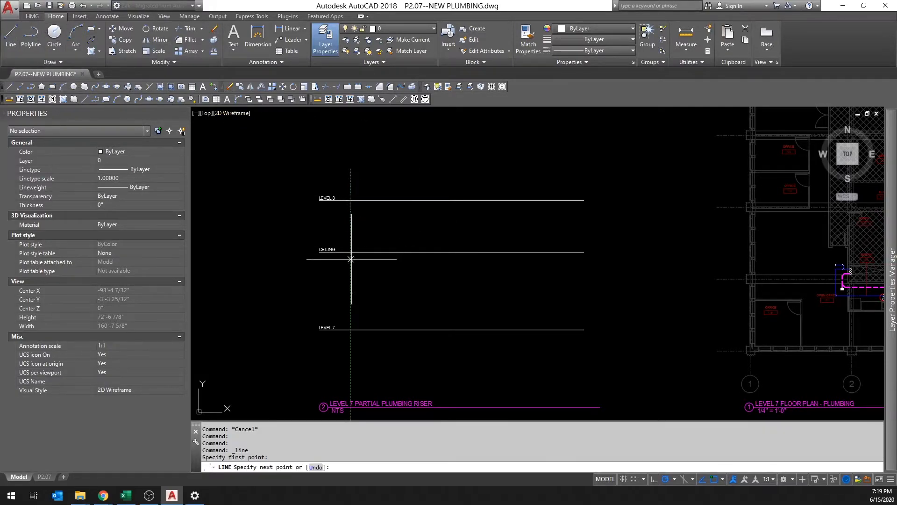
{"action": "left_click", "coordinate": [351, 353]}
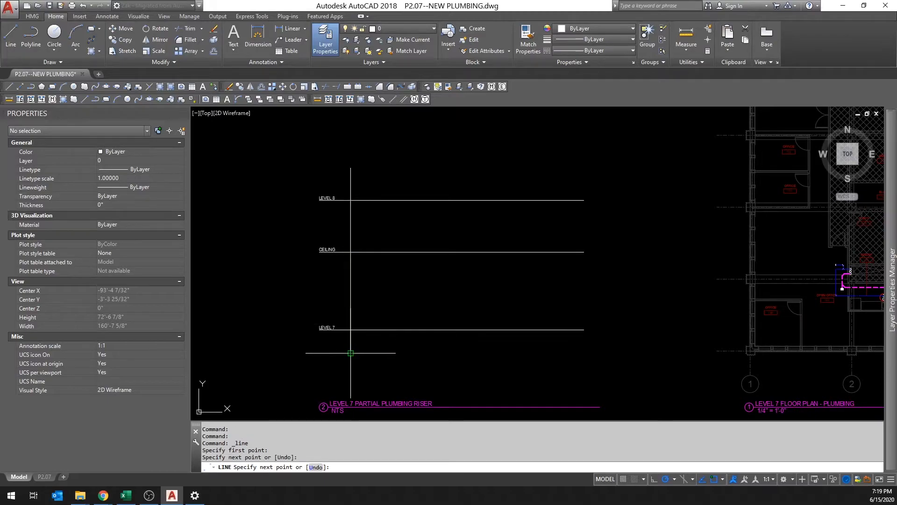
{"action": "key", "text": "Escape"}
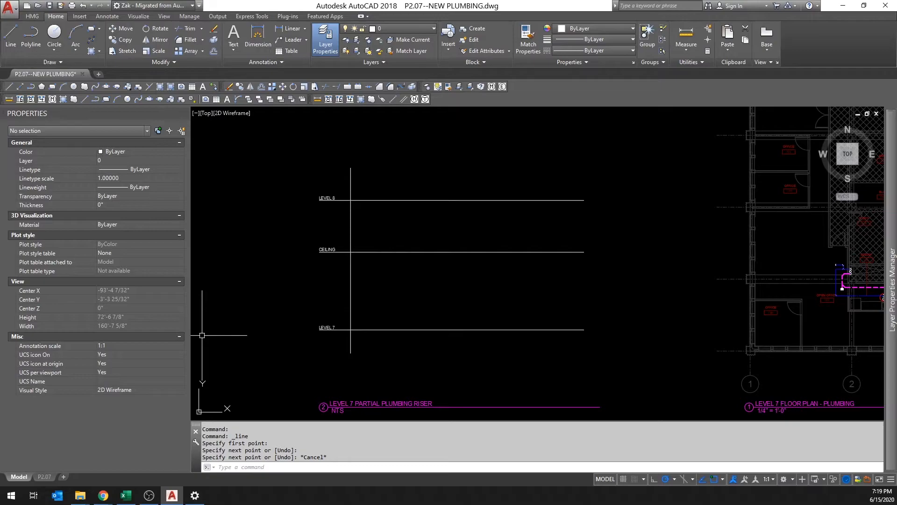
Step: Stretch the vertical line's lower end further down below Level 7, making the line about 46'-9" long
{"action": "left_click", "coordinate": [340, 345]}
{"action": "key", "text": "Escape"}
{"action": "left_click", "coordinate": [370, 363]}
{"action": "left_click", "coordinate": [340, 353]}
{"action": "left_click", "coordinate": [351, 351]}
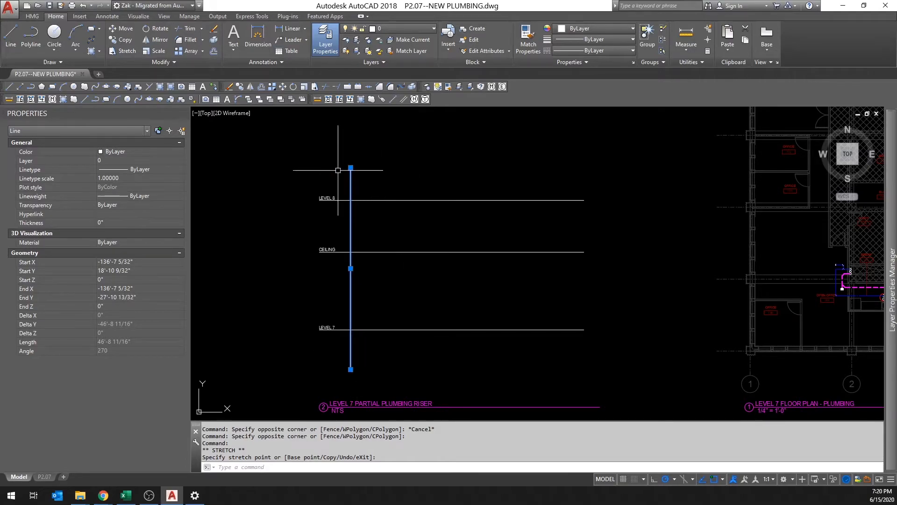
{"action": "key", "text": "Escape"}
Step: Copy the vertical riser line 2' to the east, using its upper endpoint as the base point
{"action": "left_click", "coordinate": [350, 179]}
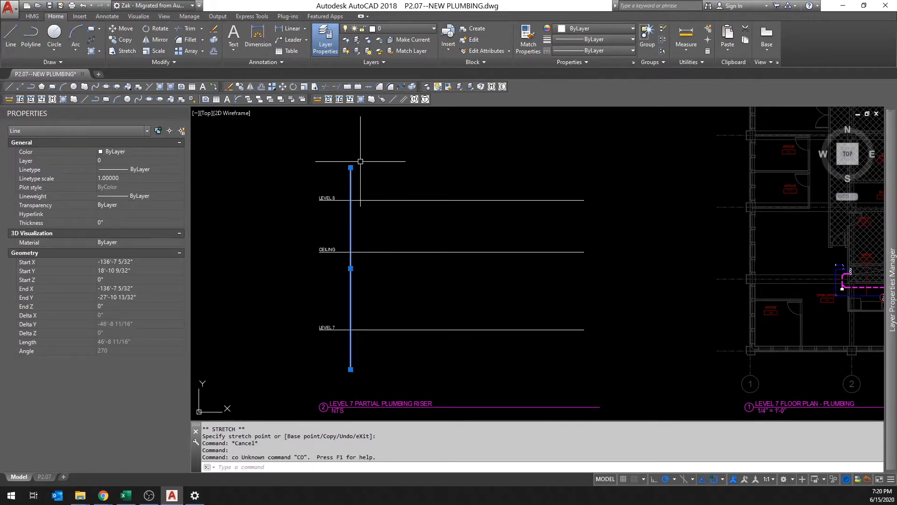
{"action": "type", "text": "c"}
{"action": "key", "text": "Return"}
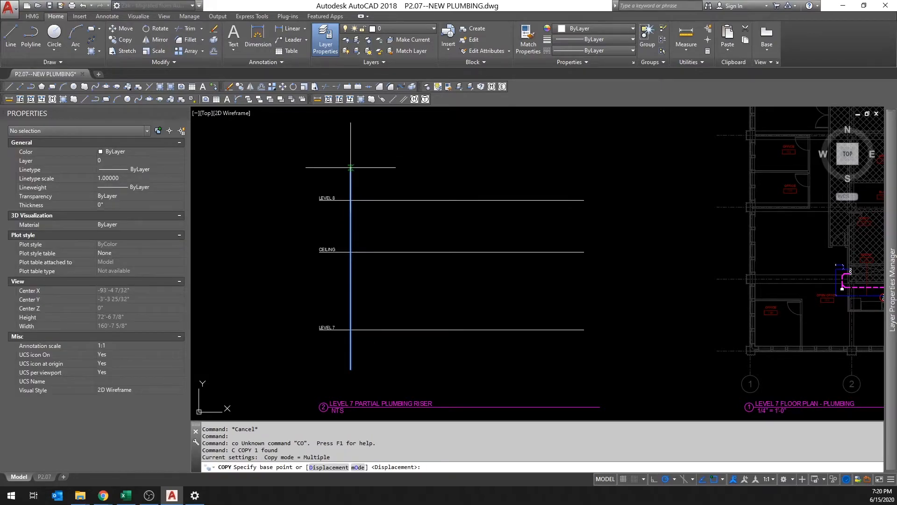
{"action": "left_click", "coordinate": [350, 168]}
{"action": "type", "text": "2'"}
{"action": "key", "text": "Return"}
{"action": "key", "text": "Escape"}
Step: Copy the second vertical line with its upper endpoint as base point and paste it to the east as a third riser line
{"action": "left_click", "coordinate": [360, 172]}
{"action": "key", "text": "ctrl+shift+c"}
{"action": "left_click", "coordinate": [359, 167]}
{"action": "key", "text": "ctrl+v"}
{"action": "key", "text": "Escape"}
{"action": "key", "text": "Escape"}
Step: Match the westernmost riser line's properties to the blue cold water line in the legend
{"action": "scroll", "coordinate": [416, 259], "scroll_direction": "down", "scroll_amount": 2}
{"action": "middle_click_drag", "start_coordinate": [644, 326], "coordinate": [410, 200]}
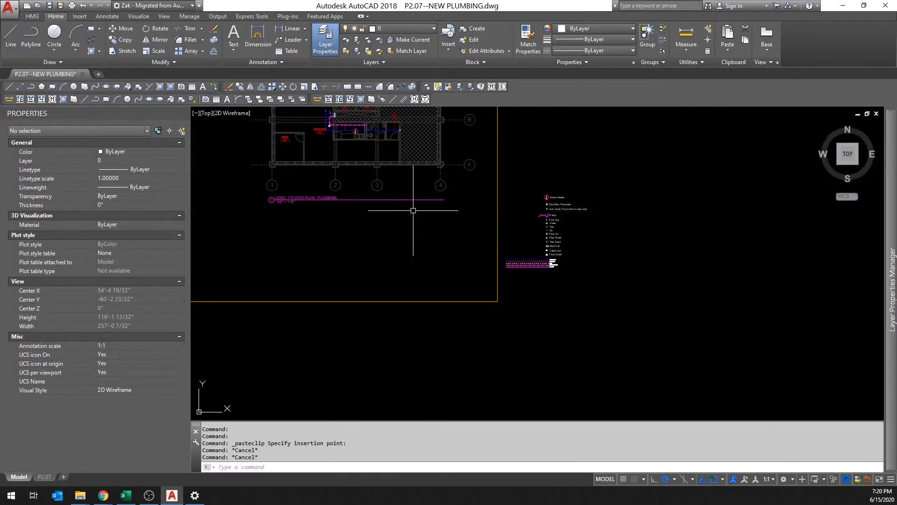
{"action": "scroll", "coordinate": [520, 260], "scroll_direction": "up", "scroll_amount": 3}
{"action": "type", "text": "ma"}
{"action": "key", "text": "Return"}
{"action": "scroll", "coordinate": [486, 229], "scroll_direction": "down", "scroll_amount": 4}
{"action": "scroll", "coordinate": [486, 229], "scroll_direction": "up", "scroll_amount": 2}
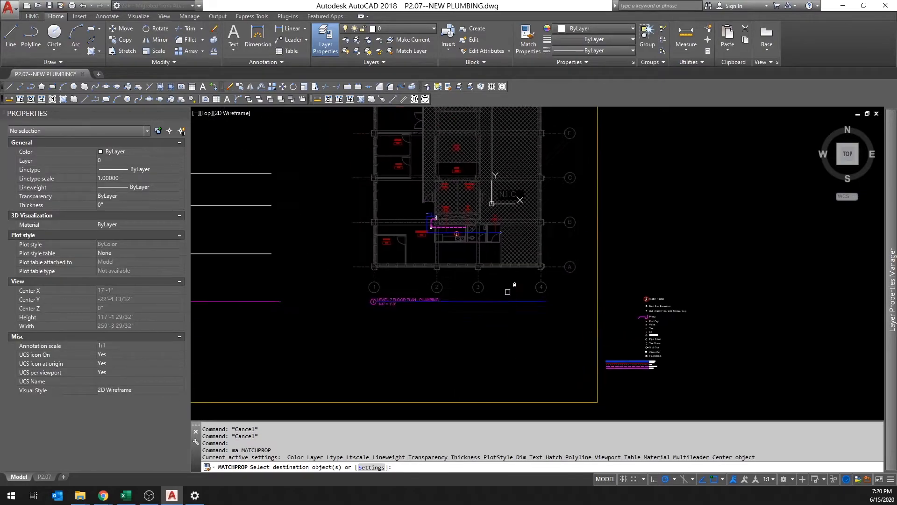
{"action": "middle_click_drag", "start_coordinate": [262, 280], "coordinate": [643, 284]}
{"action": "scroll", "coordinate": [470, 242], "scroll_direction": "up", "scroll_amount": 2}
{"action": "key", "text": "Escape"}
{"action": "key", "text": "Escape"}
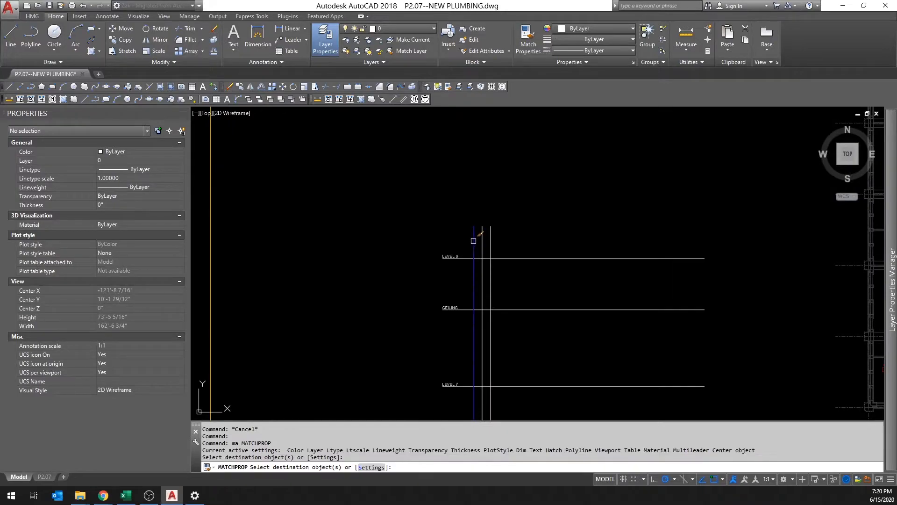
Step: Match the middle riser line's properties to the Vent line in the pipe legend
{"action": "scroll", "coordinate": [472, 241], "scroll_direction": "down", "scroll_amount": 3}
{"action": "scroll", "coordinate": [654, 327], "scroll_direction": "up", "scroll_amount": 5}
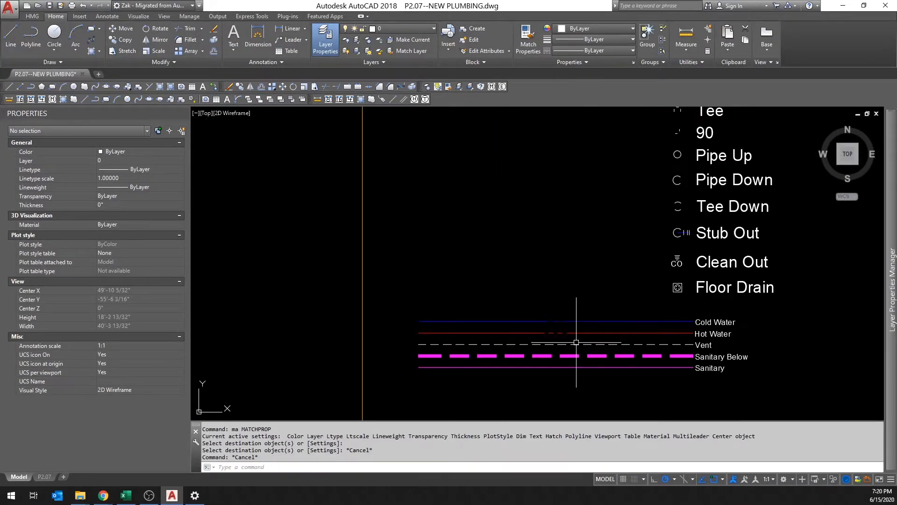
{"action": "scroll", "coordinate": [575, 344], "scroll_direction": "up", "scroll_amount": 2}
{"action": "left_click", "coordinate": [575, 344]}
{"action": "type", "text": "ma"}
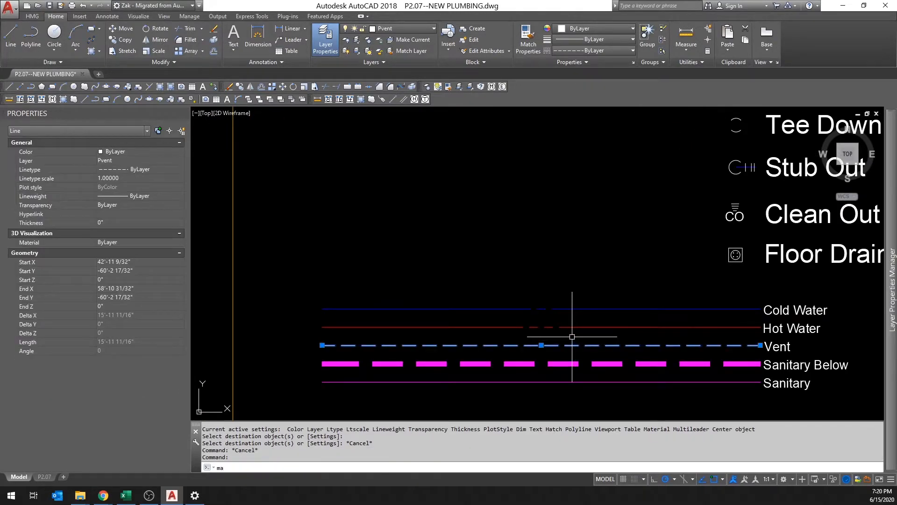
{"action": "key", "text": "Return"}
{"action": "scroll", "coordinate": [574, 339], "scroll_direction": "down", "scroll_amount": 3}
{"action": "scroll", "coordinate": [574, 337], "scroll_direction": "down", "scroll_amount": 3}
{"action": "middle_click_drag", "start_coordinate": [104, 264], "coordinate": [692, 260]}
{"action": "scroll", "coordinate": [468, 218], "scroll_direction": "up", "scroll_amount": 2}
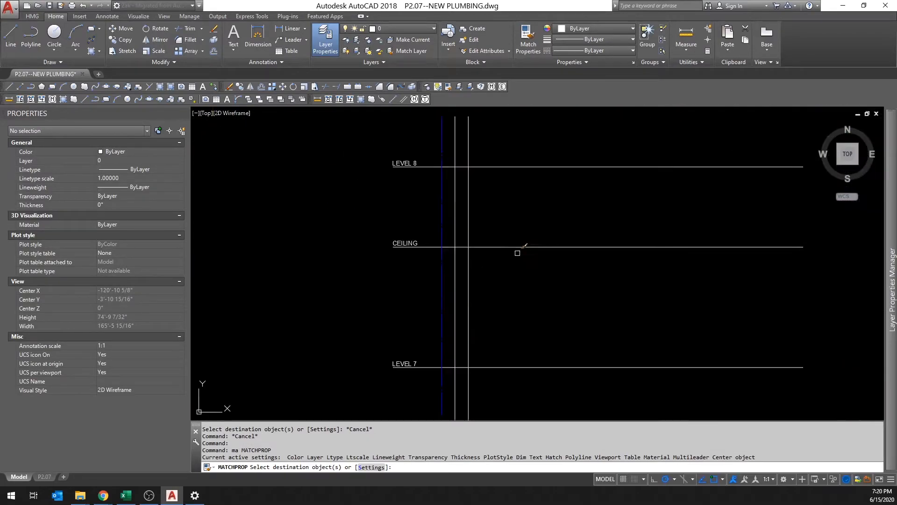
{"action": "key", "text": "Escape"}
{"action": "key", "text": "Escape"}
Step: Match the third riser line's properties to the Sanitary Below line in the pipe legend
{"action": "scroll", "coordinate": [455, 212], "scroll_direction": "down", "scroll_amount": 4}
{"action": "middle_click_drag", "start_coordinate": [455, 213], "coordinate": [367, 194]}
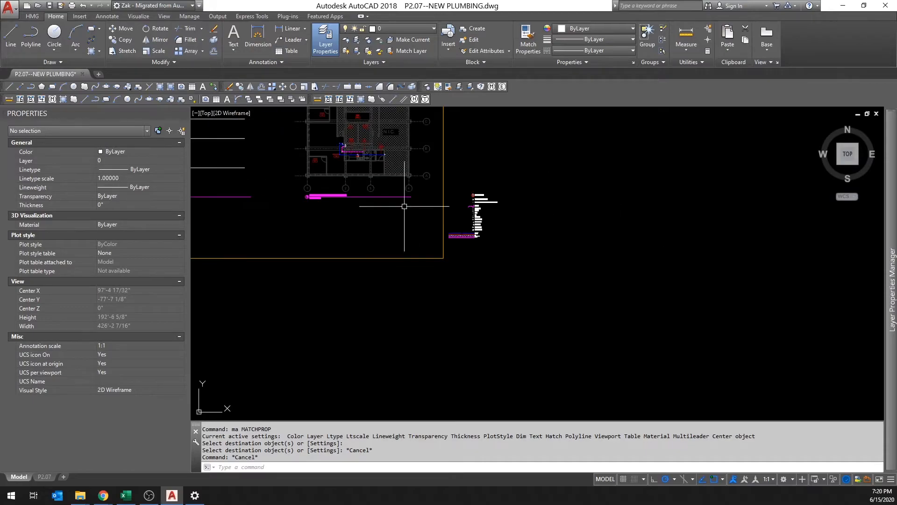
{"action": "scroll", "coordinate": [366, 194], "scroll_direction": "up", "scroll_amount": 2}
{"action": "left_click", "coordinate": [374, 216]}
{"action": "mouse_move", "coordinate": [375, 217]}
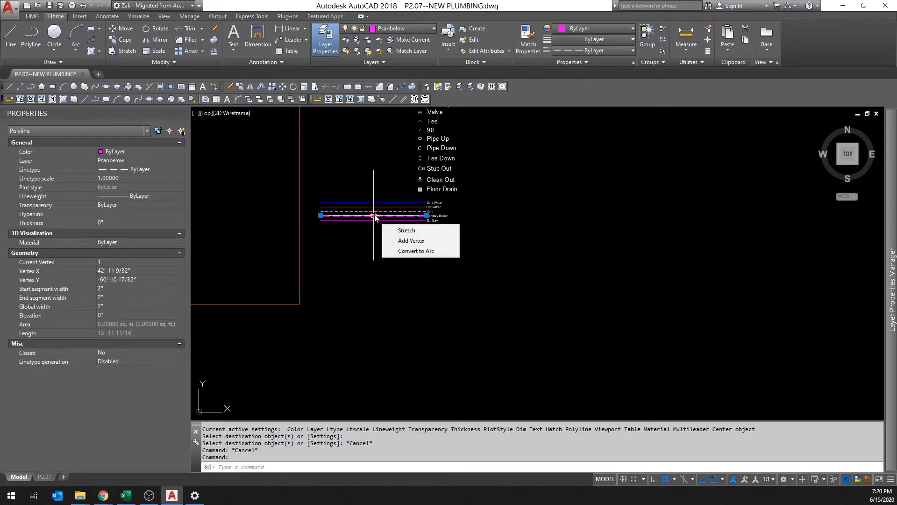
{"action": "left_click", "coordinate": [408, 240]}
{"action": "key", "text": "space"}
{"action": "key", "text": "Escape"}
{"action": "type", "text": "ma"}
{"action": "key", "text": "Return"}
{"action": "scroll", "coordinate": [383, 238], "scroll_direction": "down", "scroll_amount": 4}
{"action": "middle_click_drag", "start_coordinate": [394, 234], "coordinate": [725, 298]}
{"action": "scroll", "coordinate": [323, 177], "scroll_direction": "up", "scroll_amount": 2}
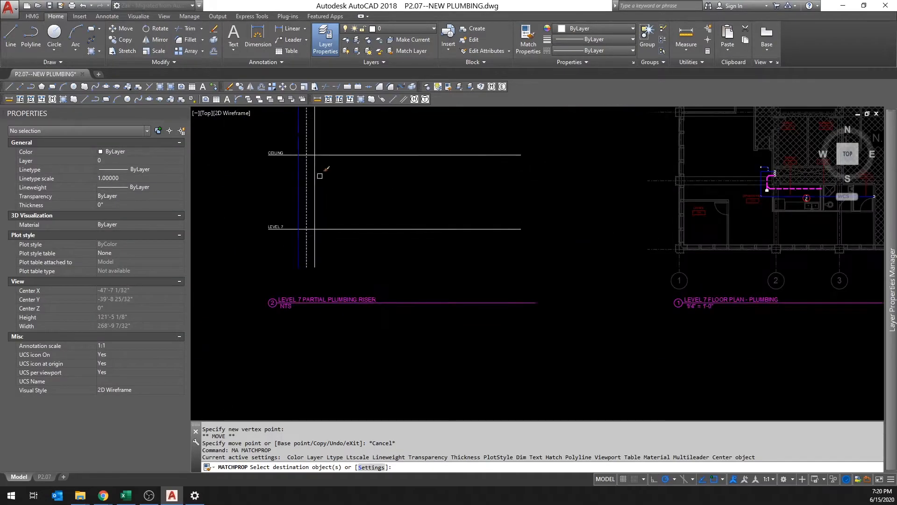
{"action": "left_click", "coordinate": [314, 176]}
{"action": "key", "text": "Escape"}
{"action": "key", "text": "Escape"}
Step: Convert the Sanitary Below riser line into a polyline with PEDIT
{"action": "left_click", "coordinate": [312, 176]}
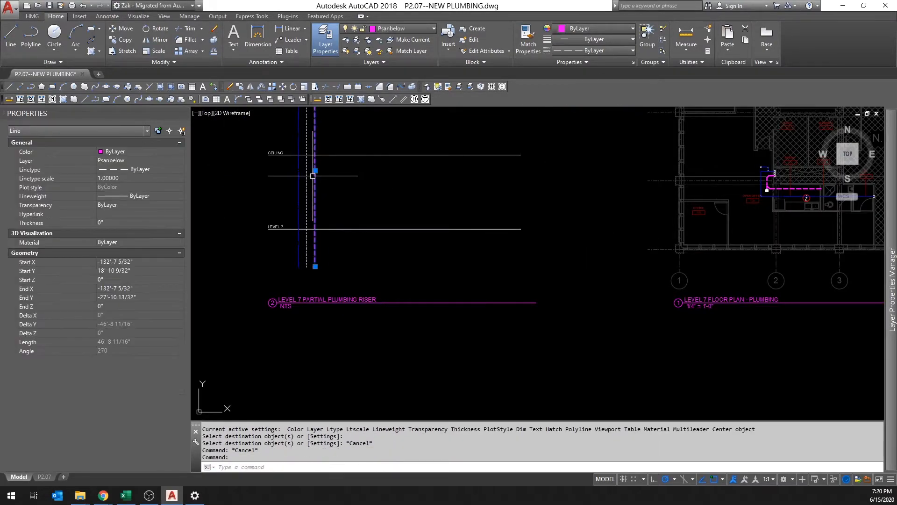
{"action": "scroll", "coordinate": [327, 180], "scroll_direction": "up", "scroll_amount": 3}
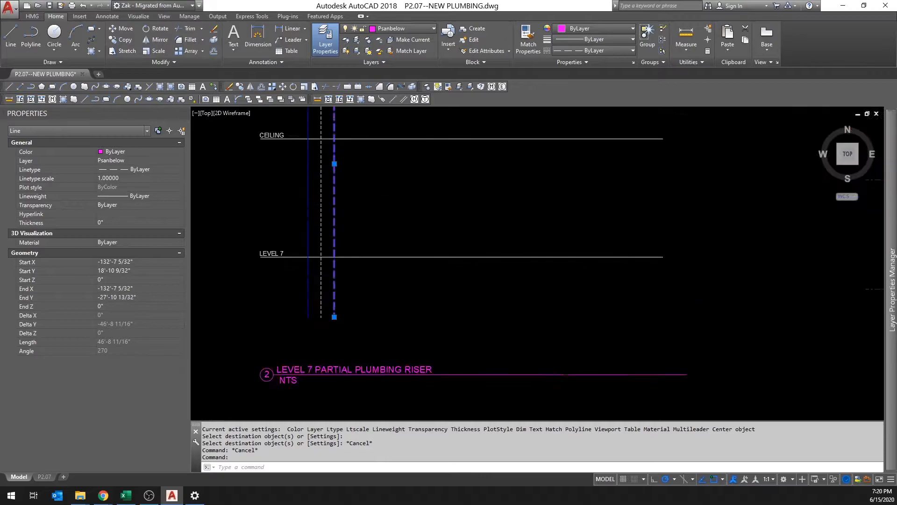
{"action": "scroll", "coordinate": [350, 182], "scroll_direction": "up", "scroll_amount": 2}
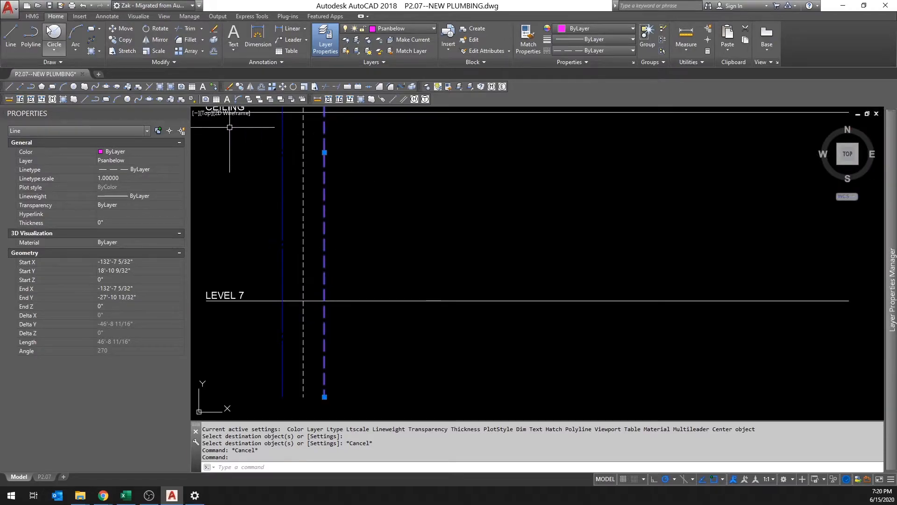
{"action": "scroll", "coordinate": [316, 261], "scroll_direction": "down", "scroll_amount": 2}
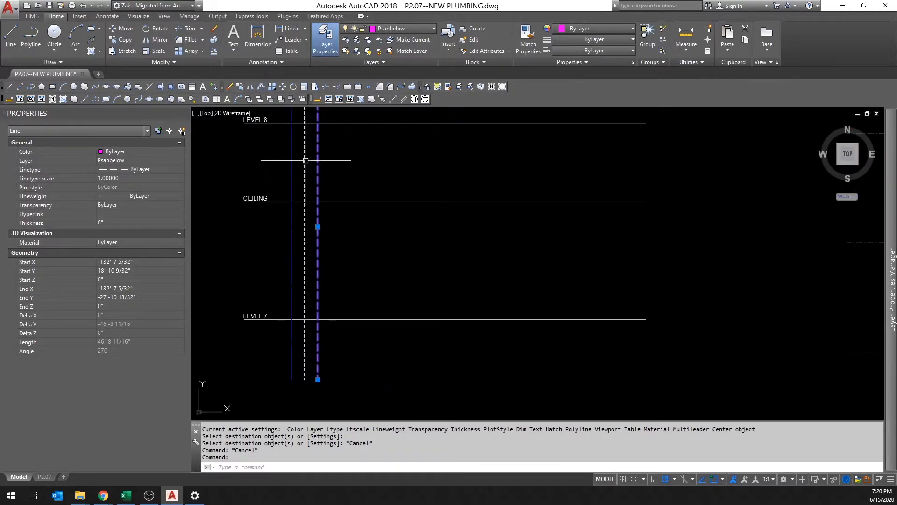
{"action": "middle_click_drag", "start_coordinate": [324, 249], "coordinate": [328, 296]}
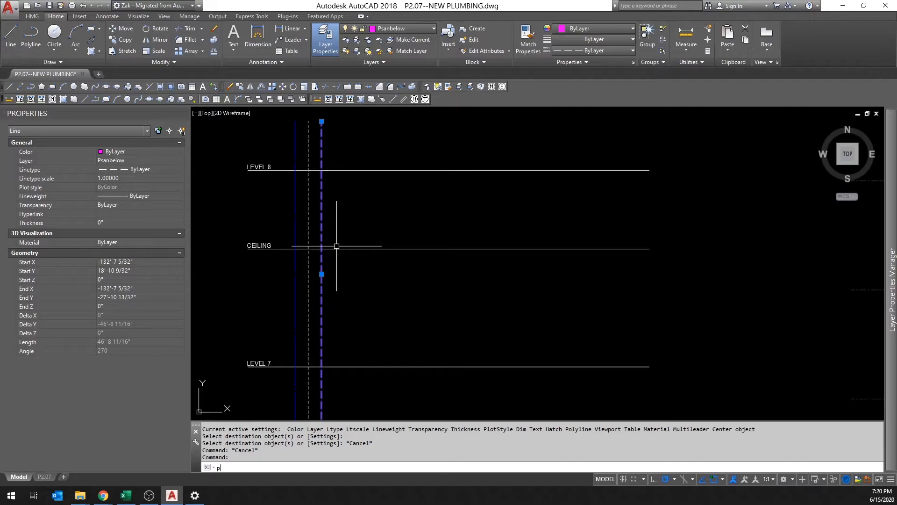
{"action": "key", "text": "Return"}
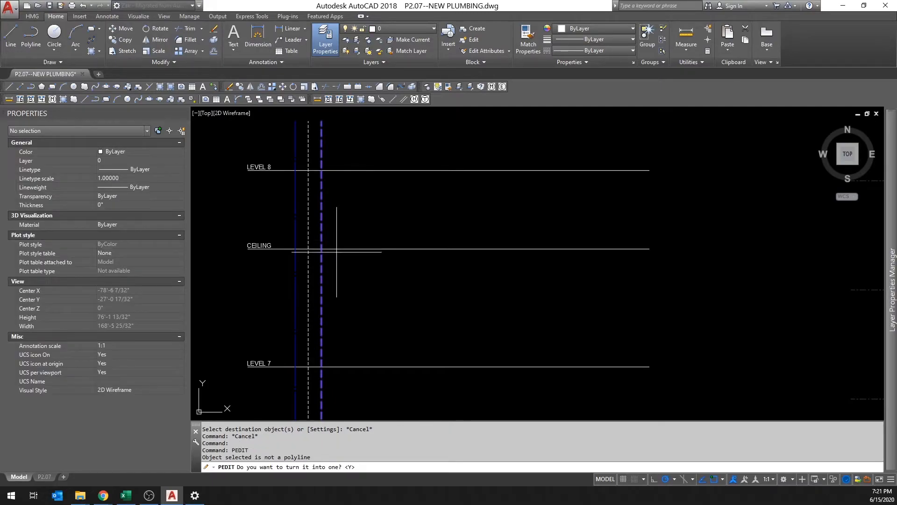
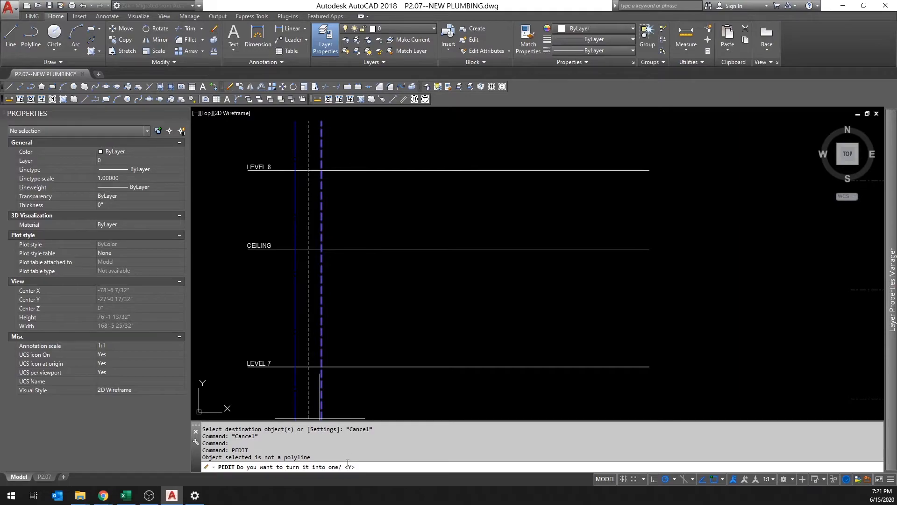
{"action": "key", "text": "Return"}
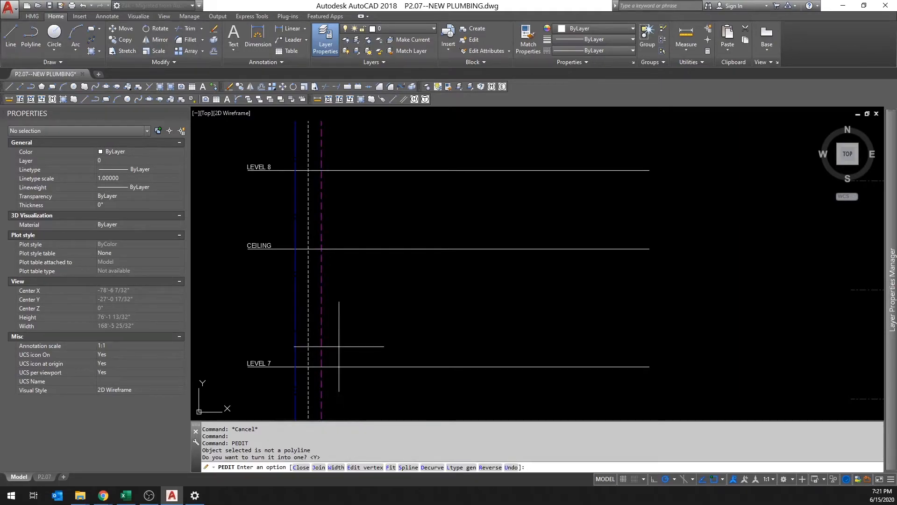
{"action": "key", "text": "Return"}
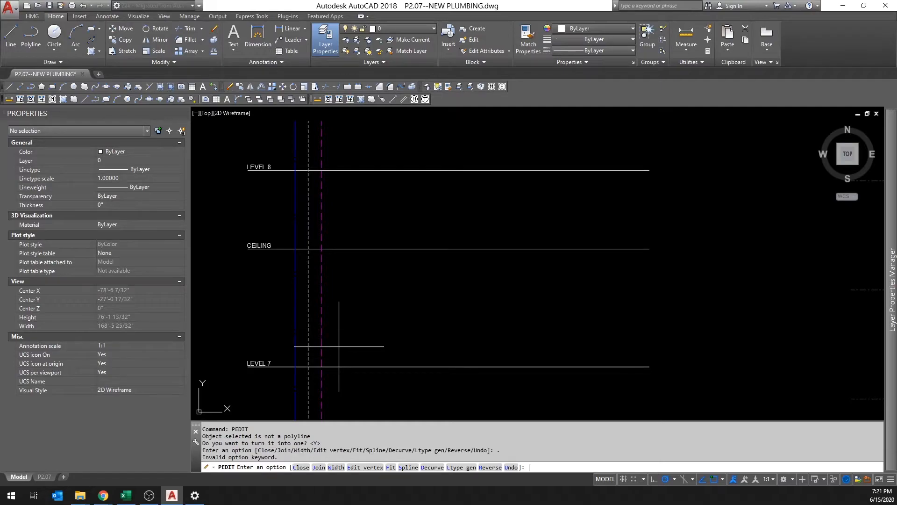
{"action": "key", "text": "Escape"}
{"action": "key", "text": "Escape"}
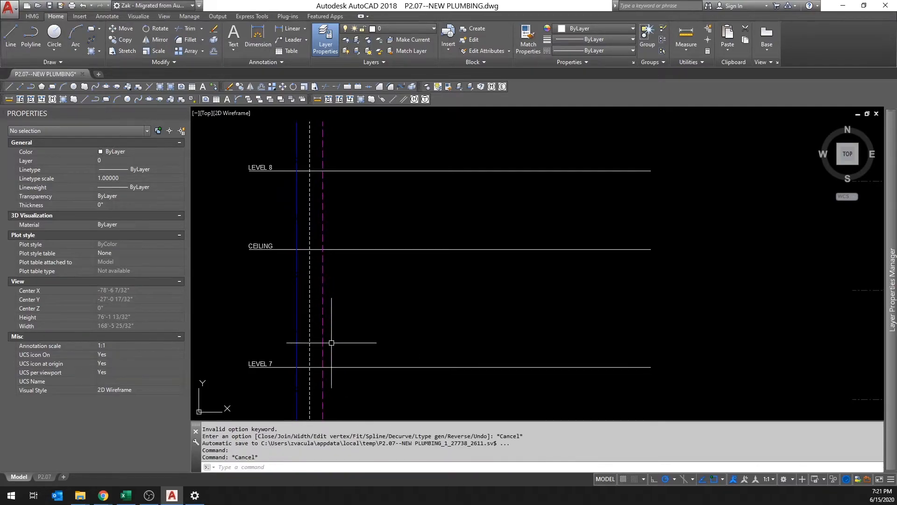
Step: Set the Sanitary Below riser polyline's global width to 2"
{"action": "left_click", "coordinate": [322, 336]}
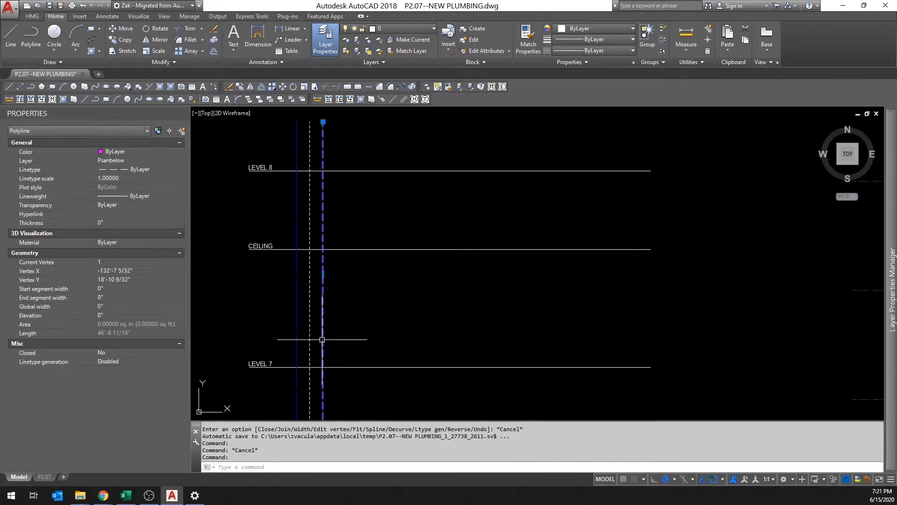
{"action": "left_click", "coordinate": [133, 309]}
{"action": "type", "text": "2"}
{"action": "key", "text": "Return"}
{"action": "key", "text": "Escape"}
{"action": "key", "text": "Escape"}
{"action": "scroll", "coordinate": [316, 297], "scroll_direction": "up", "scroll_amount": 6}
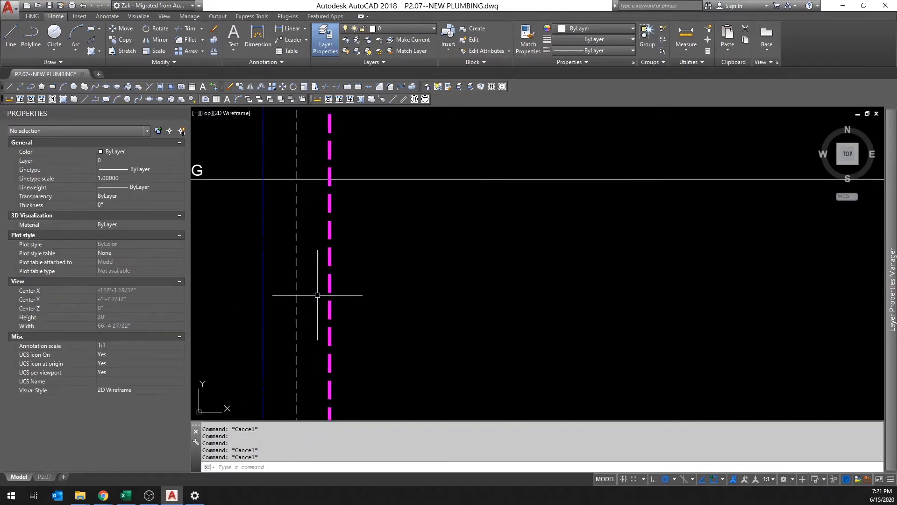
{"action": "scroll", "coordinate": [318, 300], "scroll_direction": "down", "scroll_amount": 2}
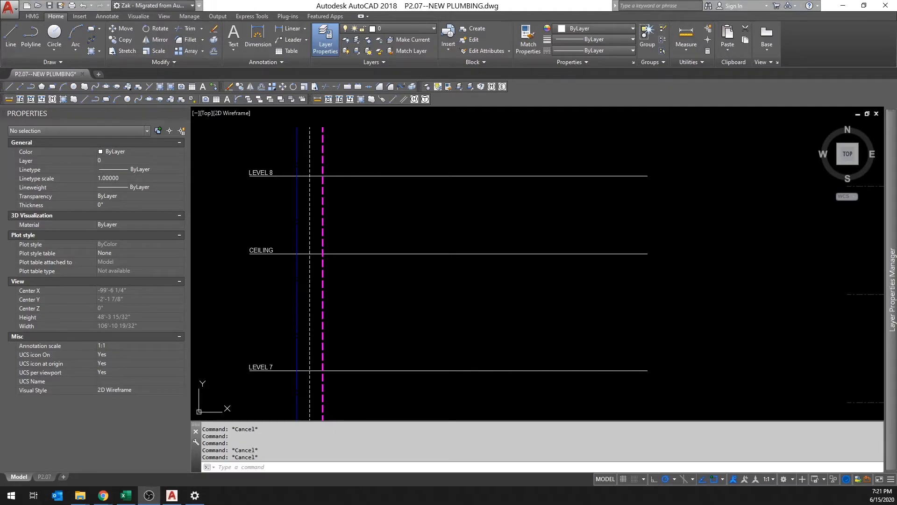
{"action": "scroll", "coordinate": [357, 253], "scroll_direction": "down", "scroll_amount": 2}
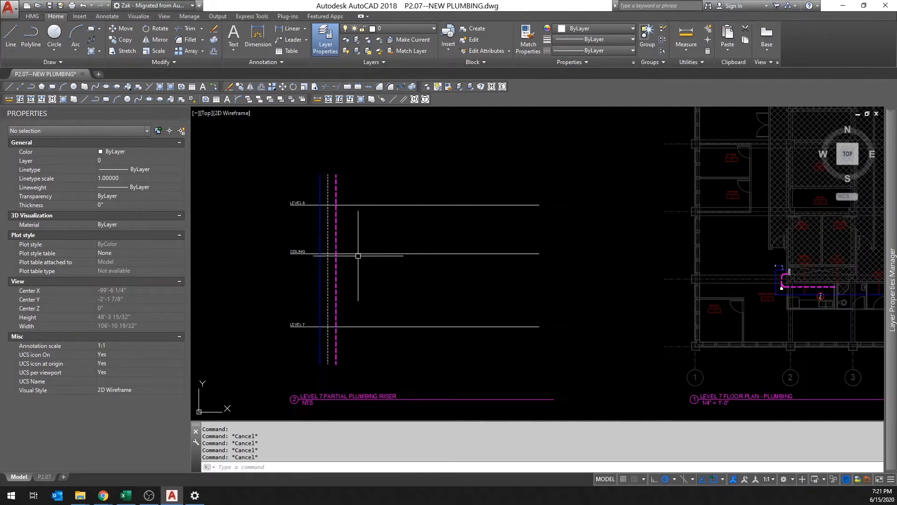
{"action": "left_click", "coordinate": [342, 213]}
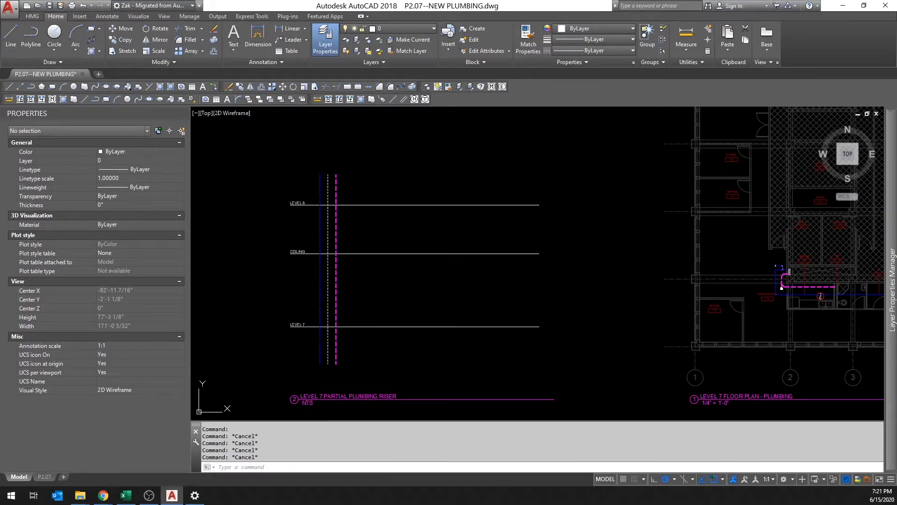
{"action": "scroll", "coordinate": [322, 183], "scroll_direction": "up", "scroll_amount": 2}
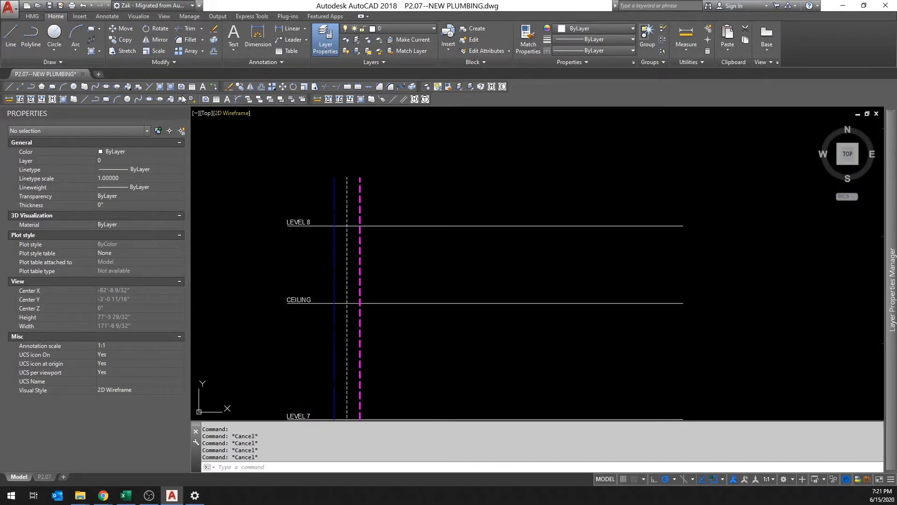
{"action": "left_click", "coordinate": [76, 36]}
{"action": "scroll", "coordinate": [341, 181], "scroll_direction": "up", "scroll_amount": 6}
{"action": "left_click", "coordinate": [382, 195]}
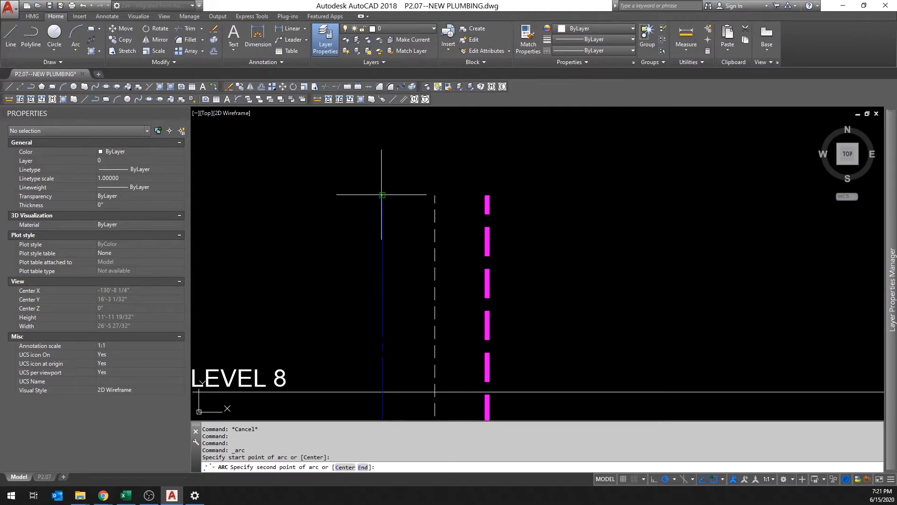
{"action": "left_click", "coordinate": [353, 195]}
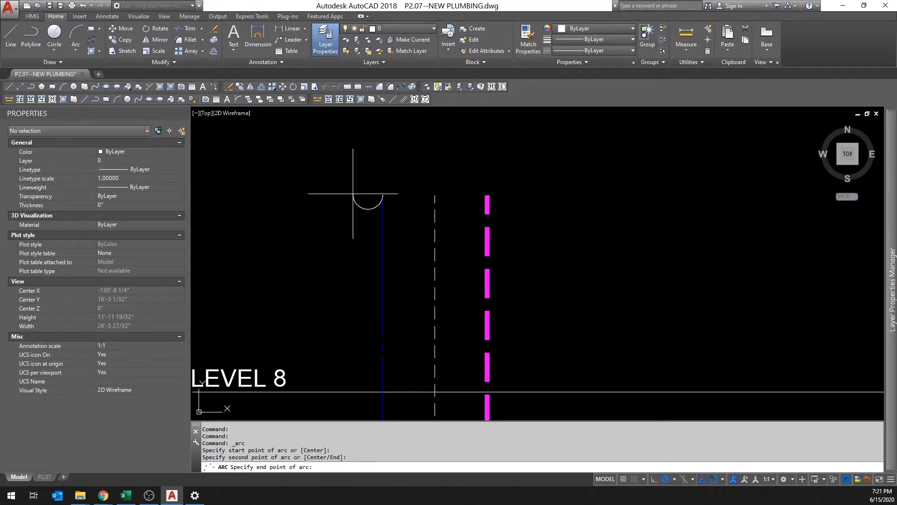
{"action": "key", "text": "Escape"}
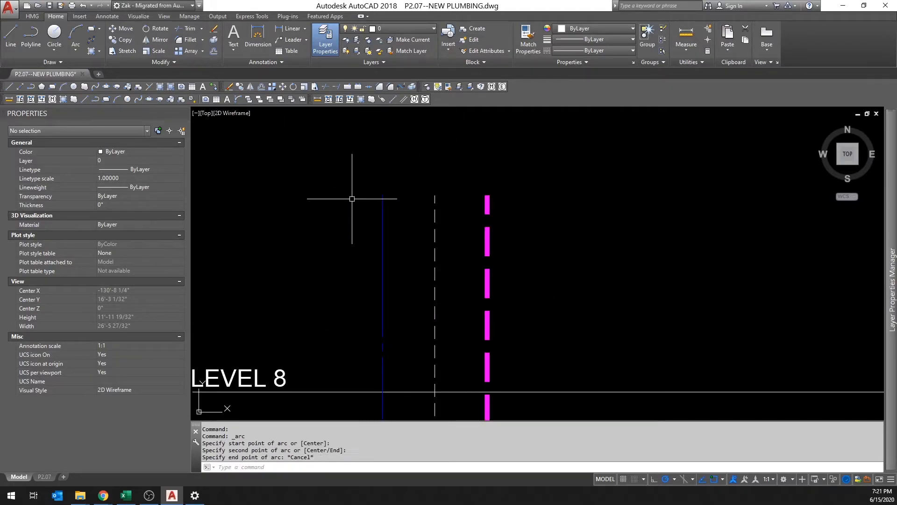
Step: Draw an upward-bulging half-circle arc, about 7" in radius, from the cold water riser's upper end toward the west
{"action": "key", "text": "Return"}
{"action": "left_click", "coordinate": [382, 195]}
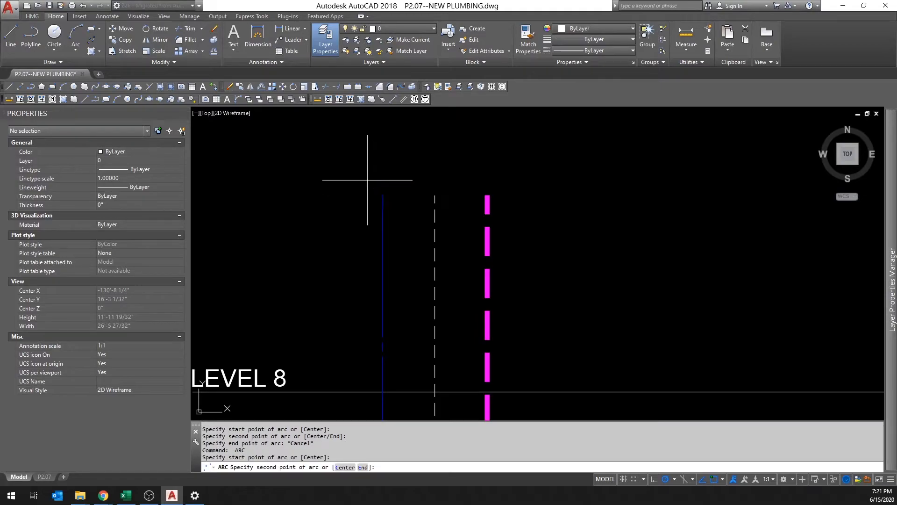
{"action": "left_click", "coordinate": [367, 179]}
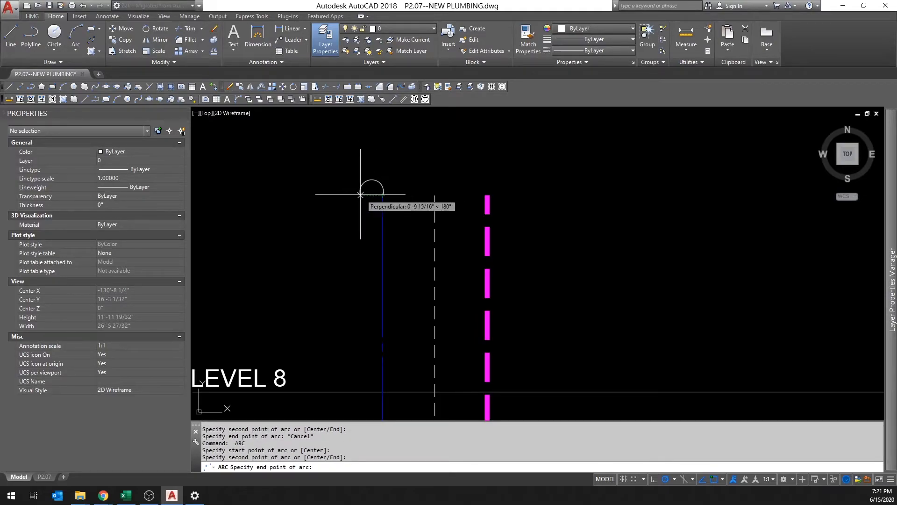
{"action": "left_click", "coordinate": [353, 194]}
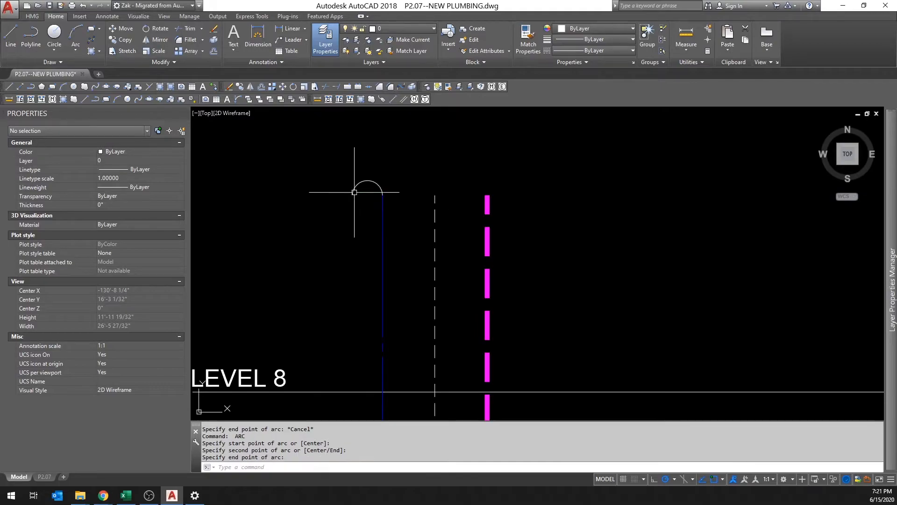
Step: Mirror the arc across the cold water riser's vertical line, keeping the original arc
{"action": "left_click", "coordinate": [372, 182]}
{"action": "type", "text": "mi"}
{"action": "key", "text": "Return"}
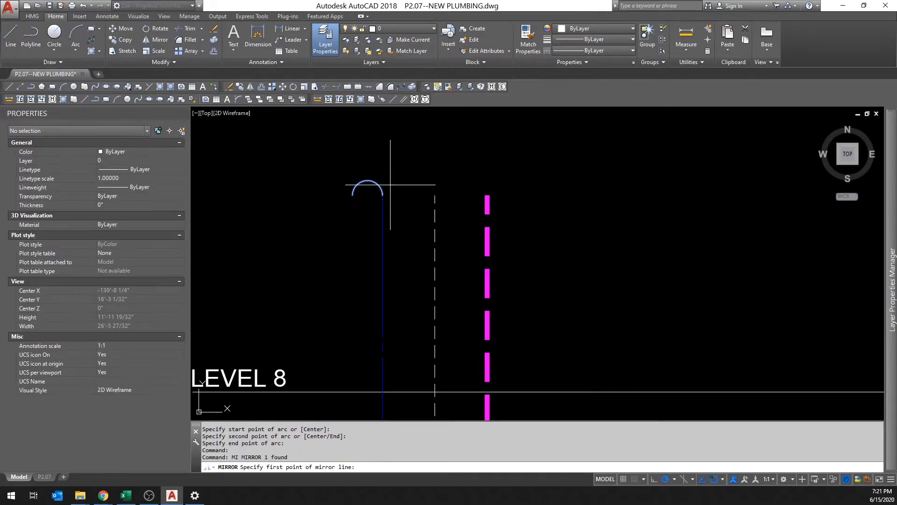
{"action": "left_click", "coordinate": [383, 195]}
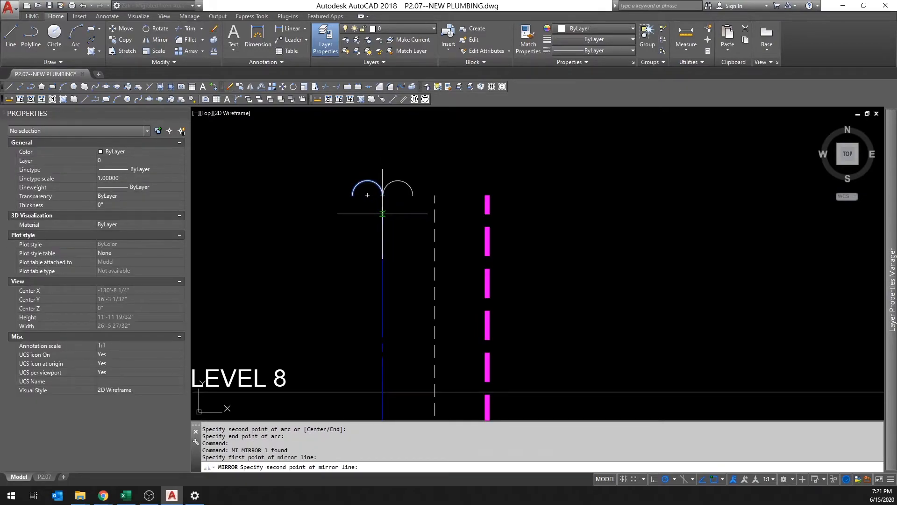
{"action": "left_click", "coordinate": [383, 213]}
{"action": "key", "text": "Return"}
Step: Flip the mirrored arc downward across a horizontal line through the riser's upper end, erasing the source arc
{"action": "left_click", "coordinate": [398, 185]}
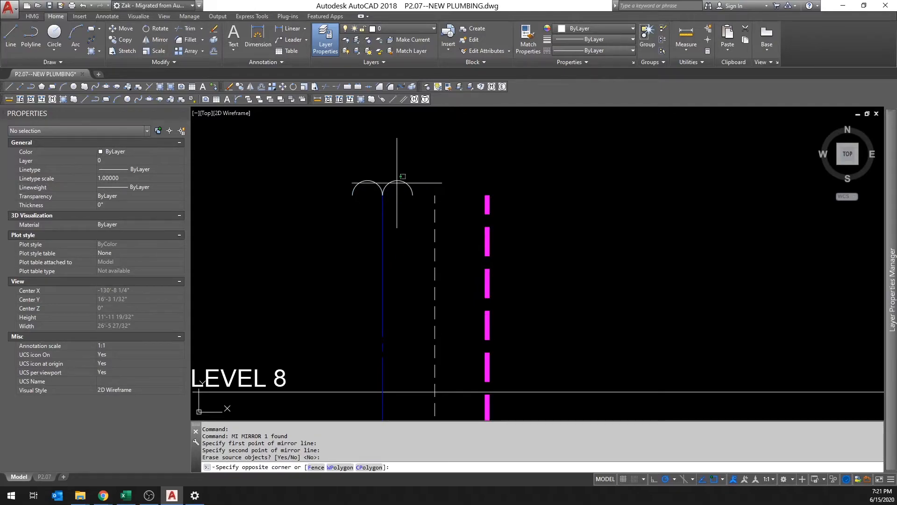
{"action": "left_click", "coordinate": [391, 177]}
{"action": "type", "text": "mi"}
{"action": "key", "text": "Return"}
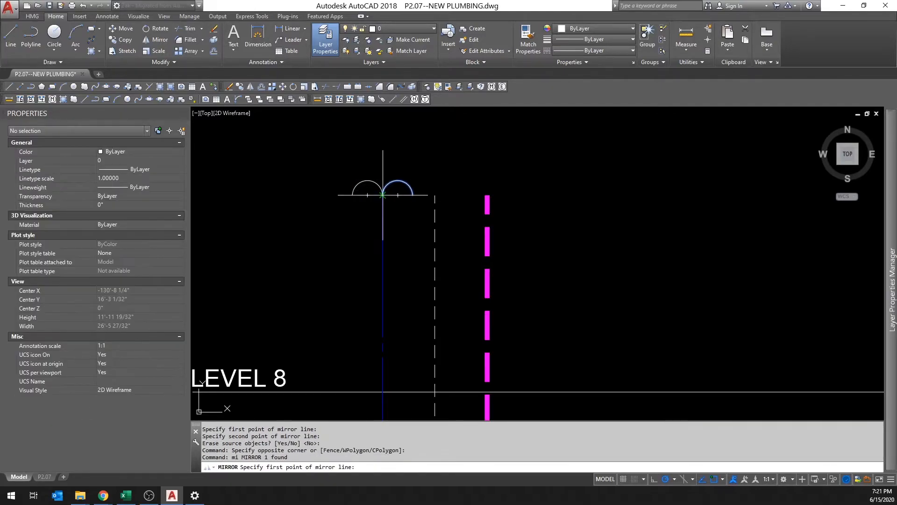
{"action": "left_click", "coordinate": [406, 195]}
{"action": "left_click", "coordinate": [411, 196]}
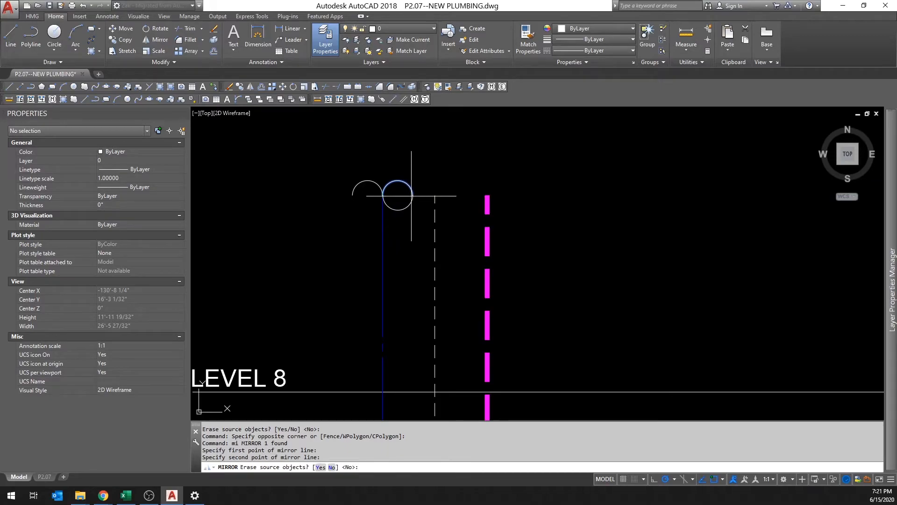
{"action": "type", "text": "y"}
{"action": "key", "text": "Return"}
Step: Scale the two break-symbol arcs by 0.5 about the point where they meet on the cold water riser's upper end
{"action": "scroll", "coordinate": [401, 190], "scroll_direction": "down", "scroll_amount": 2}
{"action": "scroll", "coordinate": [380, 199], "scroll_direction": "up", "scroll_amount": 3}
{"action": "left_click", "coordinate": [394, 186]}
{"action": "left_click", "coordinate": [366, 182]}
{"action": "left_click", "coordinate": [401, 216]}
{"action": "left_click", "coordinate": [397, 226]}
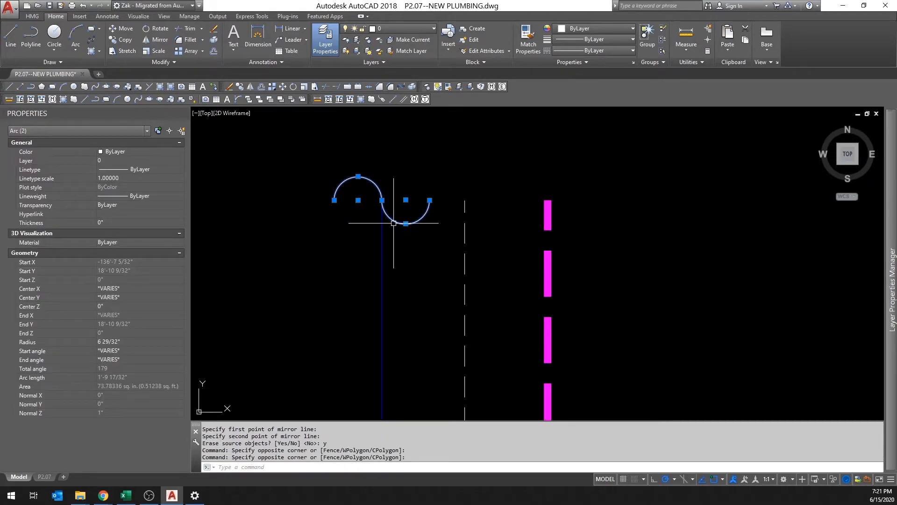
{"action": "key", "text": "Return"}
{"action": "left_click", "coordinate": [382, 203]}
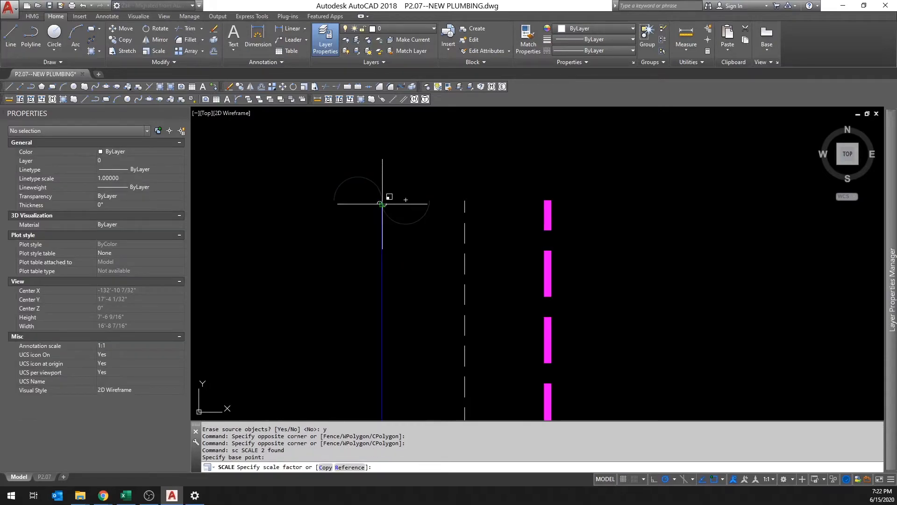
{"action": "type", "text": ".5"}
{"action": "key", "text": "Return"}
Step: Copy the break symbol from its middle point and paste it on the upper ends of the vent and sanitary risers
{"action": "left_click", "coordinate": [337, 176]}
{"action": "left_click", "coordinate": [432, 231]}
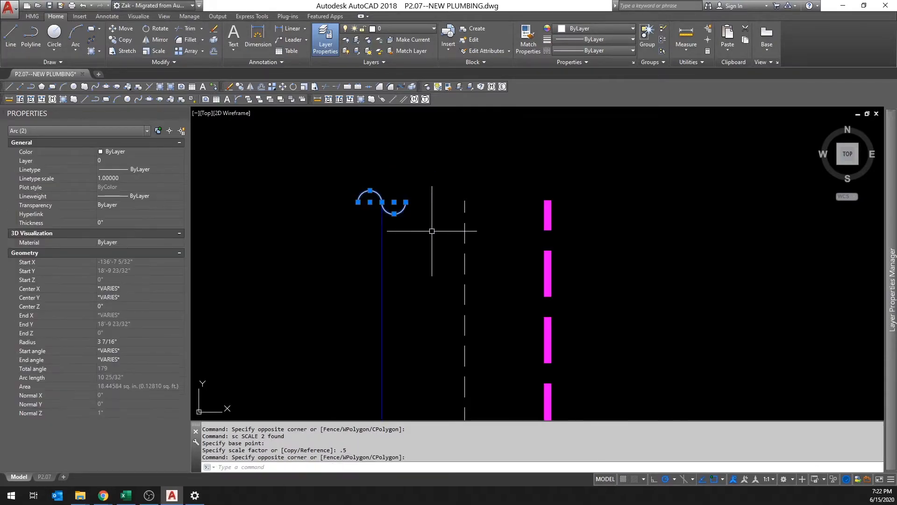
{"action": "key", "text": "ctrl+shift+c"}
{"action": "left_click", "coordinate": [381, 202]}
{"action": "key", "text": "ctrl+v"}
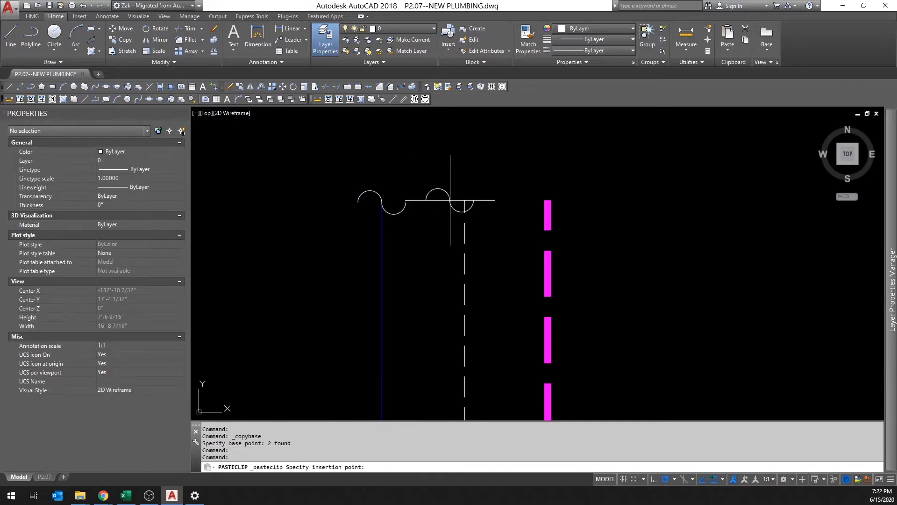
{"action": "left_click", "coordinate": [465, 201]}
{"action": "key", "text": "ctrl+v"}
Step: Paste the break symbol on the lower ends of the cold water, vent and sanitary risers
{"action": "scroll", "coordinate": [550, 199], "scroll_direction": "down", "scroll_amount": 3}
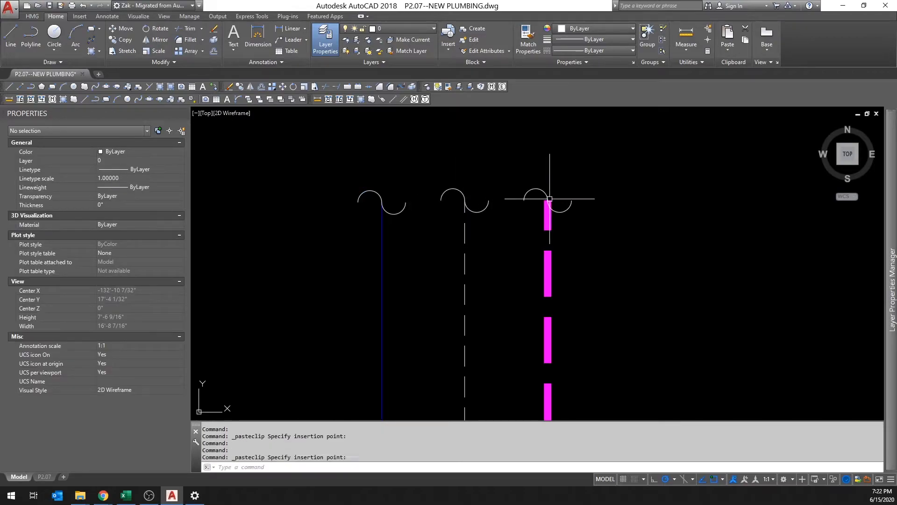
{"action": "middle_click_drag", "start_coordinate": [542, 201], "coordinate": [568, 121]}
{"action": "scroll", "coordinate": [560, 202], "scroll_direction": "up", "scroll_amount": 3}
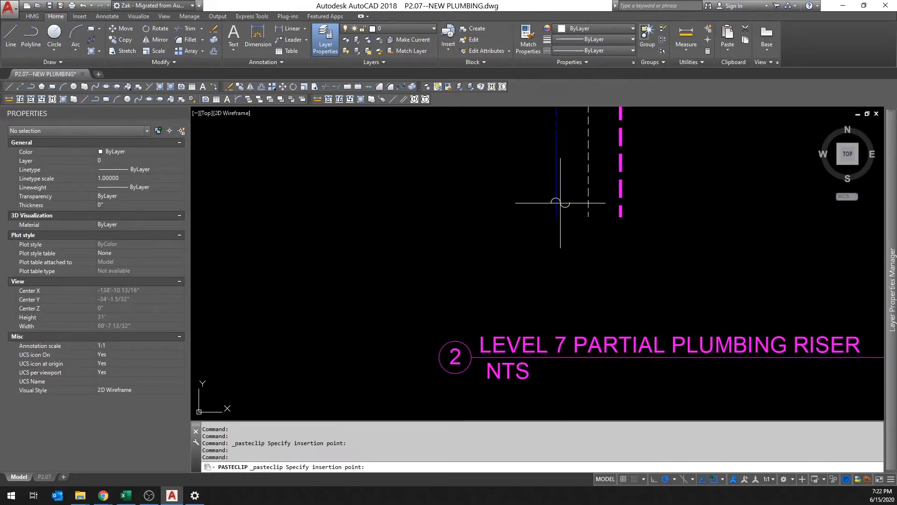
{"action": "left_click", "coordinate": [556, 217]}
{"action": "key", "text": "ctrl+v"}
{"action": "left_click", "coordinate": [589, 216]}
{"action": "key", "text": "ctrl+v"}
{"action": "left_click", "coordinate": [621, 216]}
{"action": "scroll", "coordinate": [551, 216], "scroll_direction": "down", "scroll_amount": 3}
{"action": "middle_click_drag", "start_coordinate": [551, 216], "coordinate": [535, 267]}
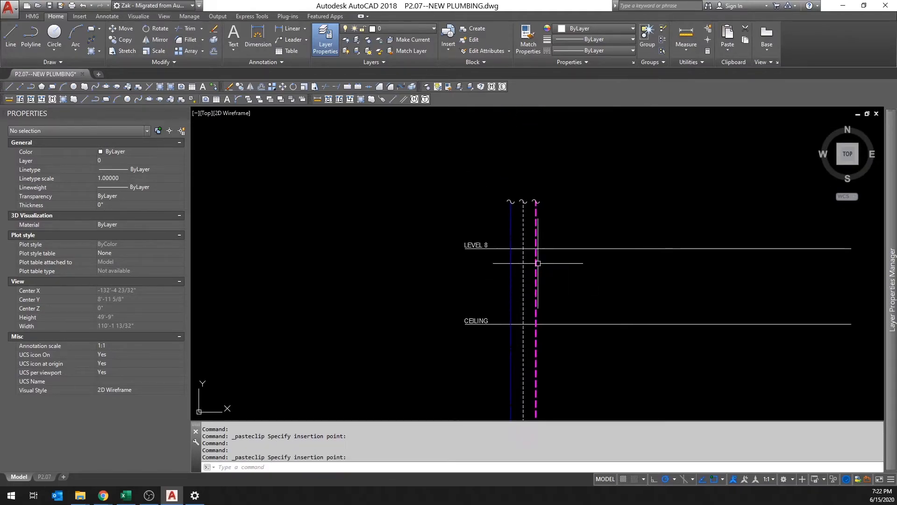
{"action": "scroll", "coordinate": [536, 267], "scroll_direction": "up", "scroll_amount": 2}
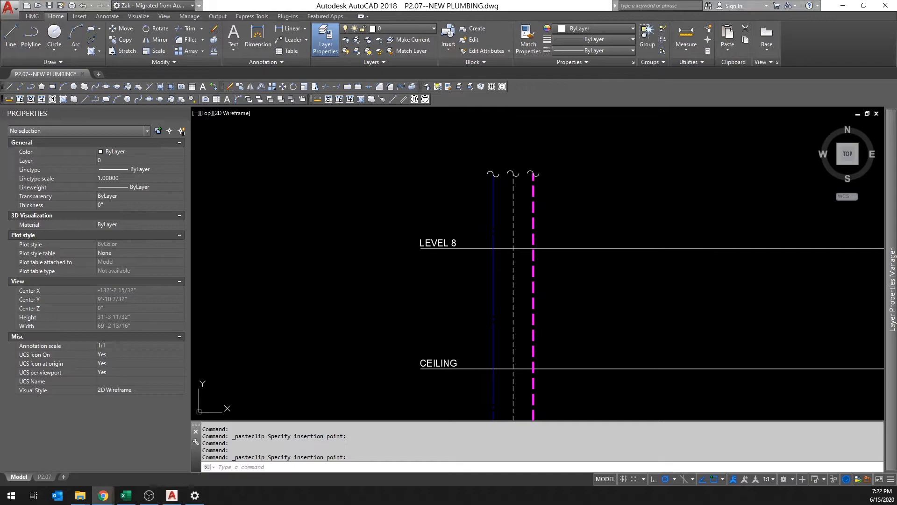
{"action": "key", "text": "Escape"}
{"action": "key", "text": "Escape"}
Step: Try drawing a horizontal polyline eastward from the cold water riser, between the Level 8 and ceiling lines
{"action": "middle_click_drag", "start_coordinate": [320, 198], "coordinate": [264, 183]}
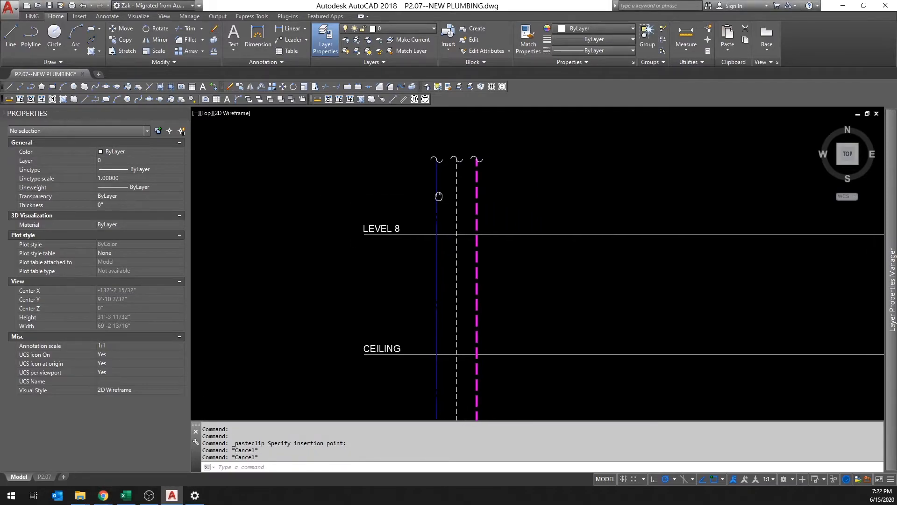
{"action": "left_click", "coordinate": [31, 36]}
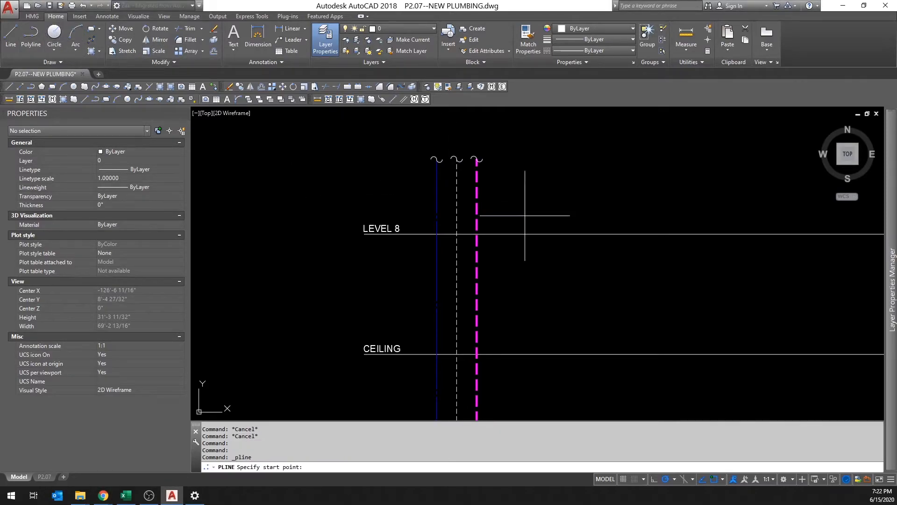
{"action": "scroll", "coordinate": [438, 195], "scroll_direction": "down", "scroll_amount": 3}
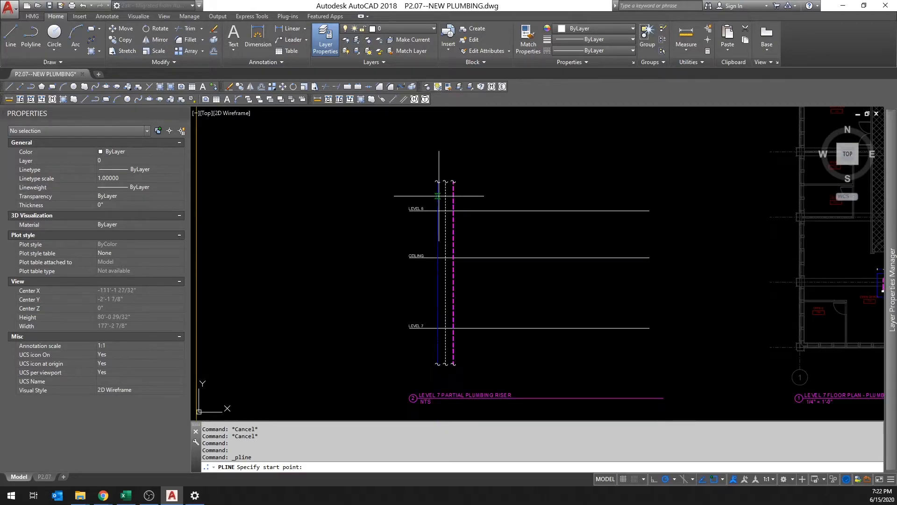
{"action": "middle_click_drag", "start_coordinate": [437, 237], "coordinate": [423, 221]}
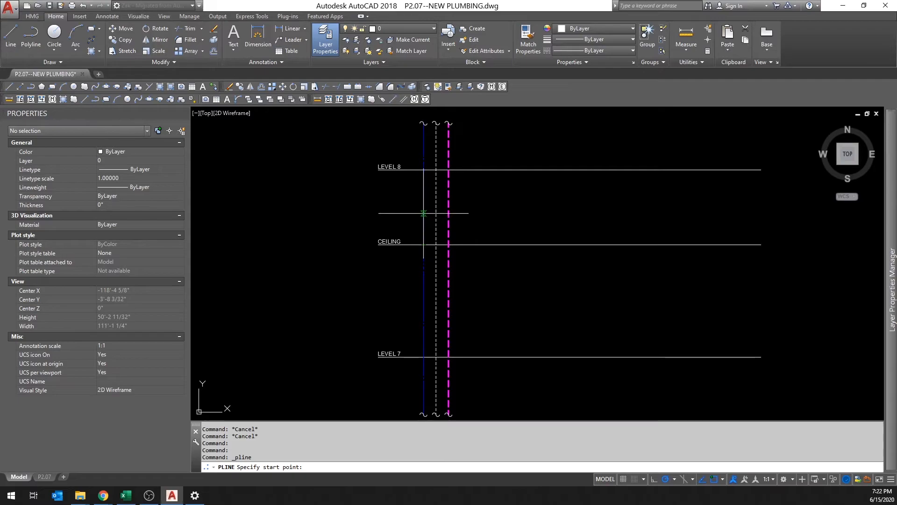
{"action": "left_click", "coordinate": [423, 213]}
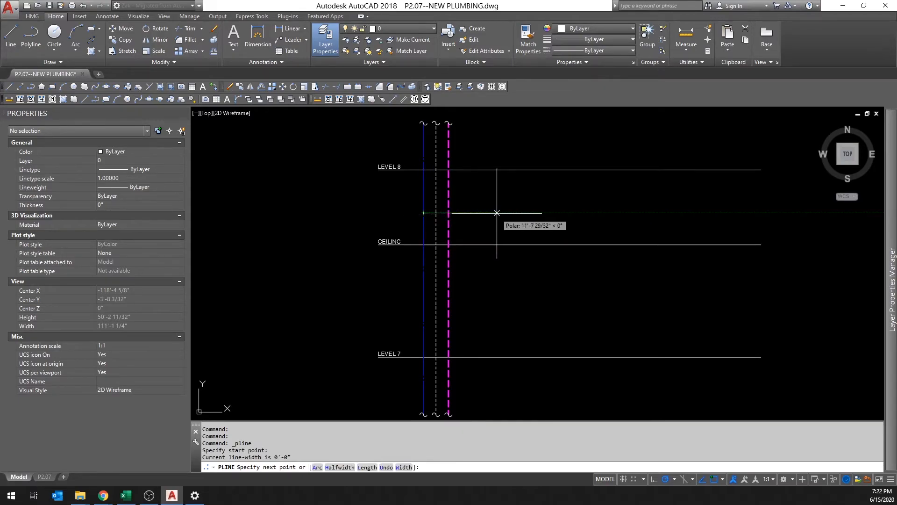
{"action": "scroll", "coordinate": [496, 212], "scroll_direction": "down", "scroll_amount": 2}
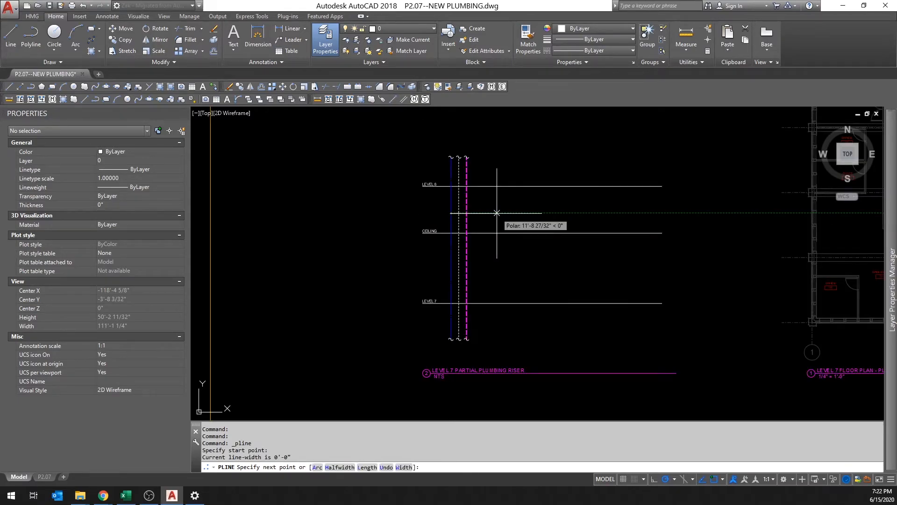
{"action": "scroll", "coordinate": [496, 212], "scroll_direction": "down", "scroll_amount": 2}
{"action": "scroll", "coordinate": [497, 212], "scroll_direction": "up", "scroll_amount": 5}
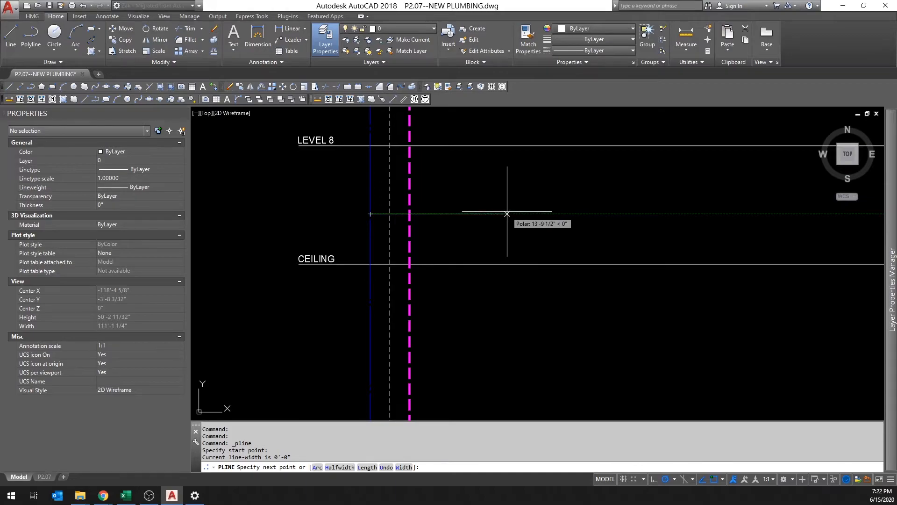
{"action": "left_click", "coordinate": [524, 209]}
{"action": "key", "text": "Escape"}
Step: Undo the horizontal polyline drawn between the Level 8 and ceiling lines
{"action": "key", "text": "ctrl+z"}
{"action": "middle_click_drag", "start_coordinate": [416, 129], "coordinate": [481, 220]}
{"action": "scroll", "coordinate": [481, 220], "scroll_direction": "up", "scroll_amount": 3}
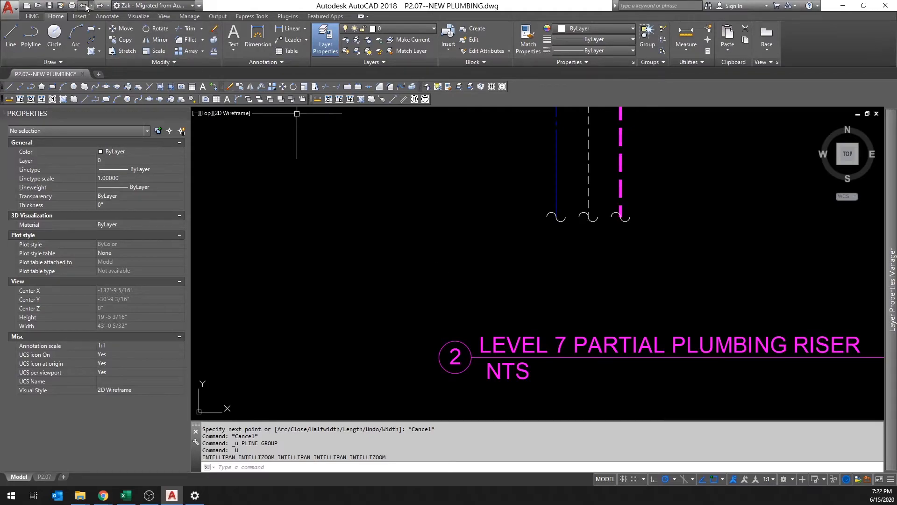
{"action": "left_click", "coordinate": [100, 8]}
Step: Draw a horizontal polyline about 46'-2" long eastward from the cold water riser, just above the Level 8 line
{"action": "left_click", "coordinate": [30, 35]}
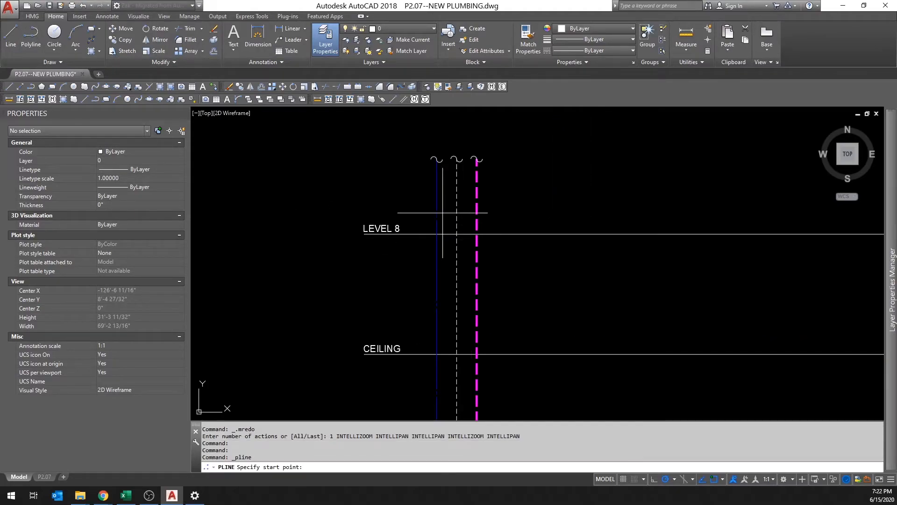
{"action": "left_click", "coordinate": [437, 204]}
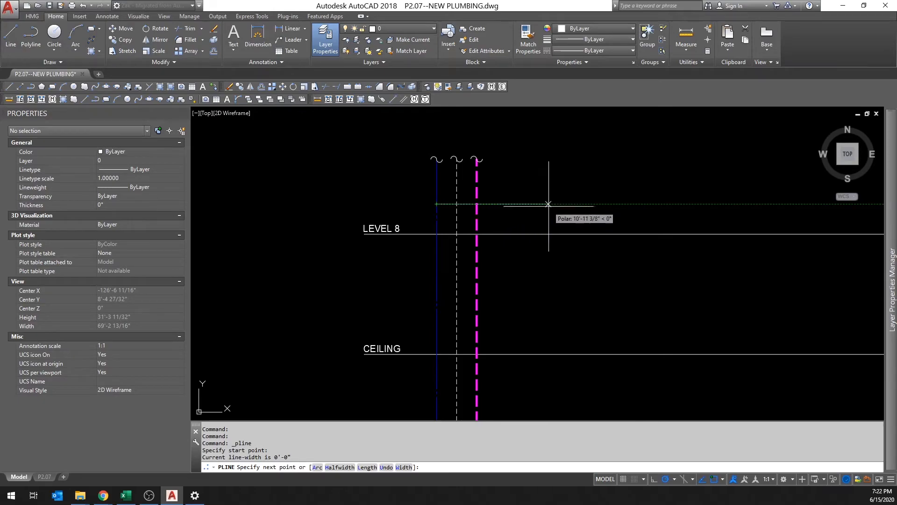
{"action": "middle_click_drag", "start_coordinate": [597, 208], "coordinate": [531, 205]}
{"action": "scroll", "coordinate": [531, 204], "scroll_direction": "down", "scroll_amount": 4}
{"action": "middle_click_drag", "start_coordinate": [654, 210], "coordinate": [577, 208]}
{"action": "scroll", "coordinate": [630, 213], "scroll_direction": "down", "scroll_amount": 2}
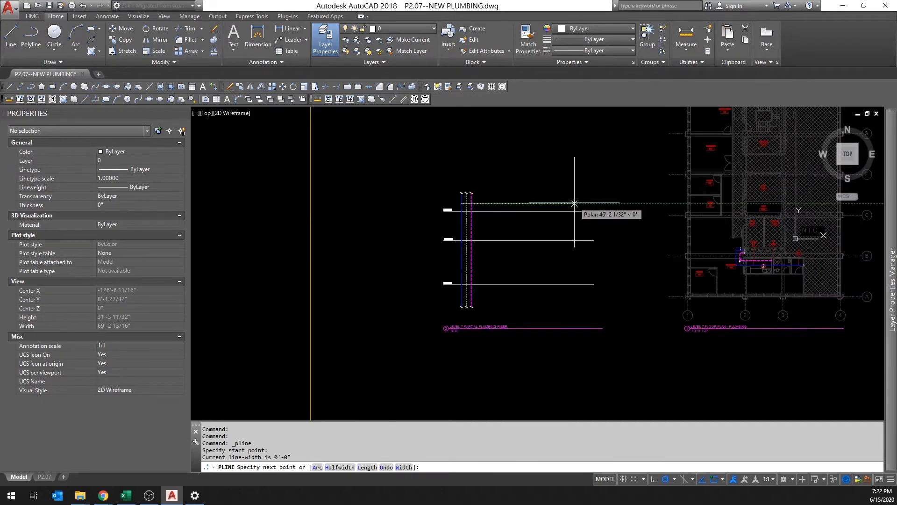
{"action": "left_click", "coordinate": [574, 204]}
{"action": "key", "text": "Escape"}
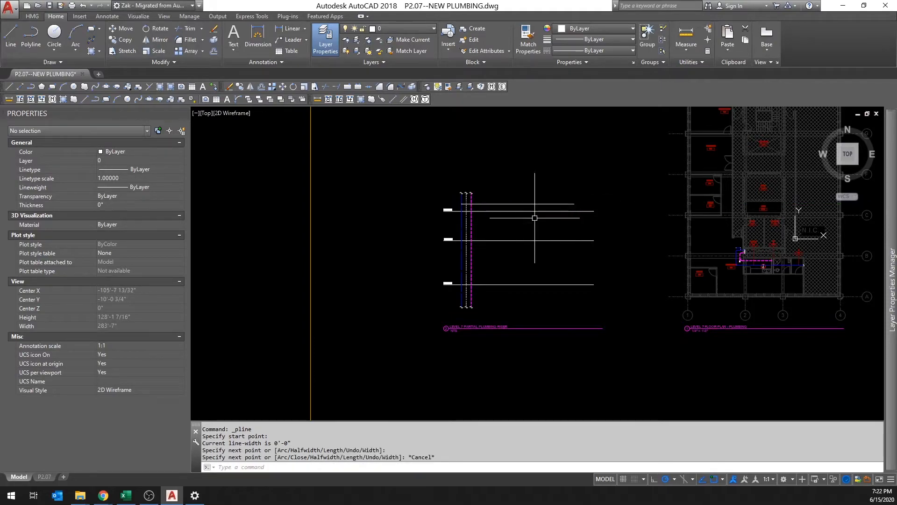
Step: Match the new horizontal branch's properties to those of the cold water riser
{"action": "scroll", "coordinate": [466, 209], "scroll_direction": "up", "scroll_amount": 4}
{"action": "left_click", "coordinate": [437, 194]}
{"action": "type", "text": "m"}
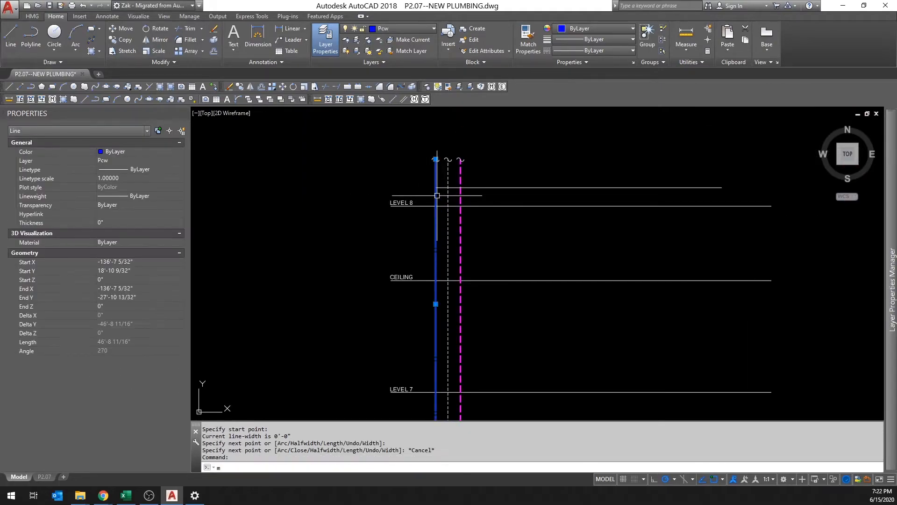
{"action": "type", "text": "a"}
{"action": "key", "text": "Return"}
{"action": "key", "text": "Escape"}
{"action": "key", "text": "Escape"}
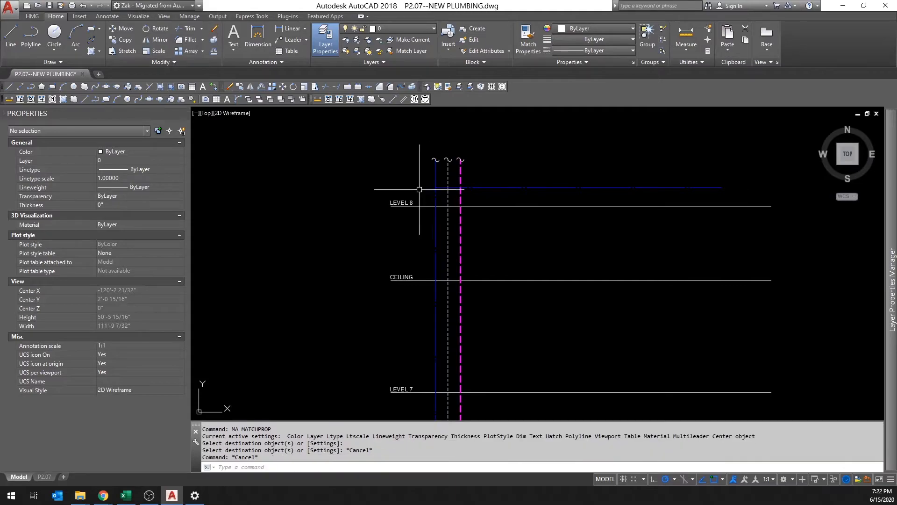
Step: Draw a circle of 4" radius centred where the cold water branch crosses the vent riser
{"action": "scroll", "coordinate": [467, 196], "scroll_direction": "up", "scroll_amount": 4}
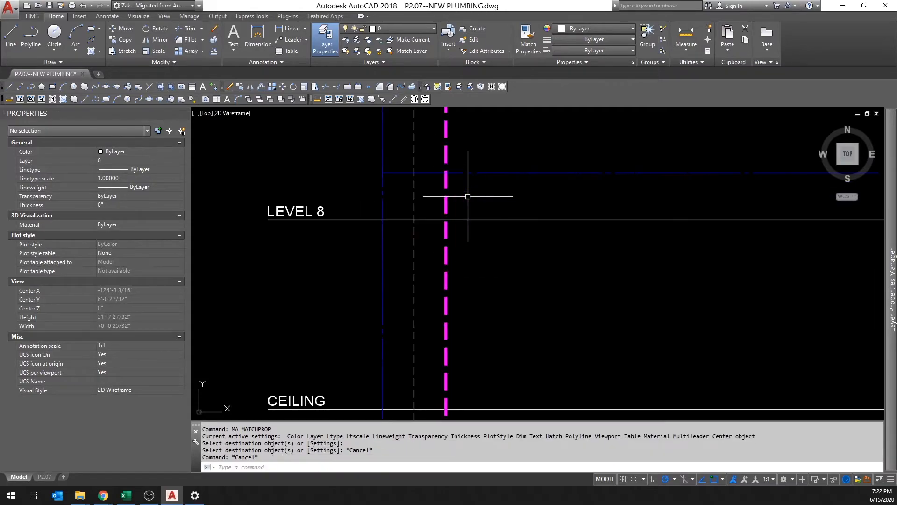
{"action": "left_click", "coordinate": [54, 33]}
{"action": "scroll", "coordinate": [413, 173], "scroll_direction": "up", "scroll_amount": 2}
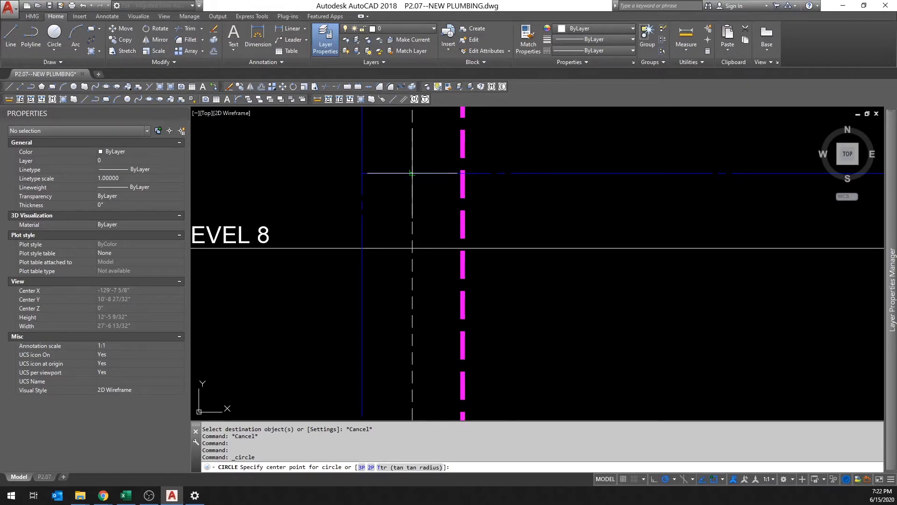
{"action": "left_click", "coordinate": [411, 172]}
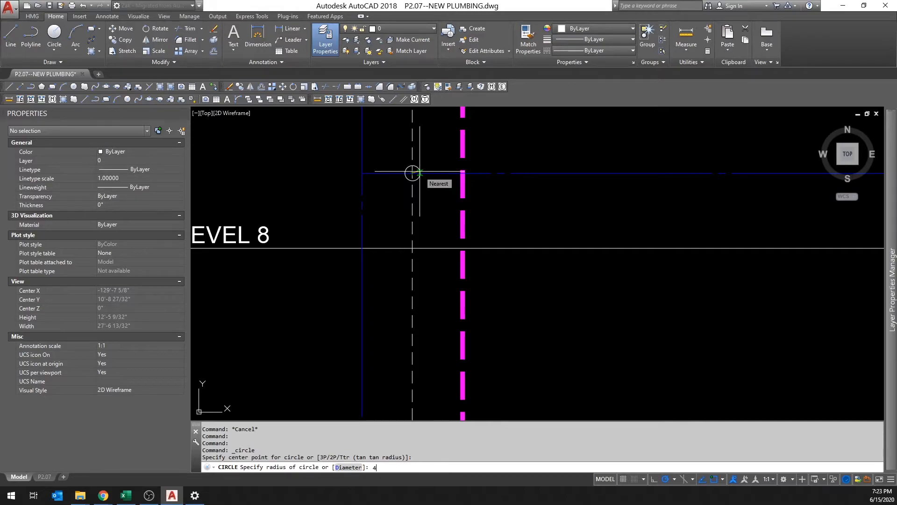
{"action": "type", "text": "4\""}
{"action": "key", "text": "Return"}
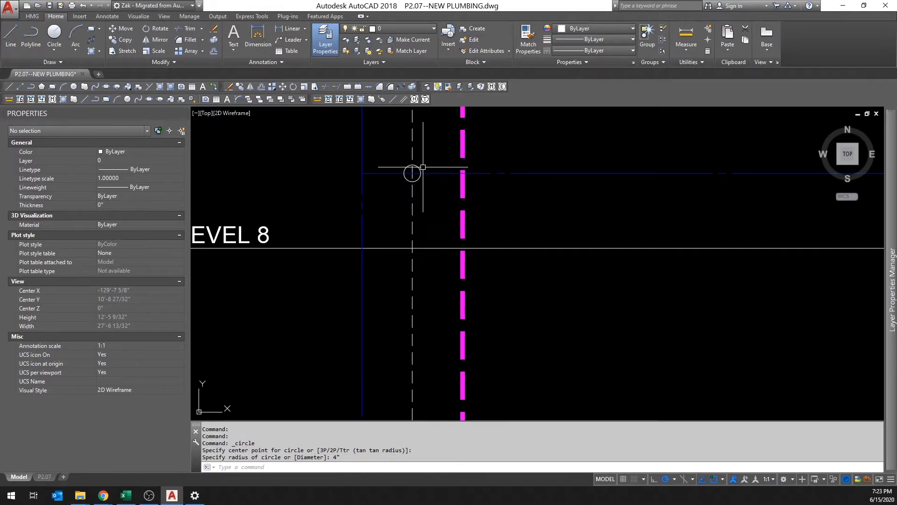
Step: Trim the cold water branch inside the circle at the vent riser, then erase the circle
{"action": "scroll", "coordinate": [444, 161], "scroll_direction": "up", "scroll_amount": 4}
{"action": "left_click", "coordinate": [375, 175]}
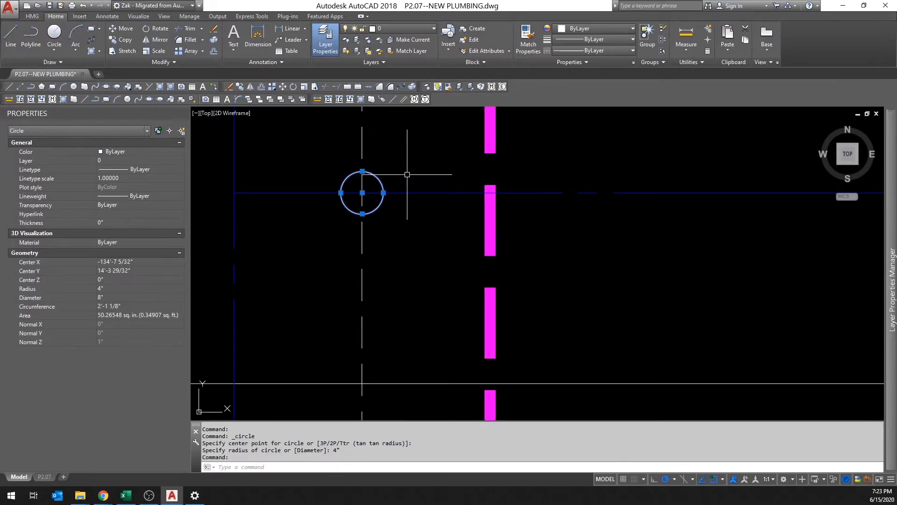
{"action": "type", "text": "tr"}
{"action": "key", "text": "Return"}
{"action": "left_click", "coordinate": [366, 174]}
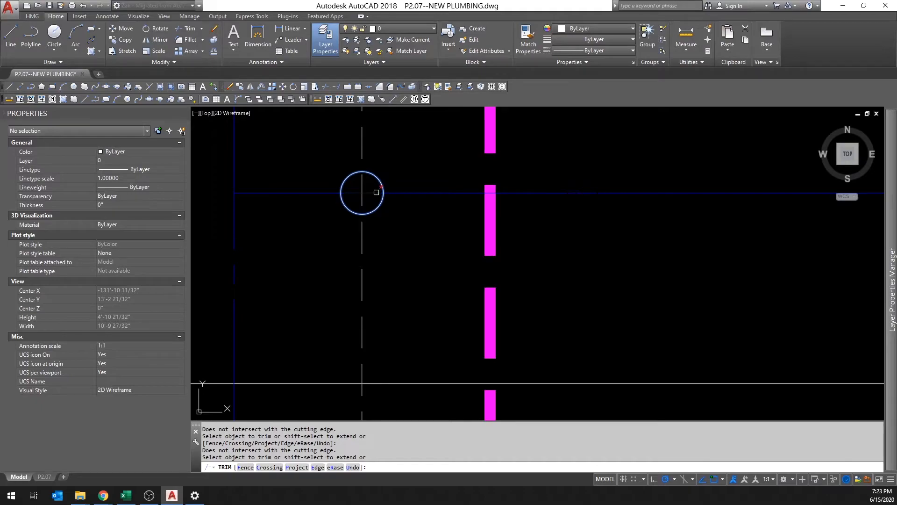
{"action": "key", "text": "Escape"}
{"action": "key", "text": "Escape"}
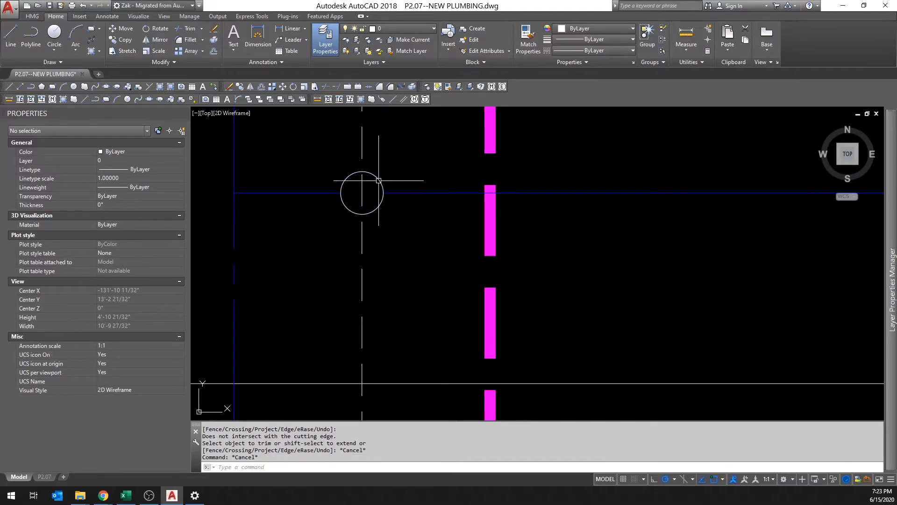
{"action": "left_click", "coordinate": [379, 180]}
{"action": "key", "text": "Delete"}
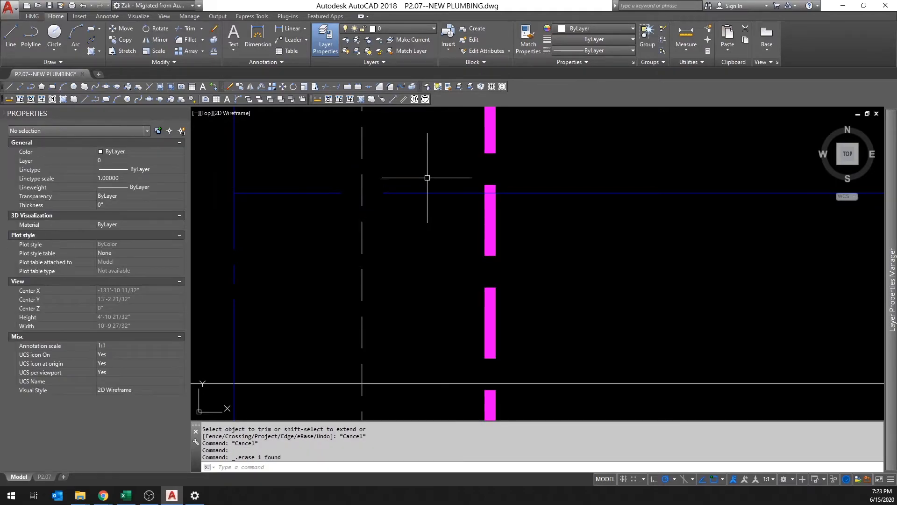
Step: Draw a circle of 4" radius centred where the cold water branch crosses the sanitary riser
{"action": "left_click", "coordinate": [54, 37]}
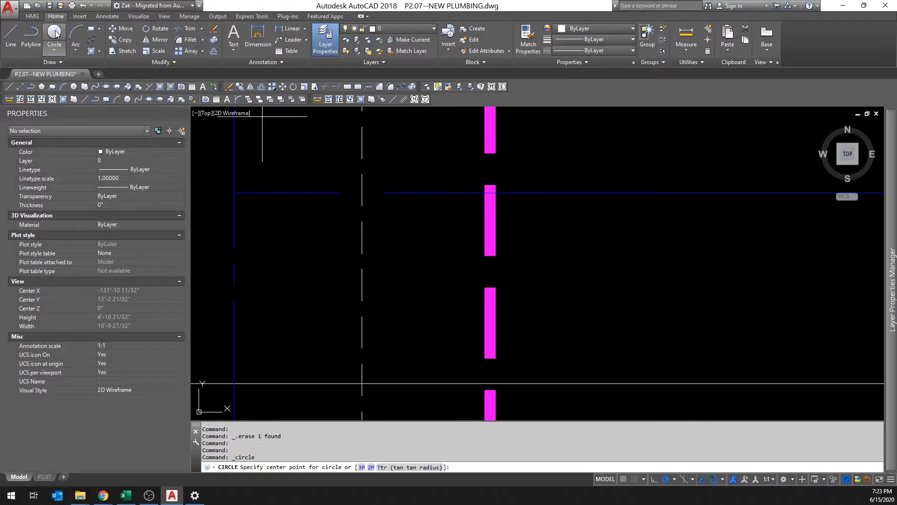
{"action": "left_click", "coordinate": [490, 192]}
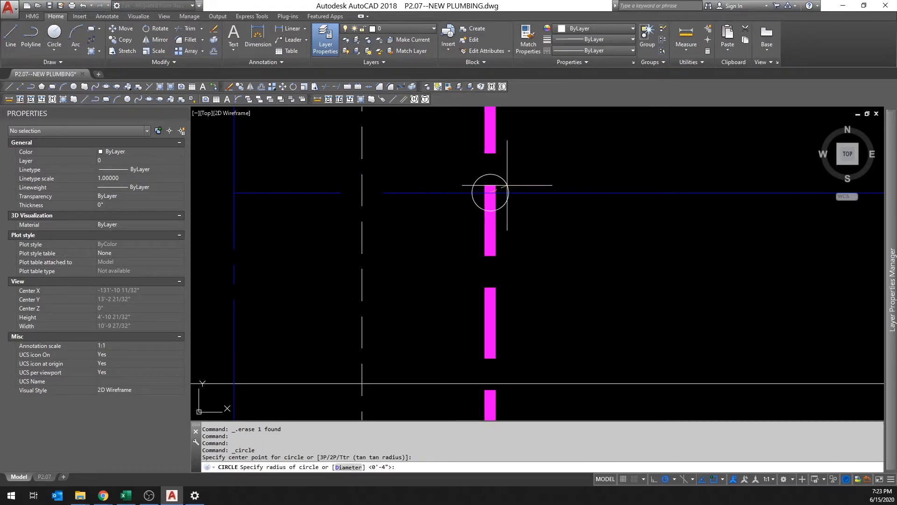
{"action": "key", "text": "Return"}
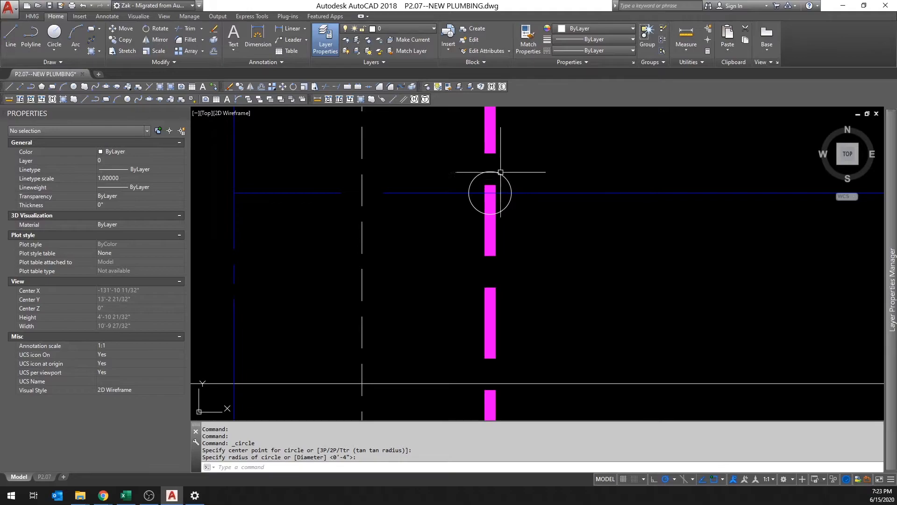
Step: Trim the cold water branch inside the circle at the sanitary riser, then erase the circle
{"action": "left_click", "coordinate": [469, 193]}
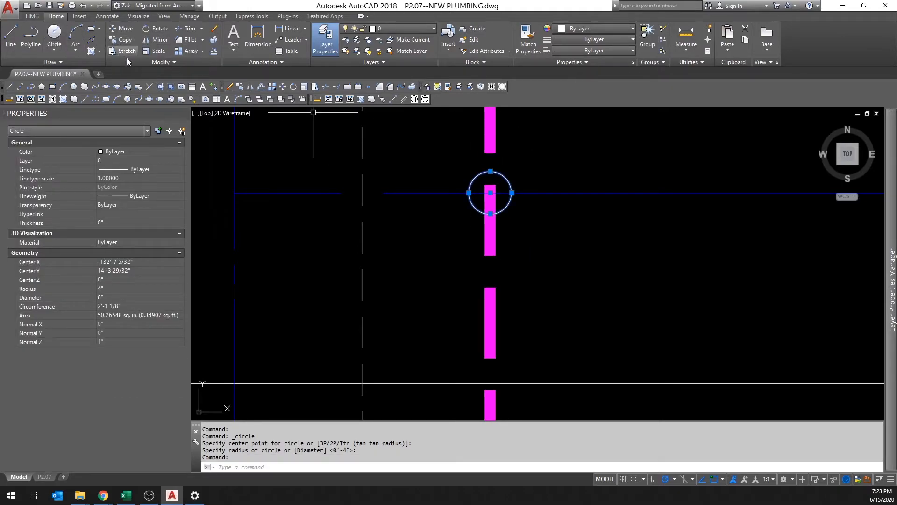
{"action": "type", "text": "tr"}
{"action": "key", "text": "Return"}
{"action": "left_click", "coordinate": [499, 189]}
{"action": "key", "text": "Escape"}
{"action": "left_click", "coordinate": [511, 192]}
{"action": "key", "text": "Delete"}
{"action": "scroll", "coordinate": [423, 169], "scroll_direction": "down", "scroll_amount": 4}
{"action": "middle_click_drag", "start_coordinate": [423, 169], "coordinate": [361, 171]}
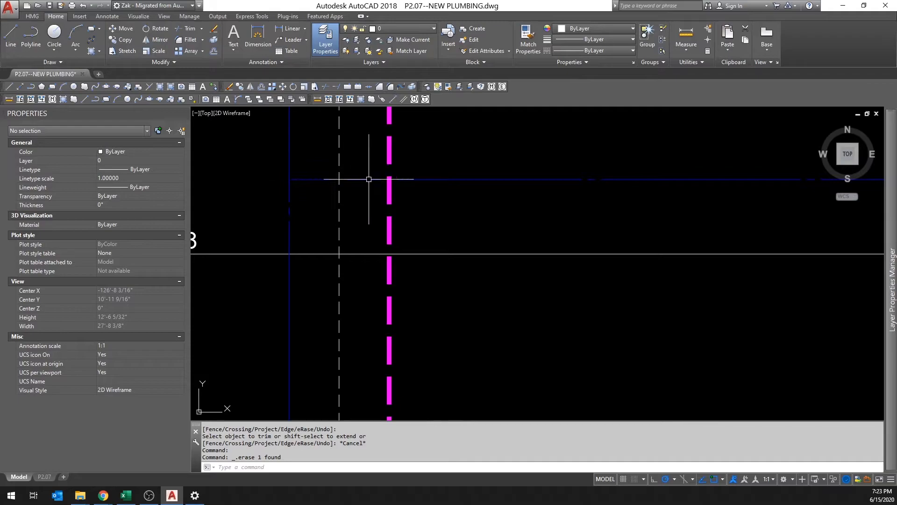
Step: Copy the Valve symbol from the legend, using its centre as the base point
{"action": "middle_click_drag", "start_coordinate": [440, 182], "coordinate": [371, 177]}
{"action": "scroll", "coordinate": [468, 210], "scroll_direction": "down", "scroll_amount": 2}
{"action": "scroll", "coordinate": [468, 211], "scroll_direction": "down", "scroll_amount": 2}
{"action": "middle_click_drag", "start_coordinate": [645, 274], "coordinate": [436, 225]}
{"action": "middle_click_drag", "start_coordinate": [695, 274], "coordinate": [254, 166]}
{"action": "scroll", "coordinate": [445, 233], "scroll_direction": "up", "scroll_amount": 4}
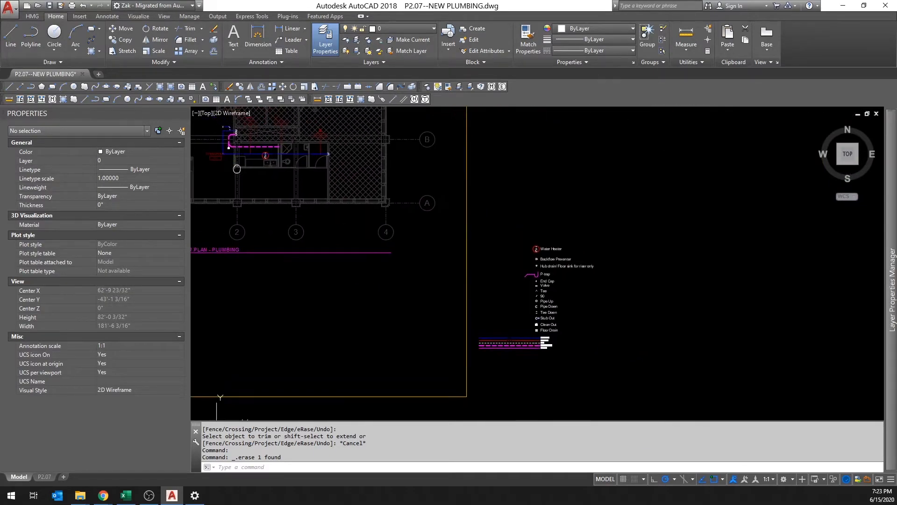
{"action": "scroll", "coordinate": [445, 233], "scroll_direction": "down", "scroll_amount": 2}
{"action": "middle_click_drag", "start_coordinate": [682, 350], "coordinate": [523, 304]}
{"action": "scroll", "coordinate": [645, 376], "scroll_direction": "up", "scroll_amount": 5}
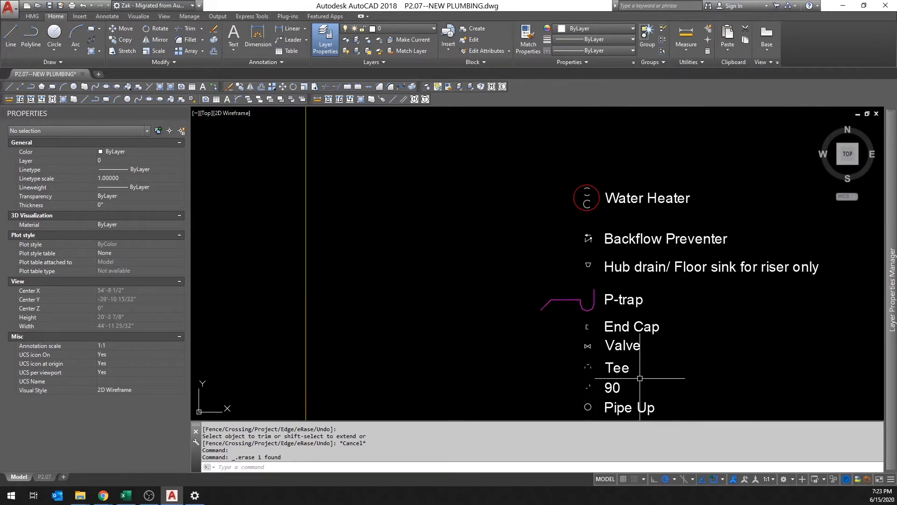
{"action": "left_click", "coordinate": [590, 344]}
{"action": "left_click", "coordinate": [496, 280]}
{"action": "key", "text": "ctrl+shift+c"}
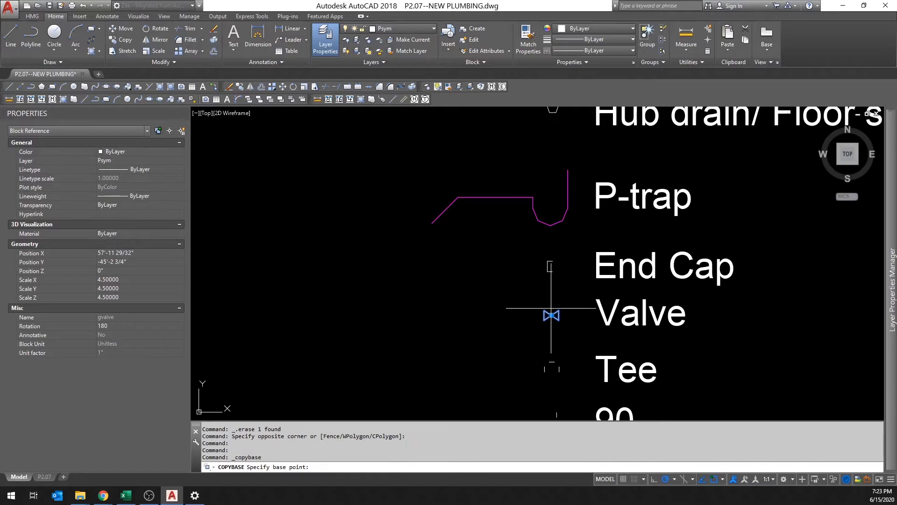
{"action": "left_click", "coordinate": [551, 314]}
Step: Paste the valve onto both cold water lines beside the risers on the floor plan, one on the main line and one on the capped branch
{"action": "scroll", "coordinate": [538, 314], "scroll_direction": "down", "scroll_amount": 3}
{"action": "middle_click_drag", "start_coordinate": [538, 314], "coordinate": [604, 361]}
{"action": "scroll", "coordinate": [341, 225], "scroll_direction": "up", "scroll_amount": 4}
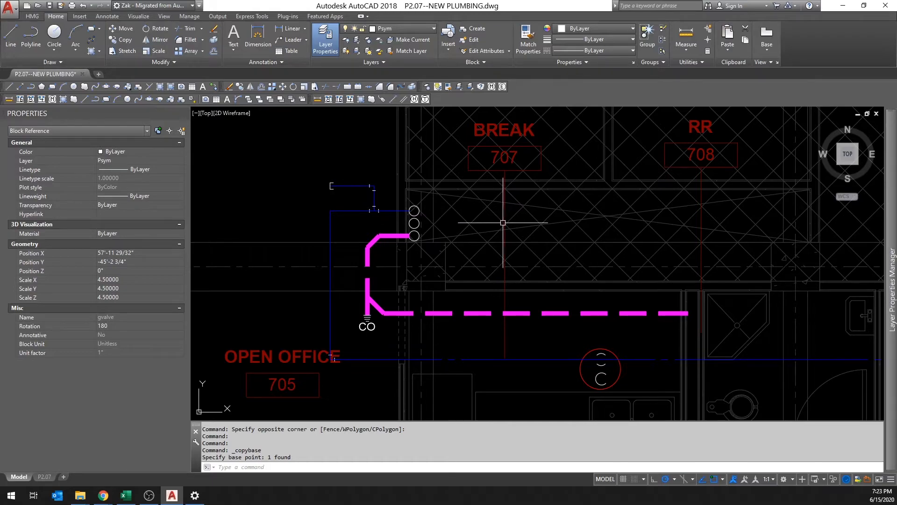
{"action": "scroll", "coordinate": [362, 210], "scroll_direction": "up", "scroll_amount": 4}
{"action": "key", "text": "ctrl+v"}
{"action": "left_click", "coordinate": [345, 206]}
{"action": "key", "text": "ctrl+v"}
{"action": "left_click", "coordinate": [346, 143]}
Step: Paste the valve onto the cold water branch above Level 8 in the riser diagram, just past the sanitary riser
{"action": "scroll", "coordinate": [347, 163], "scroll_direction": "down", "scroll_amount": 3}
{"action": "scroll", "coordinate": [347, 163], "scroll_direction": "down", "scroll_amount": 6}
{"action": "scroll", "coordinate": [464, 256], "scroll_direction": "up", "scroll_amount": 5}
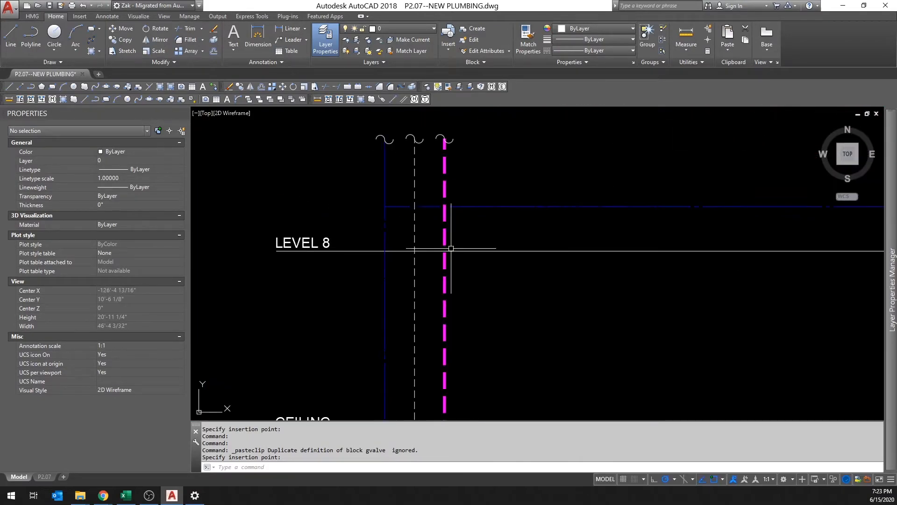
{"action": "key", "text": "ctrl+v"}
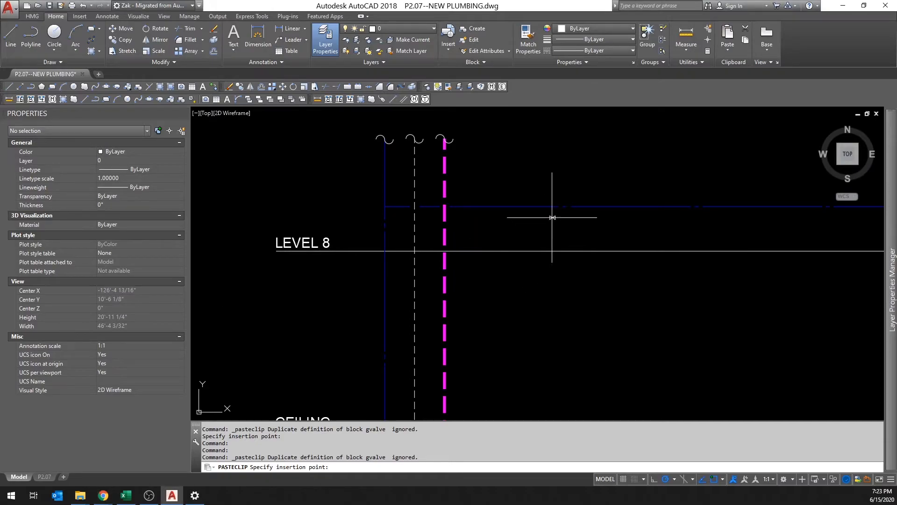
{"action": "key", "text": "Escape"}
{"action": "key", "text": "ctrl+v"}
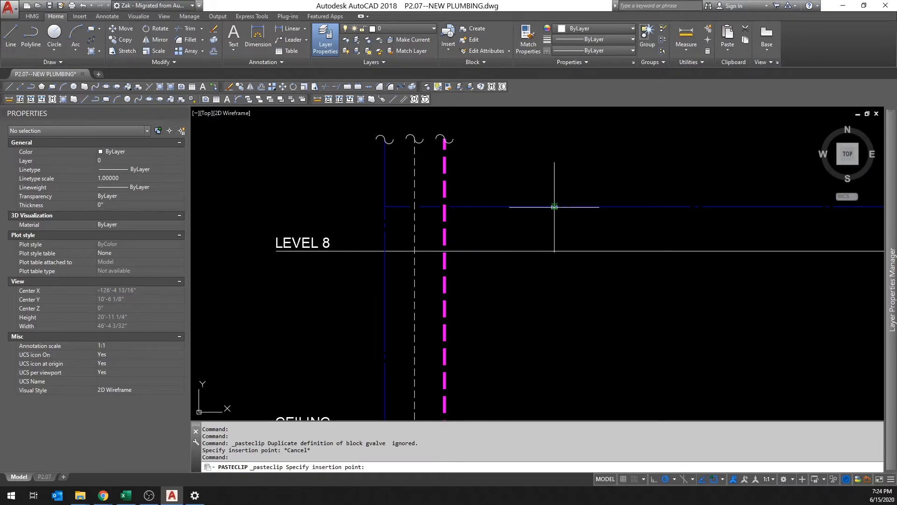
{"action": "left_click", "coordinate": [516, 207]}
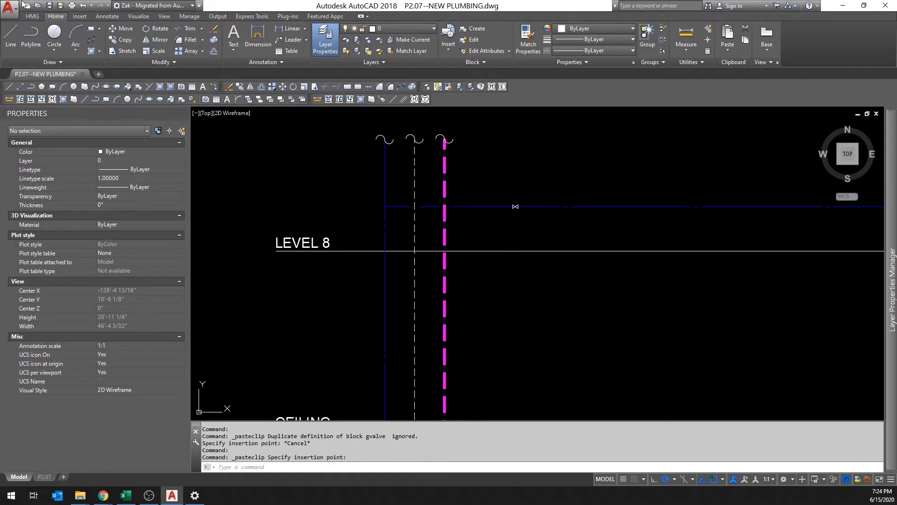
Step: Draw an L-shaped polyline dropping from the cold water branch ahead of the valve and running right, and paste a valve onto its horizontal leg
{"action": "left_click", "coordinate": [31, 35]}
{"action": "scroll", "coordinate": [531, 231], "scroll_direction": "up", "scroll_amount": 3}
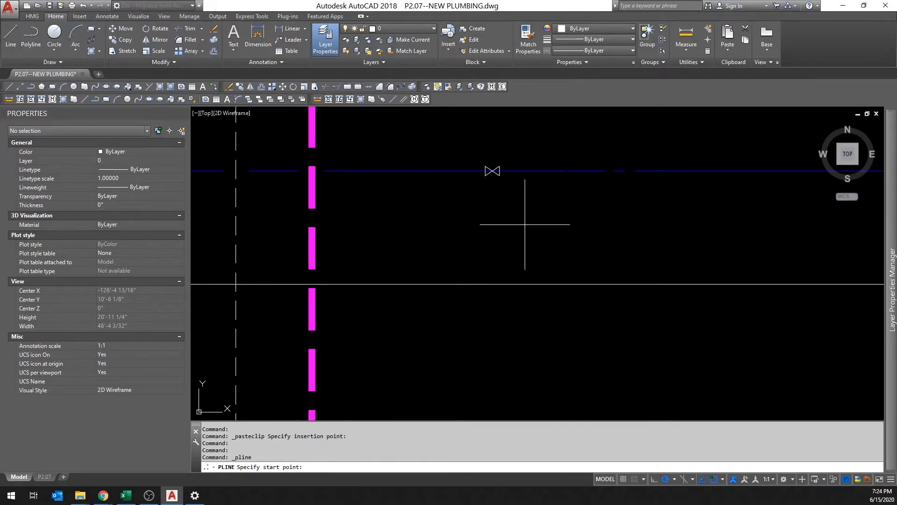
{"action": "left_click", "coordinate": [468, 170]}
{"action": "left_click", "coordinate": [467, 217]}
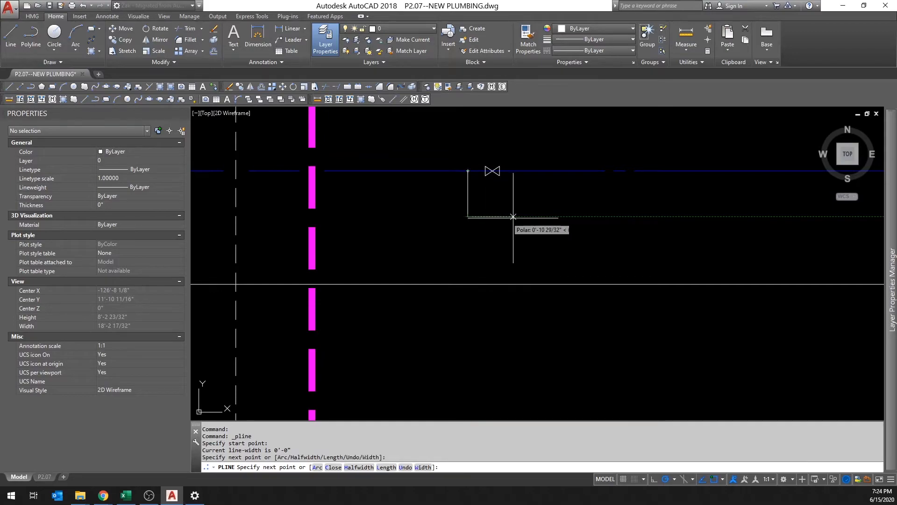
{"action": "left_click", "coordinate": [539, 217]}
{"action": "key", "text": "Escape"}
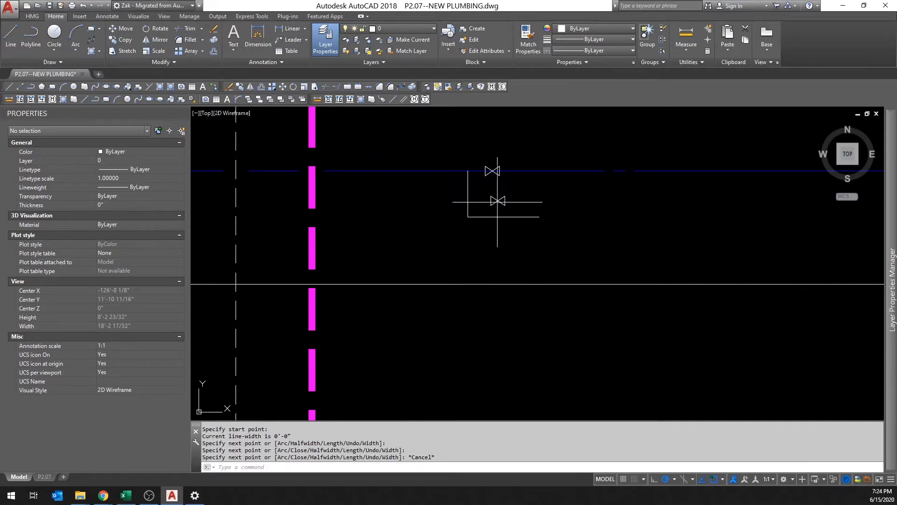
{"action": "key", "text": "ctrl+v"}
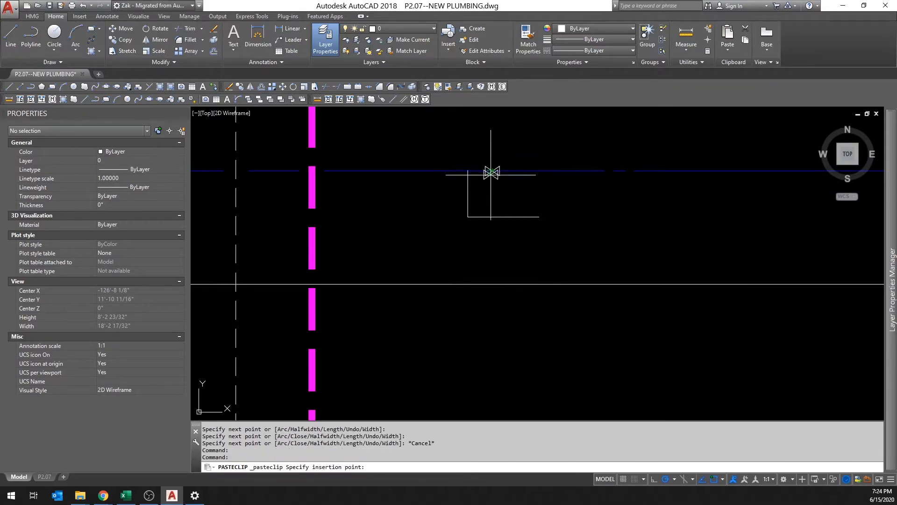
{"action": "left_click", "coordinate": [490, 216]}
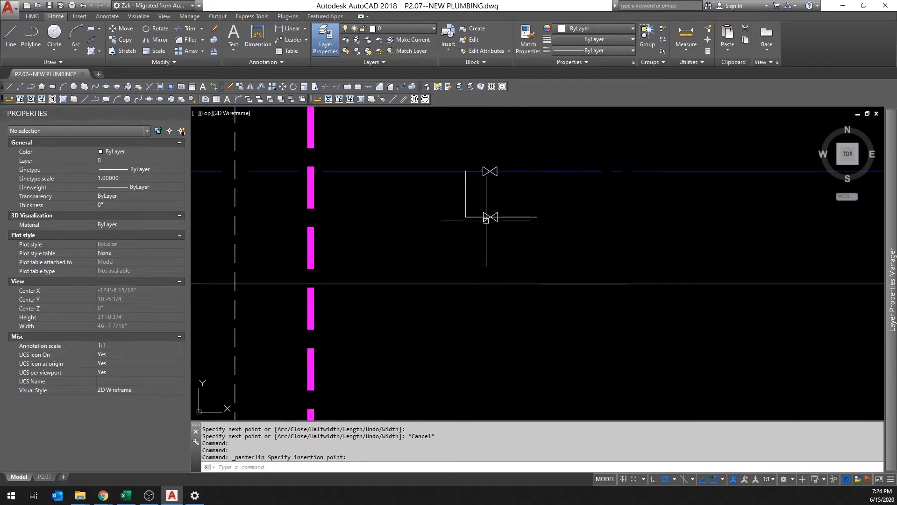
Step: Match the new L-shaped polyline's properties to the cold water branch
{"action": "left_click", "coordinate": [534, 172]}
{"action": "type", "text": "a"}
{"action": "key", "text": "Return"}
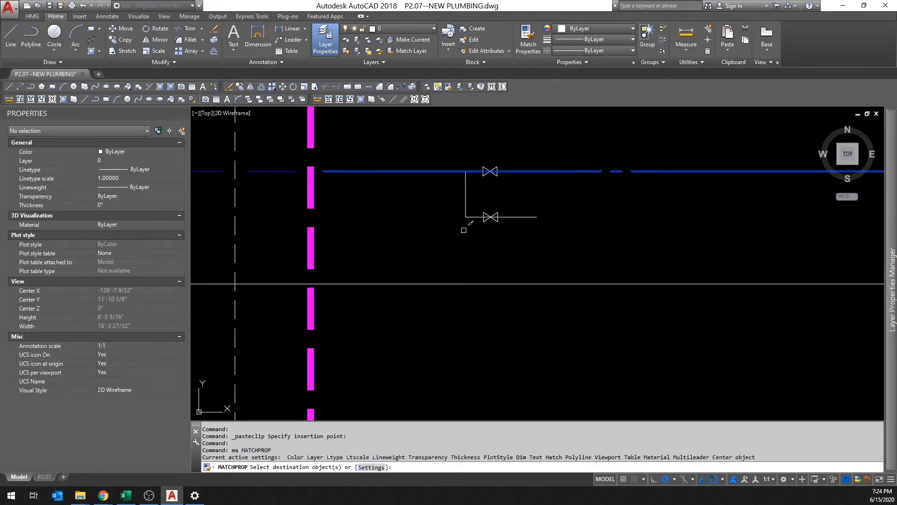
{"action": "left_click", "coordinate": [470, 228]}
{"action": "key", "text": "Escape"}
Step: Copy the End Cap symbol from the legend, using its insertion point as the base point
{"action": "scroll", "coordinate": [467, 206], "scroll_direction": "down", "scroll_amount": 12}
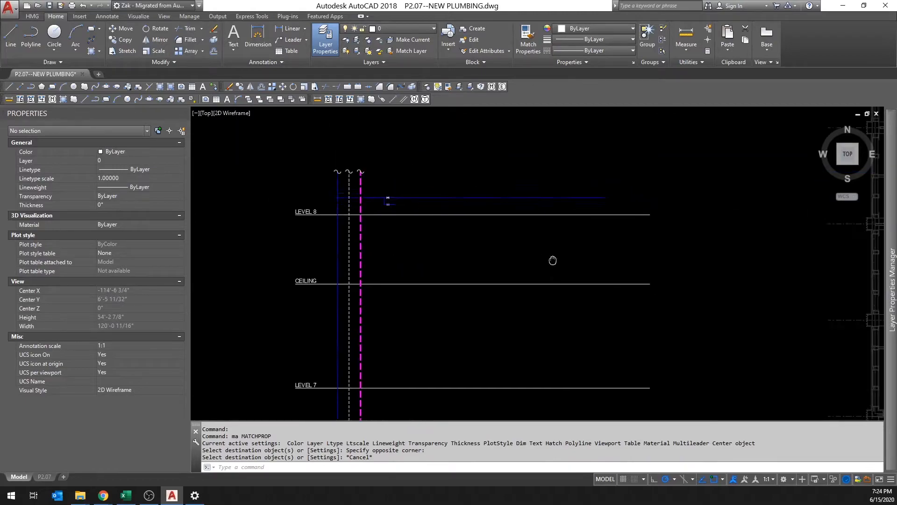
{"action": "scroll", "coordinate": [492, 223], "scroll_direction": "up", "scroll_amount": 10}
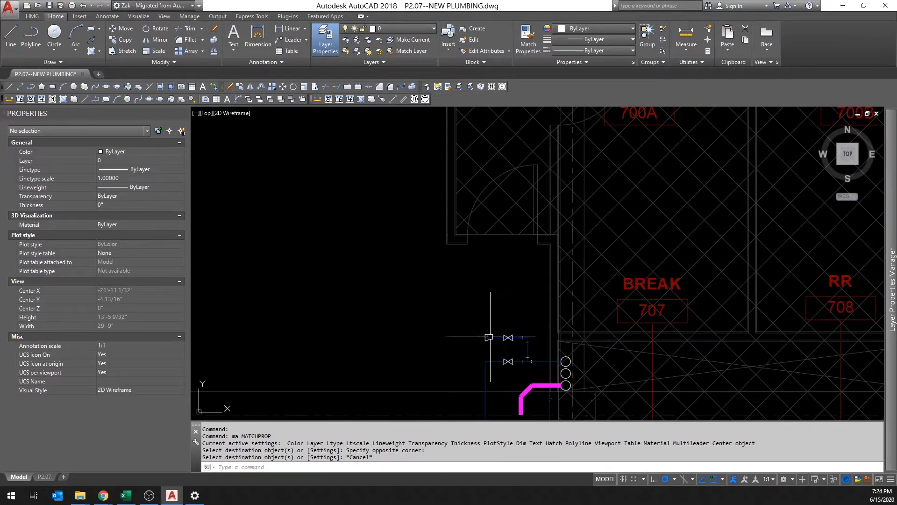
{"action": "scroll", "coordinate": [567, 369], "scroll_direction": "down", "scroll_amount": 6}
{"action": "middle_click_drag", "start_coordinate": [440, 162], "coordinate": [420, 160]}
{"action": "scroll", "coordinate": [437, 256], "scroll_direction": "down", "scroll_amount": 3}
{"action": "scroll", "coordinate": [444, 261], "scroll_direction": "up", "scroll_amount": 8}
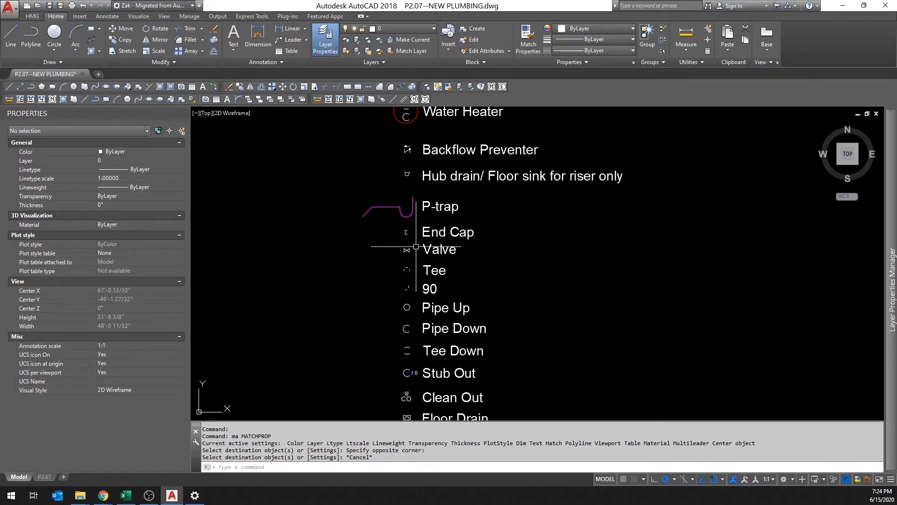
{"action": "left_click", "coordinate": [405, 238]}
{"action": "left_click", "coordinate": [398, 225]}
{"action": "key", "text": "ctrl+shift+c"}
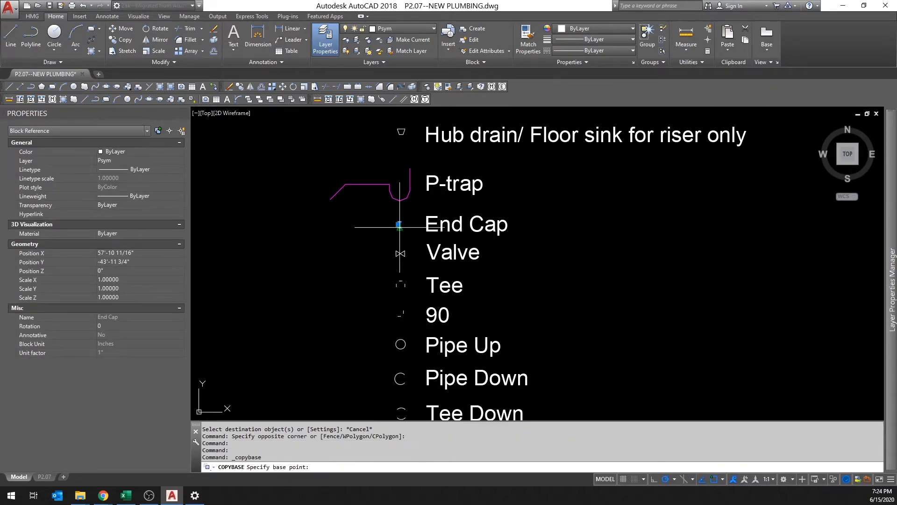
{"action": "left_click", "coordinate": [398, 225]}
Step: Paste the end cap at the free end of the lower cold water branch in the riser diagram
{"action": "scroll", "coordinate": [464, 281], "scroll_direction": "down", "scroll_amount": 5}
{"action": "scroll", "coordinate": [328, 154], "scroll_direction": "up", "scroll_amount": 5}
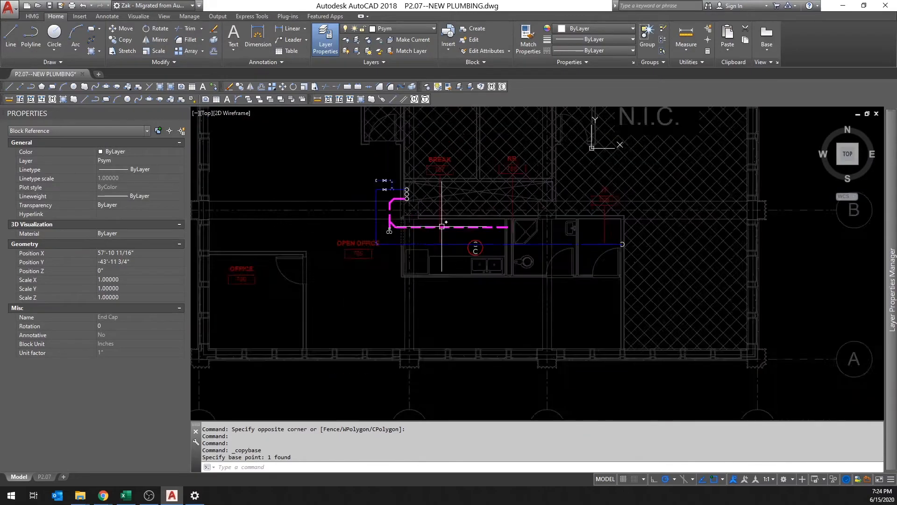
{"action": "scroll", "coordinate": [328, 153], "scroll_direction": "up", "scroll_amount": 2}
{"action": "scroll", "coordinate": [328, 153], "scroll_direction": "down", "scroll_amount": 7}
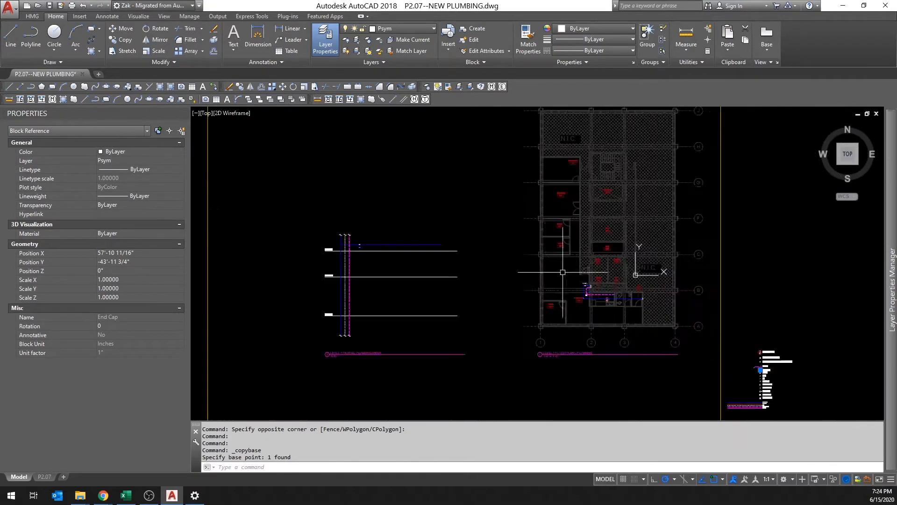
{"action": "scroll", "coordinate": [585, 284], "scroll_direction": "up", "scroll_amount": 7}
{"action": "key", "text": "ctrl+v"}
{"action": "left_click", "coordinate": [417, 221]}
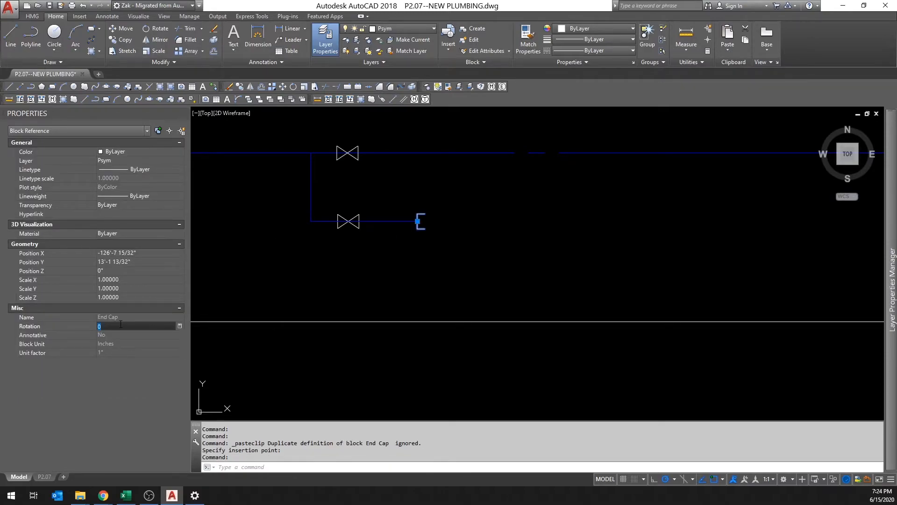
Step: Set the pasted end cap's rotation to 180
{"action": "left_click", "coordinate": [119, 324]}
{"action": "type", "text": "180"}
{"action": "key", "text": "Return"}
{"action": "key", "text": "Escape"}
{"action": "key", "text": "Escape"}
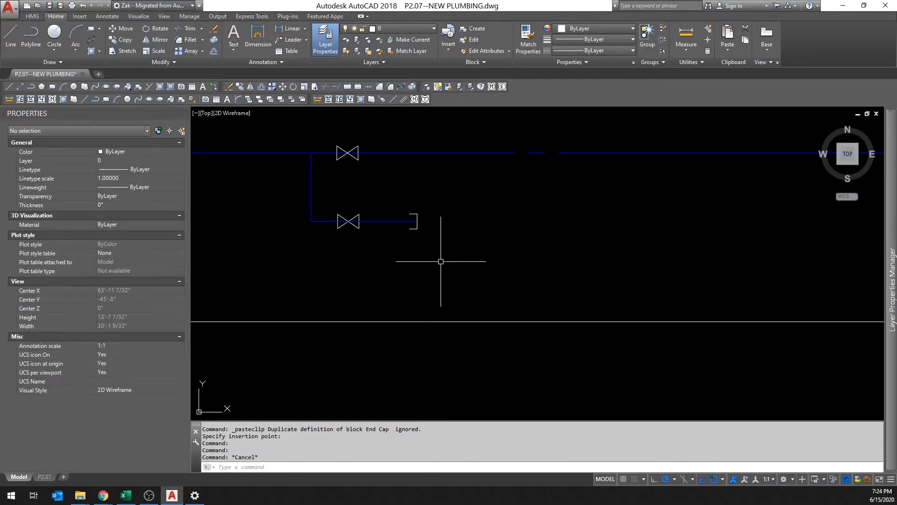
Step: Draw an upright rectangle for the water heater below the cold water branch, past the end cap and just above the Level 8 line
{"action": "scroll", "coordinate": [477, 247], "scroll_direction": "down", "scroll_amount": 5}
{"action": "scroll", "coordinate": [526, 235], "scroll_direction": "up", "scroll_amount": 3}
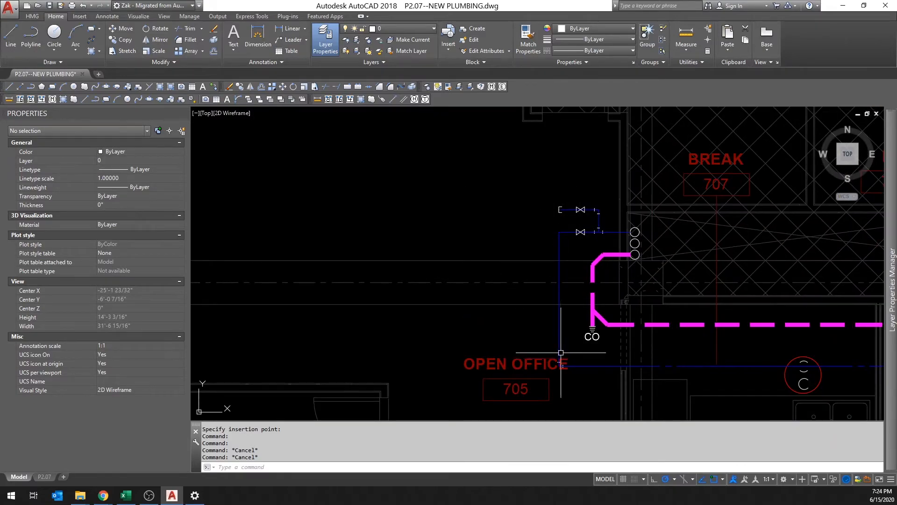
{"action": "middle_click_drag", "start_coordinate": [742, 366], "coordinate": [537, 293]}
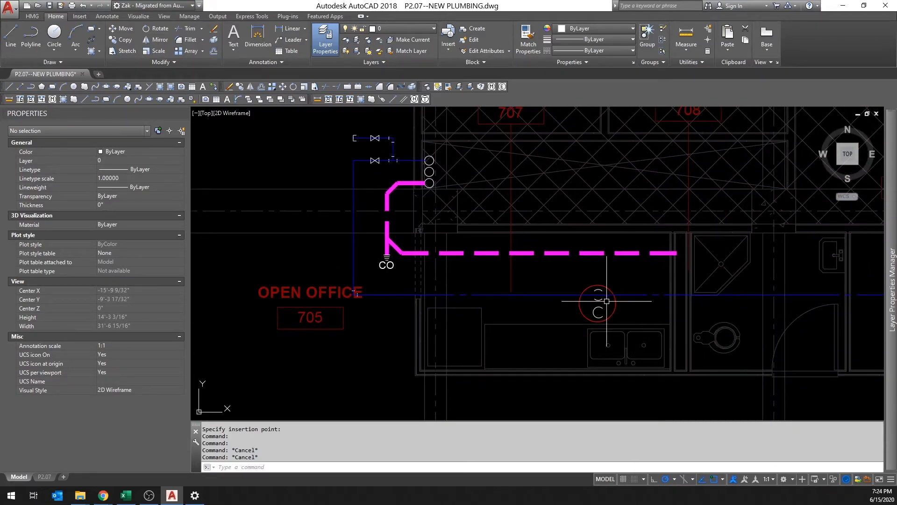
{"action": "scroll", "coordinate": [605, 299], "scroll_direction": "down", "scroll_amount": 6}
{"action": "middle_click_drag", "start_coordinate": [352, 240], "coordinate": [696, 265]}
{"action": "middle_click_drag", "start_coordinate": [347, 216], "coordinate": [425, 242]}
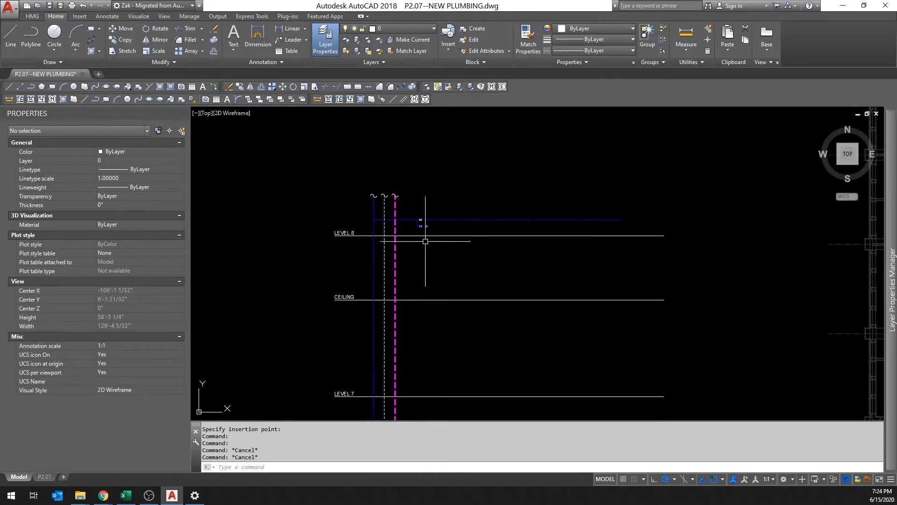
{"action": "scroll", "coordinate": [413, 214], "scroll_direction": "up", "scroll_amount": 4}
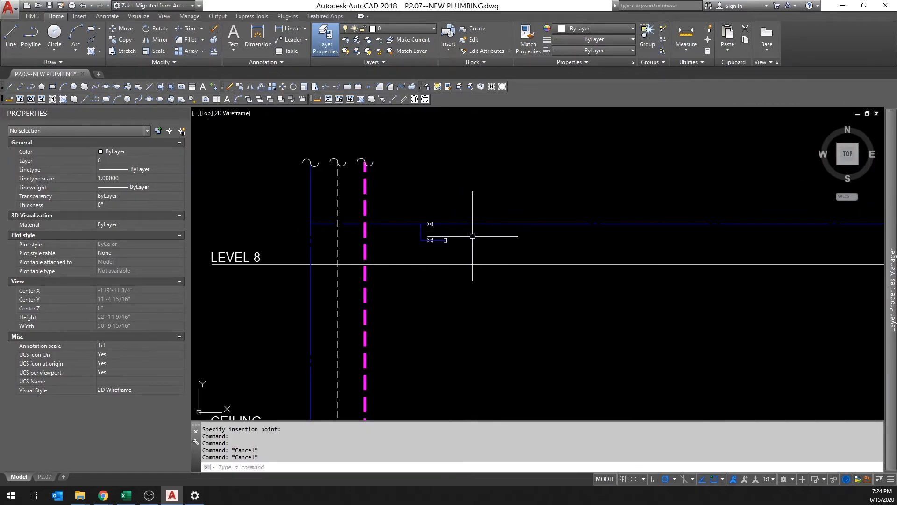
{"action": "scroll", "coordinate": [463, 236], "scroll_direction": "up", "scroll_amount": 4}
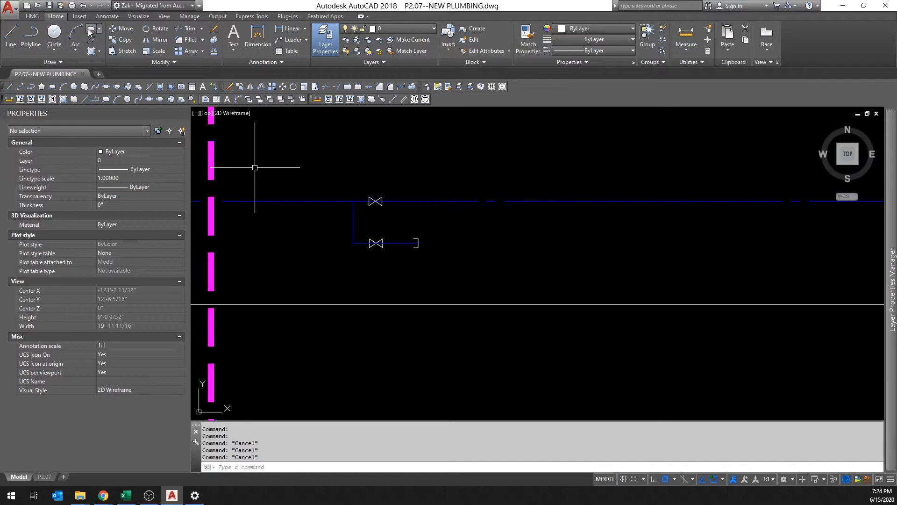
{"action": "left_click", "coordinate": [90, 32]}
{"action": "scroll", "coordinate": [462, 245], "scroll_direction": "up", "scroll_amount": 2}
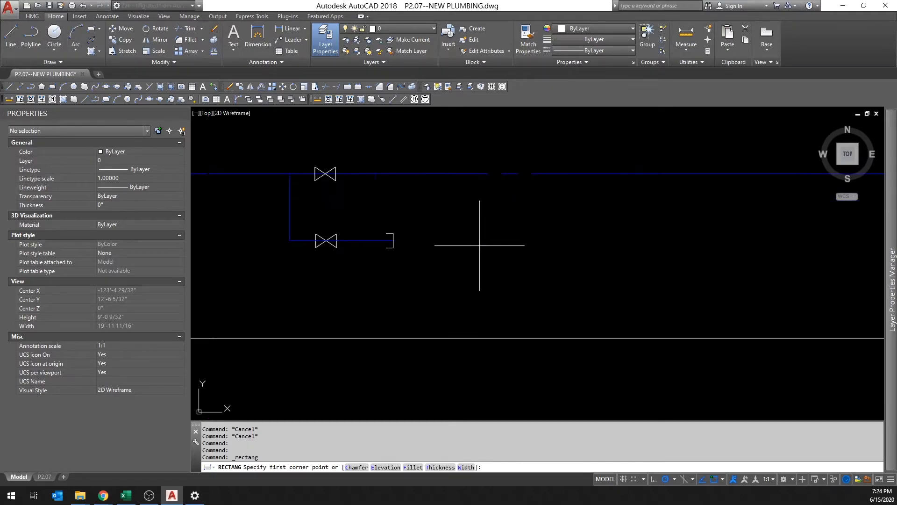
{"action": "left_click", "coordinate": [470, 221]}
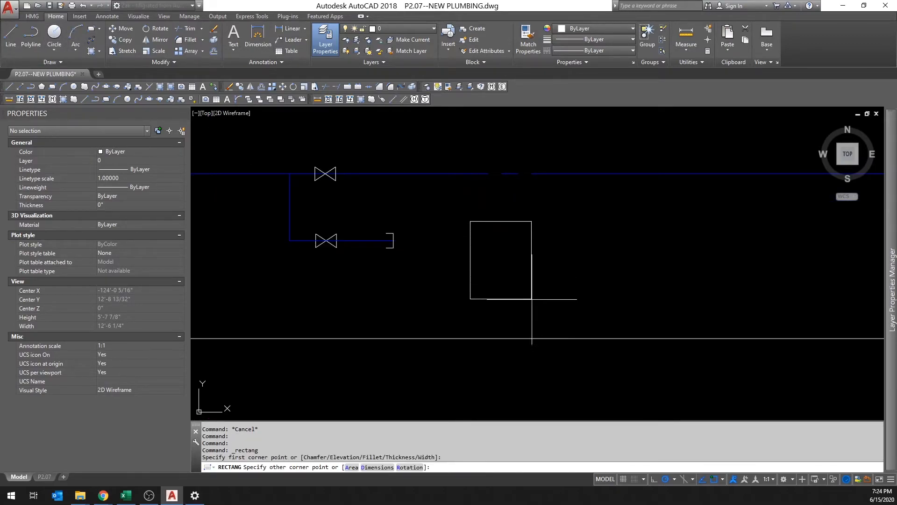
{"action": "left_click", "coordinate": [554, 326]}
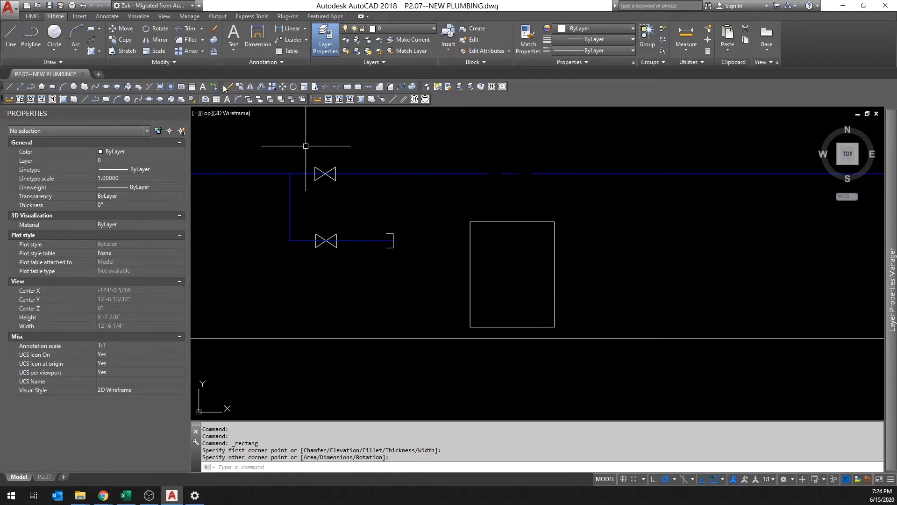
Step: Draw the left half of a drain pan as an L-shaped polyline offset around the rectangle's lower-left corner, ending below its midpoint
{"action": "left_click", "coordinate": [31, 34]}
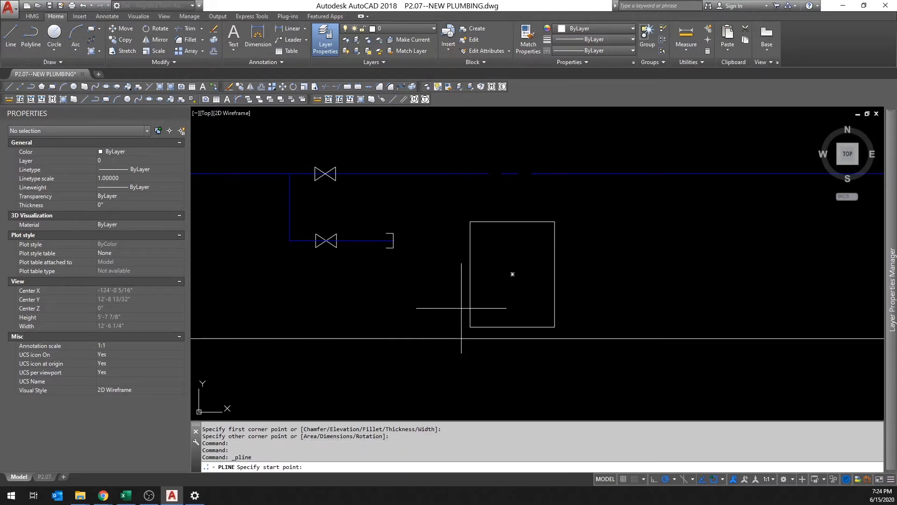
{"action": "left_click", "coordinate": [461, 333]}
{"action": "left_click", "coordinate": [512, 333]}
{"action": "key", "text": "Escape"}
Step: Mirror the half pan about a vertical line through the rectangle's middle, keeping the original
{"action": "left_click", "coordinate": [461, 333]}
{"action": "type", "text": "mi"}
{"action": "key", "text": "Return"}
{"action": "left_click", "coordinate": [513, 333]}
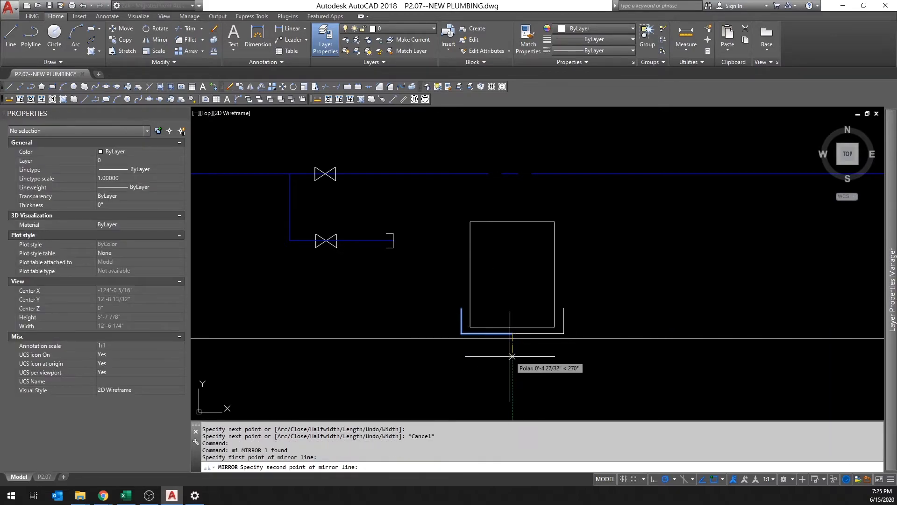
{"action": "key", "text": "F8"}
{"action": "left_click", "coordinate": [519, 370]}
{"action": "key", "text": "Return"}
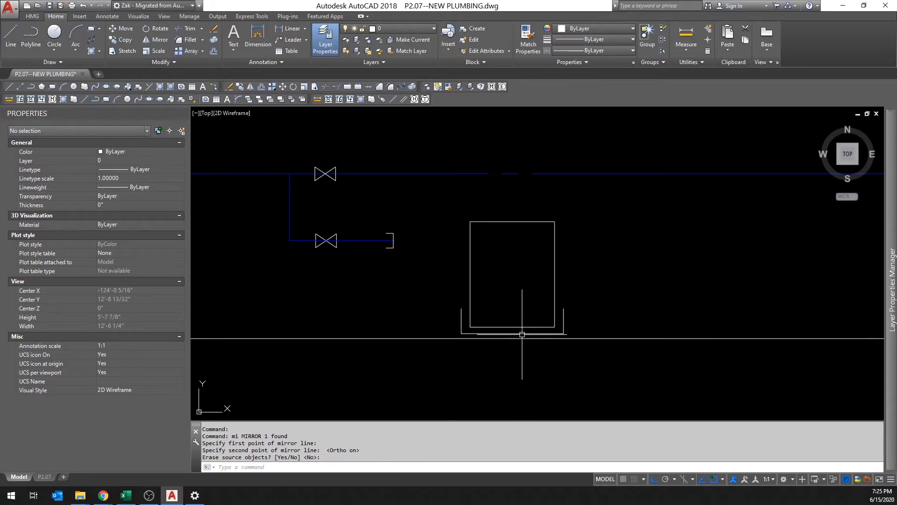
Step: Join the two pan halves into one polyline
{"action": "left_click", "coordinate": [514, 334]}
{"action": "left_click", "coordinate": [504, 334]}
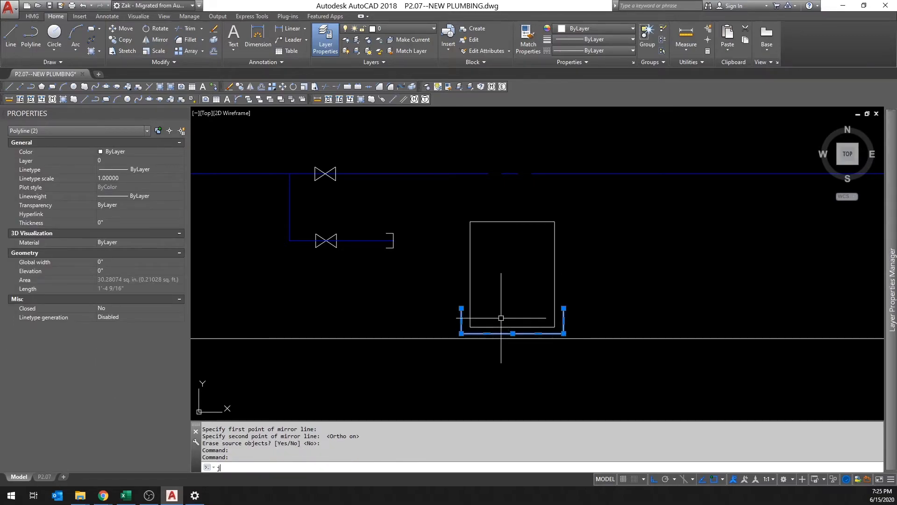
{"action": "key", "text": "Return"}
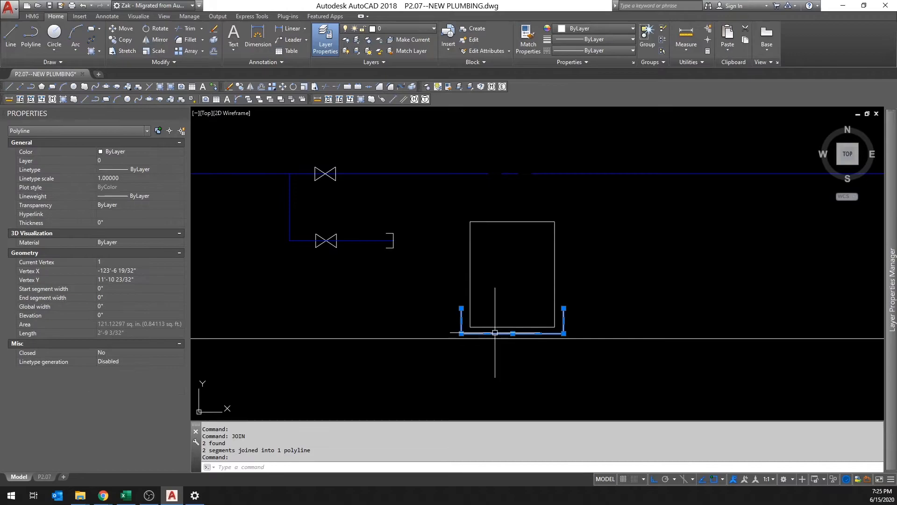
Step: Draw a vertical polyline from the cold water branch down to the water heater's top edge, left of its centre
{"action": "key", "text": "Escape"}
{"action": "key", "text": "Escape"}
{"action": "middle_click_drag", "start_coordinate": [402, 193], "coordinate": [461, 225]}
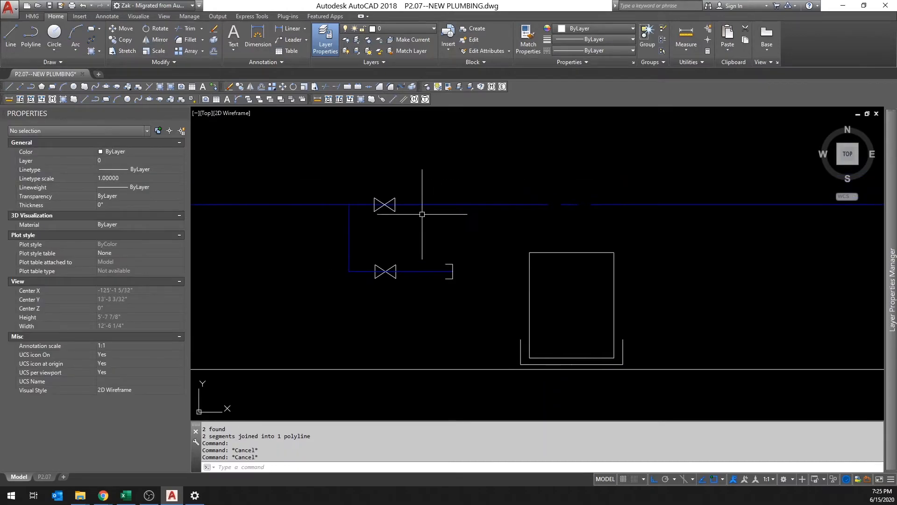
{"action": "left_click", "coordinate": [31, 37]}
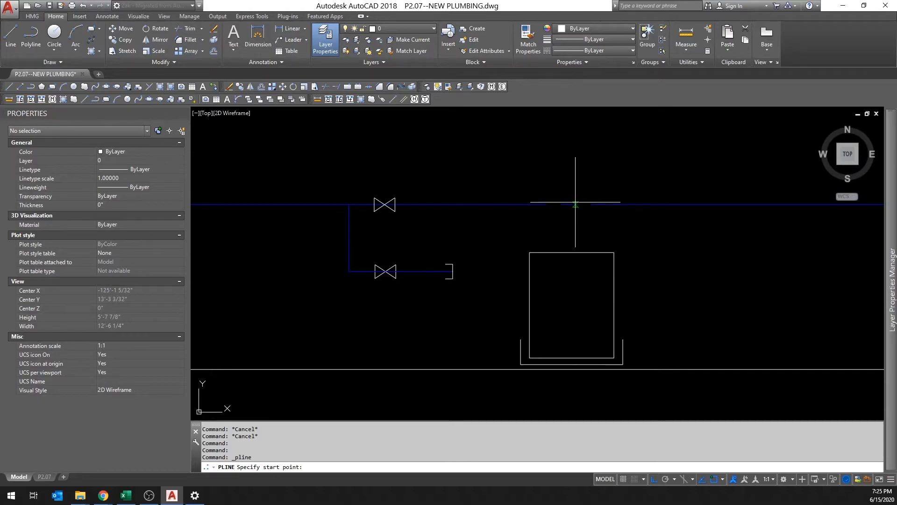
{"action": "left_click", "coordinate": [549, 203]}
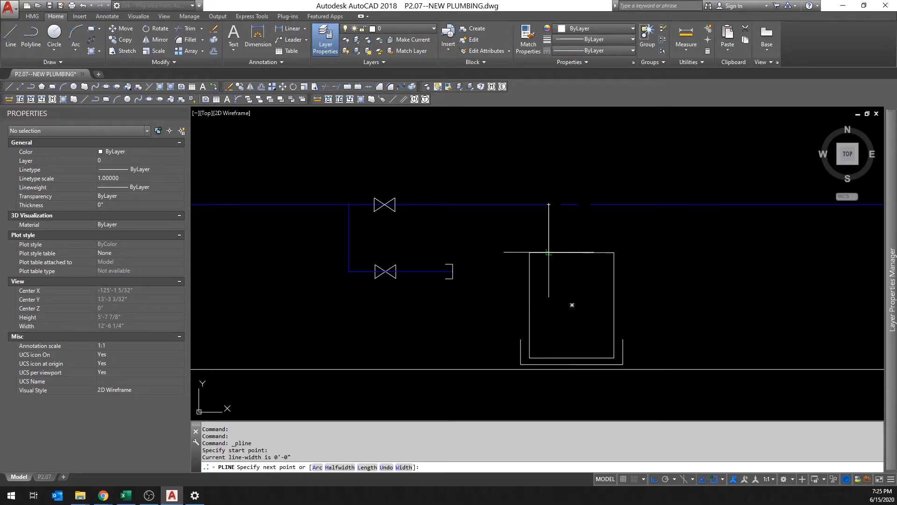
{"action": "left_click", "coordinate": [549, 252]}
{"action": "key", "text": "Escape"}
Step: Copy the branch's gate valve by its centre onto the middle of the water heater drop and set its rotation to 90
{"action": "left_click", "coordinate": [390, 208]}
{"action": "key", "text": "ctrl+shift+c"}
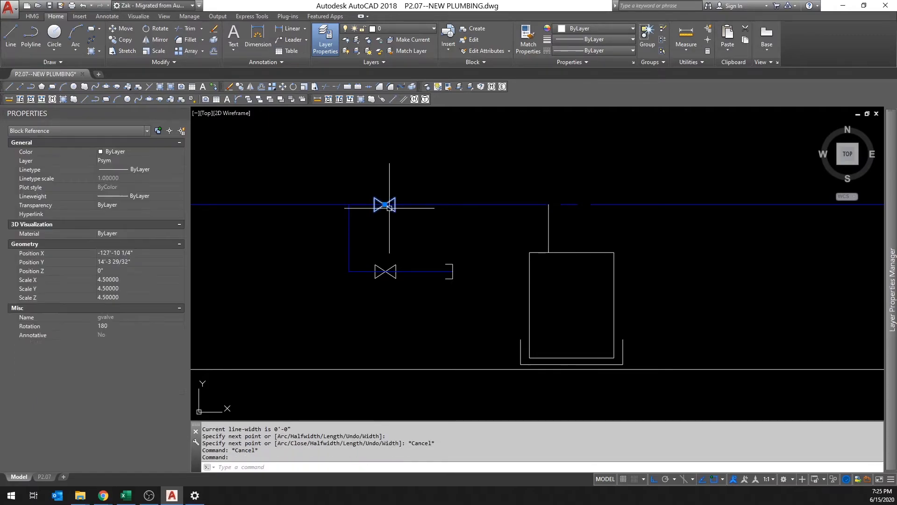
{"action": "left_click", "coordinate": [384, 204]}
{"action": "key", "text": "ctrl+v"}
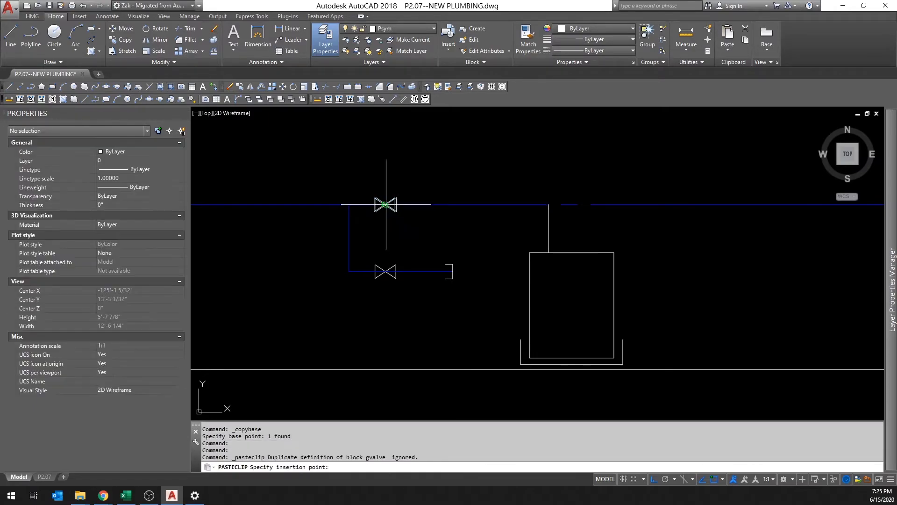
{"action": "left_click", "coordinate": [548, 228]}
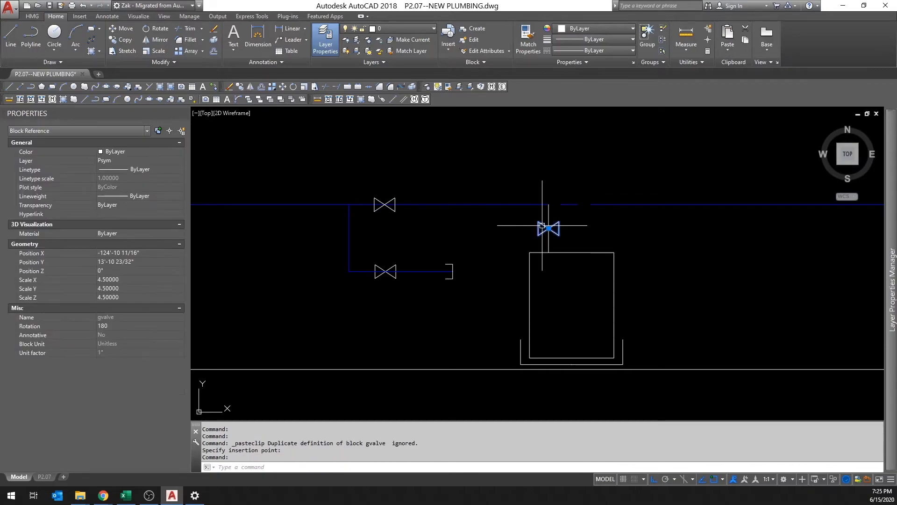
{"action": "type", "text": "90"}
{"action": "key", "text": "Return"}
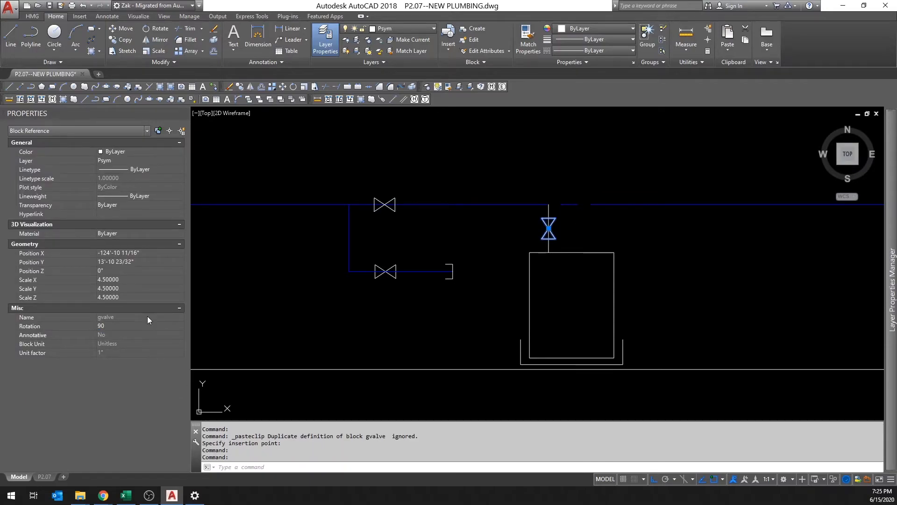
{"action": "key", "text": "Escape"}
{"action": "key", "text": "Escape"}
Step: Match the water heater drop's properties to the blue cold water branch
{"action": "left_click", "coordinate": [507, 202]}
{"action": "type", "text": "m"}
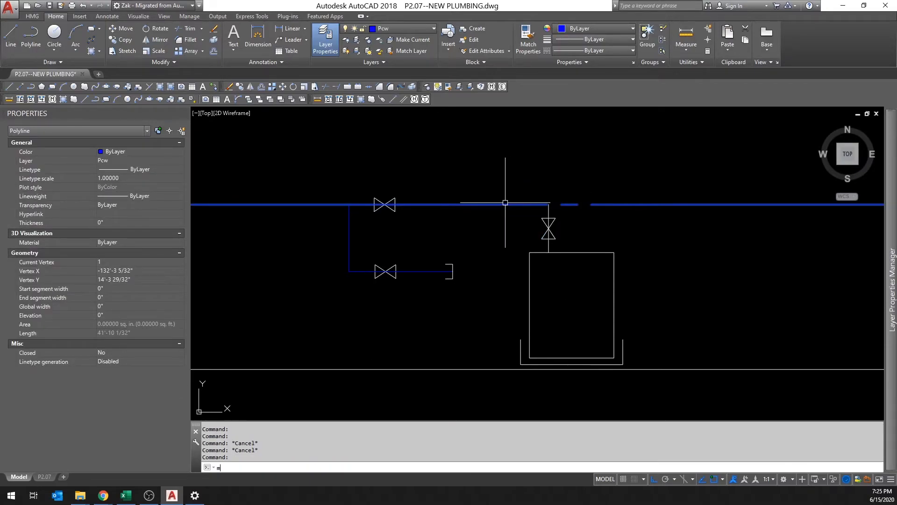
{"action": "type", "text": "a"}
{"action": "key", "text": "Return"}
{"action": "key", "text": "Escape"}
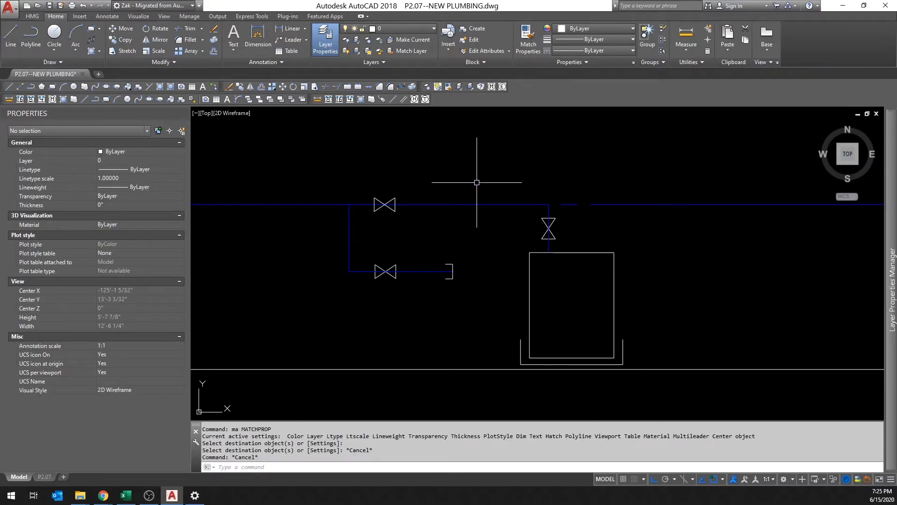
Step: Try a multileader on the cold water branch before the tee, and turn ortho mode off
{"action": "scroll", "coordinate": [477, 182], "scroll_direction": "down", "scroll_amount": 2}
{"action": "scroll", "coordinate": [615, 176], "scroll_direction": "down", "scroll_amount": 5}
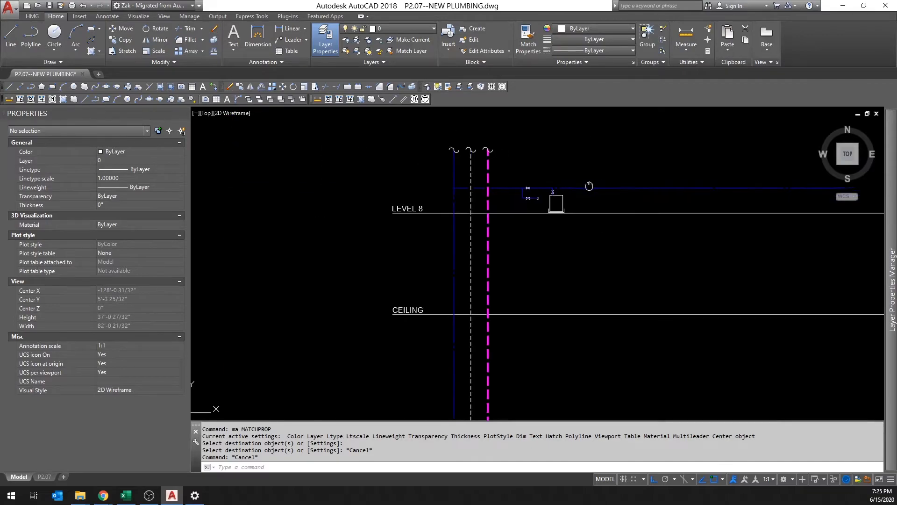
{"action": "scroll", "coordinate": [508, 185], "scroll_direction": "up", "scroll_amount": 2}
{"action": "scroll", "coordinate": [509, 185], "scroll_direction": "down", "scroll_amount": 2}
{"action": "scroll", "coordinate": [753, 195], "scroll_direction": "up", "scroll_amount": 1}
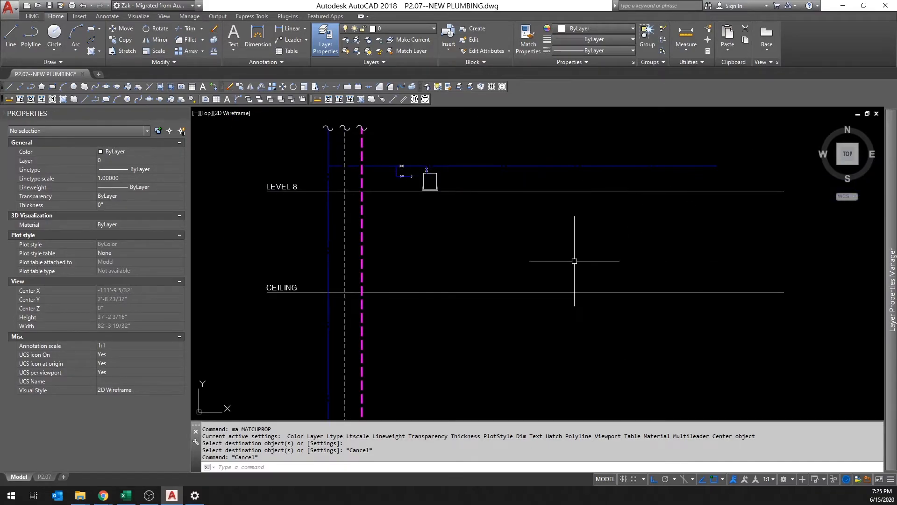
{"action": "middle_click_drag", "start_coordinate": [365, 211], "coordinate": [436, 266]}
{"action": "key", "text": "Escape"}
{"action": "left_click", "coordinate": [110, 16]}
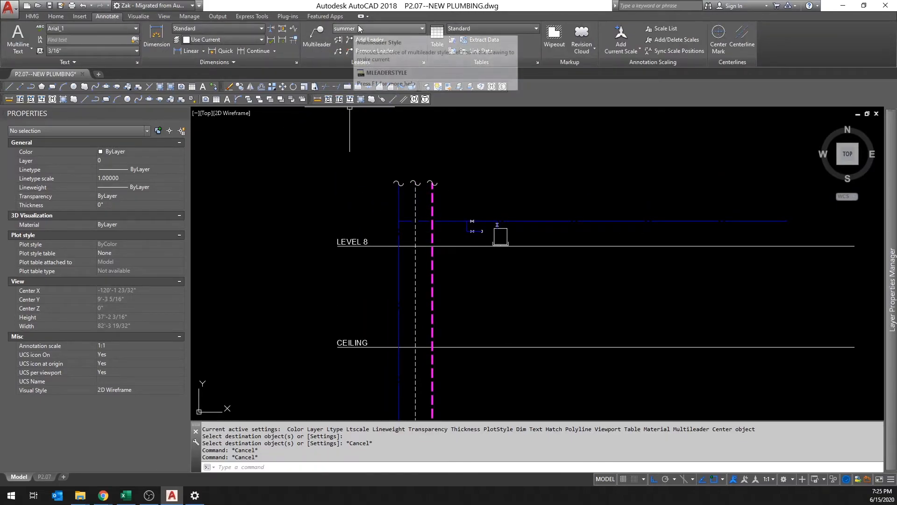
{"action": "left_click", "coordinate": [320, 38]}
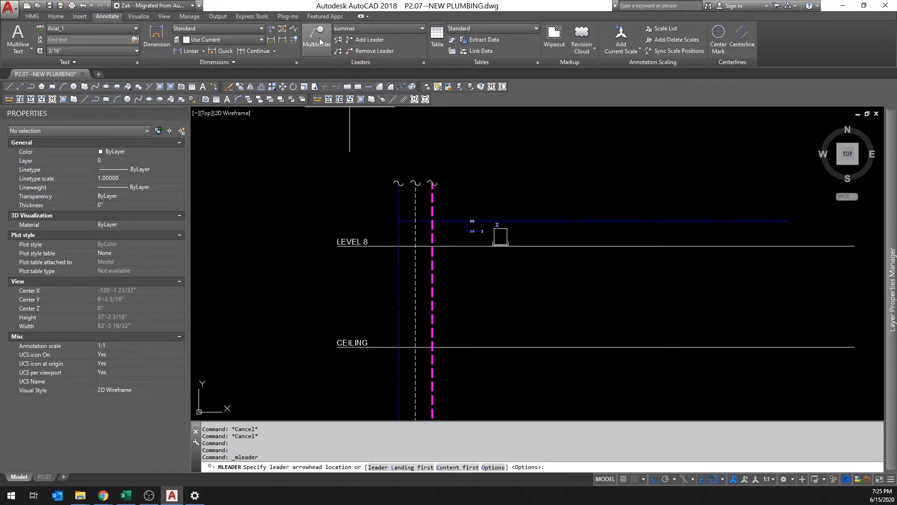
{"action": "scroll", "coordinate": [451, 221], "scroll_direction": "up", "scroll_amount": 2}
{"action": "scroll", "coordinate": [450, 221], "scroll_direction": "up", "scroll_amount": 4}
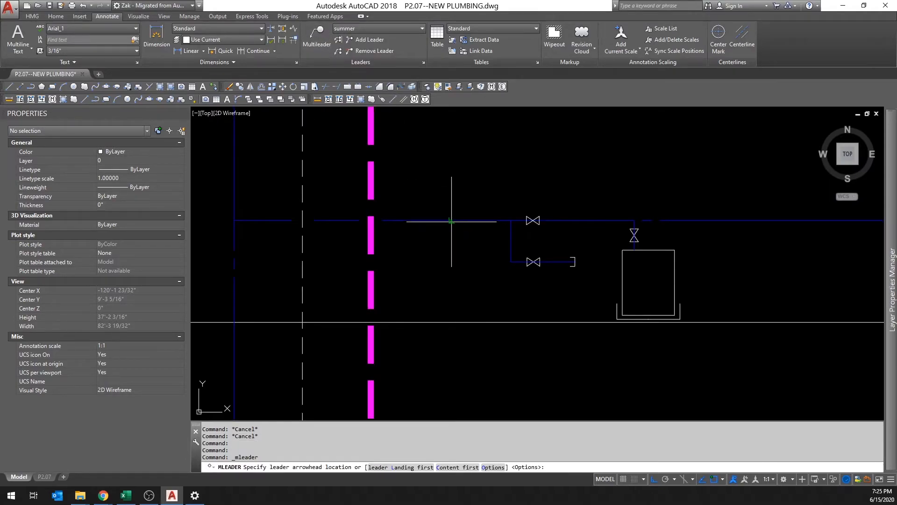
{"action": "left_click", "coordinate": [452, 221]}
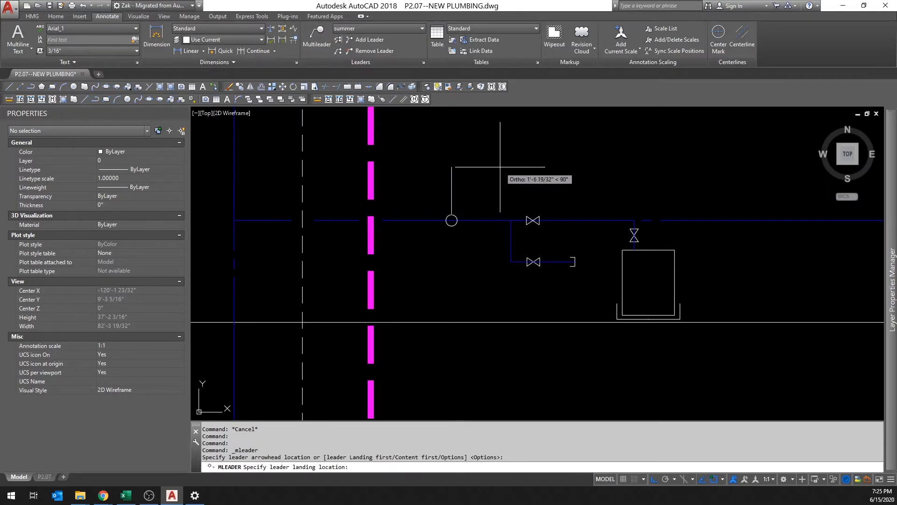
{"action": "key", "text": "F8"}
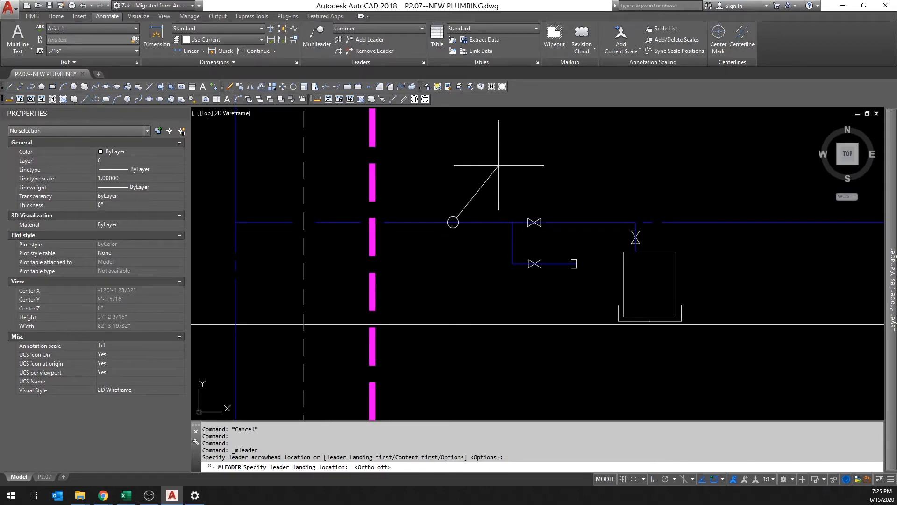
{"action": "key", "text": "Escape"}
Step: Add a multileader reading 1-1/2" on the cold water branch between the magenta riser and the tee, angled up and right
{"action": "left_click", "coordinate": [316, 35]}
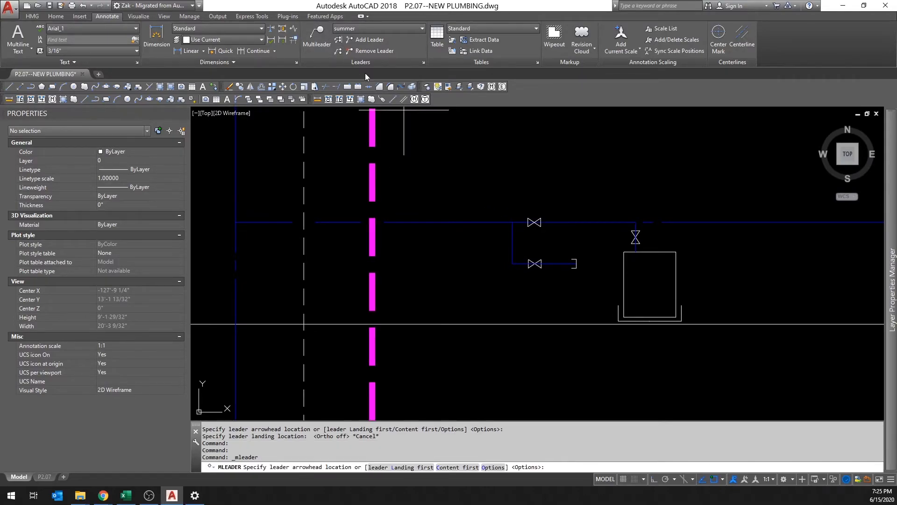
{"action": "left_click", "coordinate": [447, 222]}
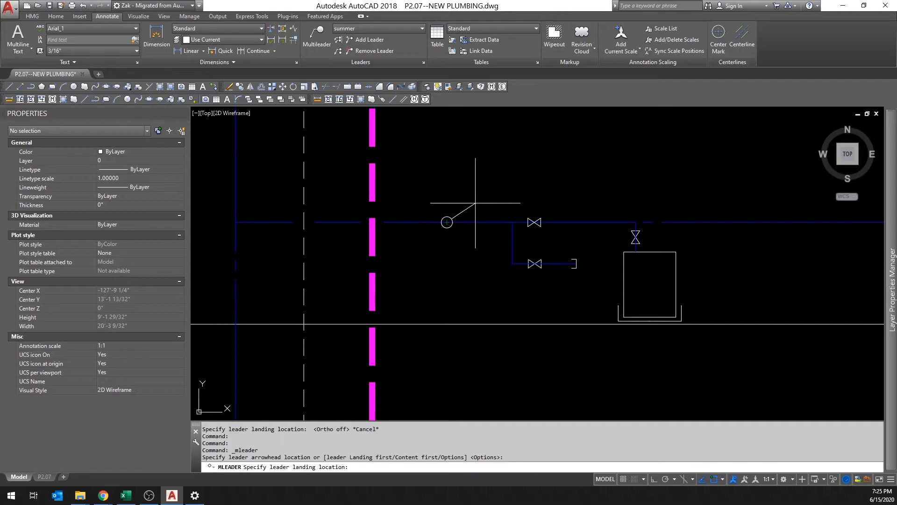
{"action": "left_click", "coordinate": [491, 170]}
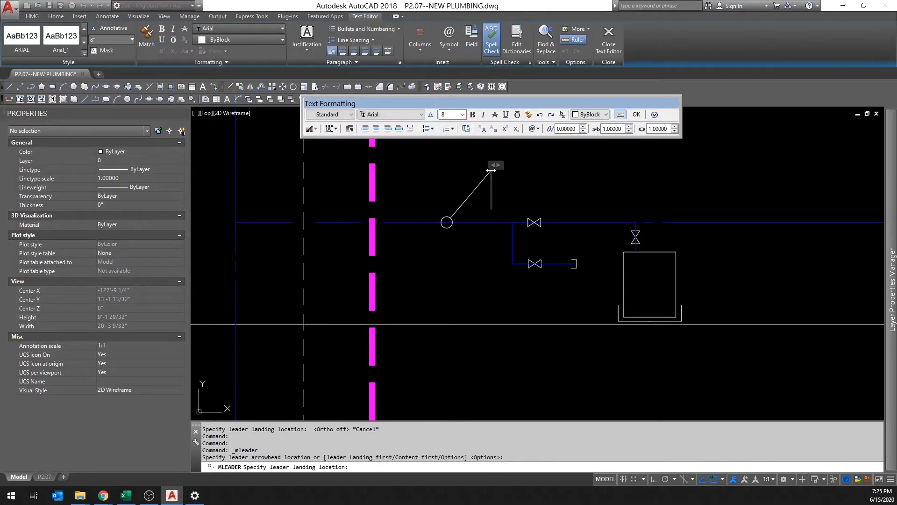
{"action": "type", "text": "1-1/2"}
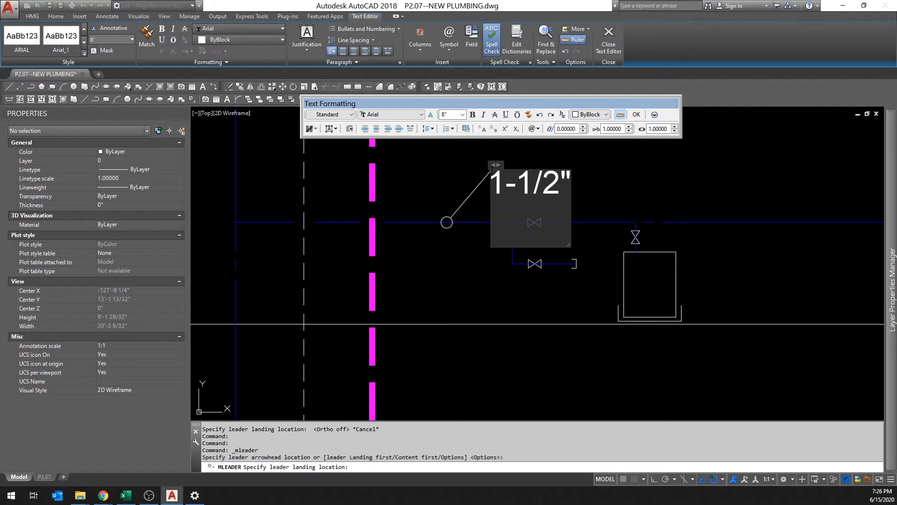
{"action": "left_click", "coordinate": [485, 166]}
{"action": "key", "text": "Escape"}
{"action": "key", "text": "Escape"}
Step: Shift the 1-1/2" leader's landing point and text slightly to the right
{"action": "left_click", "coordinate": [494, 173]}
{"action": "left_click", "coordinate": [491, 169]}
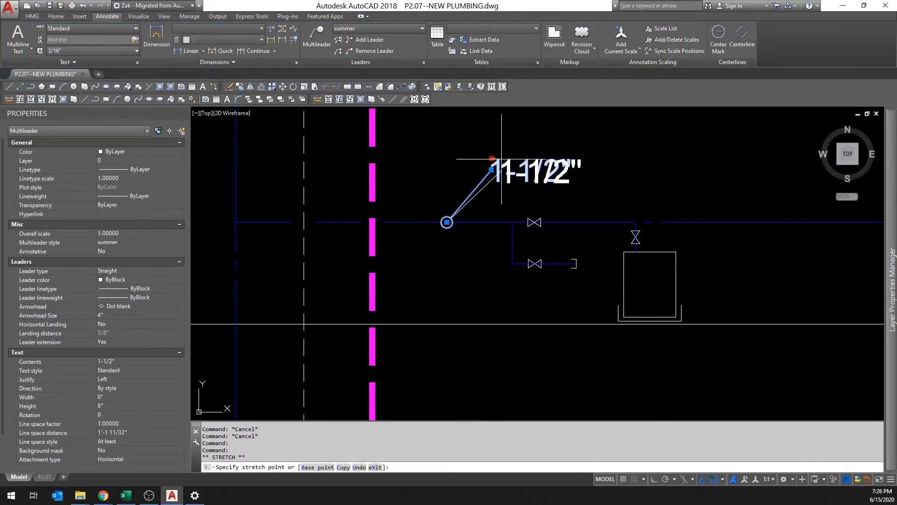
{"action": "left_click", "coordinate": [501, 172]}
{"action": "key", "text": "Escape"}
{"action": "key", "text": "Escape"}
Step: Examine where the cold water branch and water heater sit relative to the Level 8 and ceiling lines
{"action": "scroll", "coordinate": [455, 178], "scroll_direction": "down", "scroll_amount": 4}
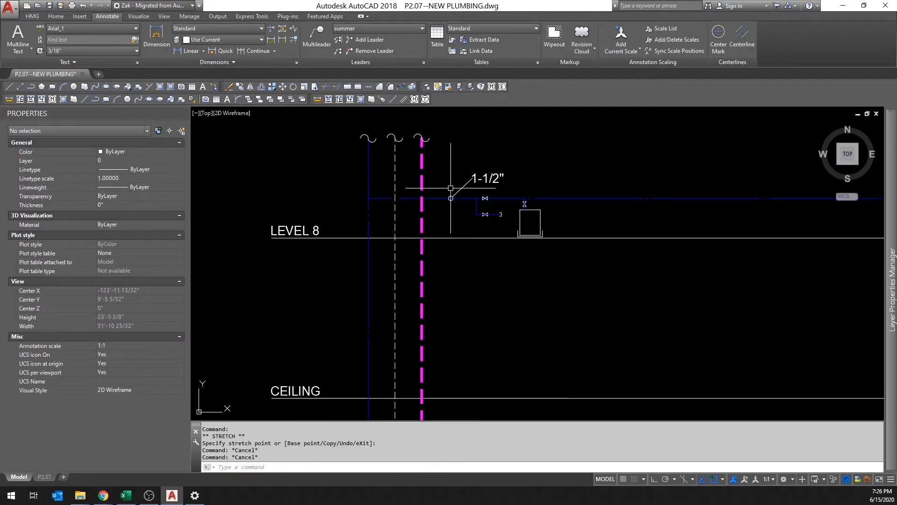
{"action": "scroll", "coordinate": [450, 188], "scroll_direction": "up", "scroll_amount": 4}
{"action": "scroll", "coordinate": [450, 188], "scroll_direction": "down", "scroll_amount": 4}
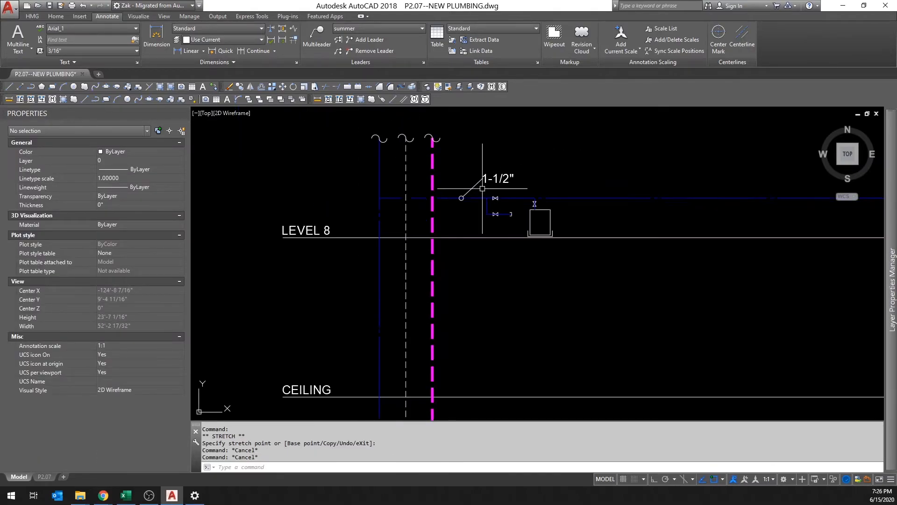
{"action": "scroll", "coordinate": [482, 188], "scroll_direction": "down", "scroll_amount": 2}
{"action": "middle_click_drag", "start_coordinate": [482, 186], "coordinate": [449, 189]}
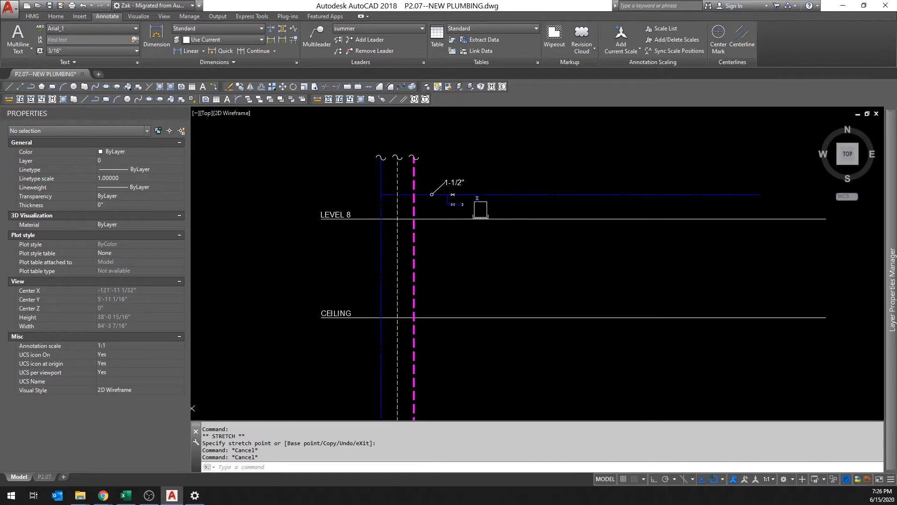
{"action": "scroll", "coordinate": [377, 219], "scroll_direction": "up", "scroll_amount": 4}
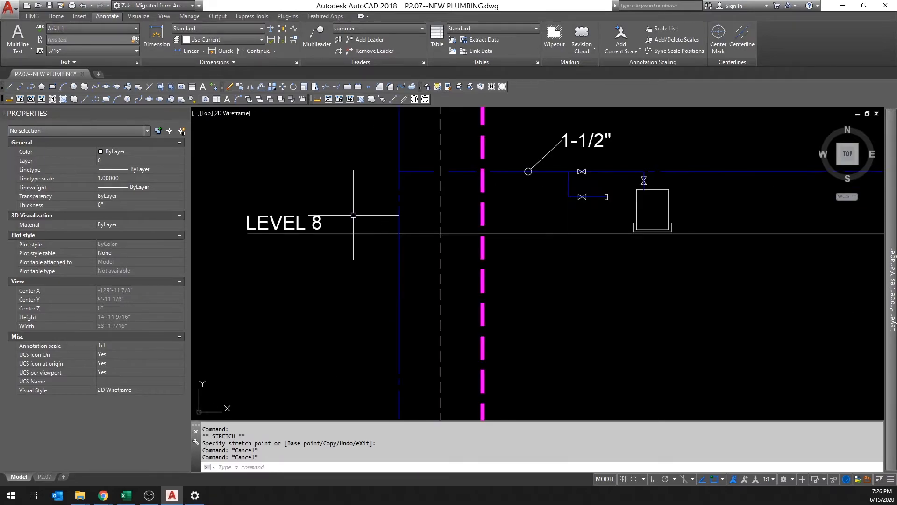
{"action": "scroll", "coordinate": [321, 210], "scroll_direction": "down", "scroll_amount": 2}
{"action": "scroll", "coordinate": [310, 308], "scroll_direction": "up", "scroll_amount": 2}
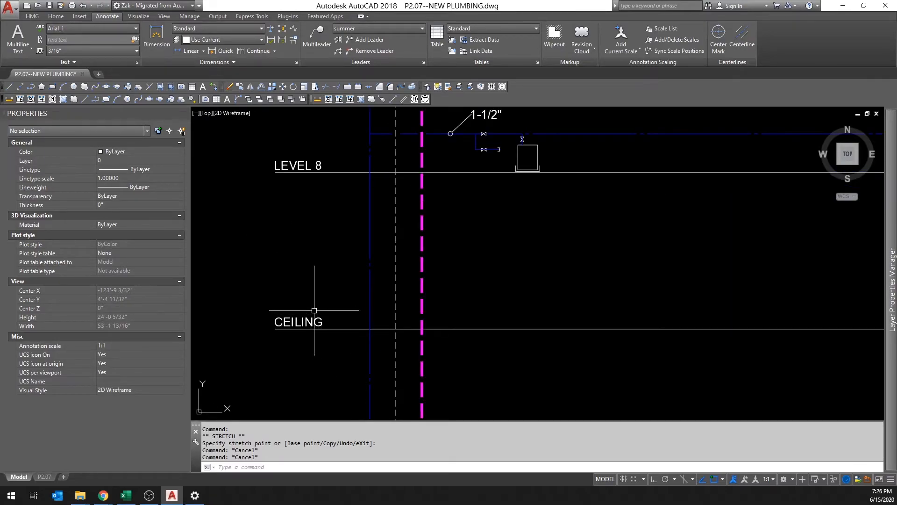
{"action": "scroll", "coordinate": [341, 311], "scroll_direction": "down", "scroll_amount": 2}
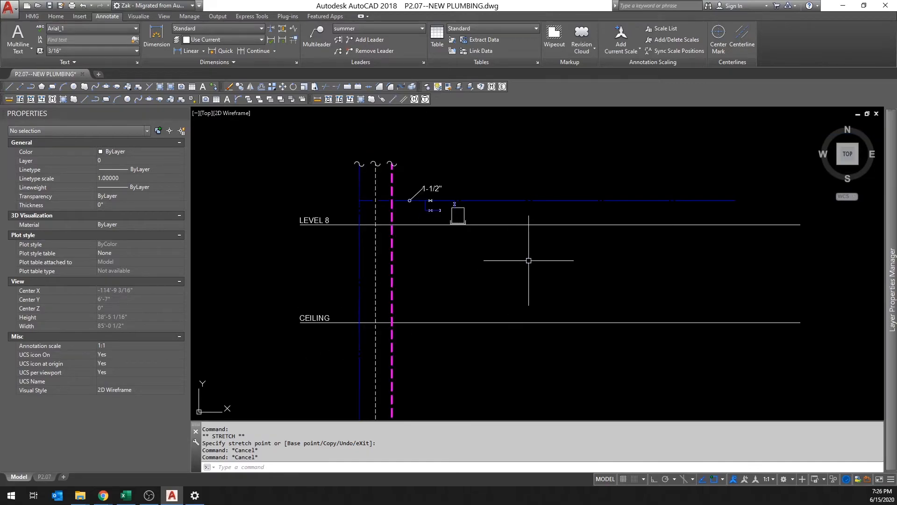
Step: Stretch the cold water branch with its valves, leader, water heater and pan straight down to just above the ceiling line, excluding the Level 8 line
{"action": "left_click", "coordinate": [765, 232]}
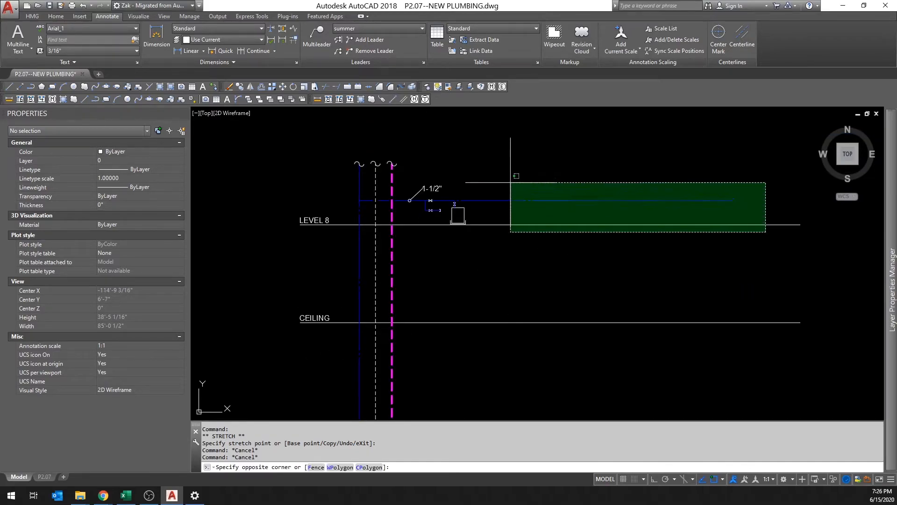
{"action": "left_click", "coordinate": [351, 173]}
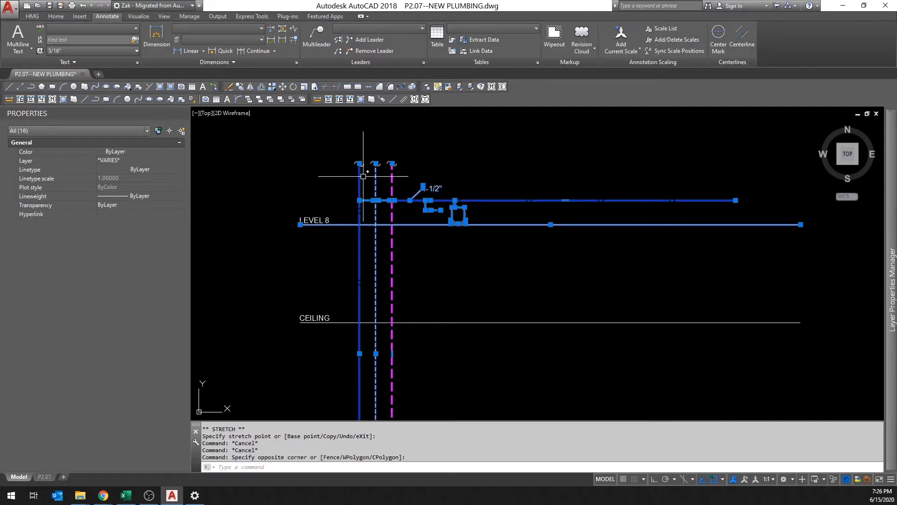
{"action": "left_click", "coordinate": [338, 242], "text": "shift"}
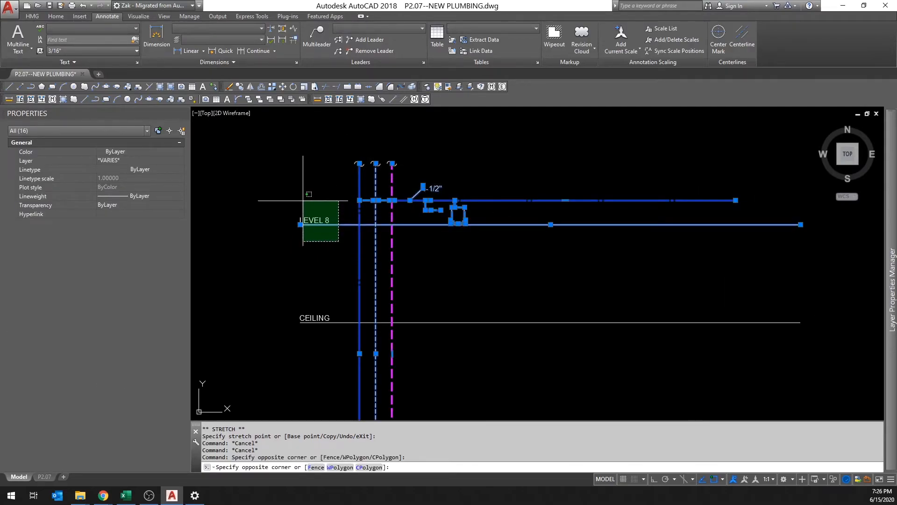
{"action": "left_click", "coordinate": [325, 220], "text": "shift"}
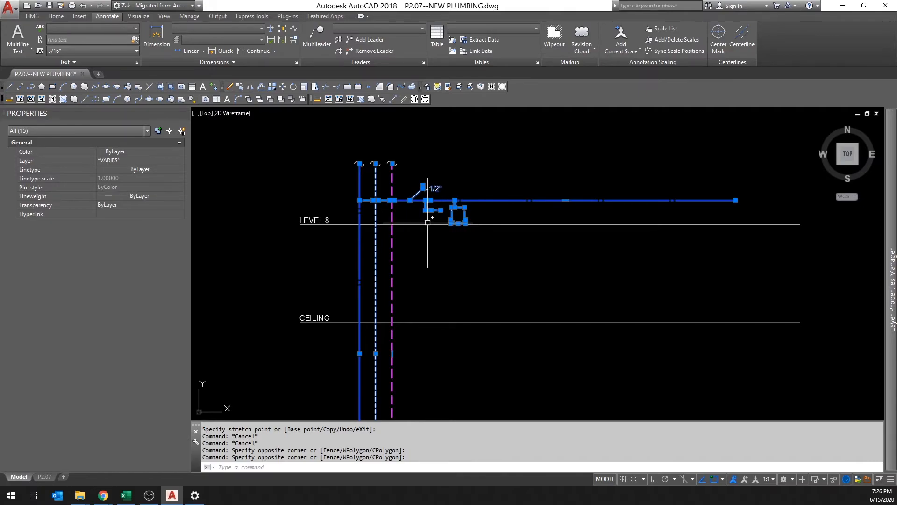
{"action": "left_click", "coordinate": [58, 17]}
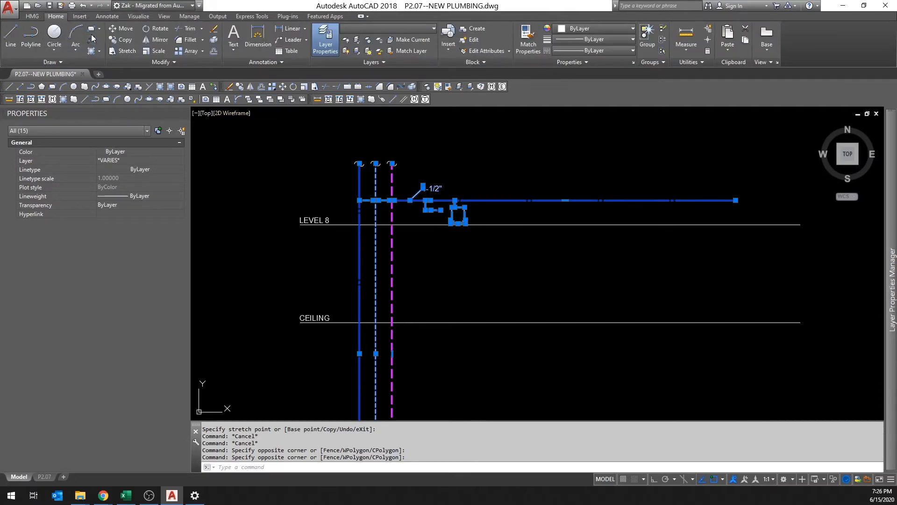
{"action": "left_click", "coordinate": [125, 50]}
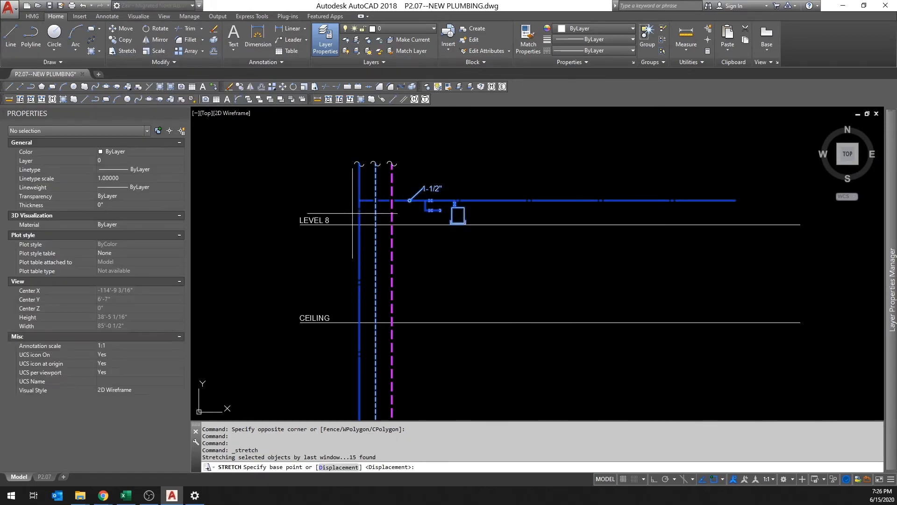
{"action": "left_click", "coordinate": [360, 200]}
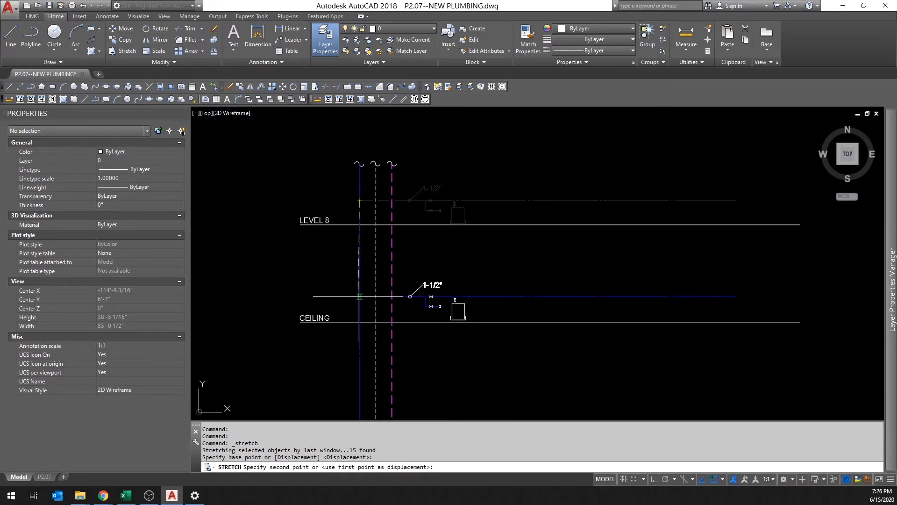
{"action": "key", "text": "Escape"}
{"action": "key", "text": "Escape"}
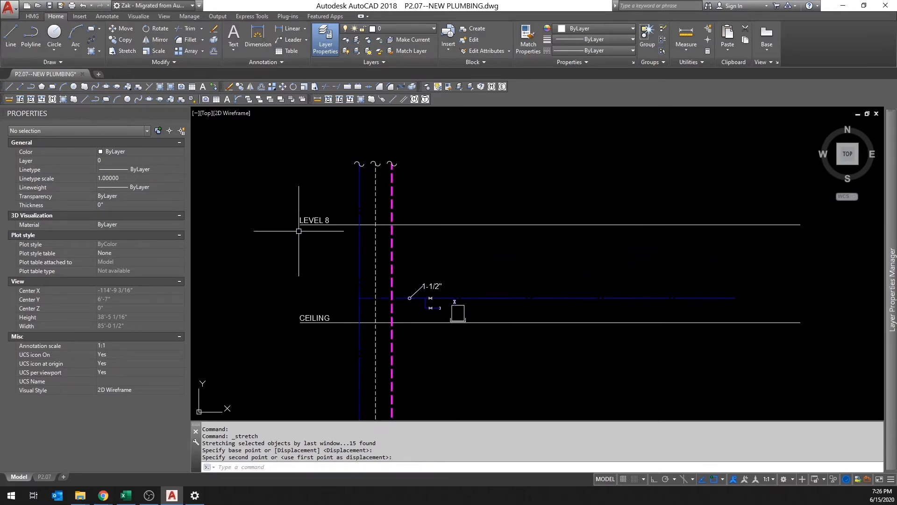
Step: Examine the riser diagram against the floor plan's plumbing layout and the free space inside the sheet border
{"action": "scroll", "coordinate": [301, 227], "scroll_direction": "down", "scroll_amount": 2}
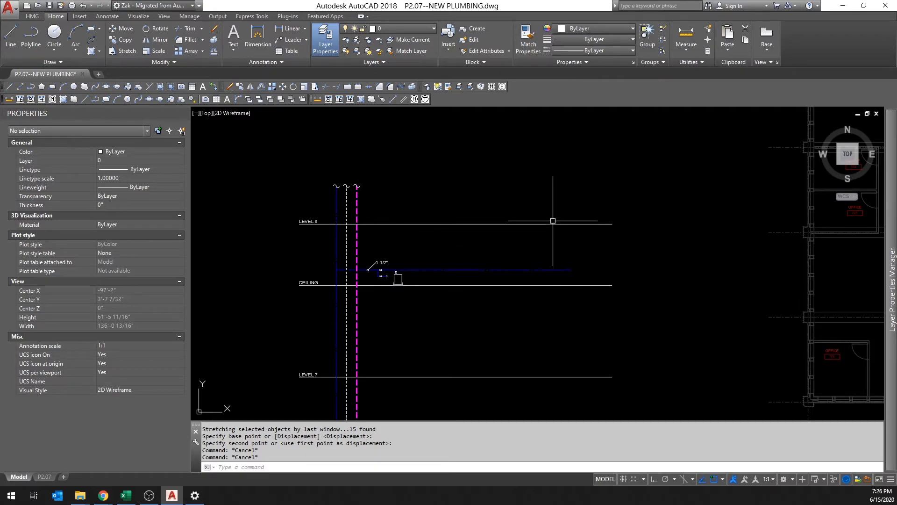
{"action": "scroll", "coordinate": [456, 274], "scroll_direction": "up", "scroll_amount": 2}
{"action": "scroll", "coordinate": [453, 275], "scroll_direction": "down", "scroll_amount": 2}
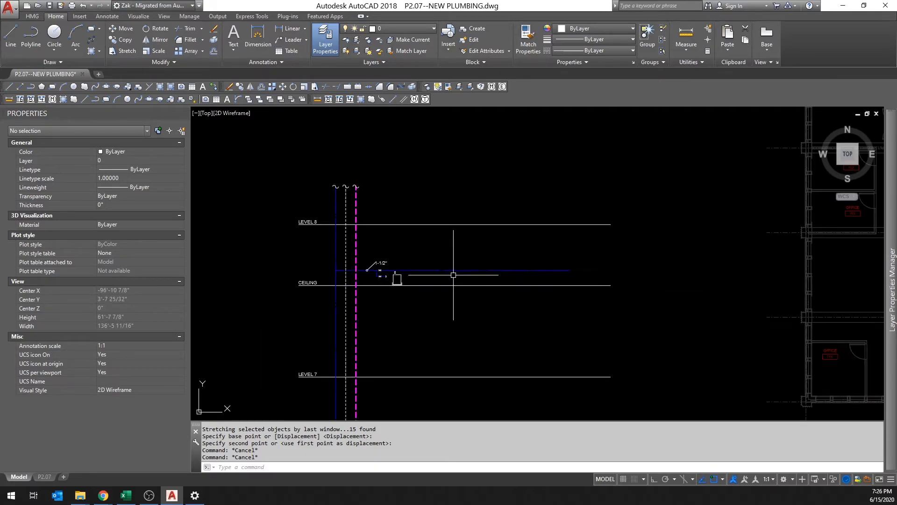
{"action": "scroll", "coordinate": [405, 335], "scroll_direction": "down", "scroll_amount": 2}
{"action": "scroll", "coordinate": [389, 311], "scroll_direction": "up", "scroll_amount": 4}
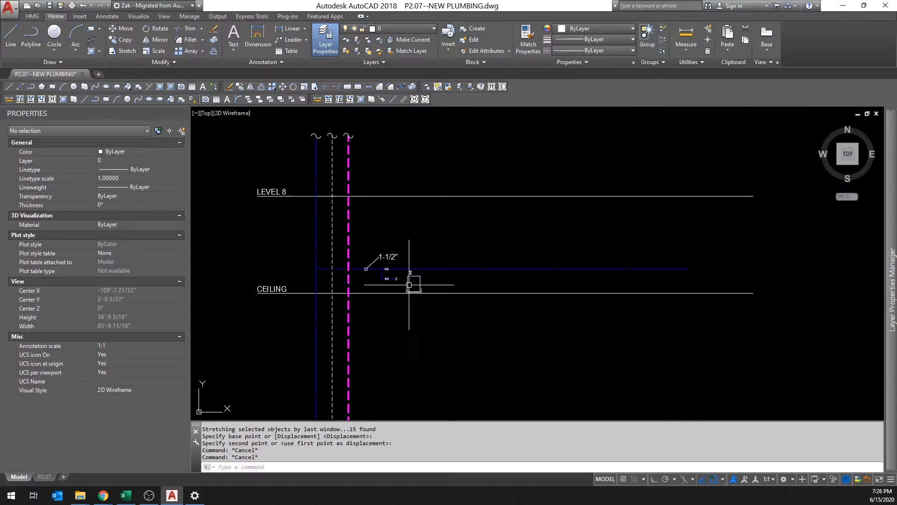
{"action": "scroll", "coordinate": [448, 288], "scroll_direction": "down", "scroll_amount": 6}
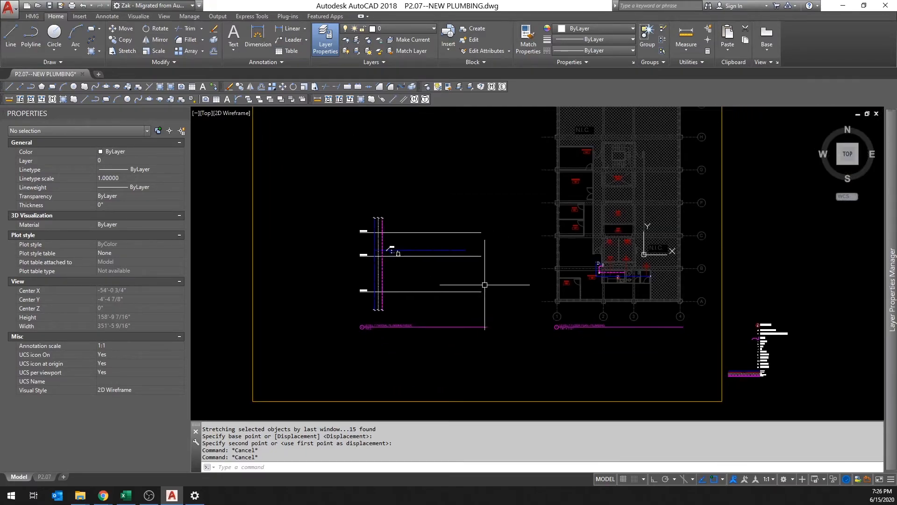
{"action": "scroll", "coordinate": [603, 276], "scroll_direction": "up", "scroll_amount": 5}
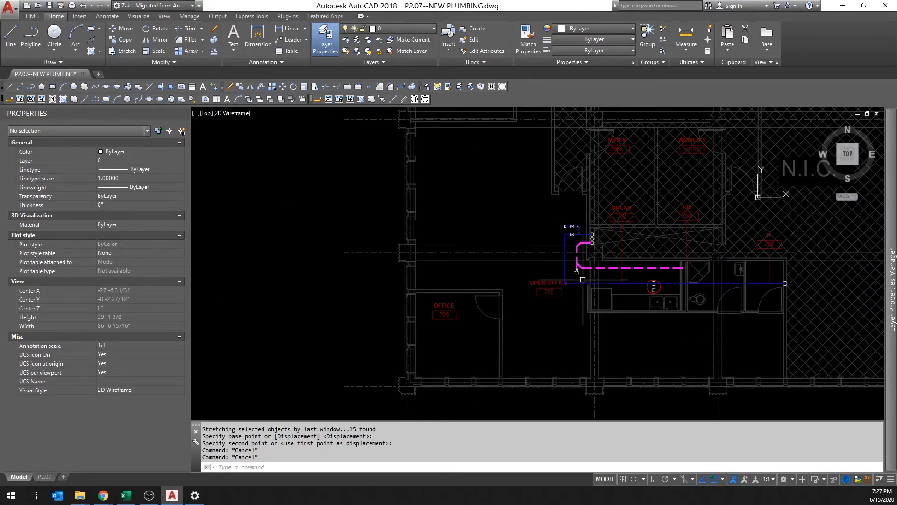
{"action": "scroll", "coordinate": [590, 282], "scroll_direction": "down", "scroll_amount": 3}
{"action": "scroll", "coordinate": [581, 280], "scroll_direction": "up", "scroll_amount": 3}
{"action": "scroll", "coordinate": [580, 280], "scroll_direction": "down", "scroll_amount": 8}
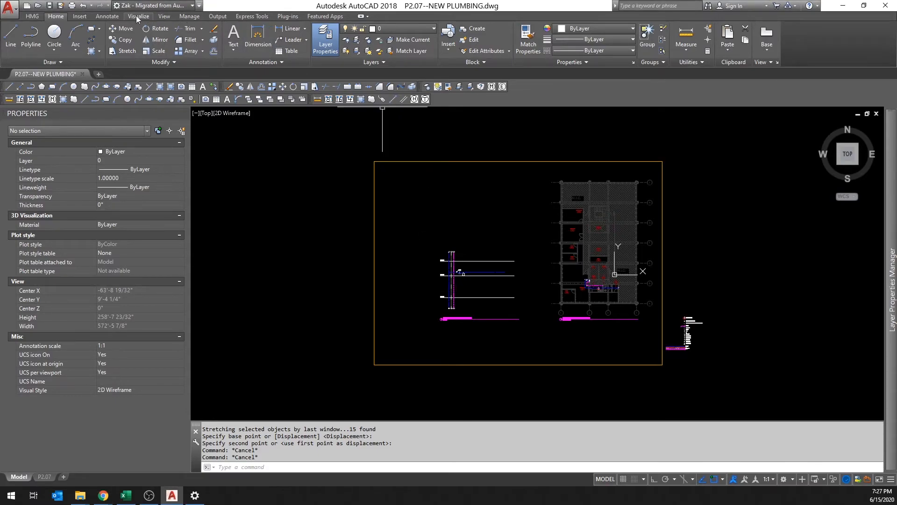
Step: Set up a new Standard-style empty table with 3 columns, 11 data rows and Data as the second row cell style
{"action": "left_click", "coordinate": [104, 16]}
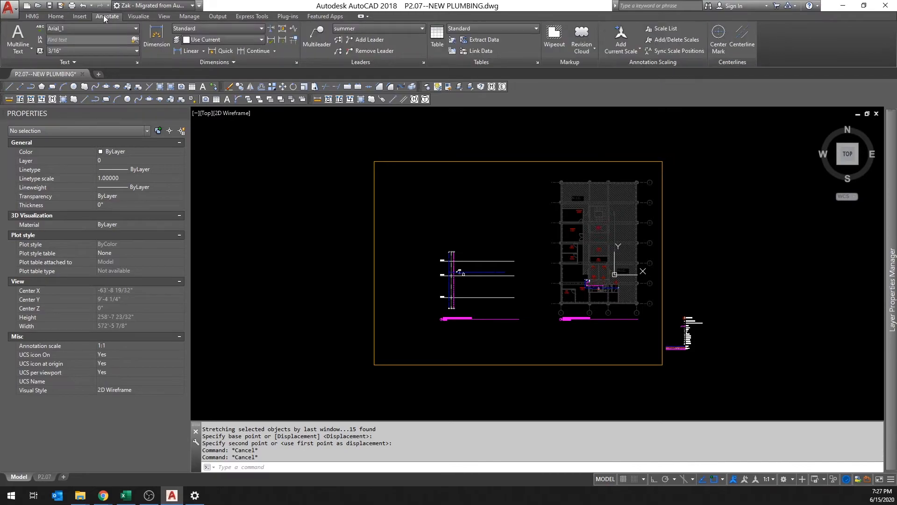
{"action": "left_click", "coordinate": [431, 46]}
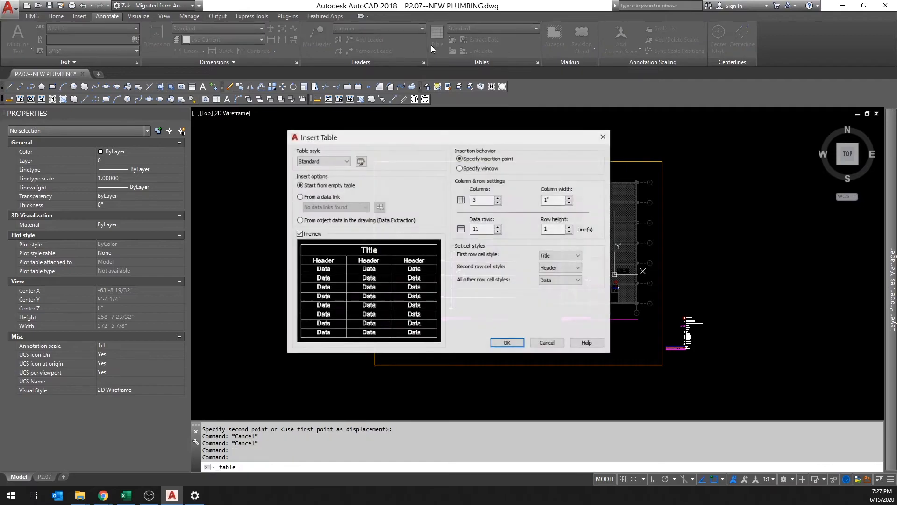
{"action": "left_click", "coordinate": [483, 201]}
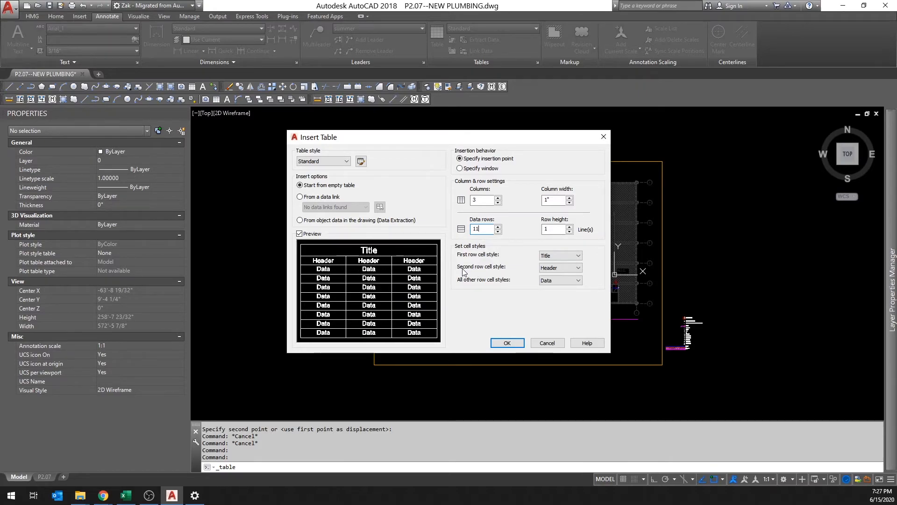
{"action": "left_click", "coordinate": [548, 269]}
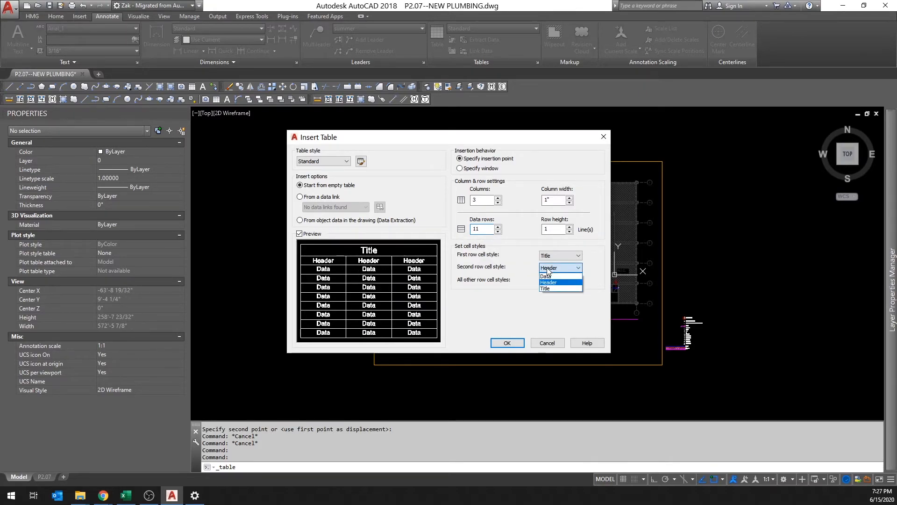
{"action": "left_click", "coordinate": [545, 276]}
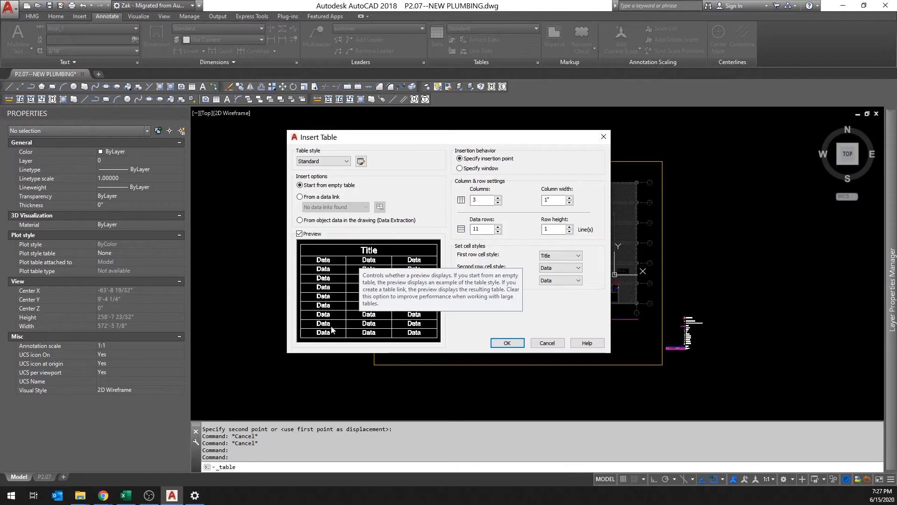
Step: Place the table in the empty area above the riser diagram inside the sheet border, leaving its cells blank
{"action": "left_click", "coordinate": [507, 344]}
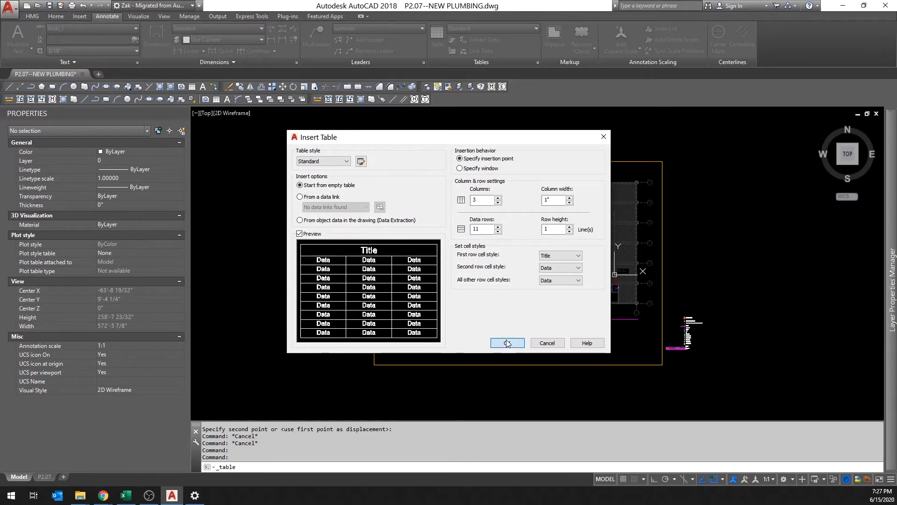
{"action": "scroll", "coordinate": [462, 299], "scroll_direction": "up", "scroll_amount": 5}
{"action": "scroll", "coordinate": [437, 217], "scroll_direction": "down", "scroll_amount": 5}
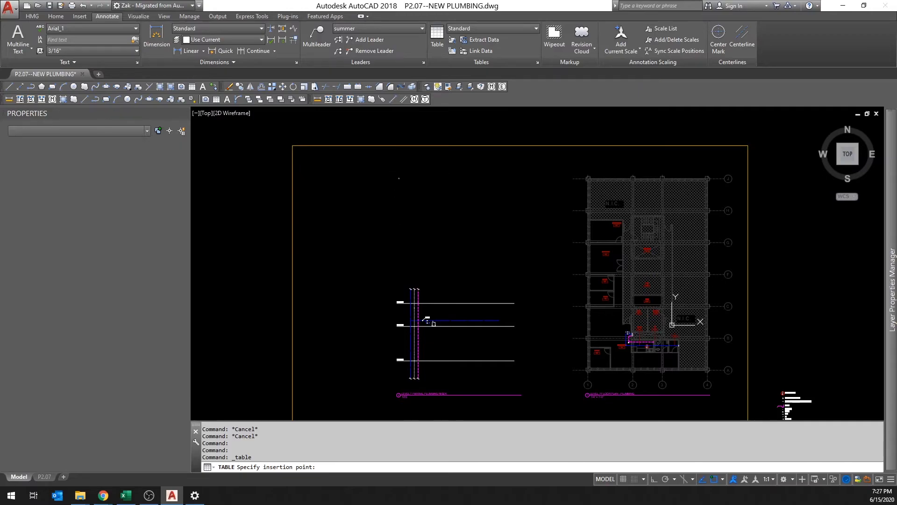
{"action": "left_click", "coordinate": [398, 177]}
{"action": "scroll", "coordinate": [406, 220], "scroll_direction": "up", "scroll_amount": 5}
{"action": "key", "text": "Escape"}
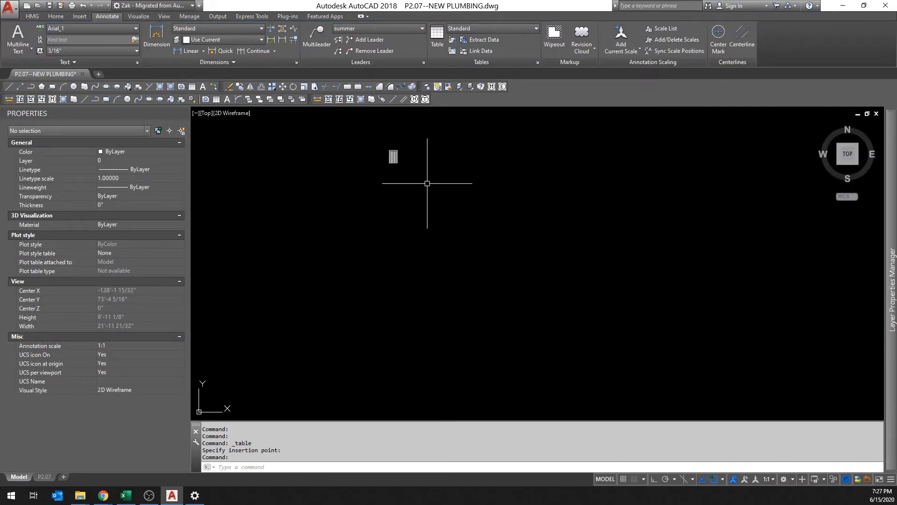
Step: Scale the table by a factor of 96 from its upper-left corner
{"action": "left_click_drag", "start_coordinate": [434, 196], "coordinate": [450, 206]}
{"action": "middle_click_drag", "start_coordinate": [352, 146], "coordinate": [460, 290]}
{"action": "left_click", "coordinate": [405, 235]}
{"action": "left_click", "coordinate": [341, 176]}
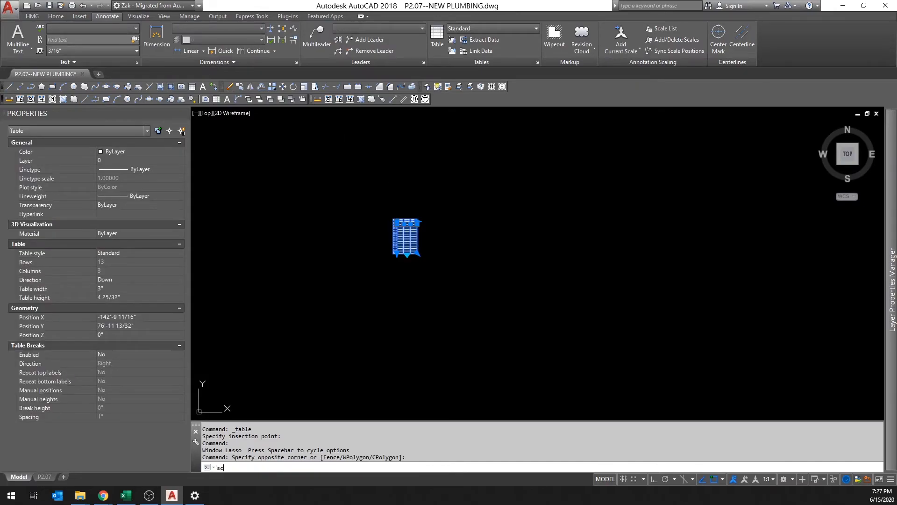
{"action": "key", "text": "Return"}
{"action": "left_click", "coordinate": [394, 212]}
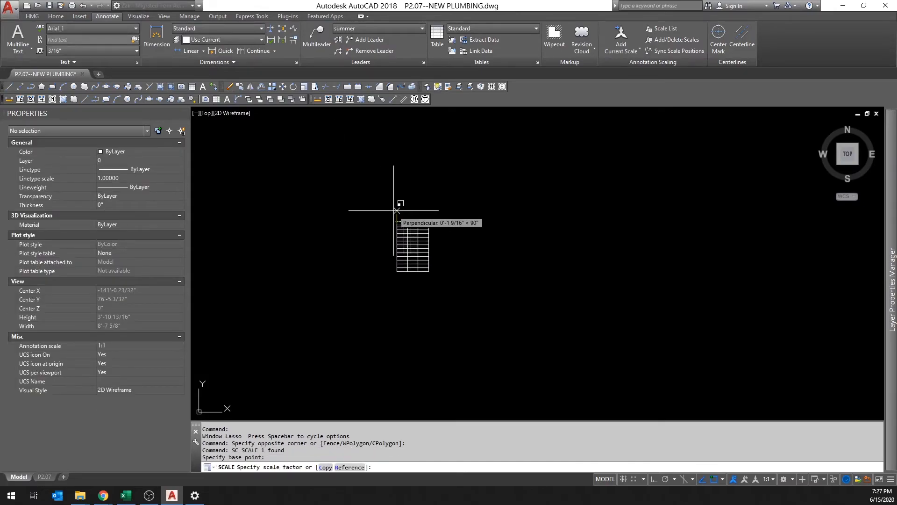
{"action": "type", "text": "96"}
{"action": "key", "text": "Return"}
{"action": "scroll", "coordinate": [341, 195], "scroll_direction": "down", "scroll_amount": 8}
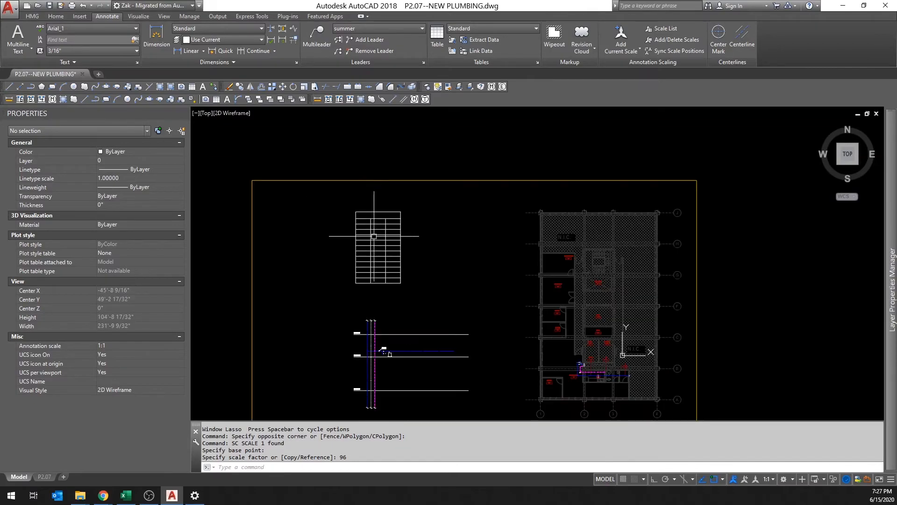
Step: Stretch the table horizontally with Ortho on to about 47' wide, keeping its height
{"action": "scroll", "coordinate": [397, 264], "scroll_direction": "up", "scroll_amount": 4}
{"action": "scroll", "coordinate": [377, 237], "scroll_direction": "down", "scroll_amount": 4}
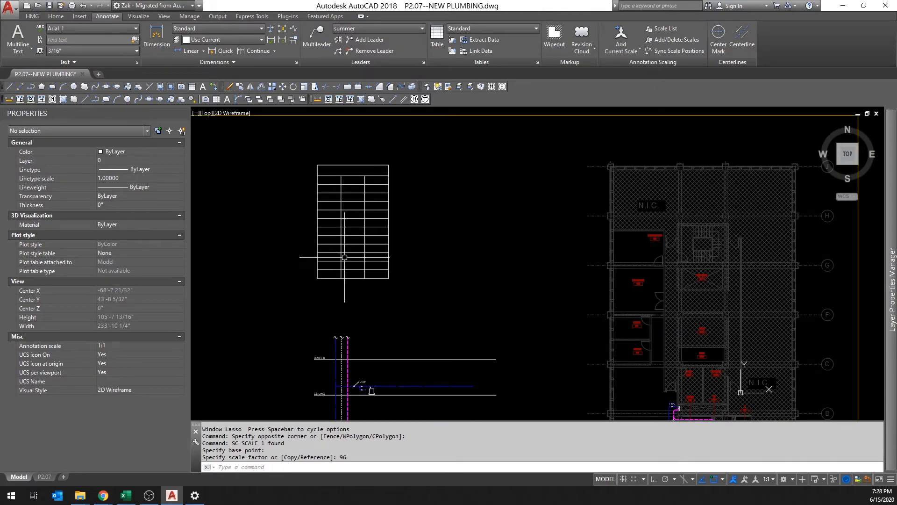
{"action": "left_click", "coordinate": [390, 280]}
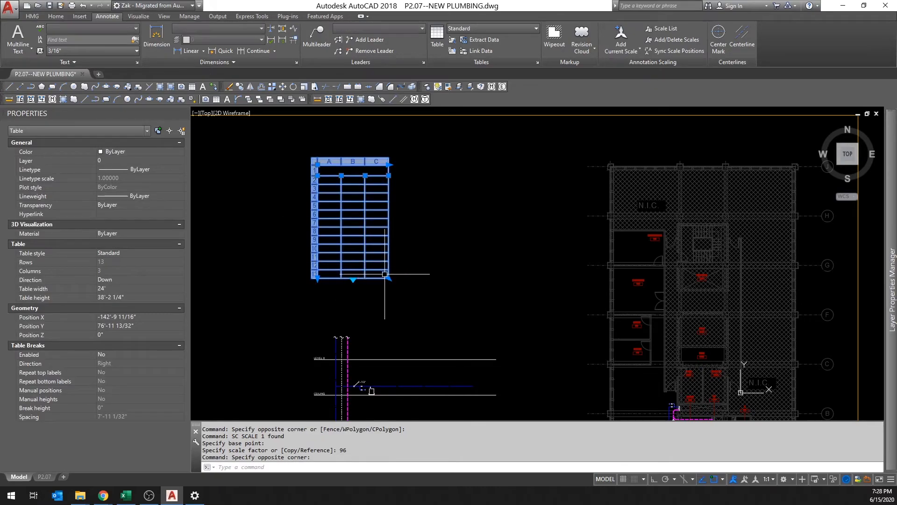
{"action": "left_click", "coordinate": [388, 277]}
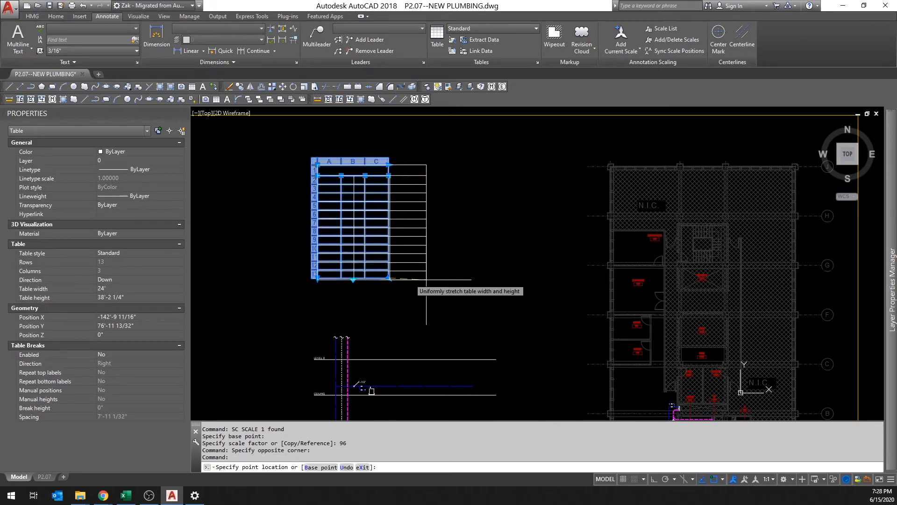
{"action": "key", "text": "F8"}
{"action": "left_click", "coordinate": [457, 279]}
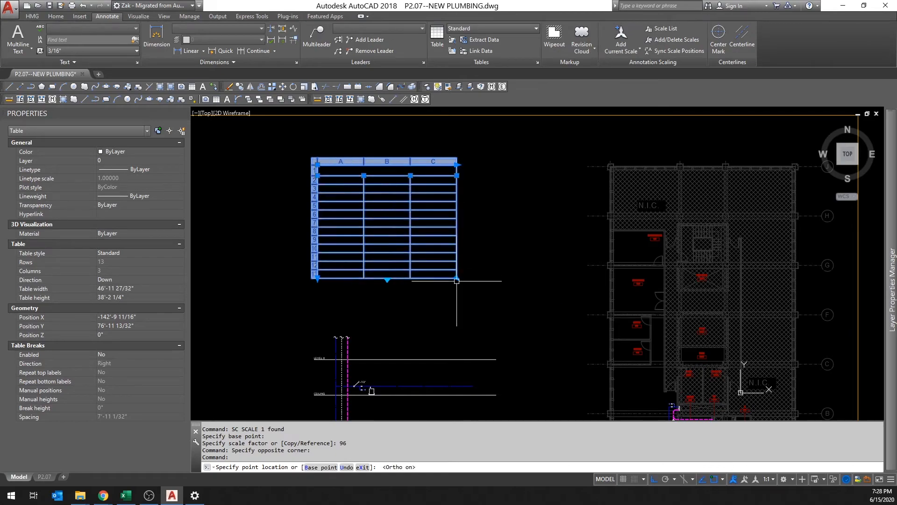
{"action": "key", "text": "Escape"}
{"action": "left_click", "coordinate": [348, 170]}
{"action": "key", "text": "Escape"}
{"action": "key", "text": "Escape"}
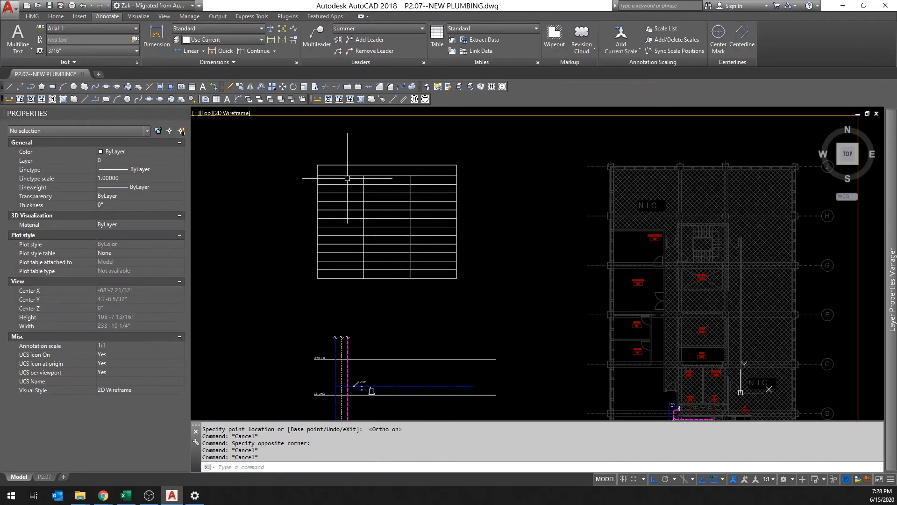
Step: Set the text height of all table cells in rows 2 through 13 to 8"
{"action": "scroll", "coordinate": [348, 169], "scroll_direction": "up", "scroll_amount": 2}
{"action": "scroll", "coordinate": [402, 243], "scroll_direction": "down", "scroll_amount": 2}
{"action": "scroll", "coordinate": [437, 301], "scroll_direction": "up", "scroll_amount": 2}
{"action": "left_click", "coordinate": [480, 321]}
{"action": "left_click", "coordinate": [345, 177]}
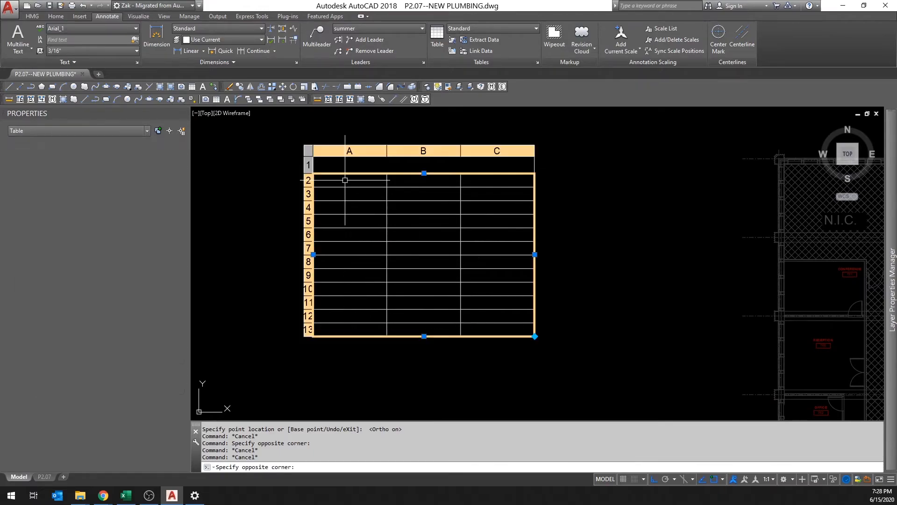
{"action": "left_click", "coordinate": [150, 333]}
{"action": "type", "text": "8"}
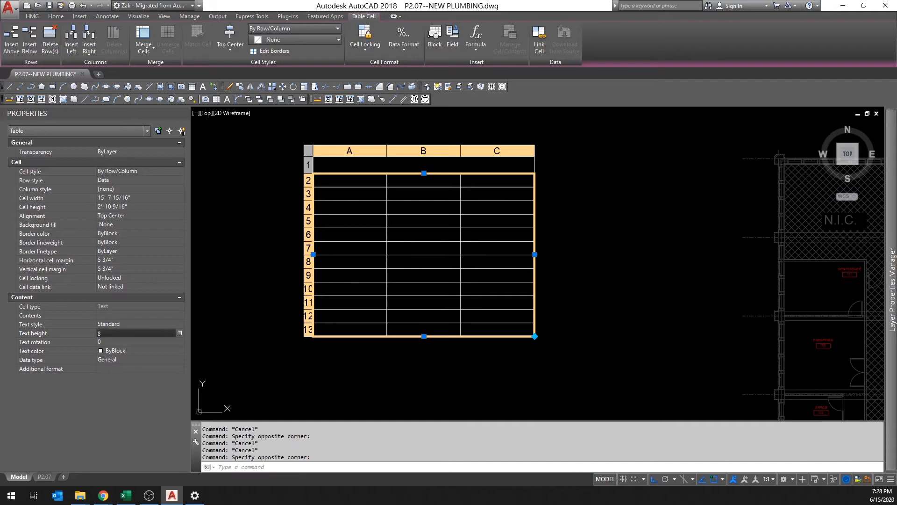
{"action": "type", "text": "\""}
{"action": "key", "text": "Return"}
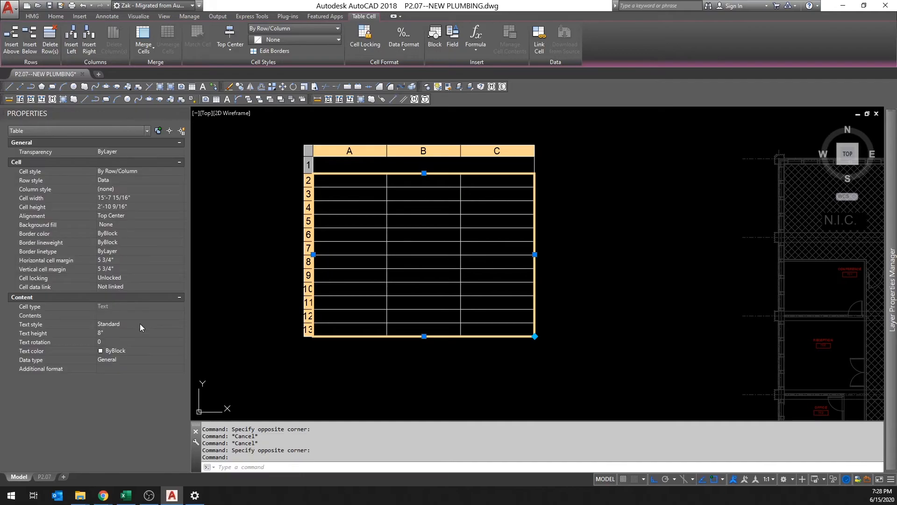
{"action": "left_click", "coordinate": [421, 180]}
{"action": "left_click", "coordinate": [362, 190]}
{"action": "left_click", "coordinate": [374, 234]}
{"action": "left_click", "coordinate": [425, 233]}
{"action": "left_click", "coordinate": [486, 234]}
{"action": "key", "text": "Escape"}
{"action": "key", "text": "Escape"}
Step: Set the alignment of all table cells in rows 2 through 13 to Top Left
{"action": "left_click", "coordinate": [506, 324]}
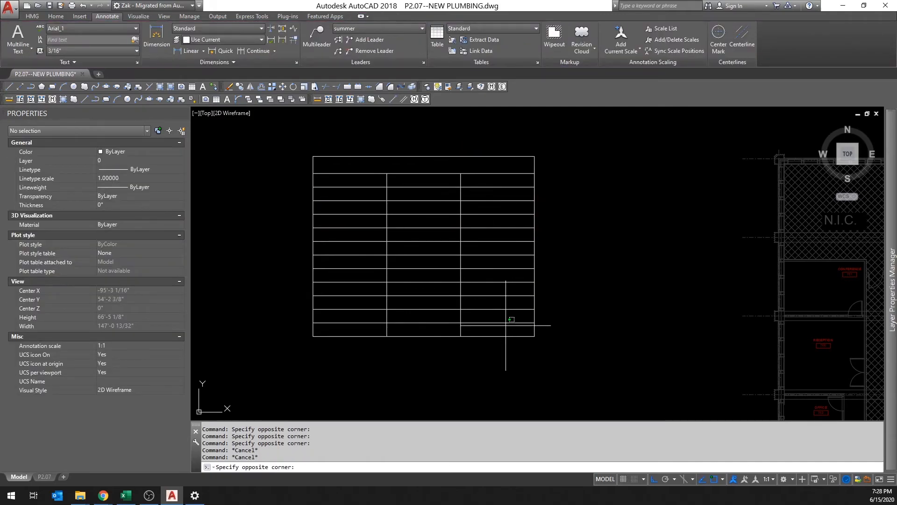
{"action": "left_click", "coordinate": [322, 179]}
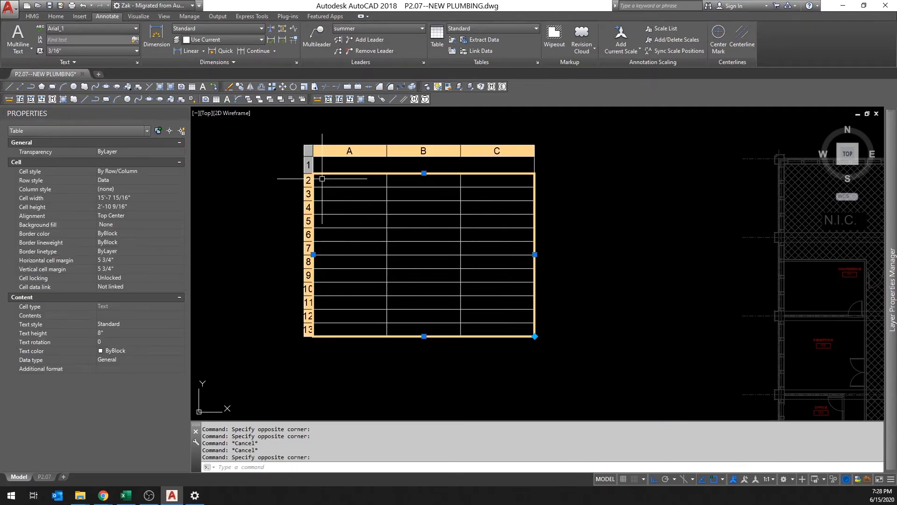
{"action": "left_click", "coordinate": [131, 215]}
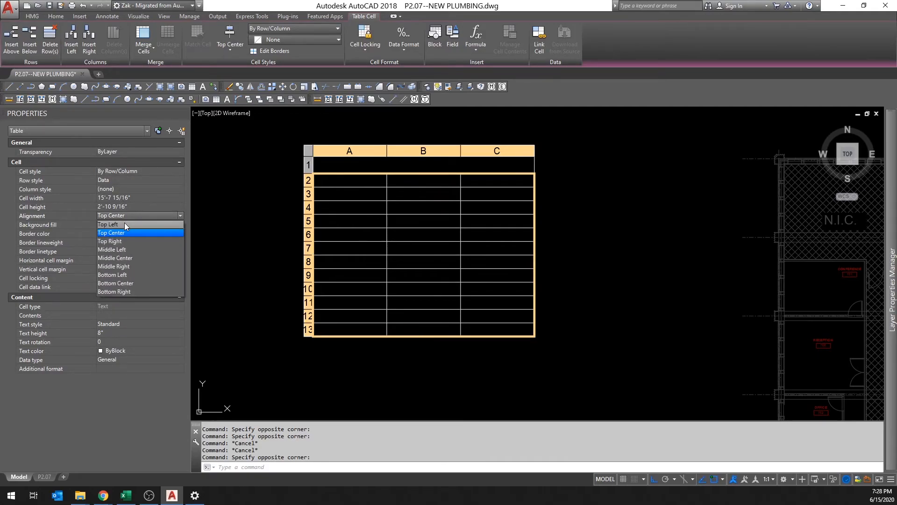
{"action": "left_click", "coordinate": [124, 223]}
Step: Align the table's title row to Top Left and enter the title FIXTURE SCHEDULE in it
{"action": "left_click", "coordinate": [347, 166]}
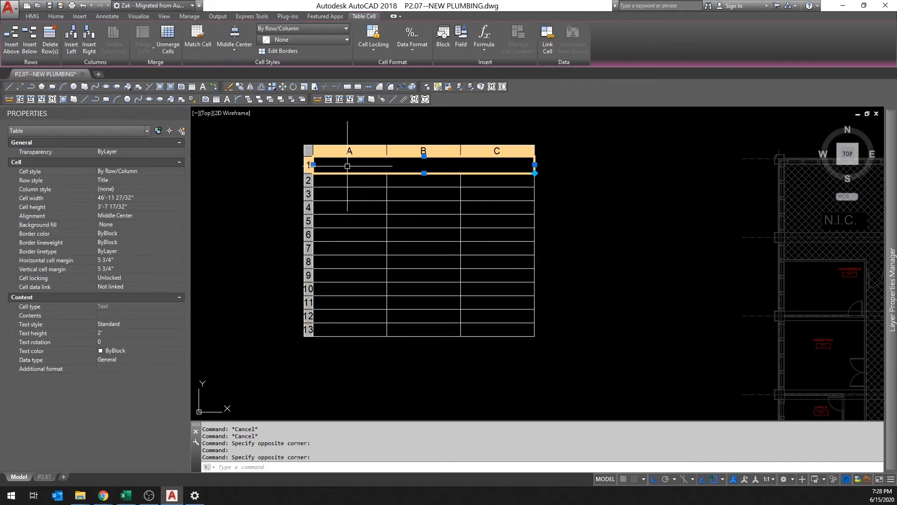
{"action": "left_click", "coordinate": [154, 216]}
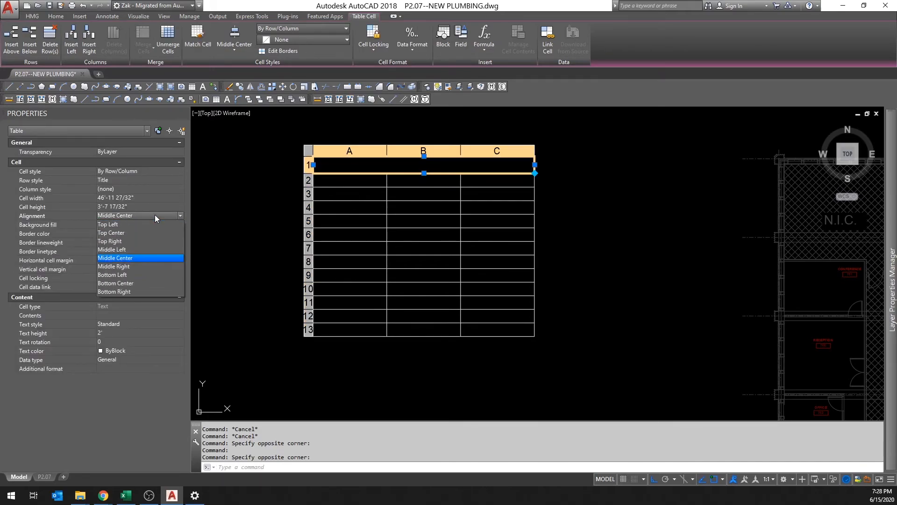
{"action": "left_click", "coordinate": [130, 225]}
{"action": "double_click", "coordinate": [328, 166]}
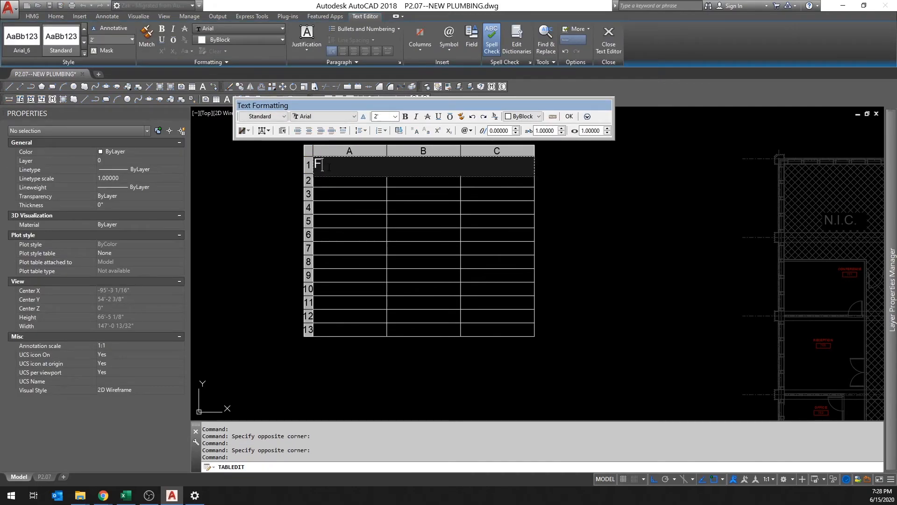
{"action": "type", "text": "FIXTURE SCHEDULE"}
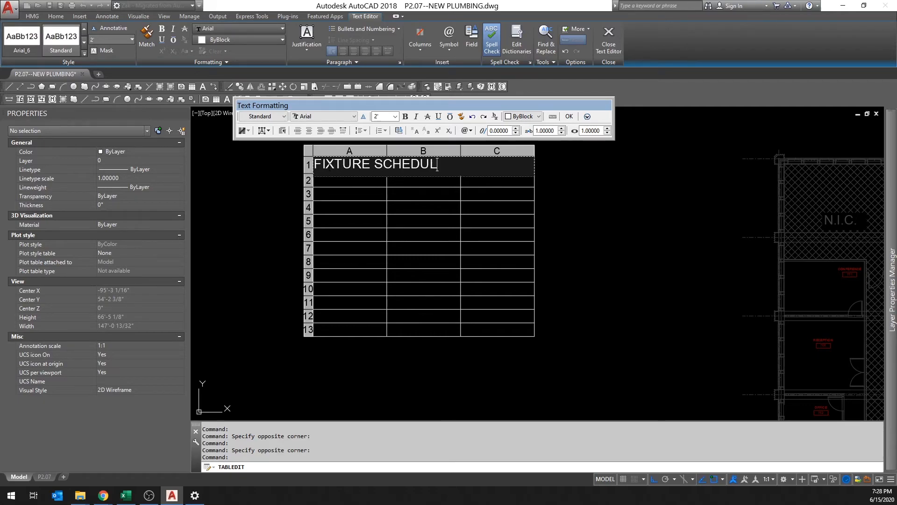
Step: Set the text height of the FIXTURE SCHEDULE title to 1'-4" and finish editing the cell
{"action": "left_click", "coordinate": [303, 164]}
{"action": "double_click", "coordinate": [410, 164]}
{"action": "left_click_drag", "start_coordinate": [453, 166], "coordinate": [381, 147]}
{"action": "left_click", "coordinate": [395, 117]}
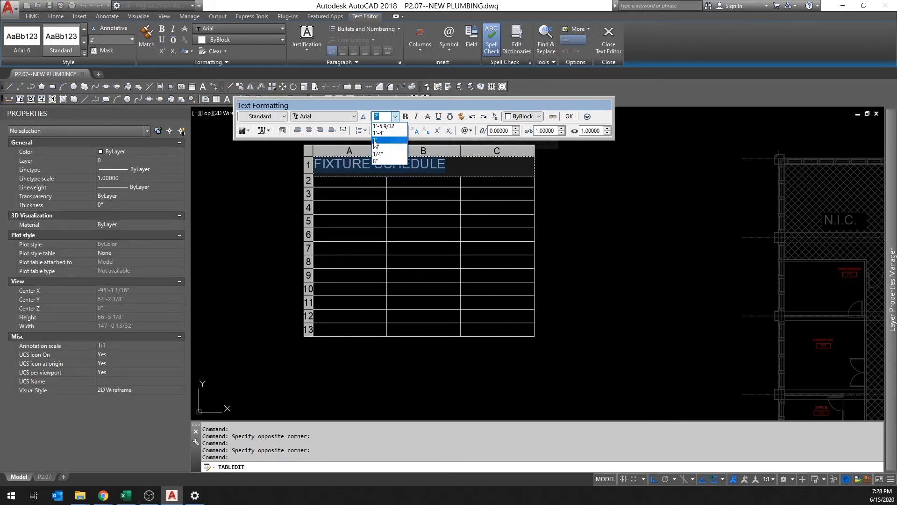
{"action": "left_click", "coordinate": [380, 143]}
{"action": "left_click", "coordinate": [395, 117]}
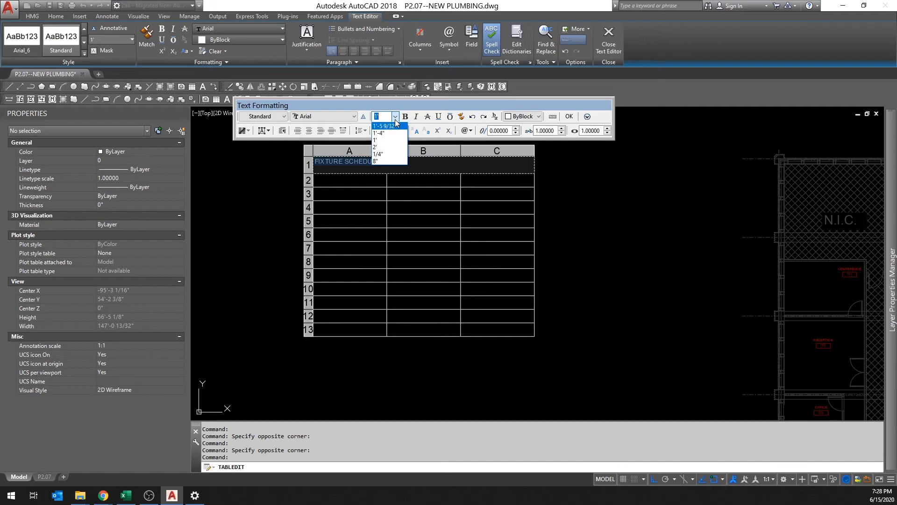
{"action": "left_click", "coordinate": [385, 133]}
{"action": "left_click", "coordinate": [290, 159]}
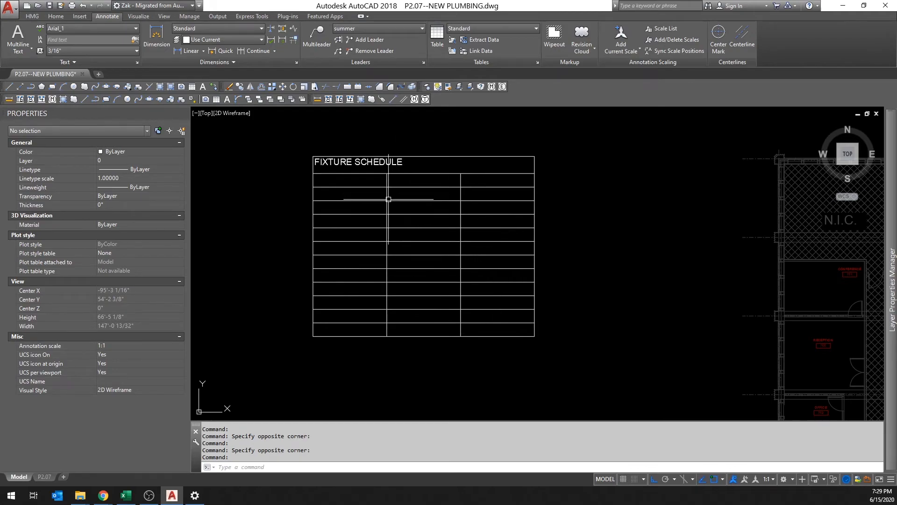
Step: Remove all cell borders from the whole fixture schedule table, covering rows 1 through 13 and columns A through C
{"action": "middle_click_drag", "start_coordinate": [469, 326], "coordinate": [491, 346]}
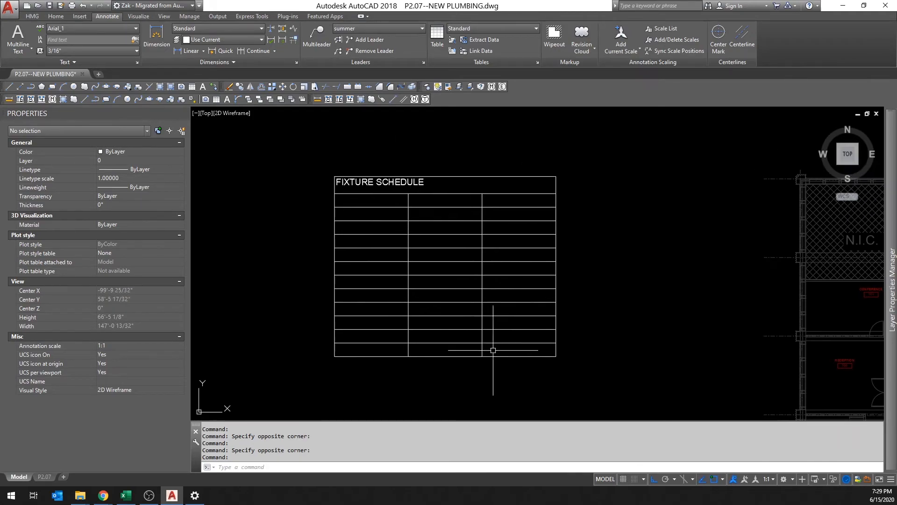
{"action": "left_click", "coordinate": [515, 351]}
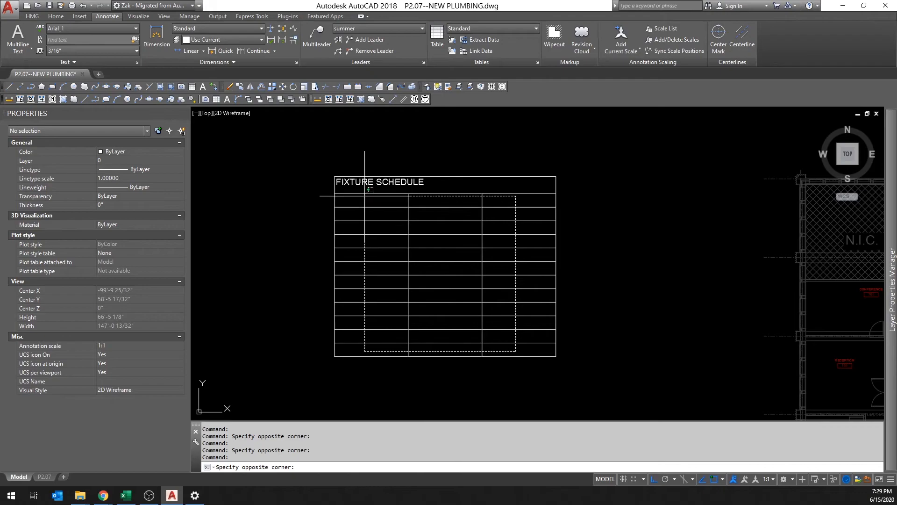
{"action": "left_click", "coordinate": [356, 183]}
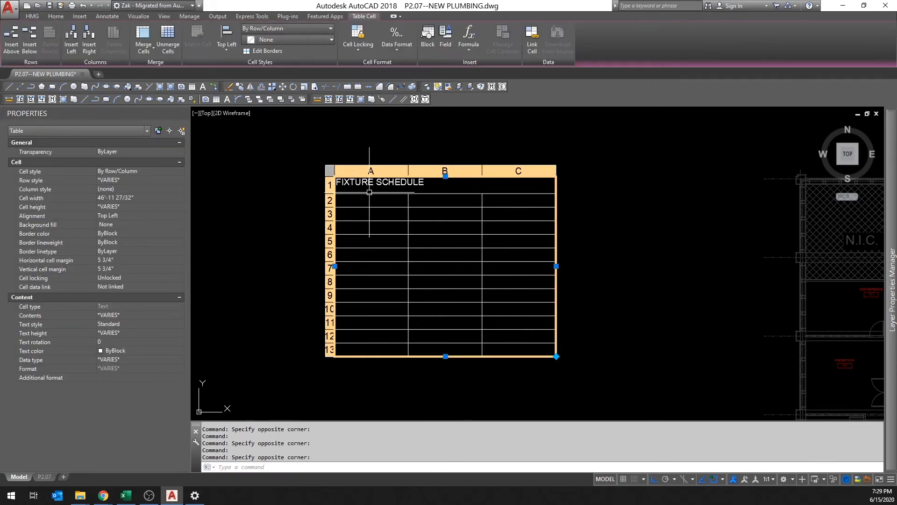
{"action": "right_click", "coordinate": [369, 186]}
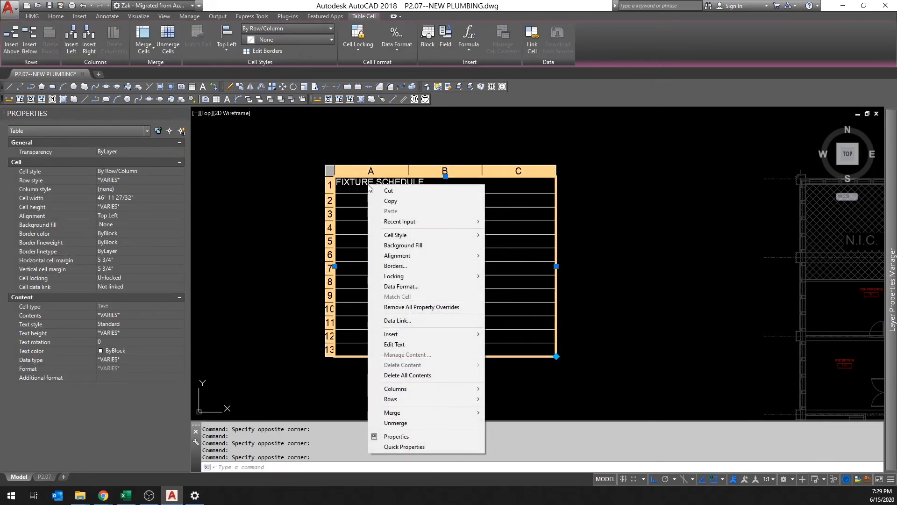
{"action": "left_click", "coordinate": [410, 268]}
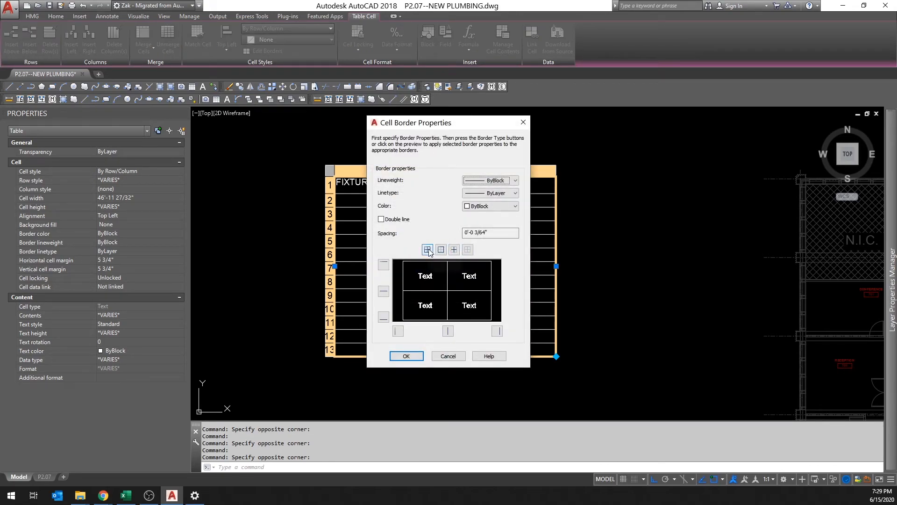
{"action": "left_click", "coordinate": [469, 251]}
{"action": "left_click", "coordinate": [406, 356]}
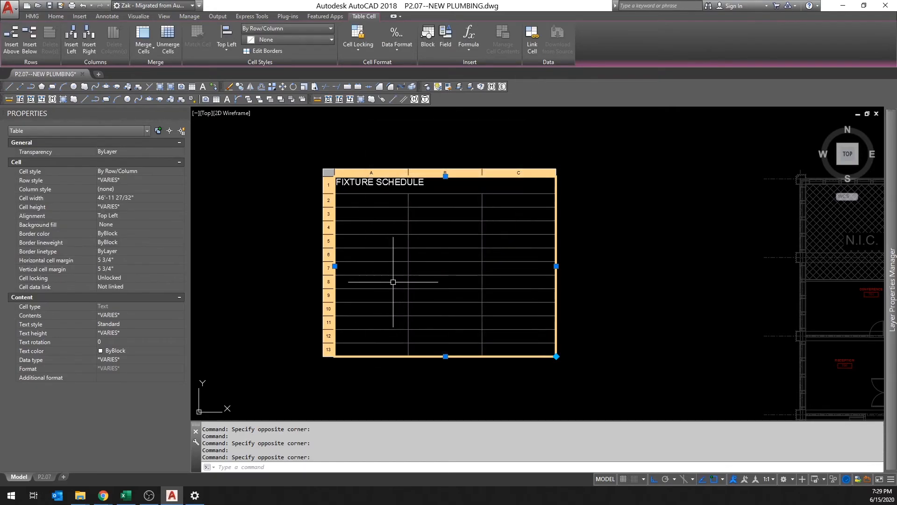
{"action": "key", "text": "Escape"}
{"action": "key", "text": "Escape"}
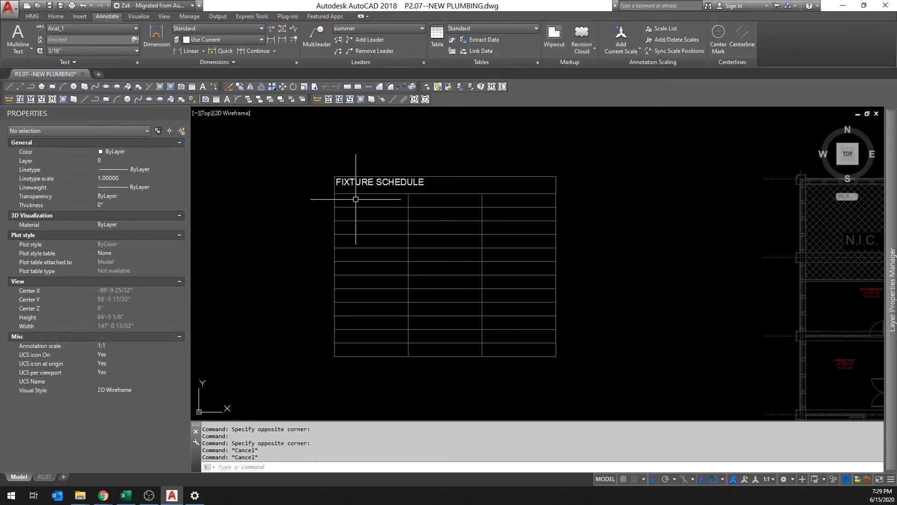
{"action": "scroll", "coordinate": [386, 192], "scroll_direction": "up", "scroll_amount": 4}
{"action": "scroll", "coordinate": [383, 199], "scroll_direction": "down", "scroll_amount": 4}
Step: Enter the underlined fixture tag SK-A: in cell A2, directly below the FIXTURE SCHEDULE title
{"action": "left_click", "coordinate": [435, 201]}
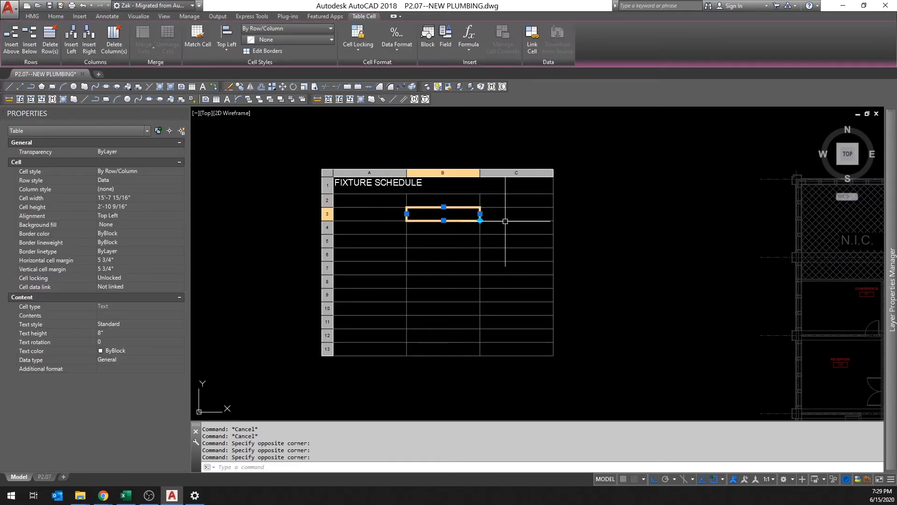
{"action": "left_click", "coordinate": [510, 201]}
{"action": "left_click", "coordinate": [381, 200]}
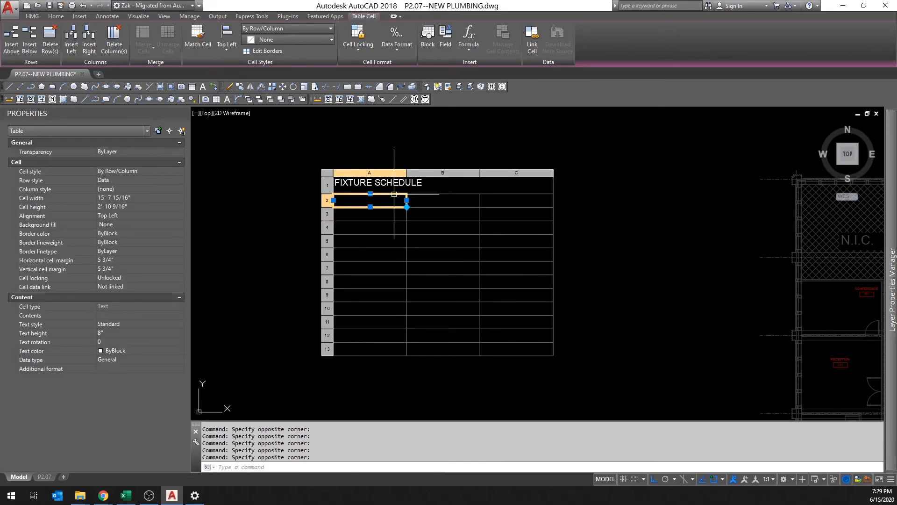
{"action": "type", "text": "s"}
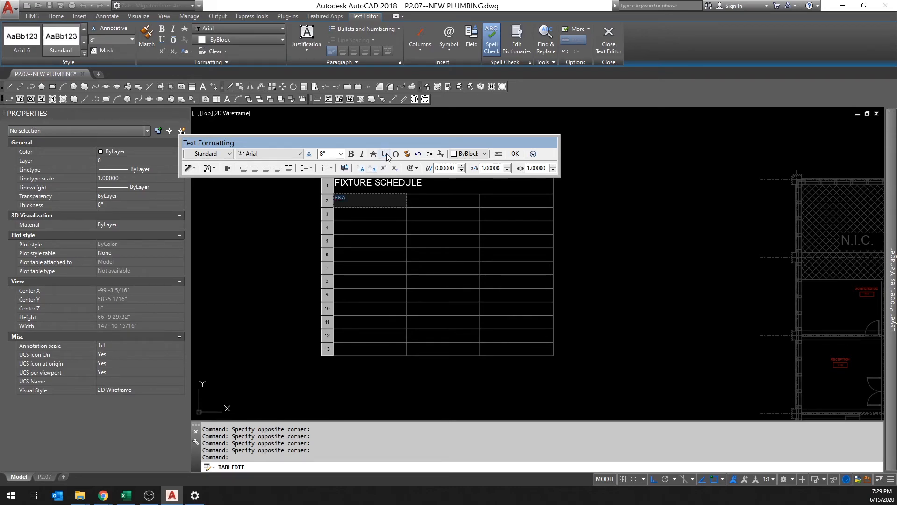
{"action": "scroll", "coordinate": [344, 195], "scroll_direction": "up", "scroll_amount": 4}
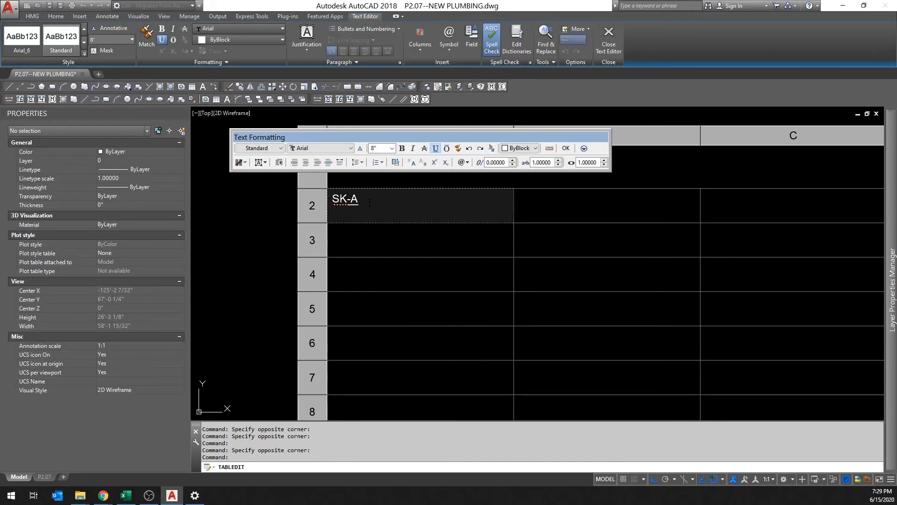
{"action": "left_click", "coordinate": [250, 224]}
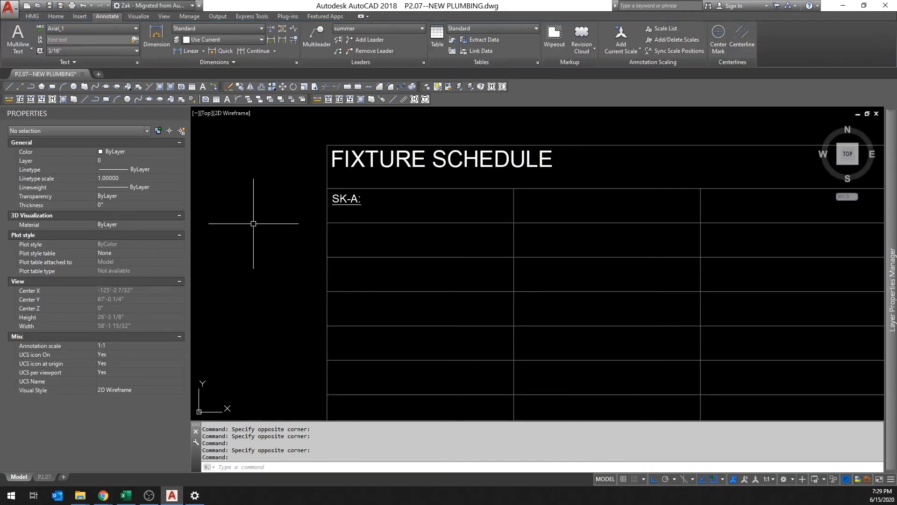
Step: Narrow column A to a little under half its width, leaving room for the SK-A: tag
{"action": "left_click", "coordinate": [555, 211]}
{"action": "left_click", "coordinate": [481, 203]}
{"action": "scroll", "coordinate": [481, 203], "scroll_direction": "down", "scroll_amount": 2}
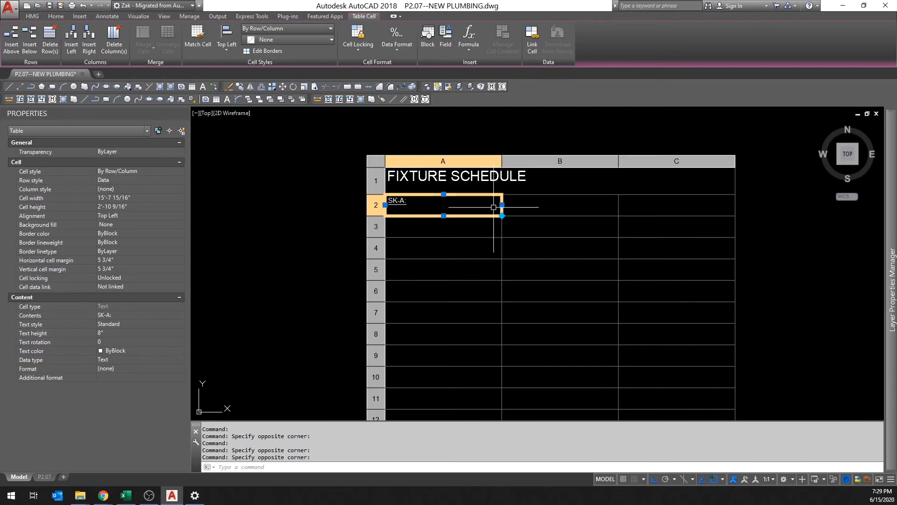
{"action": "left_click", "coordinate": [502, 205]}
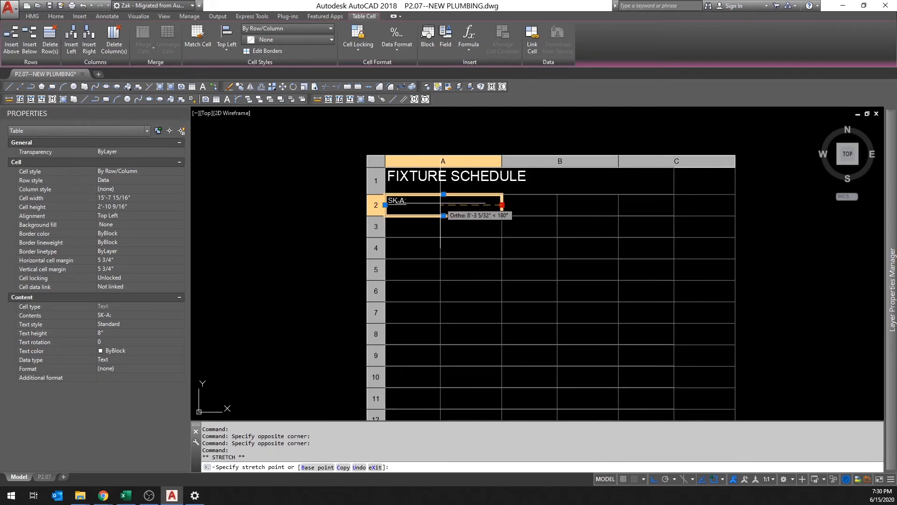
{"action": "left_click", "coordinate": [438, 204]}
Step: Enter SINK: in cell B2 and widen column C to about 28'-8"
{"action": "double_click", "coordinate": [462, 205]}
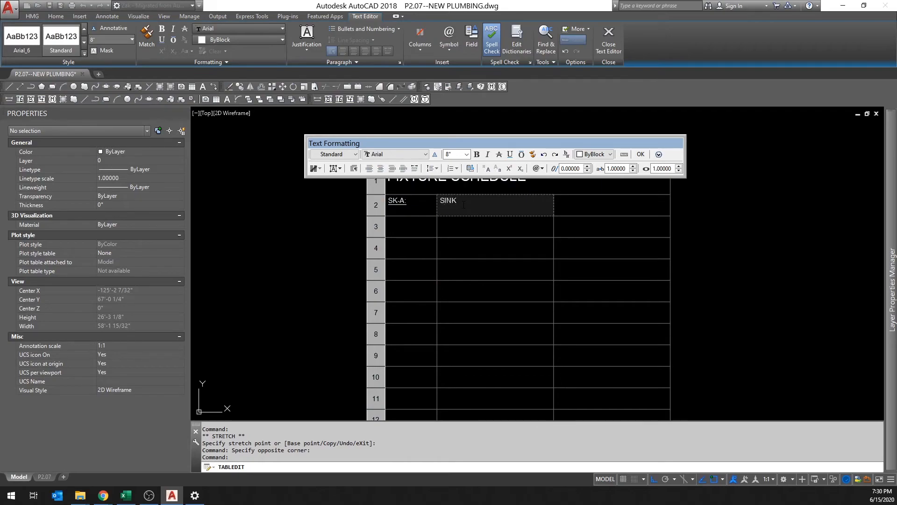
{"action": "left_click", "coordinate": [598, 217]}
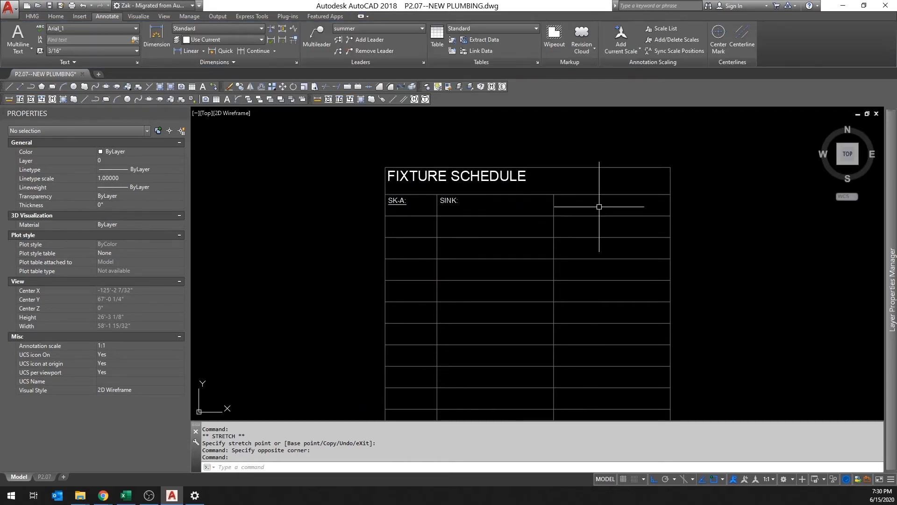
{"action": "left_click", "coordinate": [600, 201]}
{"action": "left_click", "coordinate": [671, 205]}
{"action": "left_click", "coordinate": [767, 204]}
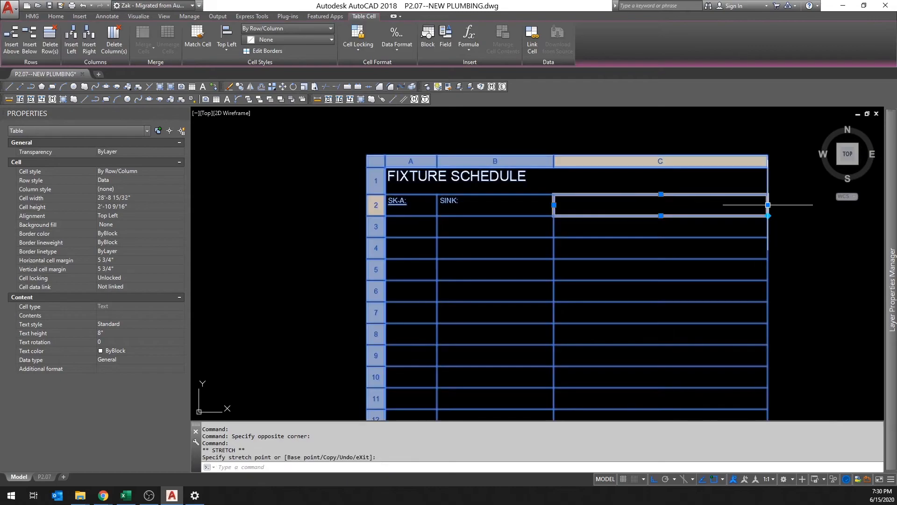
Step: Enter the sink description in cell C2, from ELKAY "LUSTERTONE" MODEL LRAD-3321, DOUBLE BASIN through CENTER-REAR OFFSET DRAIN CONNECTION IN EACH BASIN
{"action": "double_click", "coordinate": [677, 207]}
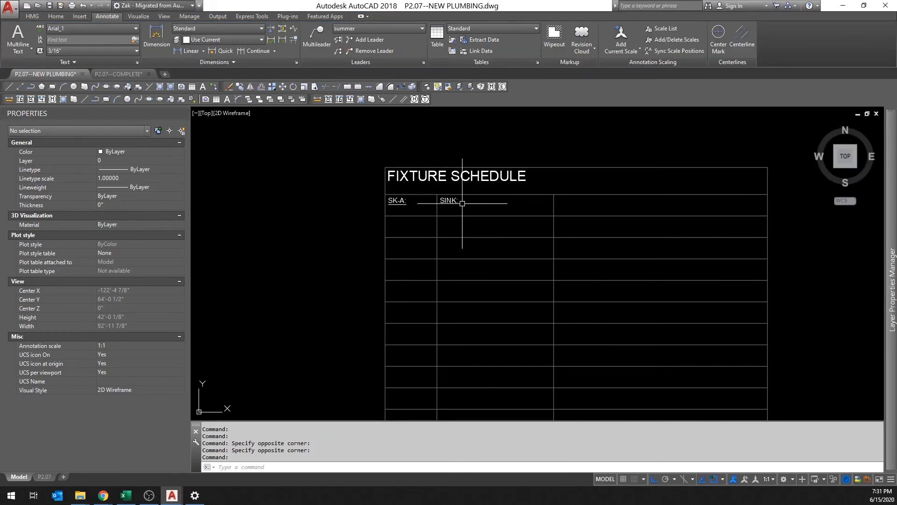
{"action": "double_click", "coordinate": [567, 204]}
{"action": "type", "text": "ELKAY \"LUSTERTONE\" MODEL LRAD-3321, DOUBLE BASIN, 5-1/2\" DEEP, STAINLESS STEEL, SELF RIMMING, 3-HOLES ON 4\" CENTERS, CENTER-REAR OFFSET DRAIN CONNECTION IN EACH BASIN."}
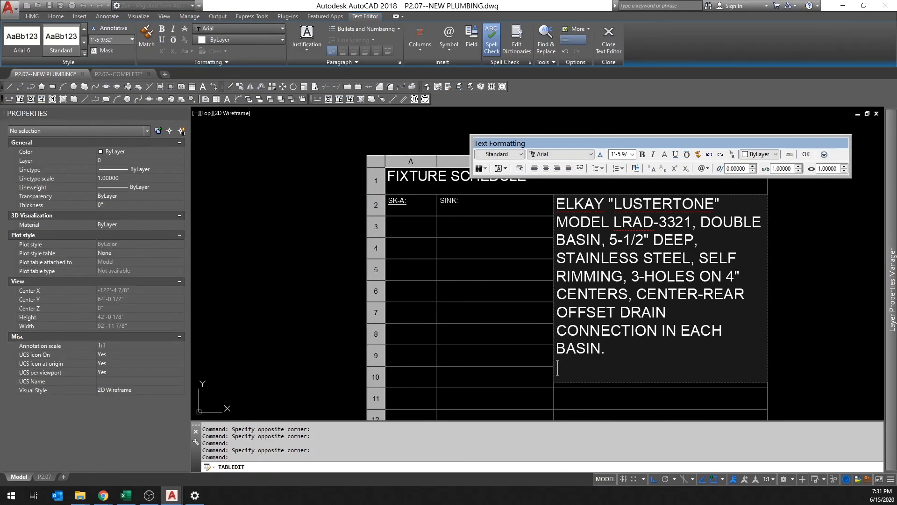
{"action": "left_click", "coordinate": [346, 213]}
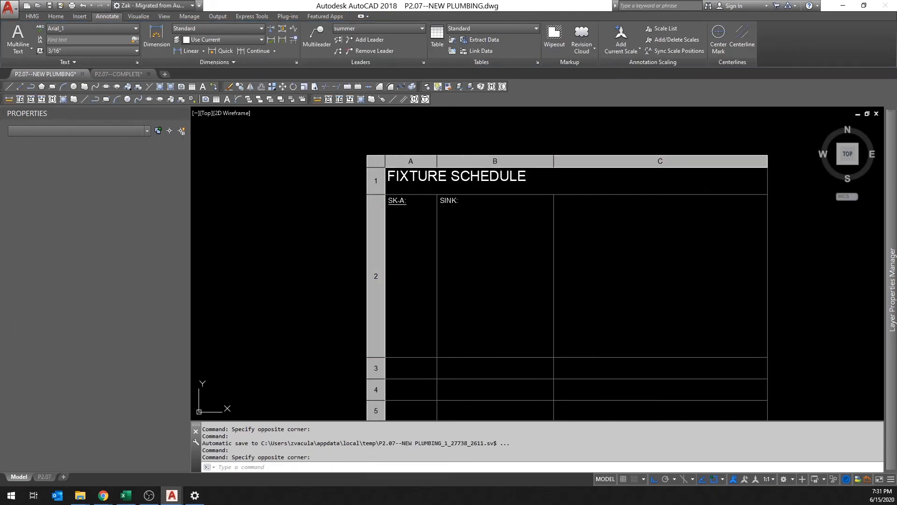
Step: Set the text height of the entire sink description in cell C2 to 8"
{"action": "double_click", "coordinate": [658, 276]}
{"action": "key", "text": "ctrl+a"}
{"action": "left_click", "coordinate": [632, 154]}
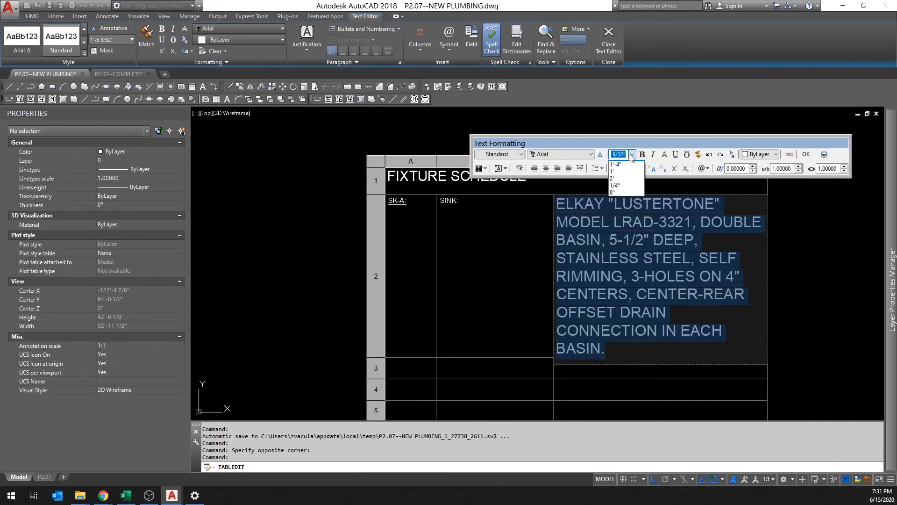
{"action": "left_click", "coordinate": [612, 199]}
{"action": "left_click", "coordinate": [815, 288]}
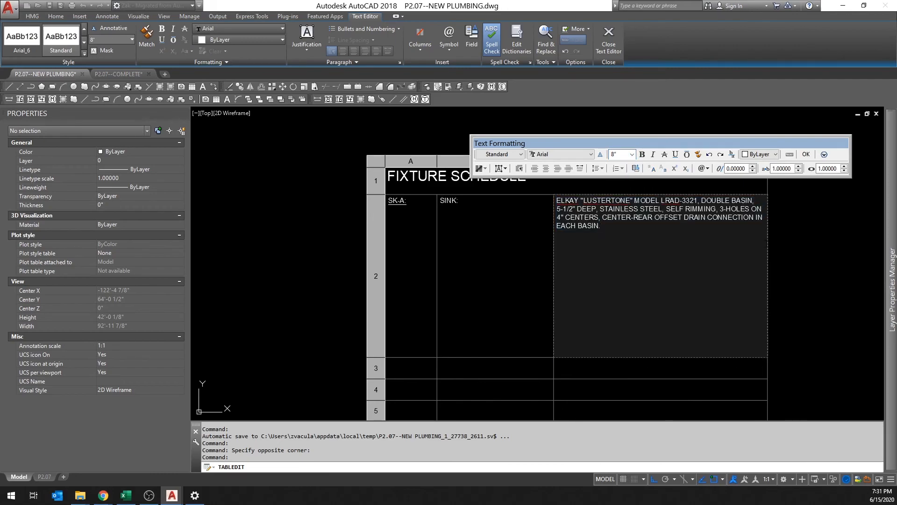
Step: Reduce the height of row 2 to about 5'-4" so it closes up around the sink description
{"action": "left_click", "coordinate": [636, 304]}
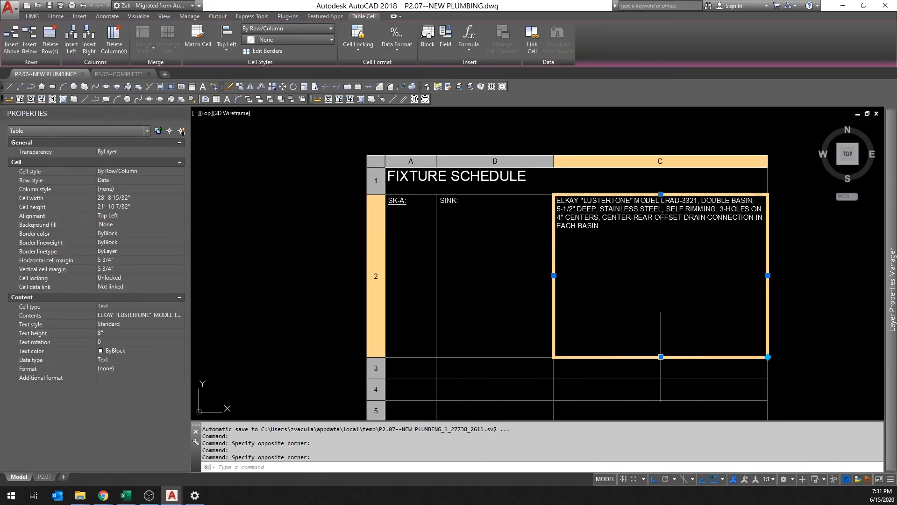
{"action": "left_click", "coordinate": [660, 357]}
{"action": "left_click", "coordinate": [661, 251]}
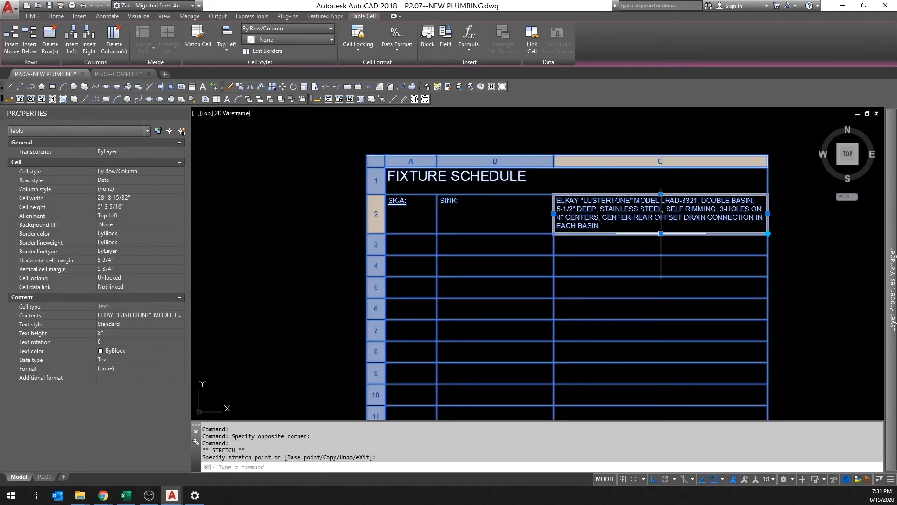
{"action": "key", "text": "Escape"}
Step: Widen column C to about 35'-4" and reduce the height of row 2 to about 3'-11"
{"action": "scroll", "coordinate": [661, 251], "scroll_direction": "down", "scroll_amount": 4}
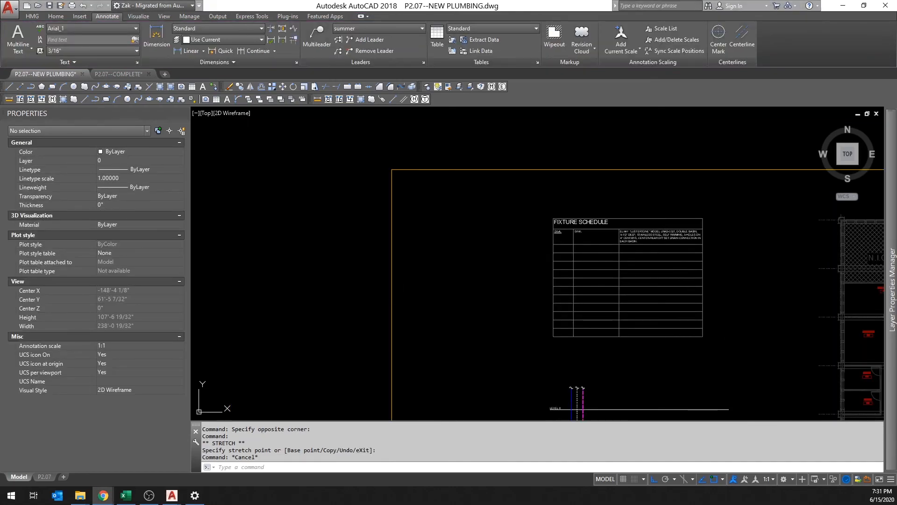
{"action": "scroll", "coordinate": [661, 232], "scroll_direction": "up", "scroll_amount": 4}
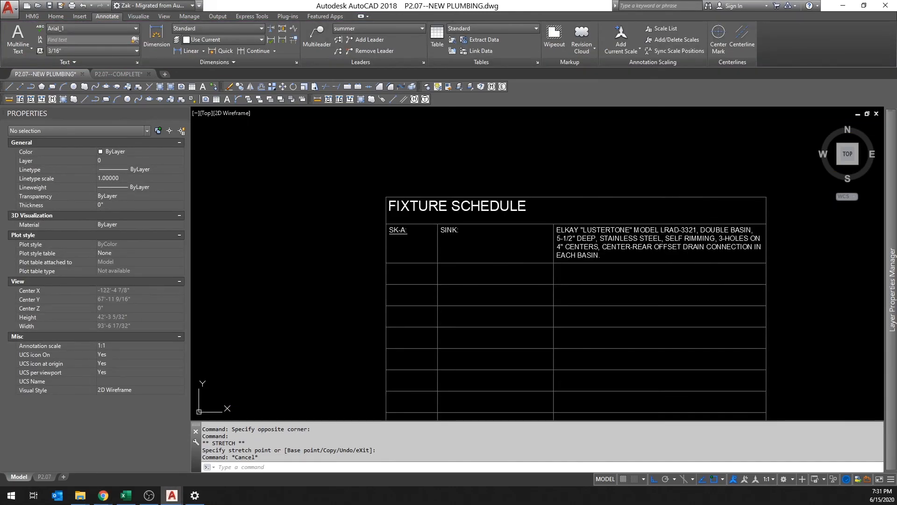
{"action": "left_click", "coordinate": [752, 239]}
{"action": "left_click", "coordinate": [766, 243]}
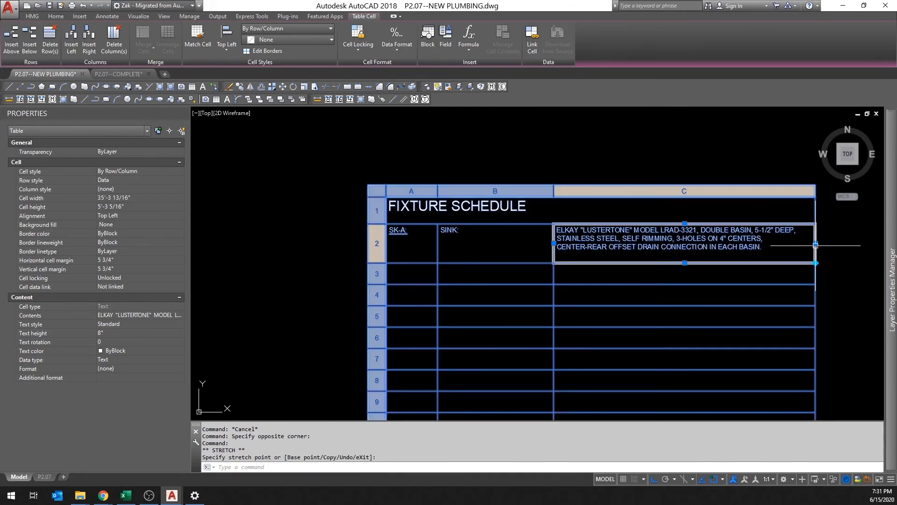
{"action": "left_click", "coordinate": [685, 266]}
{"action": "left_click", "coordinate": [684, 248]}
{"action": "left_click", "coordinate": [684, 262]}
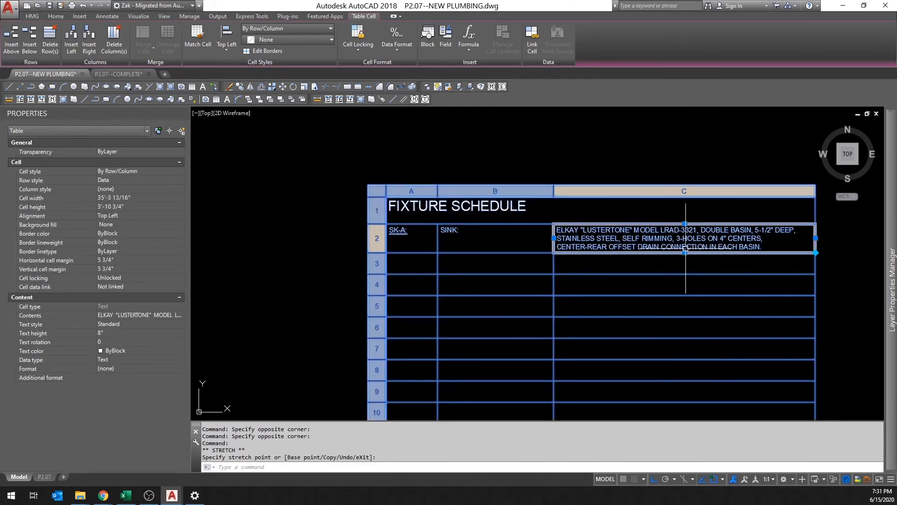
{"action": "left_click", "coordinate": [678, 253]}
{"action": "key", "text": "Escape"}
Step: Set the alignment of the FIXTURE SCHEDULE title cell to Bottom Left
{"action": "left_click", "coordinate": [467, 208]}
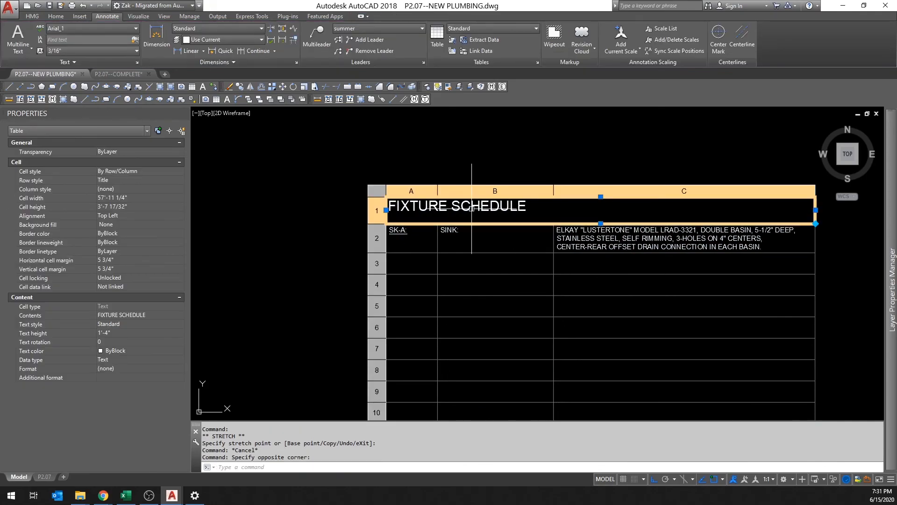
{"action": "left_click", "coordinate": [134, 215]}
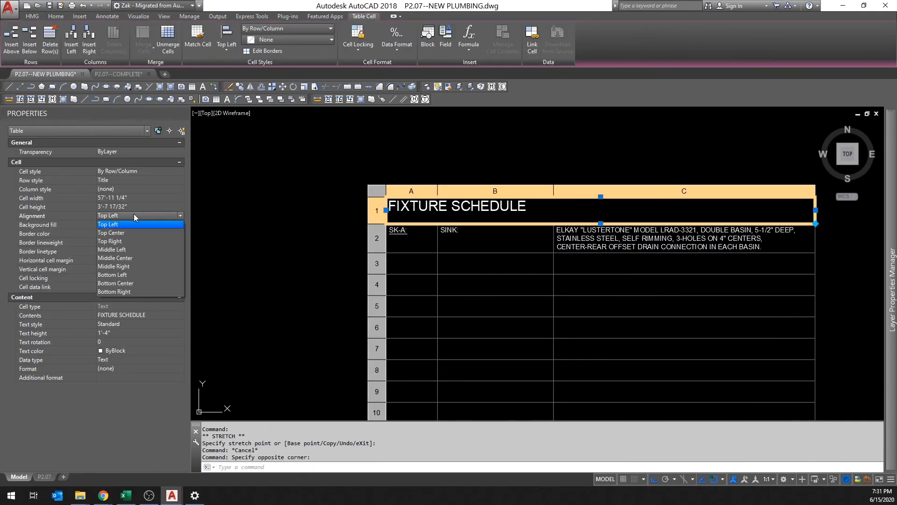
{"action": "left_click", "coordinate": [131, 274]}
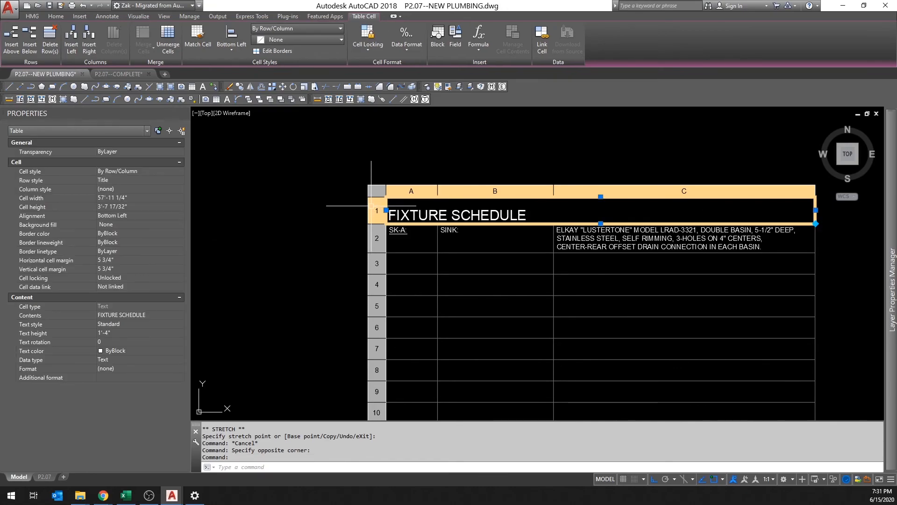
{"action": "key", "text": "Escape"}
{"action": "key", "text": "Escape"}
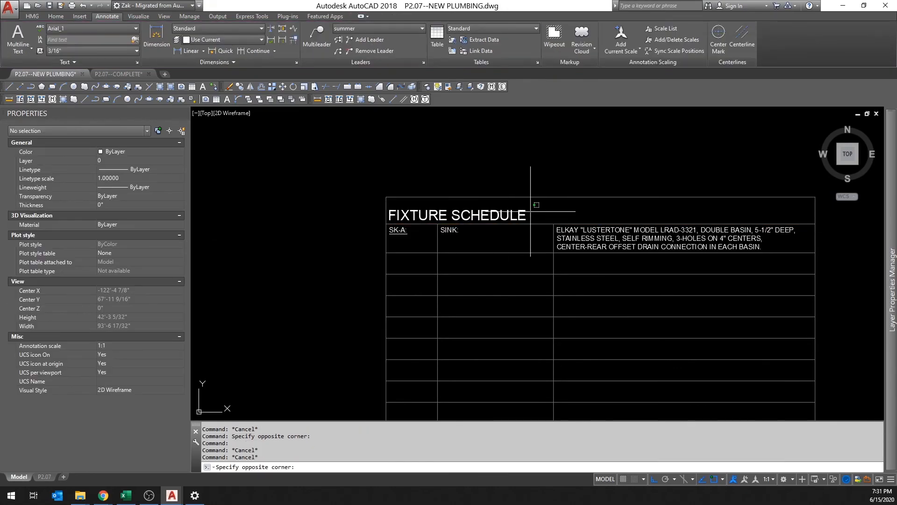
Step: Apply a bottom border to the FIXTURE SCHEDULE title cell, keeping the ByBlock lineweight and color, and deselect the table
{"action": "left_click", "coordinate": [530, 211]}
{"action": "right_click", "coordinate": [531, 211]}
{"action": "left_click", "coordinate": [592, 293]}
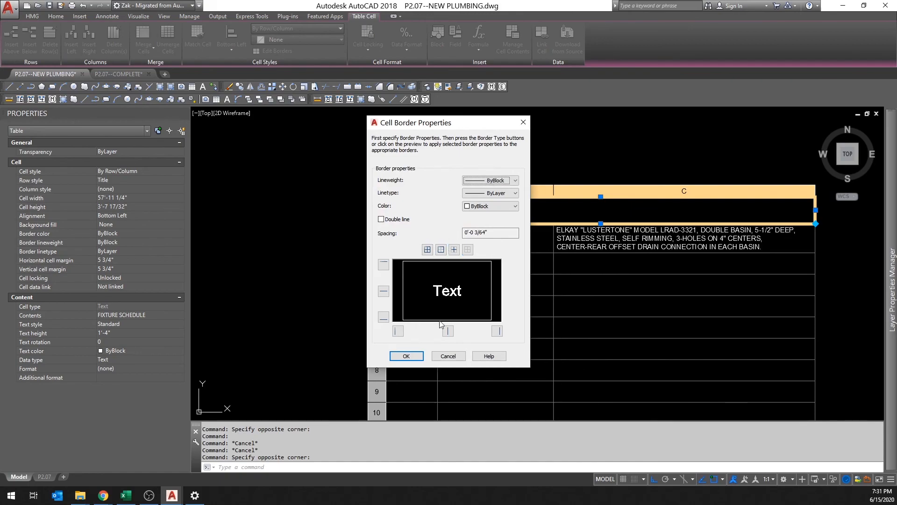
{"action": "left_click", "coordinate": [406, 356]}
{"action": "left_click", "coordinate": [261, 301]}
{"action": "key", "text": "Escape"}
{"action": "key", "text": "Escape"}
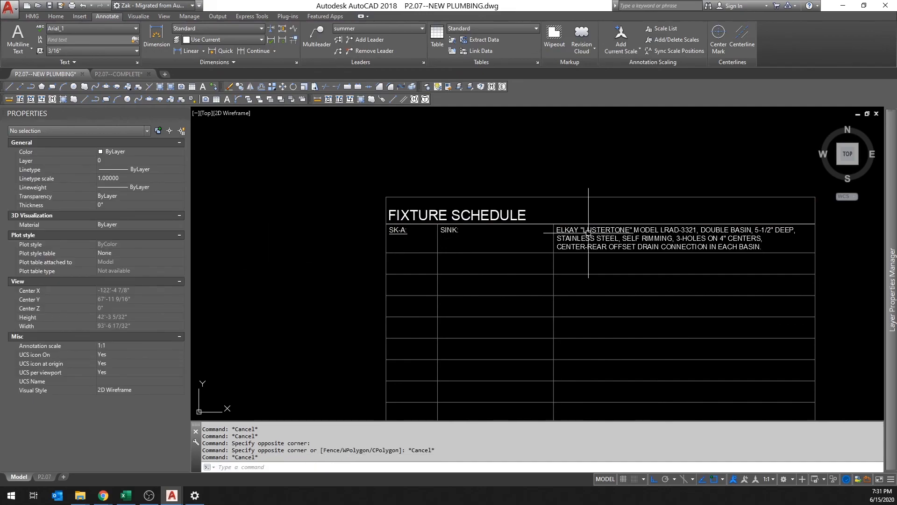
{"action": "scroll", "coordinate": [529, 190], "scroll_direction": "up", "scroll_amount": 3}
{"action": "scroll", "coordinate": [529, 190], "scroll_direction": "down", "scroll_amount": 6}
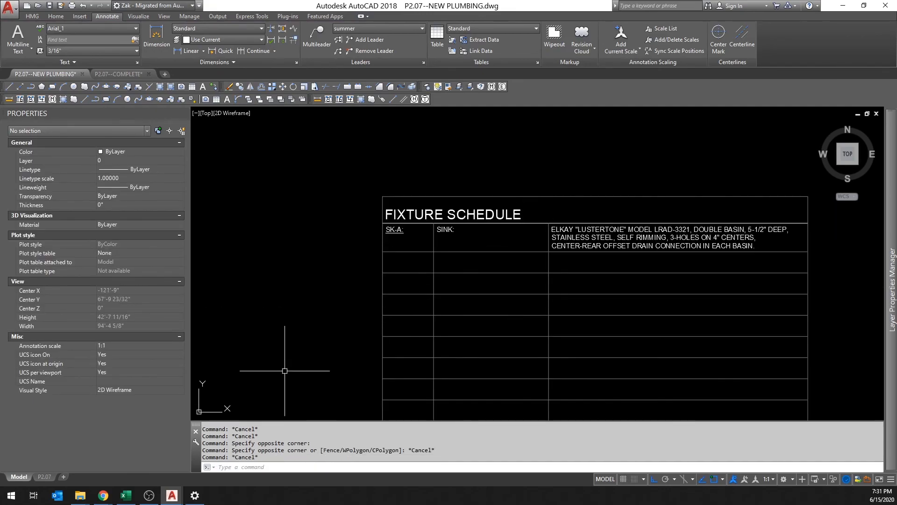
Step: Preview the plot of layout P2.07 and examine how the fixture schedule's title, bottom border and sink row will print
{"action": "left_click", "coordinate": [44, 476]}
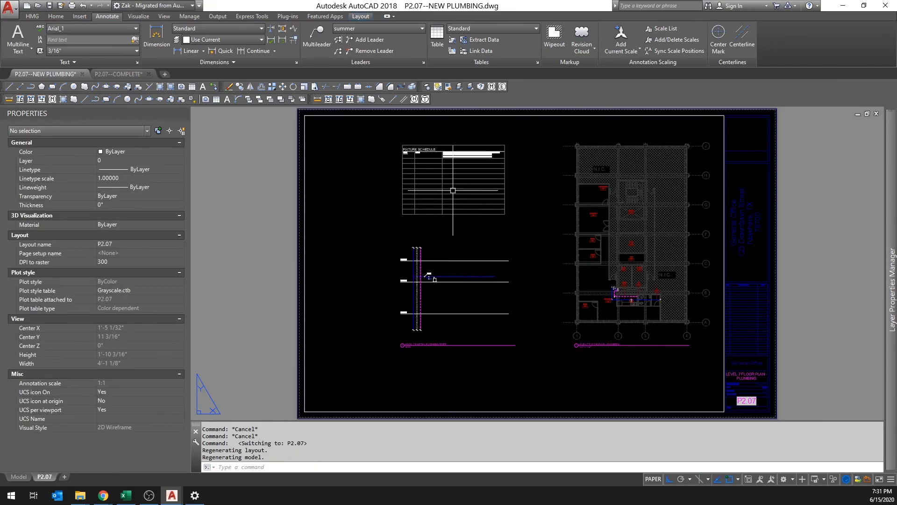
{"action": "key", "text": "ctrl+p"}
{"action": "left_click", "coordinate": [294, 361]}
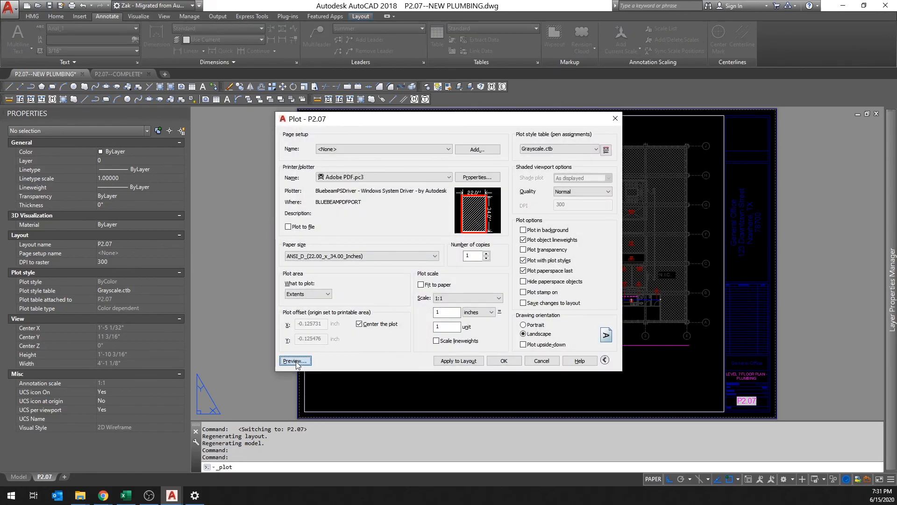
{"action": "scroll", "coordinate": [316, 133], "scroll_direction": "up", "scroll_amount": 5}
{"action": "scroll", "coordinate": [435, 234], "scroll_direction": "up", "scroll_amount": 2}
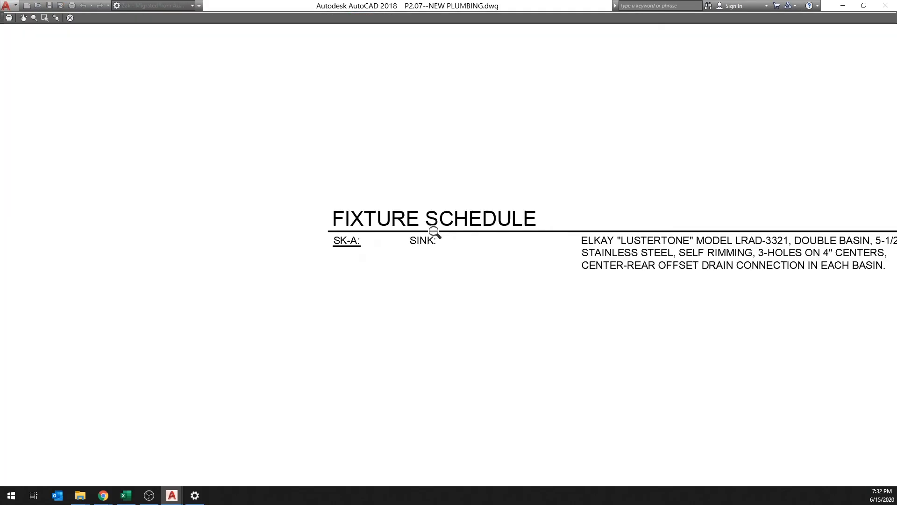
{"action": "scroll", "coordinate": [335, 219], "scroll_direction": "up", "scroll_amount": 2}
{"action": "scroll", "coordinate": [551, 243], "scroll_direction": "down", "scroll_amount": 2}
{"action": "scroll", "coordinate": [701, 252], "scroll_direction": "down", "scroll_amount": 3}
{"action": "middle_click_drag", "start_coordinate": [701, 252], "coordinate": [654, 236]}
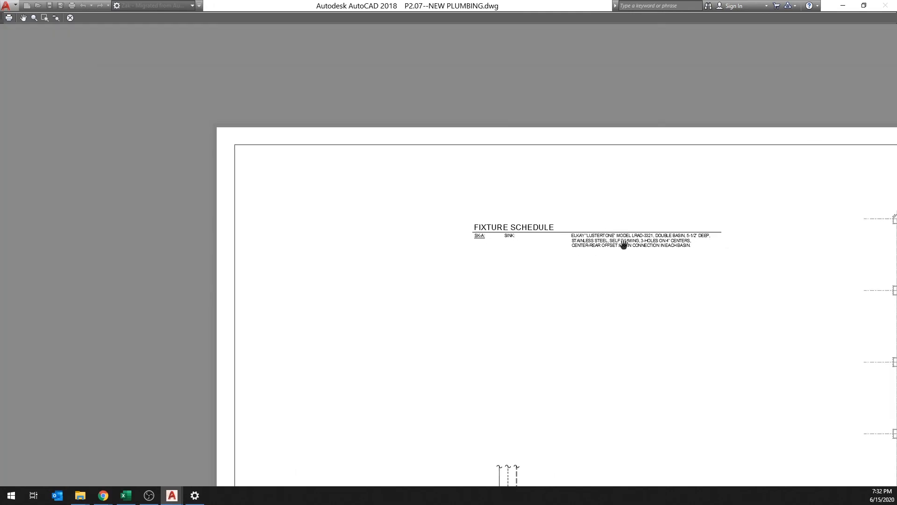
{"action": "scroll", "coordinate": [566, 235], "scroll_direction": "up", "scroll_amount": 2}
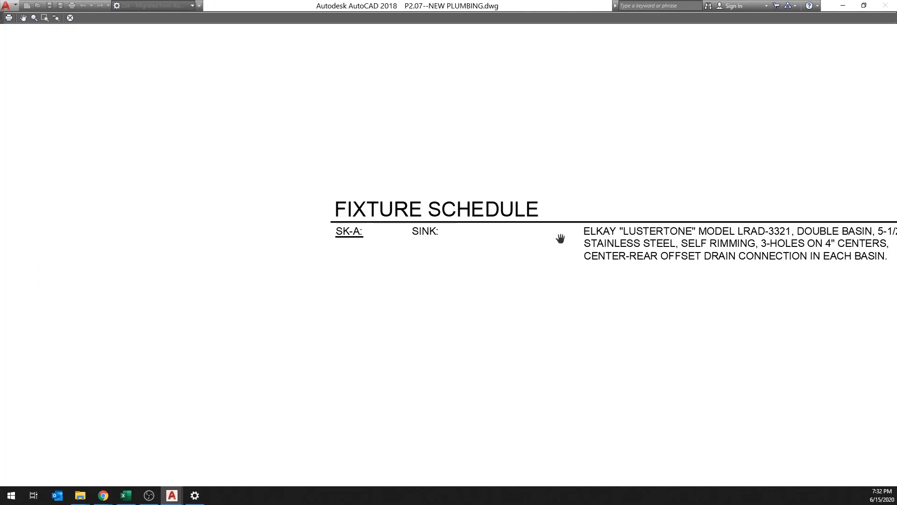
{"action": "scroll", "coordinate": [440, 221], "scroll_direction": "down", "scroll_amount": 3}
{"action": "scroll", "coordinate": [530, 230], "scroll_direction": "up", "scroll_amount": 3}
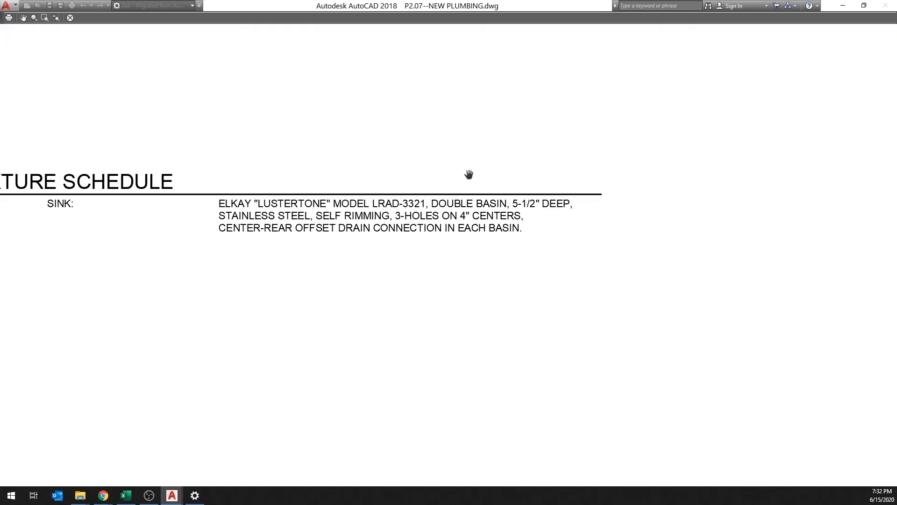
{"action": "key", "text": "Escape"}
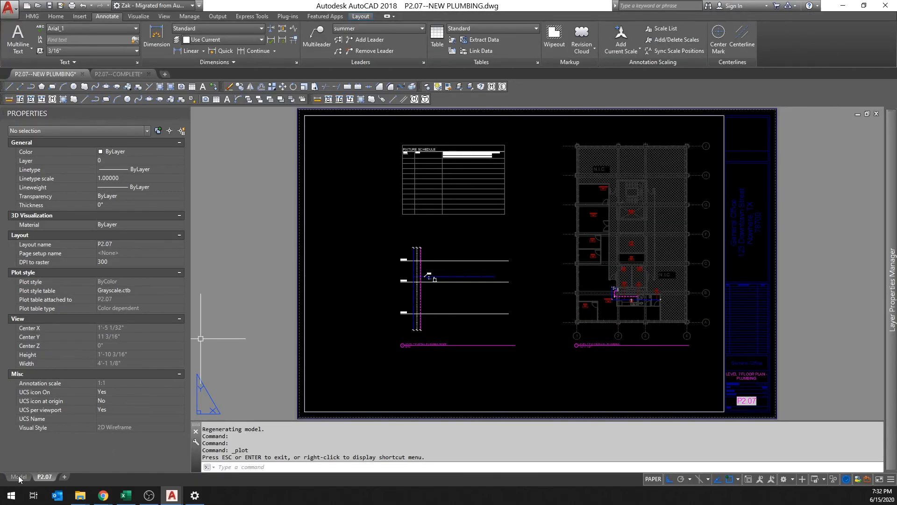
Step: In model space, narrow column B of the fixture schedule to about 10'-4 1/2" and deselect the table
{"action": "left_click", "coordinate": [19, 477]}
{"action": "left_click", "coordinate": [603, 234]}
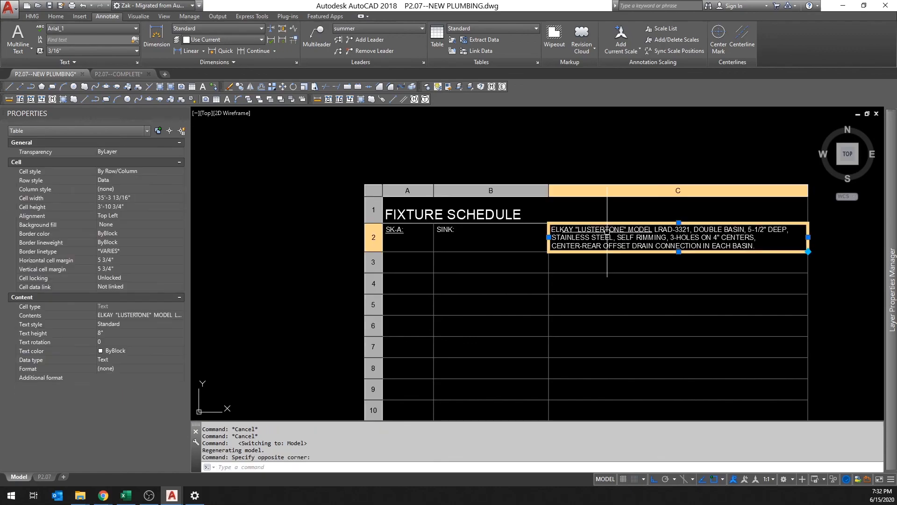
{"action": "left_click", "coordinate": [538, 237]}
{"action": "left_click", "coordinate": [548, 237]}
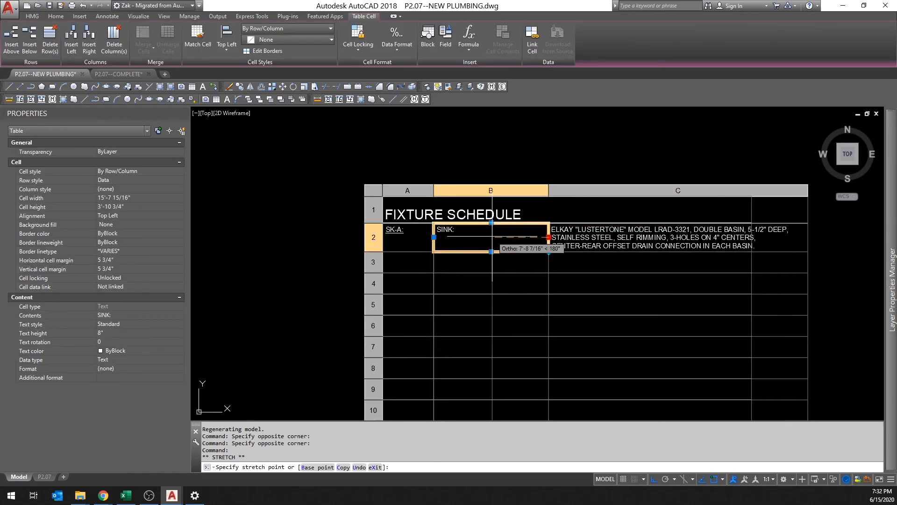
{"action": "left_click", "coordinate": [509, 237]}
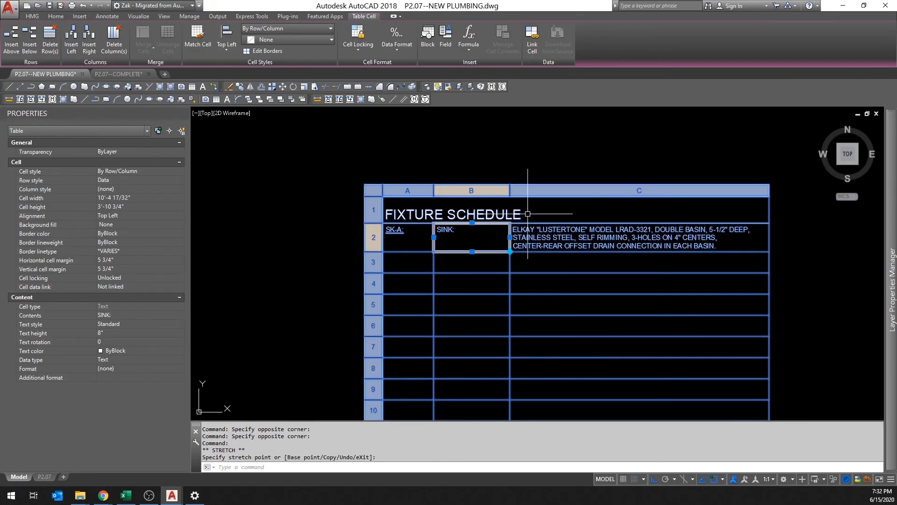
{"action": "key", "text": "Escape"}
{"action": "key", "text": "Escape"}
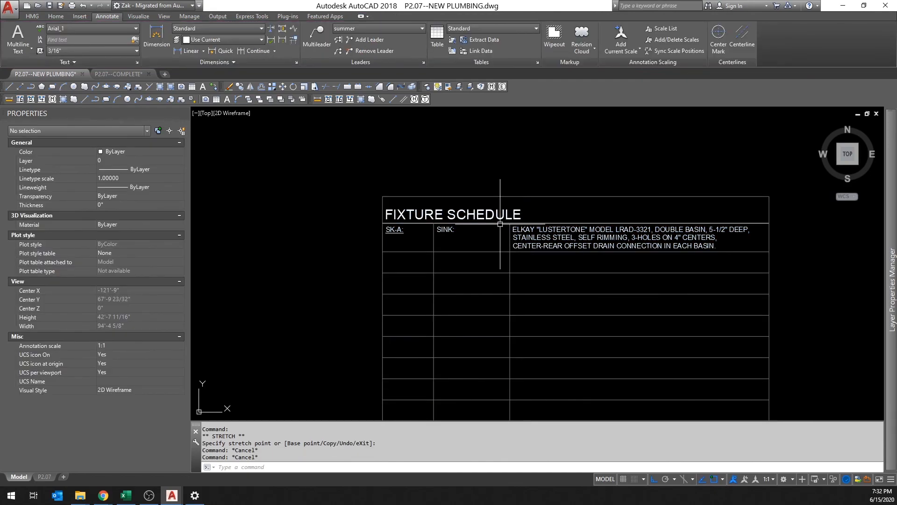
{"action": "scroll", "coordinate": [498, 227], "scroll_direction": "down", "scroll_amount": 2}
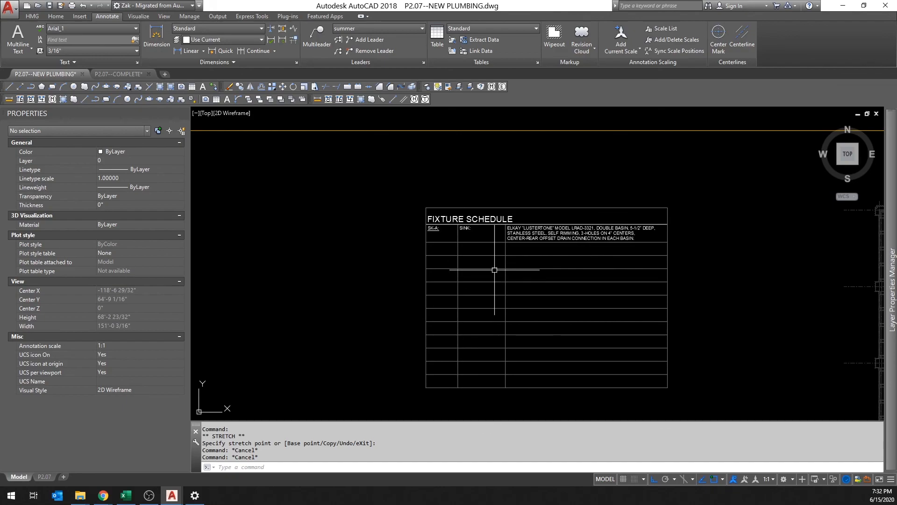
{"action": "scroll", "coordinate": [495, 280], "scroll_direction": "down", "scroll_amount": 3}
{"action": "middle_click_drag", "start_coordinate": [524, 280], "coordinate": [388, 152]}
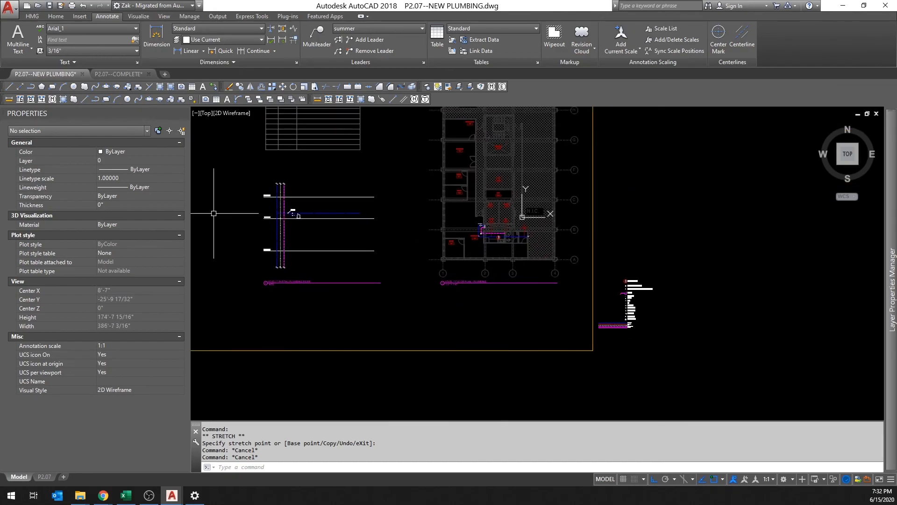
{"action": "key", "text": "Escape"}
{"action": "key", "text": "Escape"}
{"action": "middle_click_drag", "start_coordinate": [444, 237], "coordinate": [508, 323]}
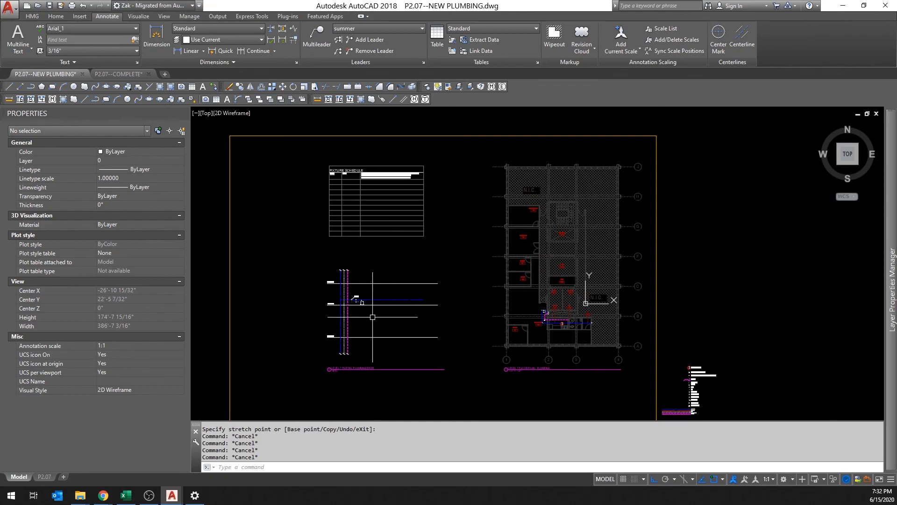